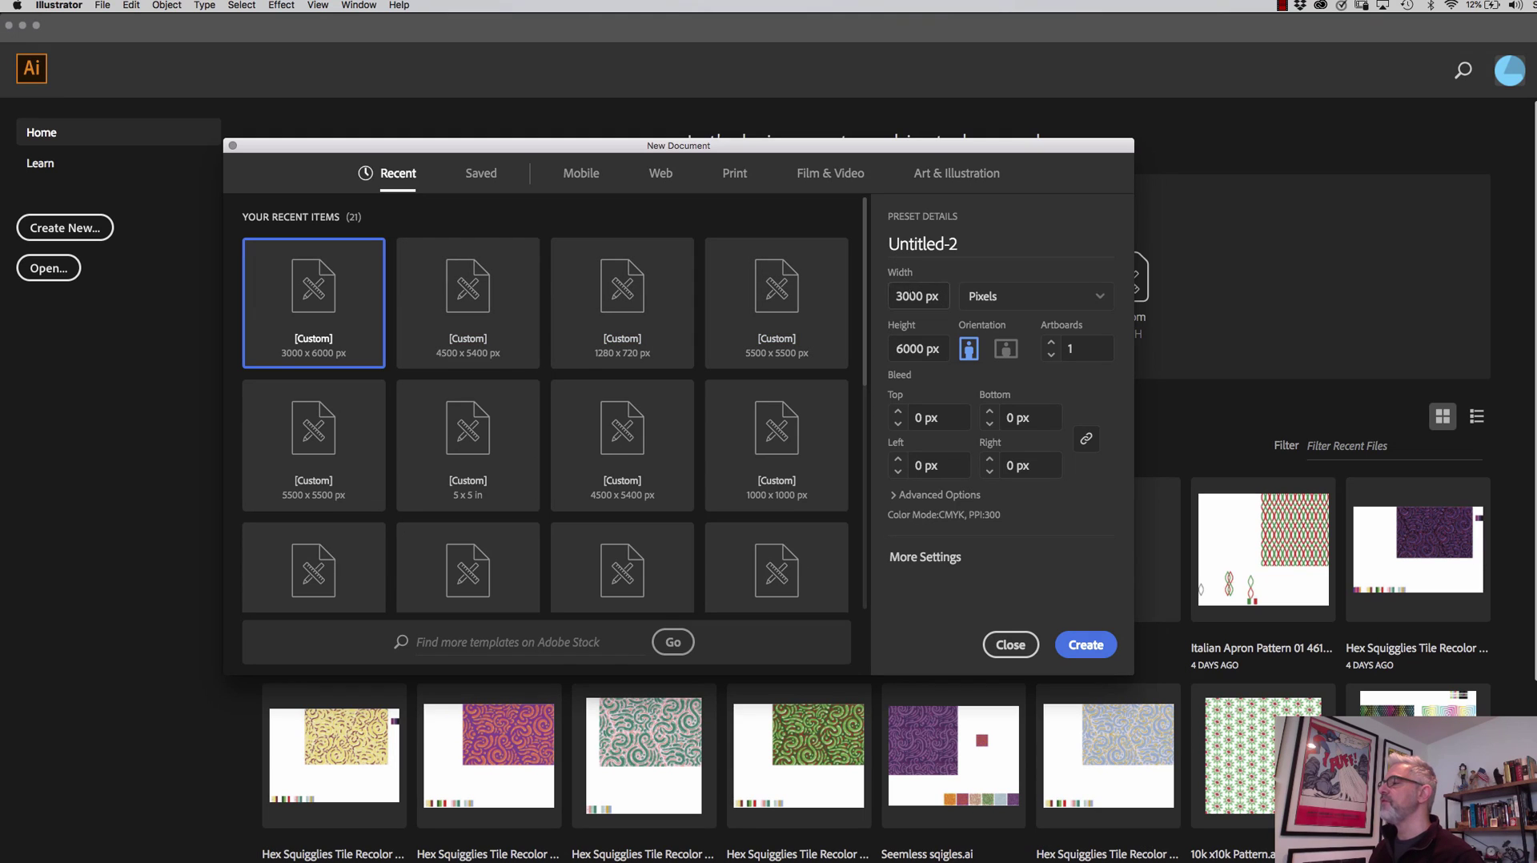
- Enter 1000 px width and 1000 px height in New Document and create it
click(918, 292)
text(1000)
key(Tab)
text(1)
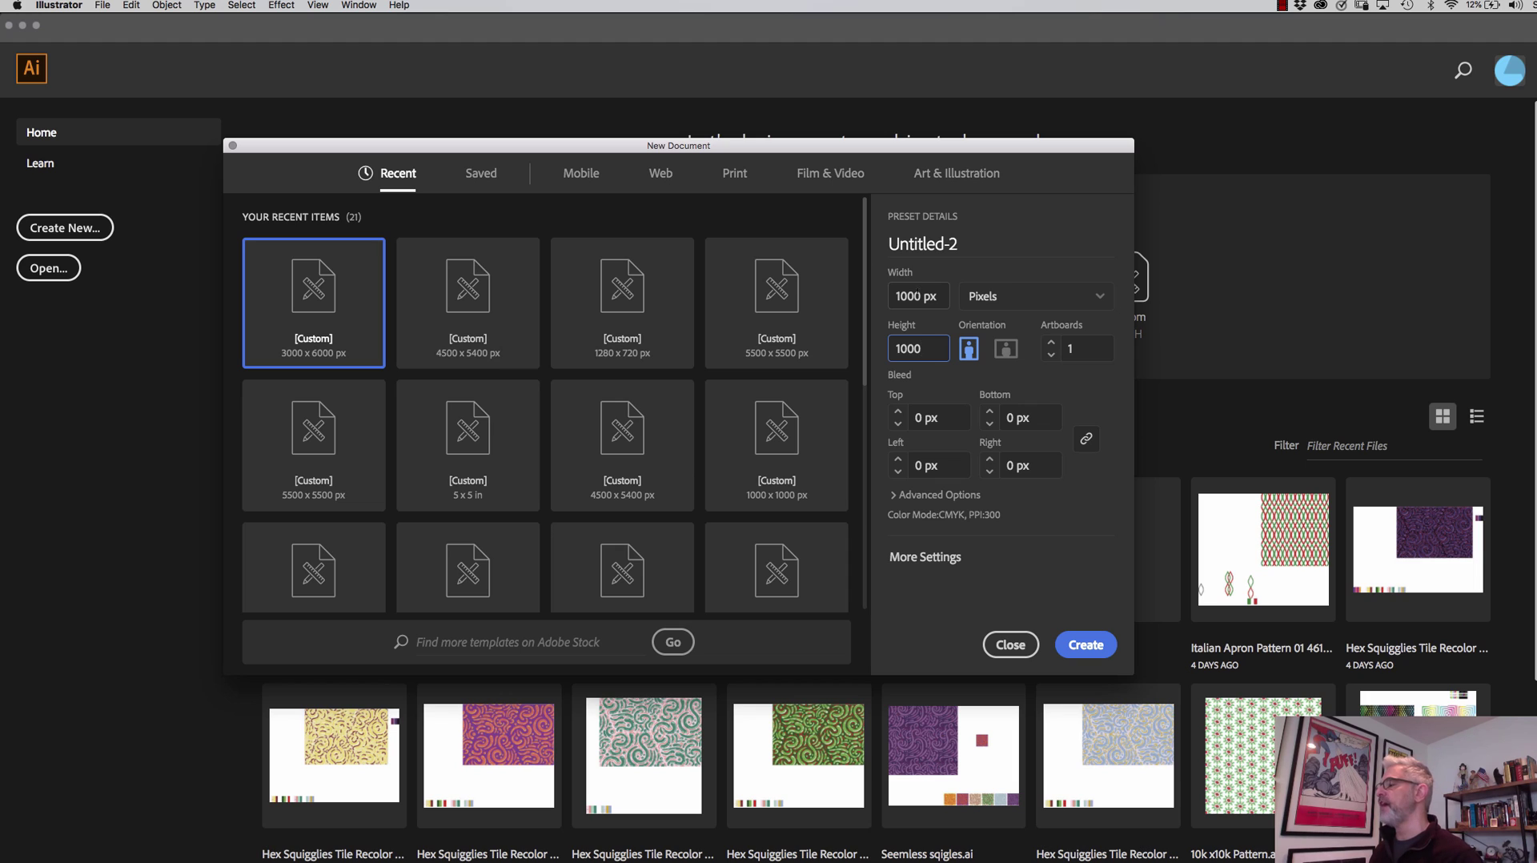
text(000)
key(Tab)
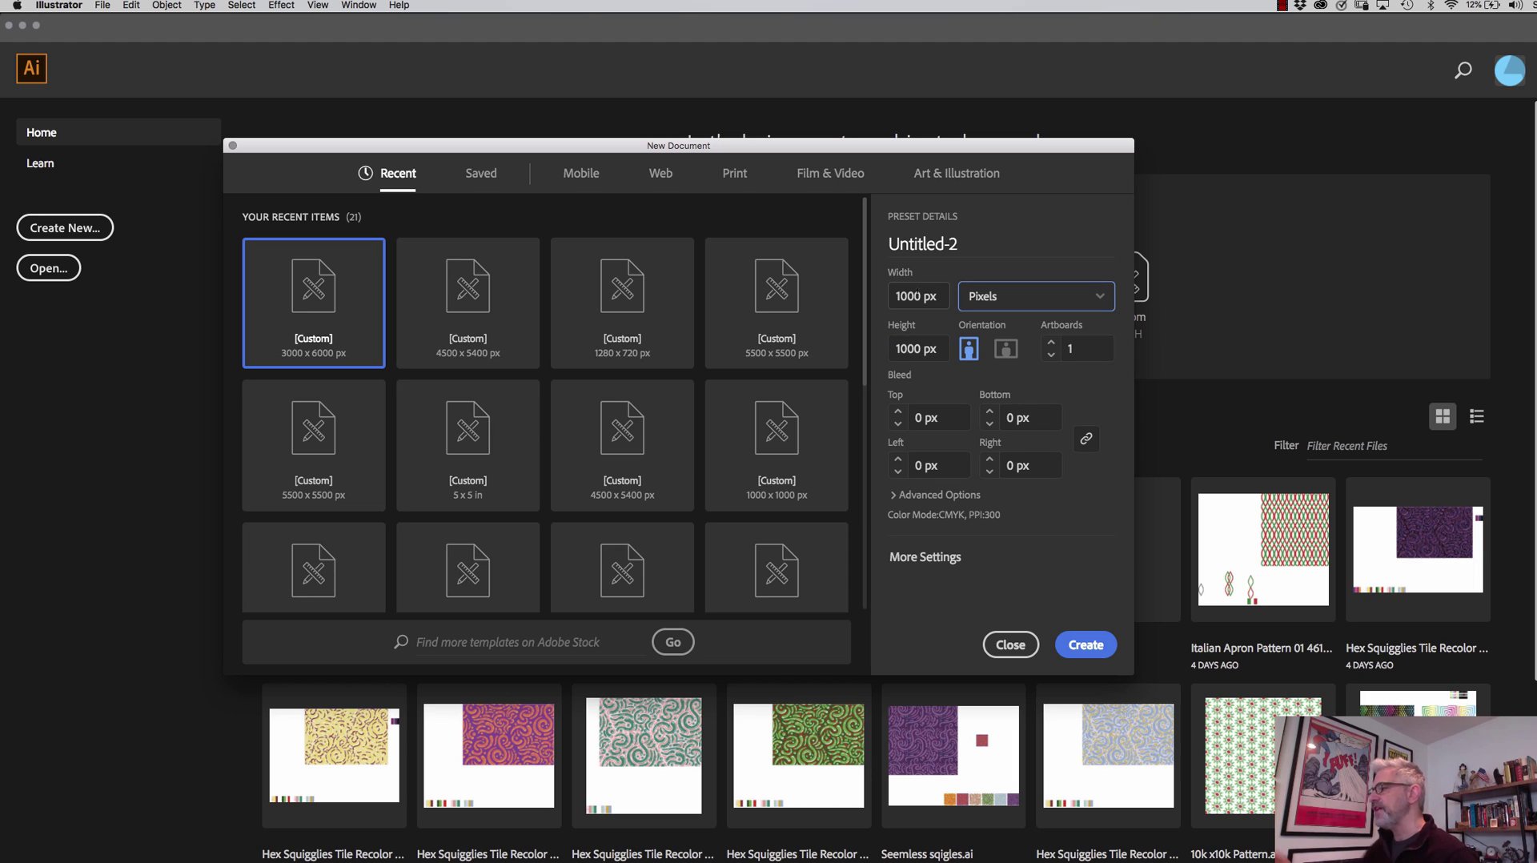
key(Return)
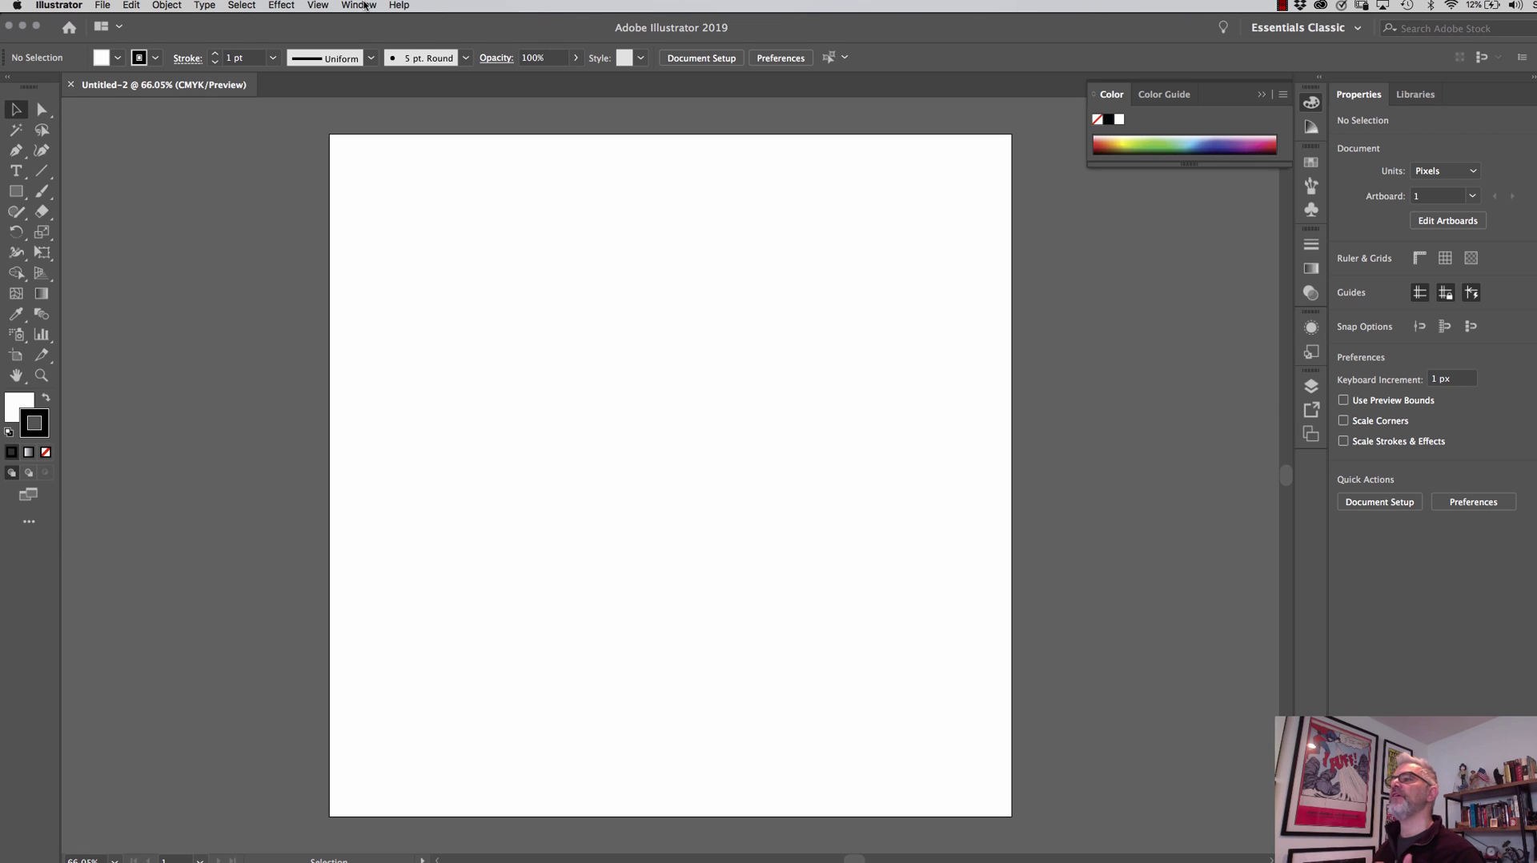
- Reset the Essentials Classic workspace and float the Layers panel on its own
click(365, 5)
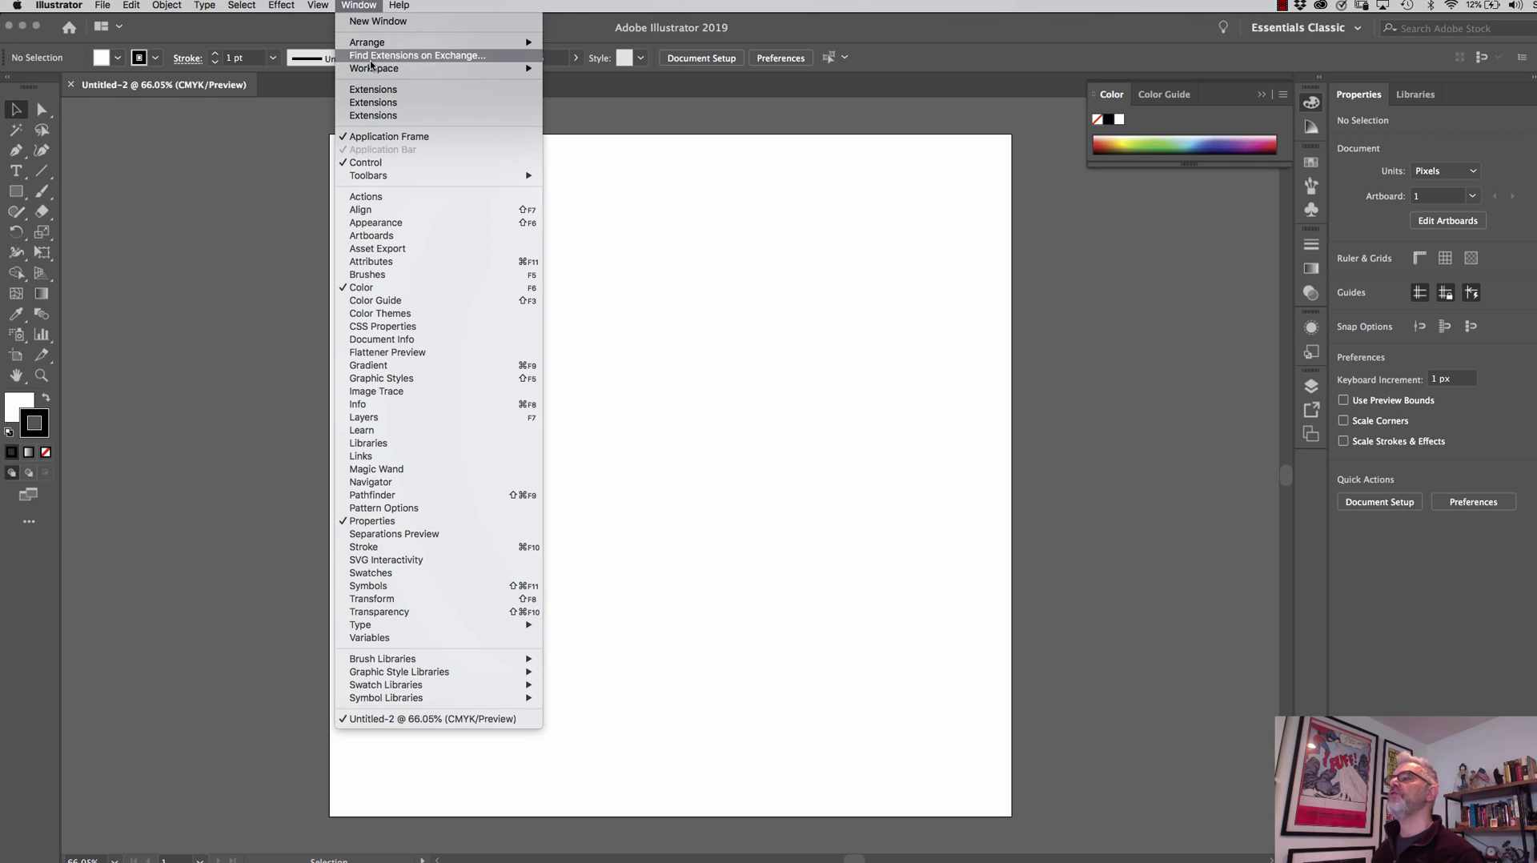
mouse_move(376, 68)
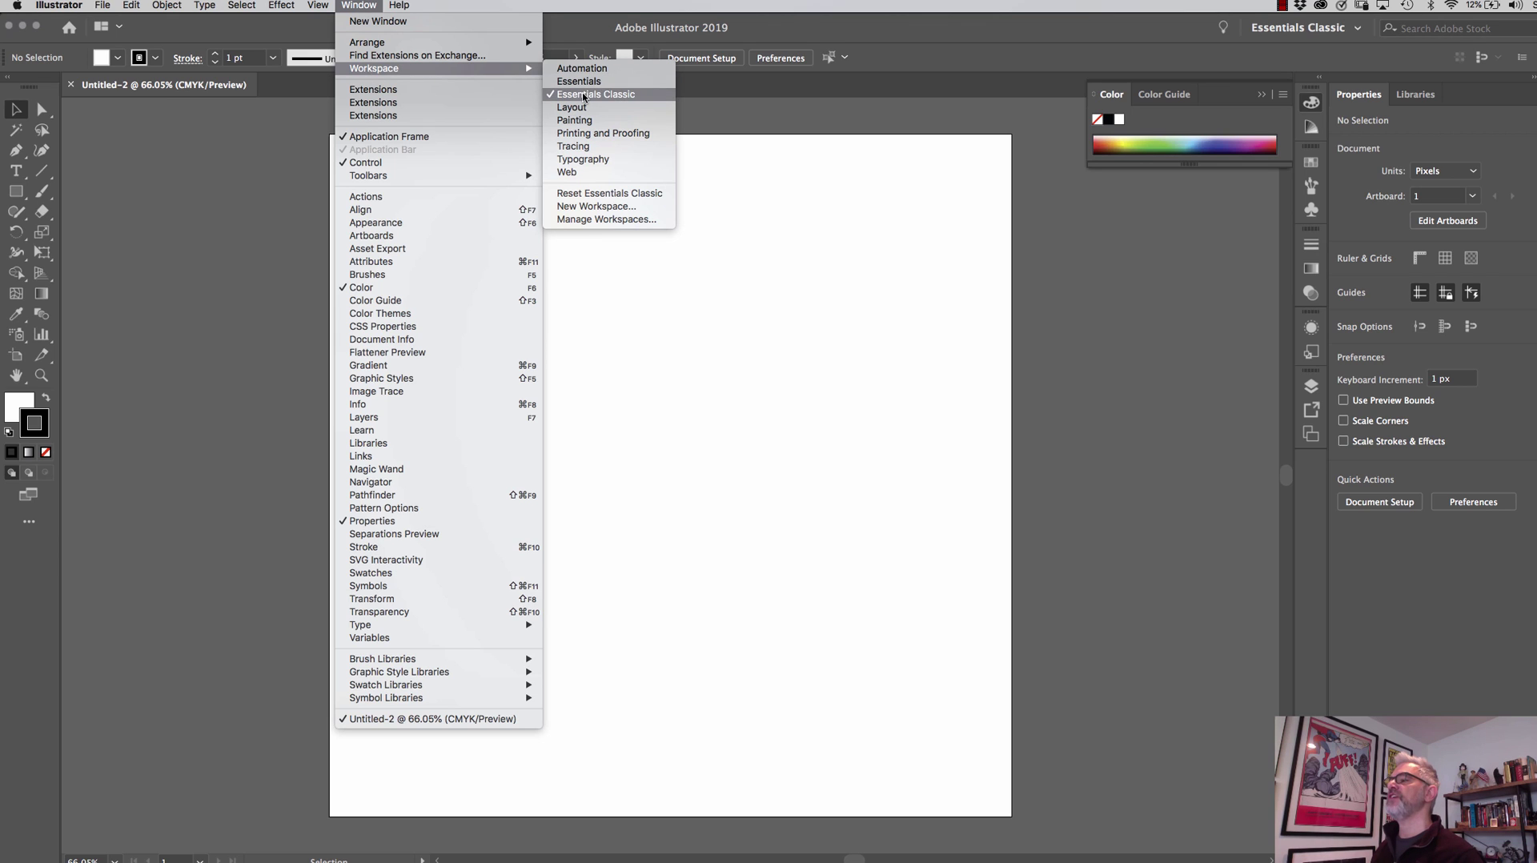
click(609, 193)
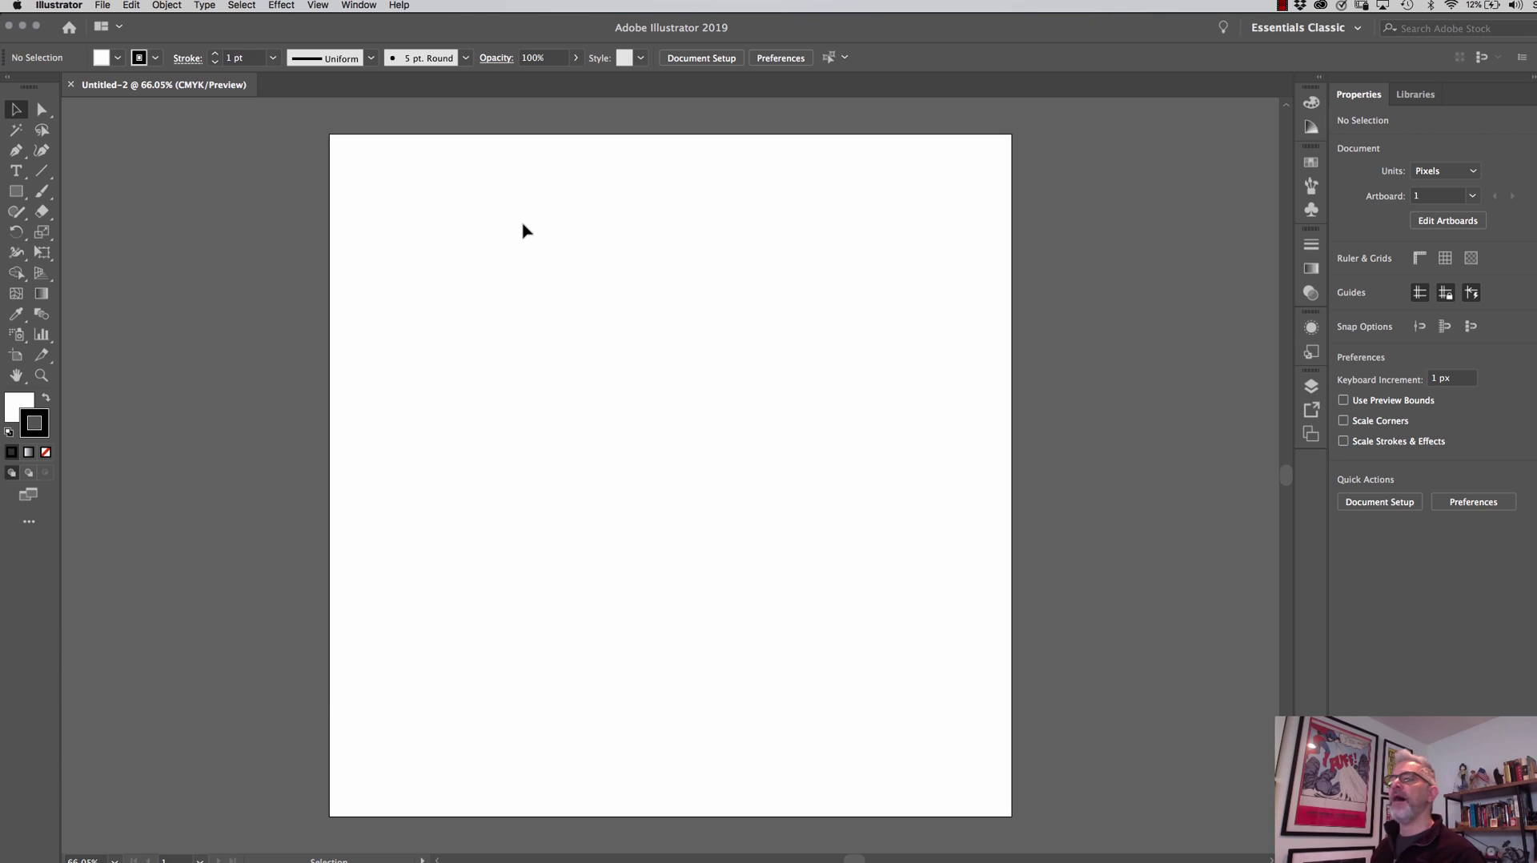
click(1312, 386)
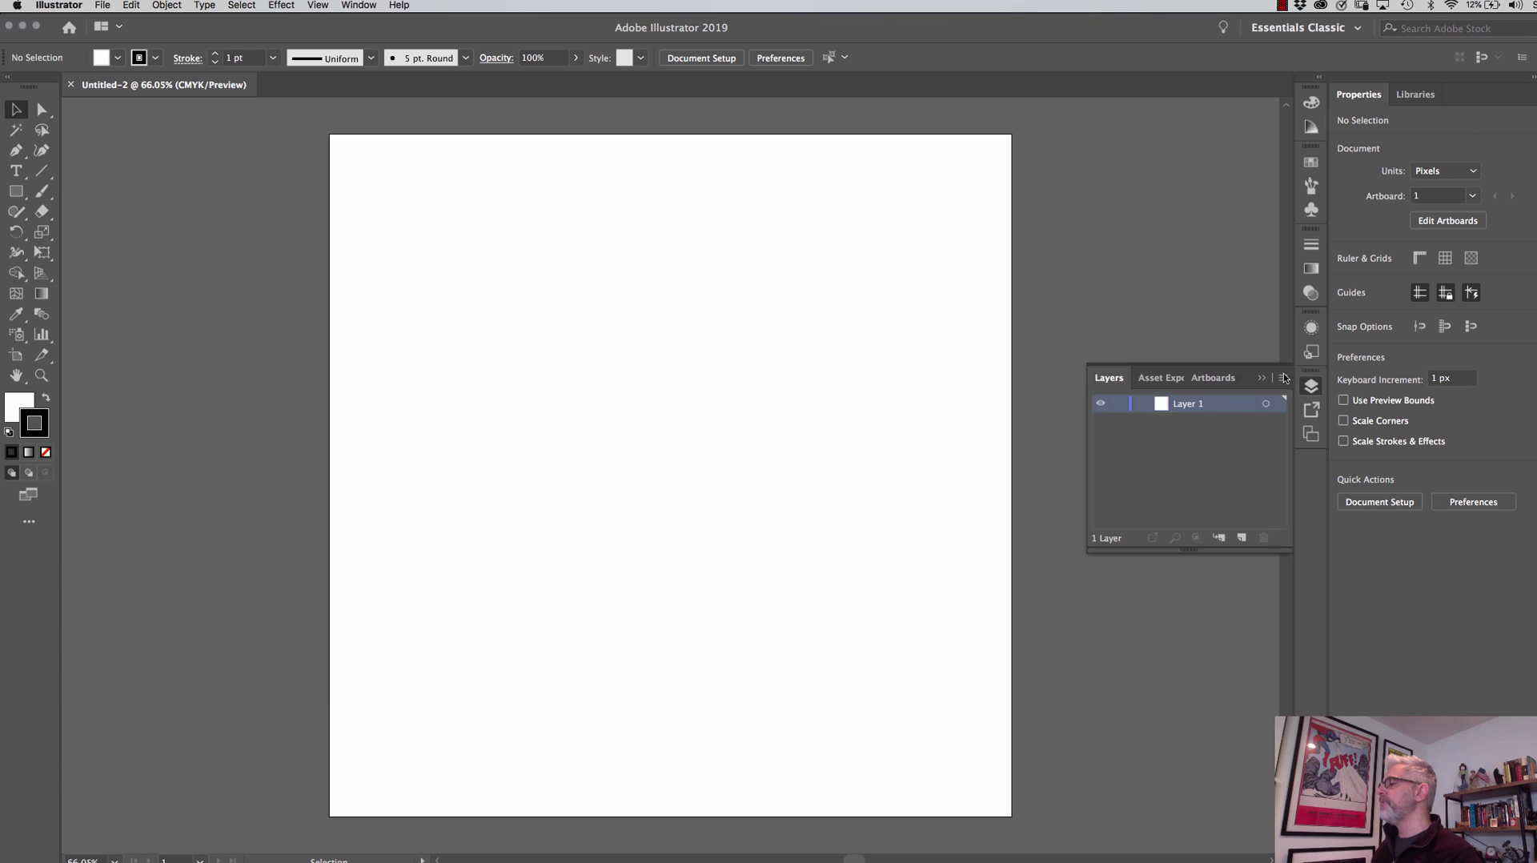
drag(1127, 385, 1089, 594)
- Add a new layer and rename Layer 1 to 'Background'
click(1201, 745)
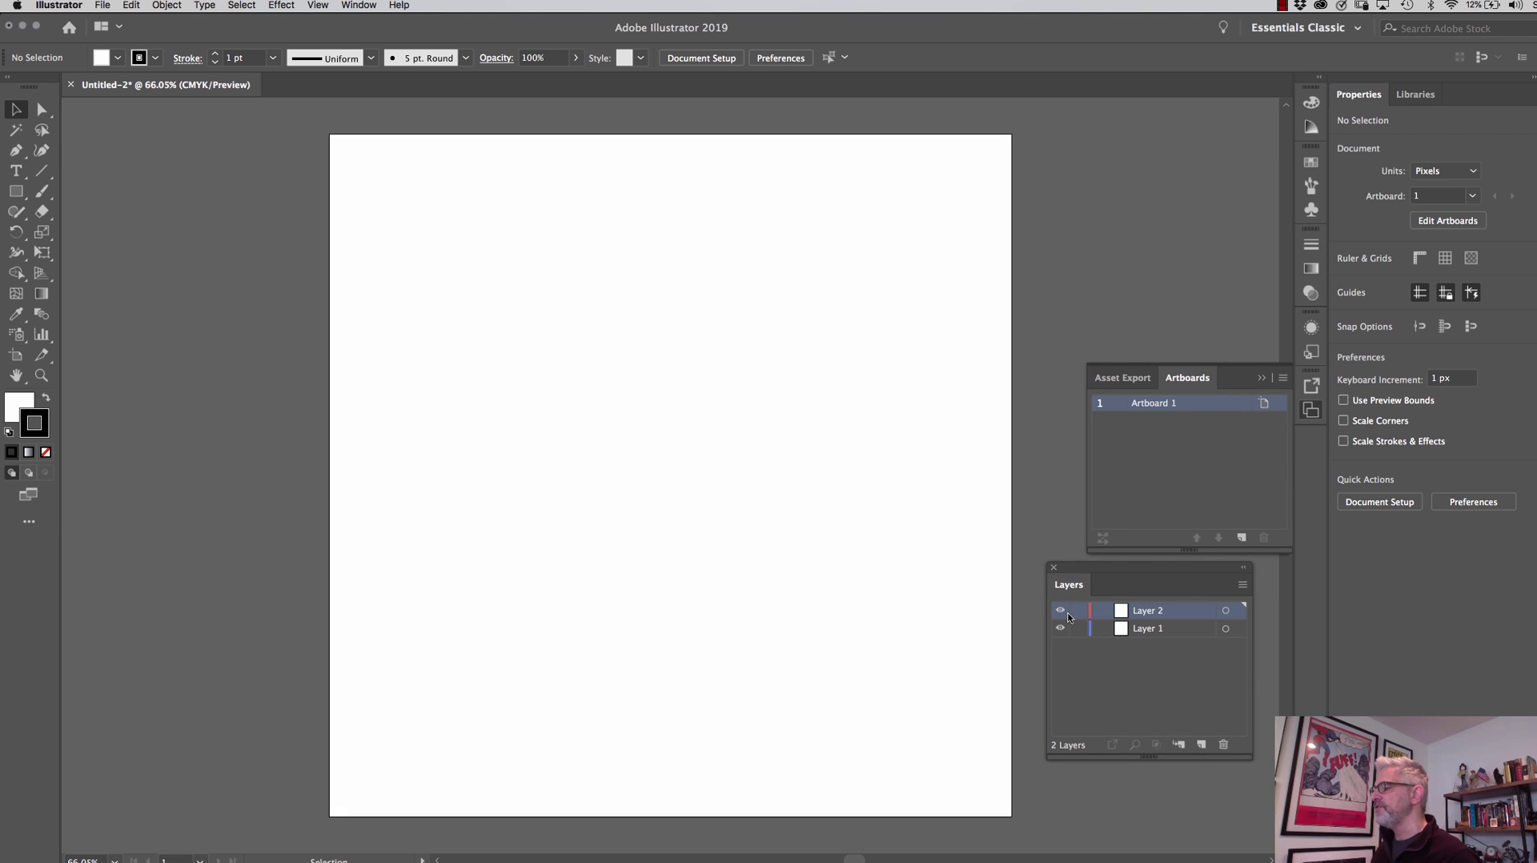
double_click(1149, 628)
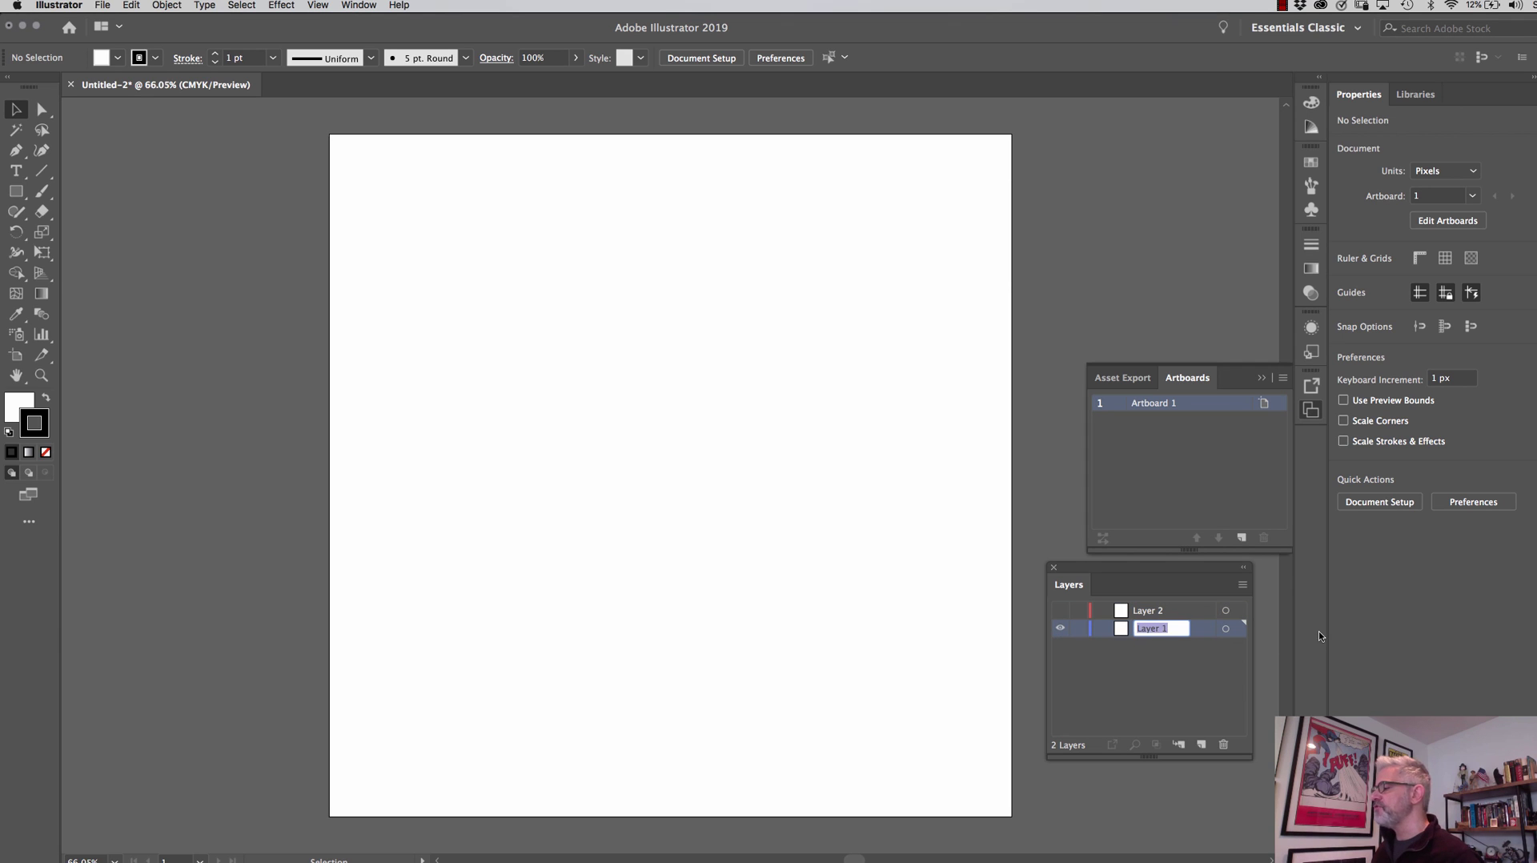
text(Bac)
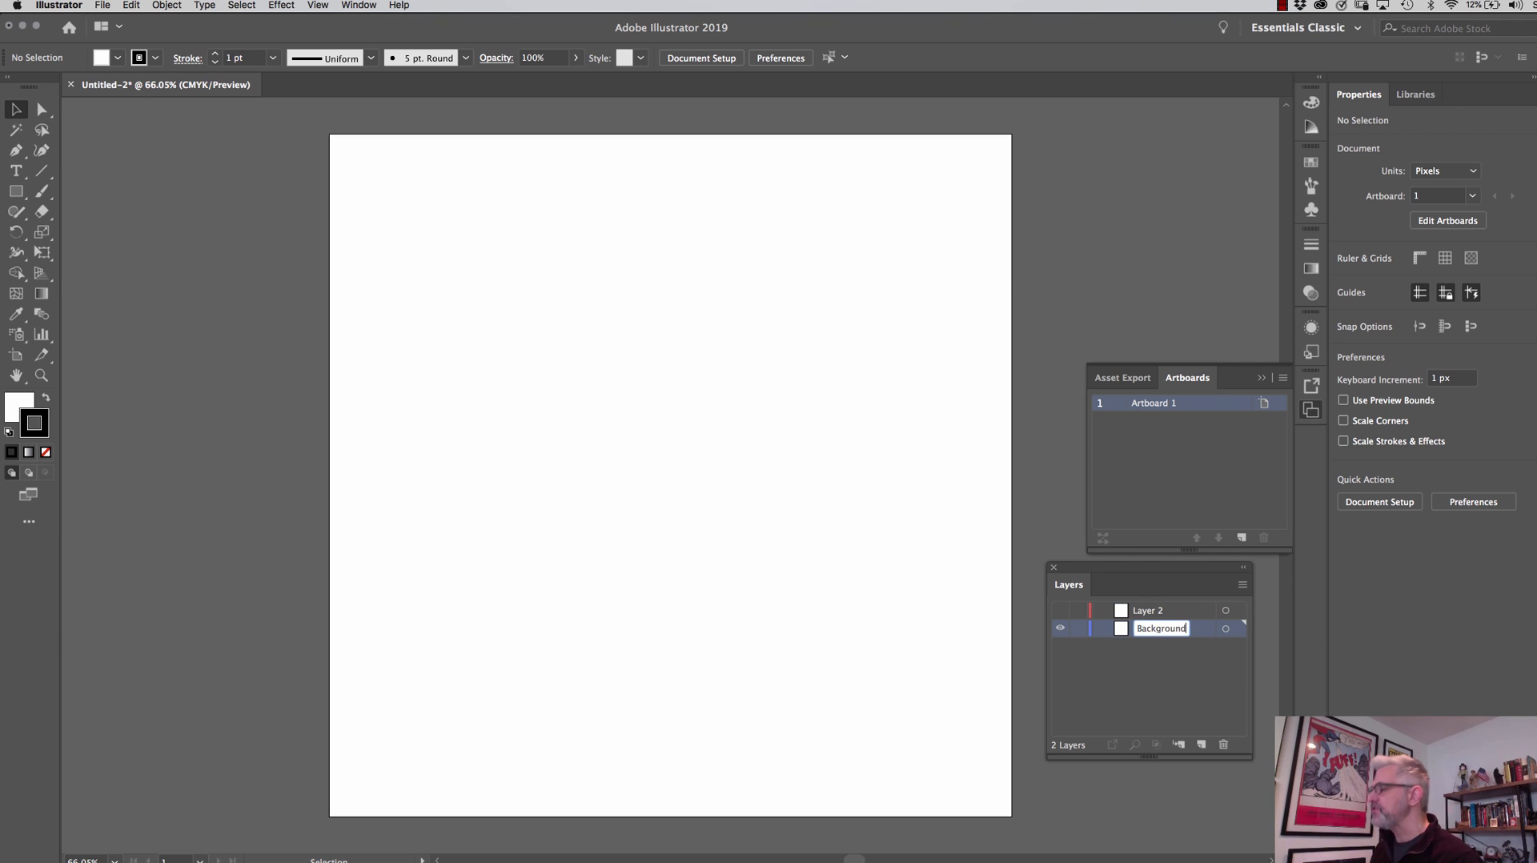
text(kground)
key(Return)
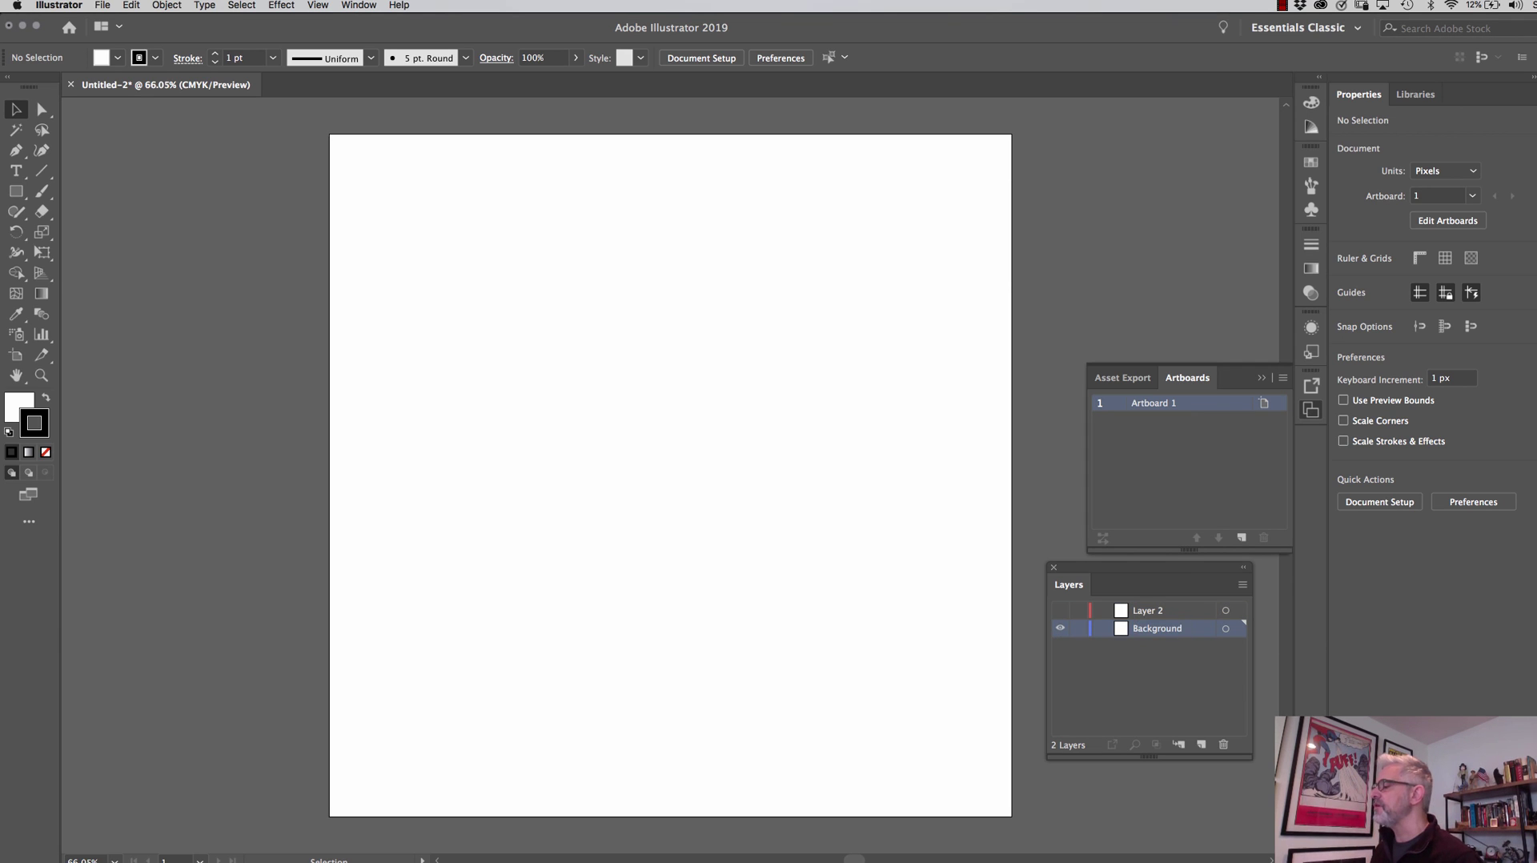
- Draw a grey artboard-sized rectangle, lock the Background layer, and switch to Outline view
click(15, 192)
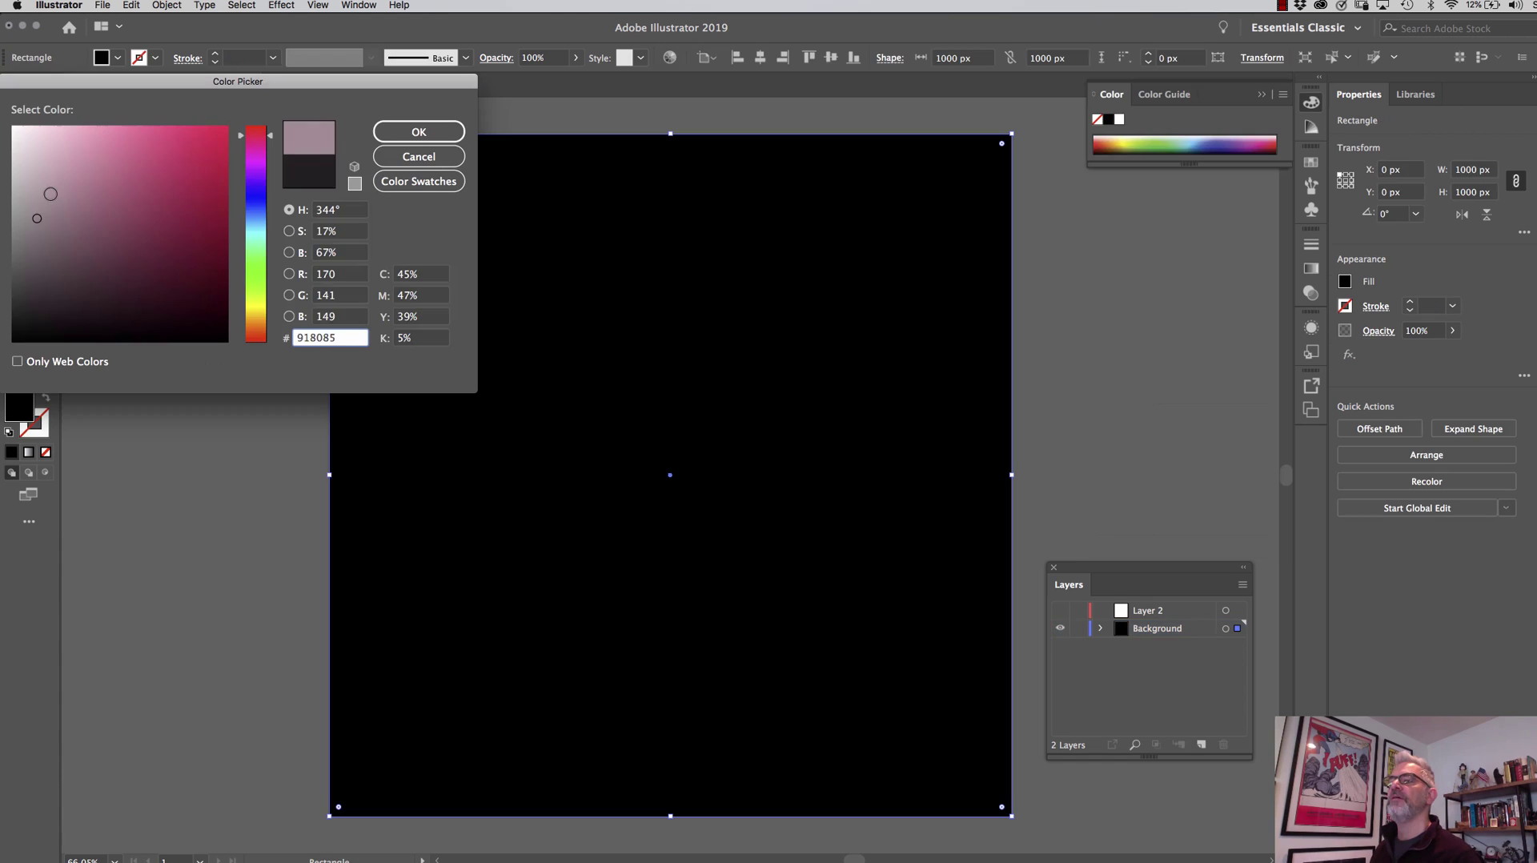
drag(48, 188, 8, 196)
click(418, 131)
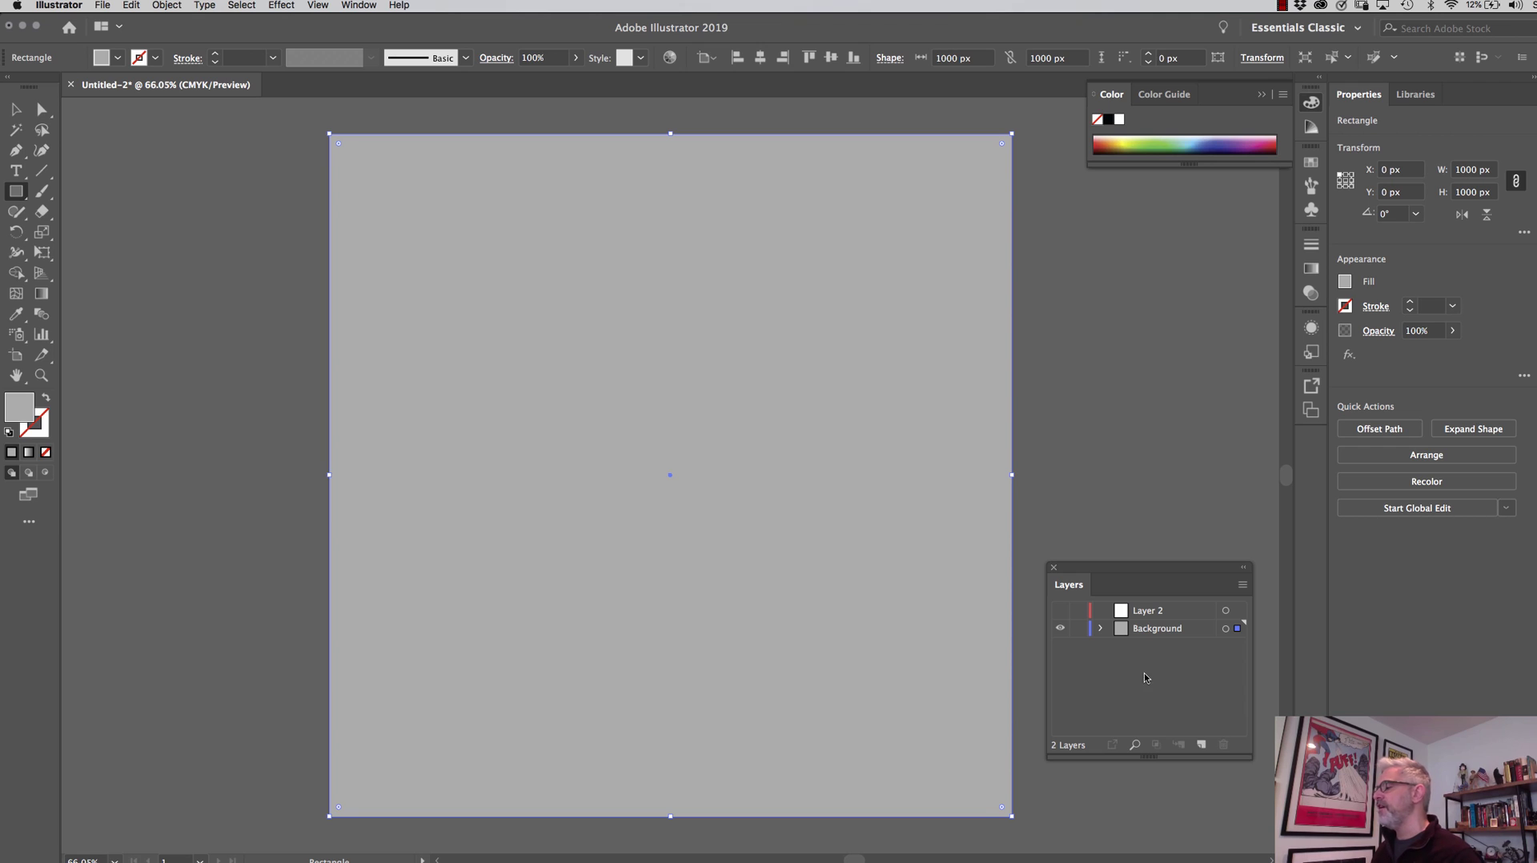
click(1079, 630)
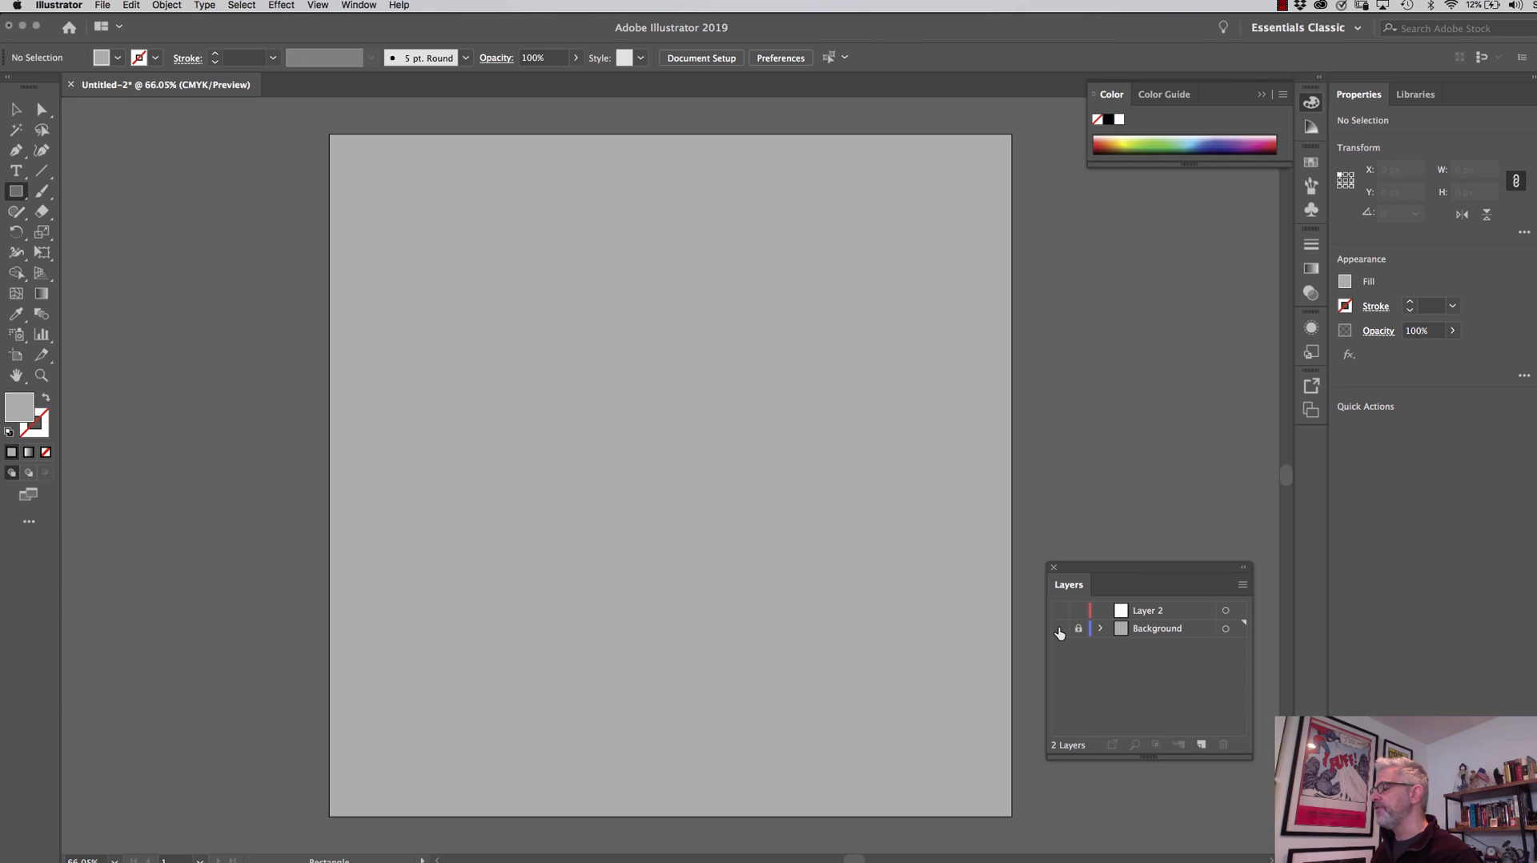
key(super+y)
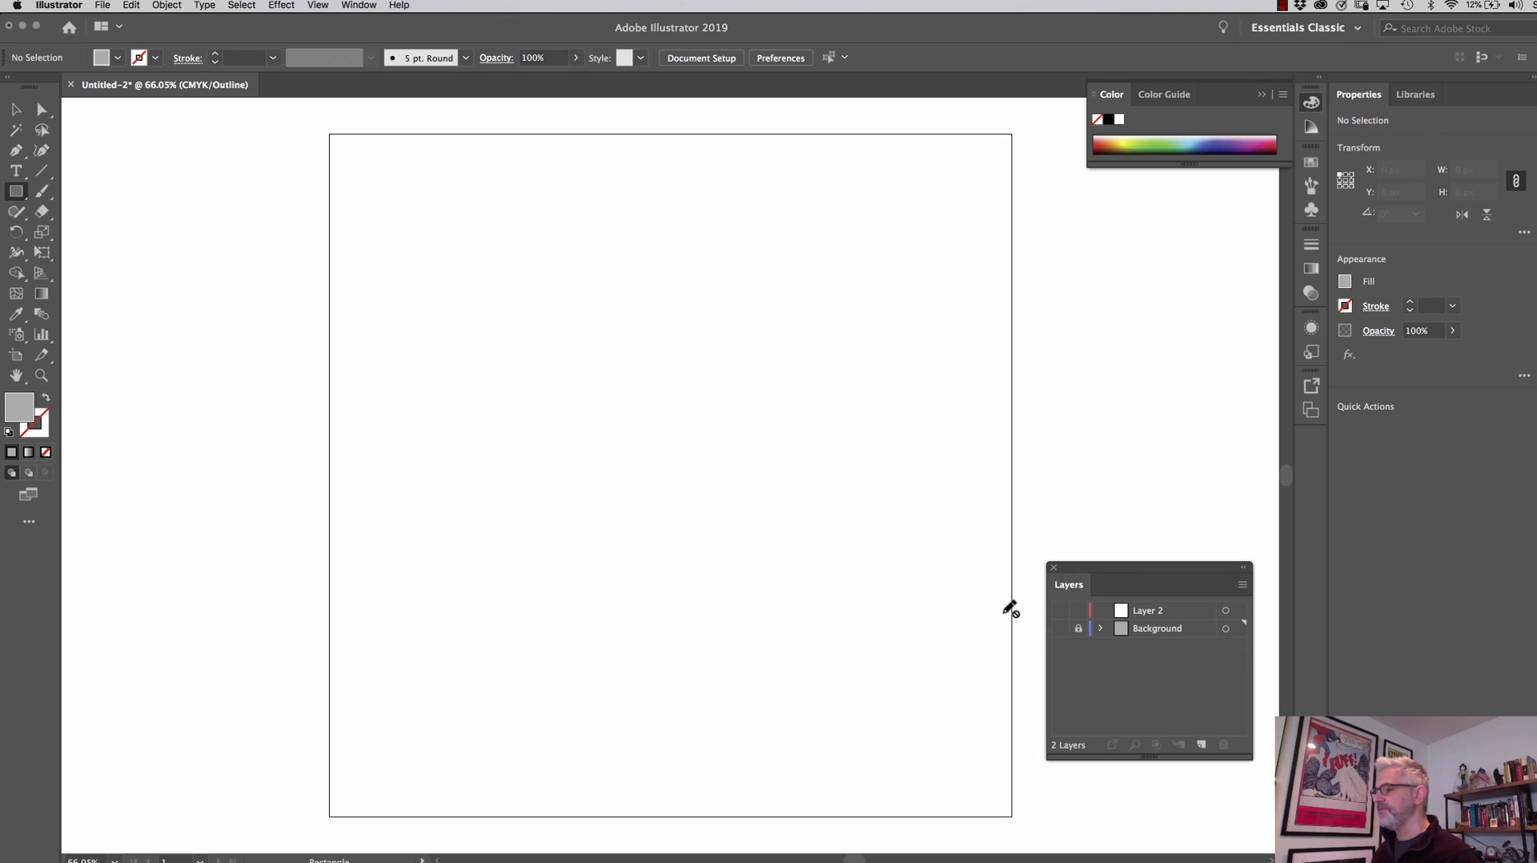
- Select the Polygon tool, toggle Snap to Grid, and return to Preview mode
click(18, 195)
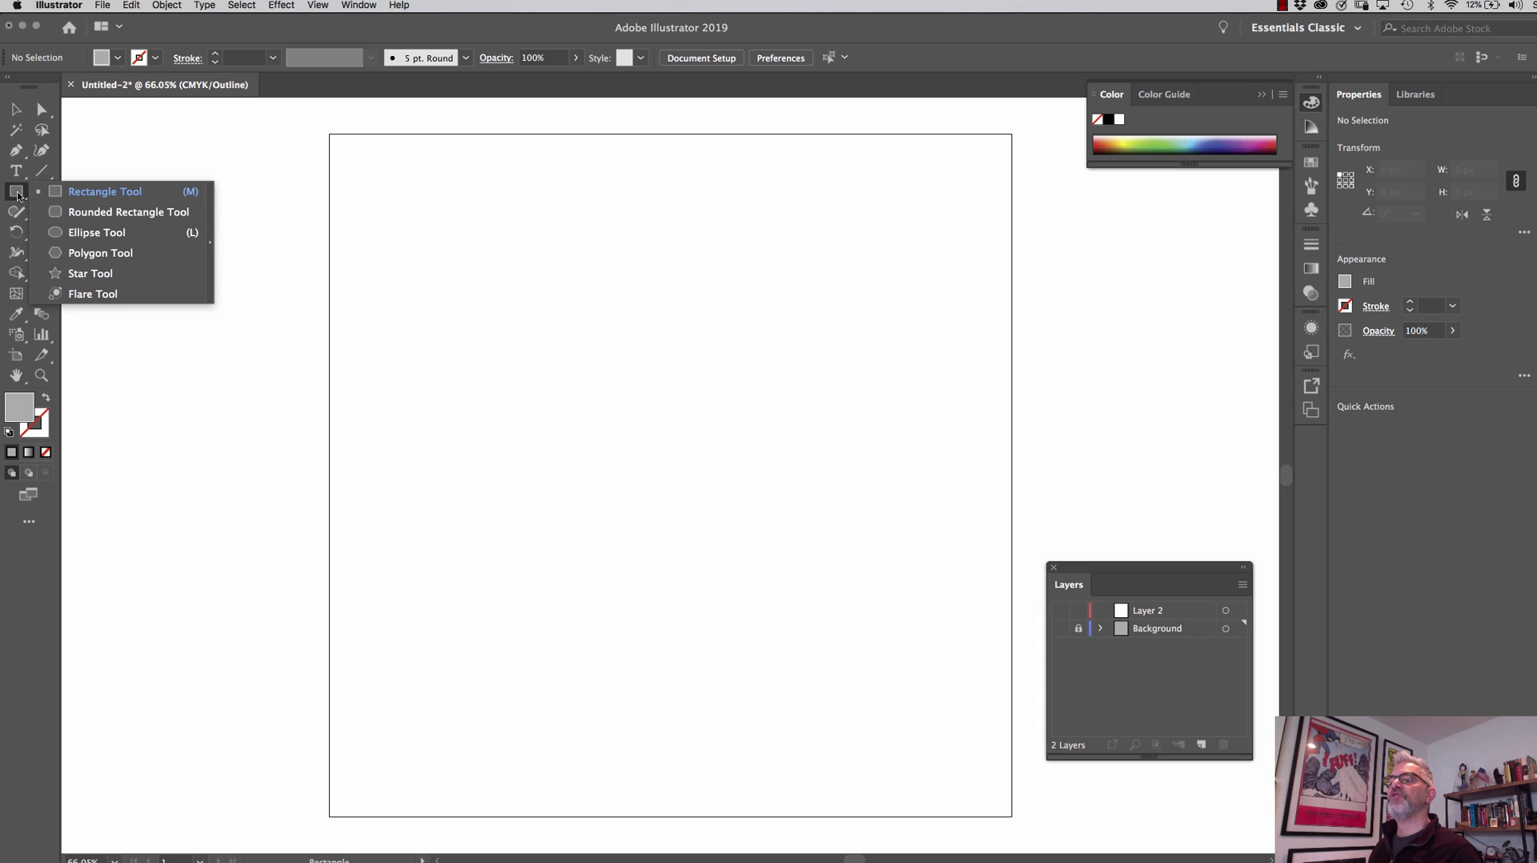
click(95, 253)
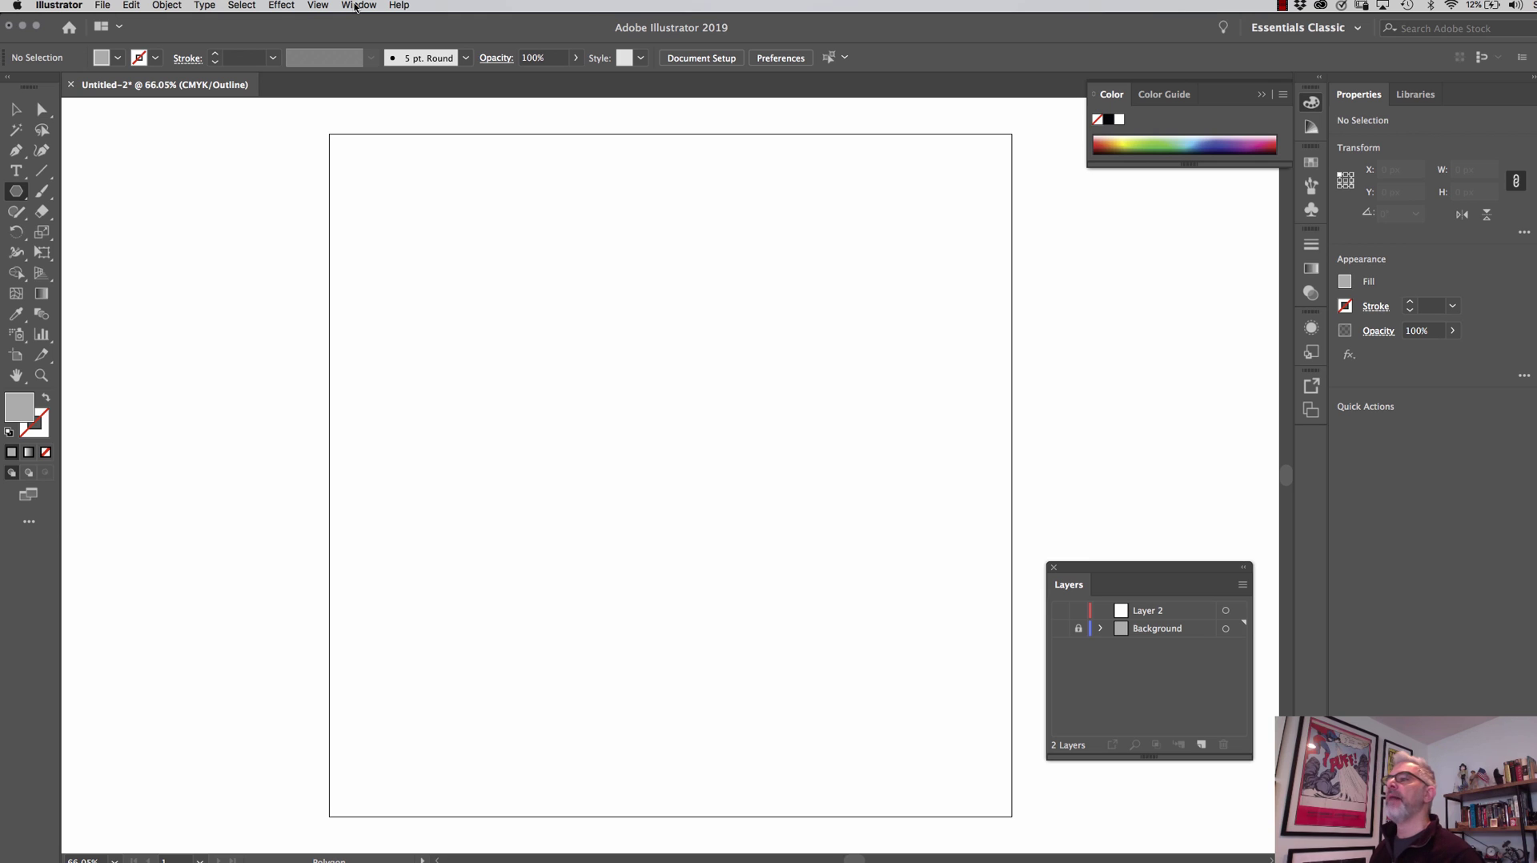
click(318, 5)
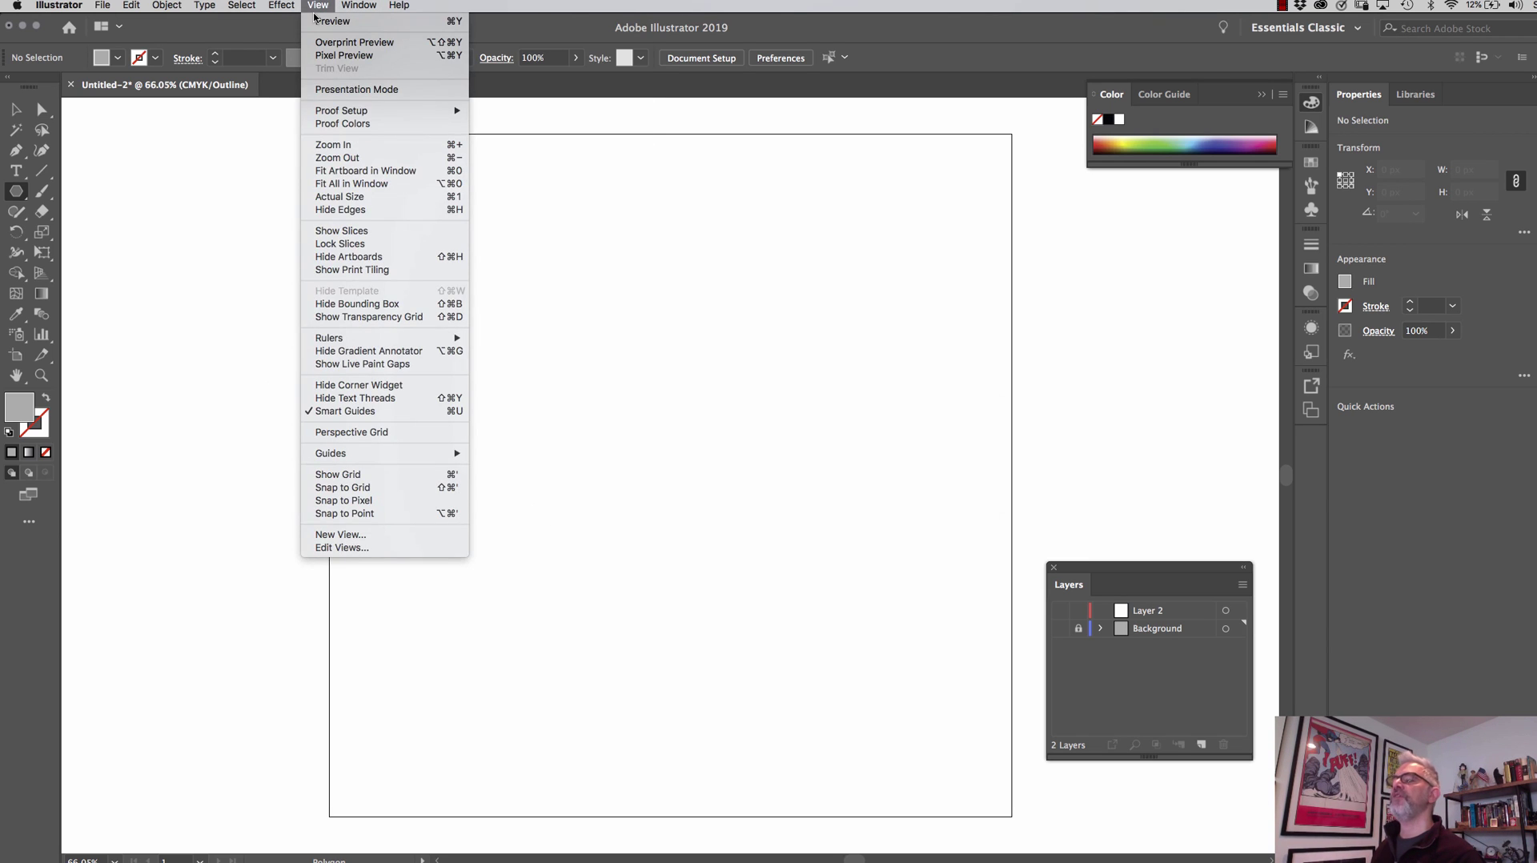
click(403, 492)
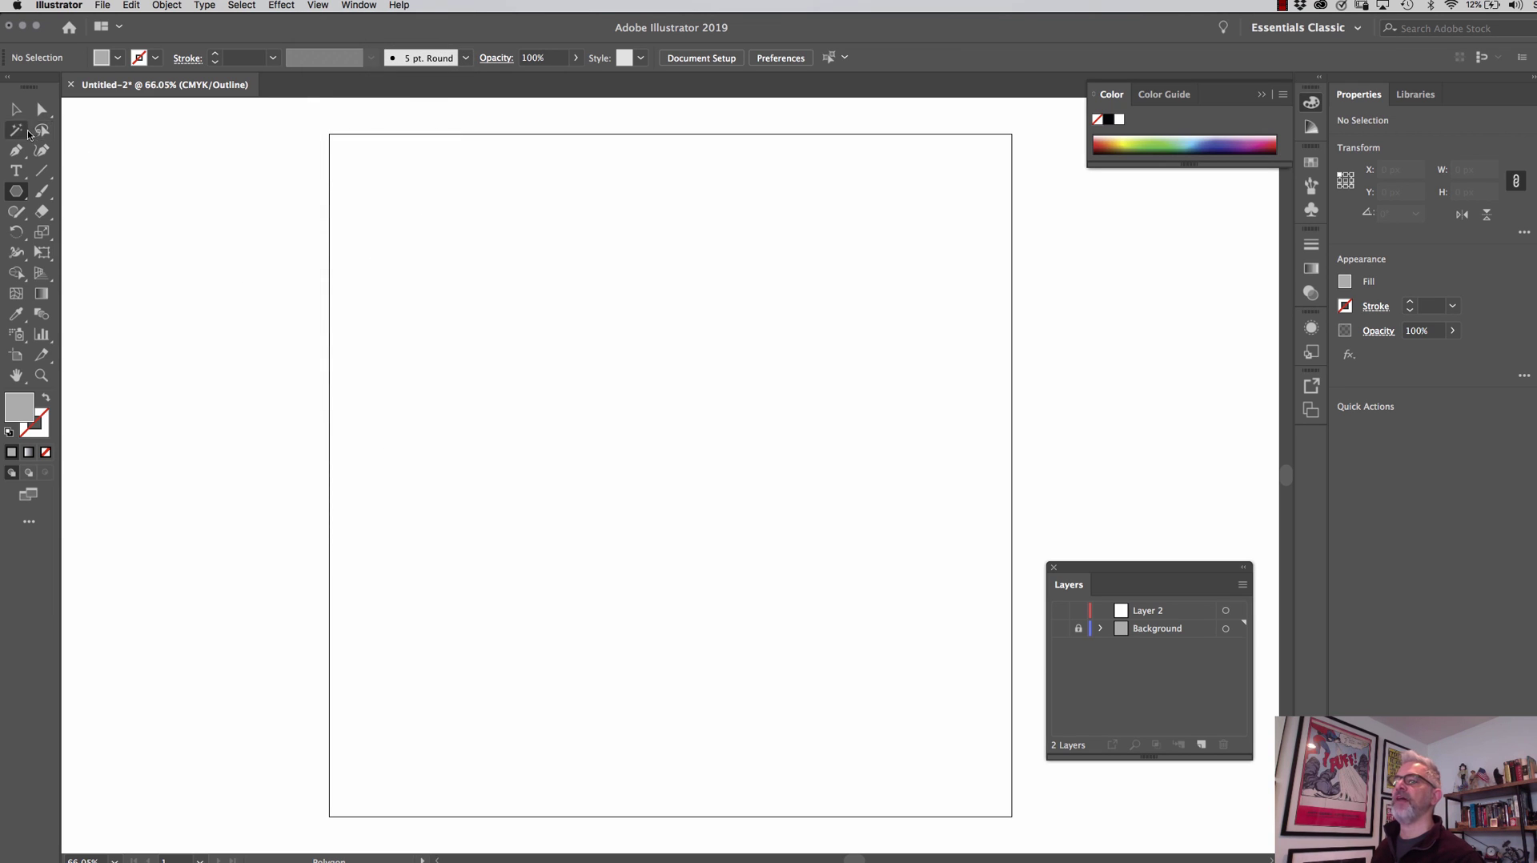
key(super+y)
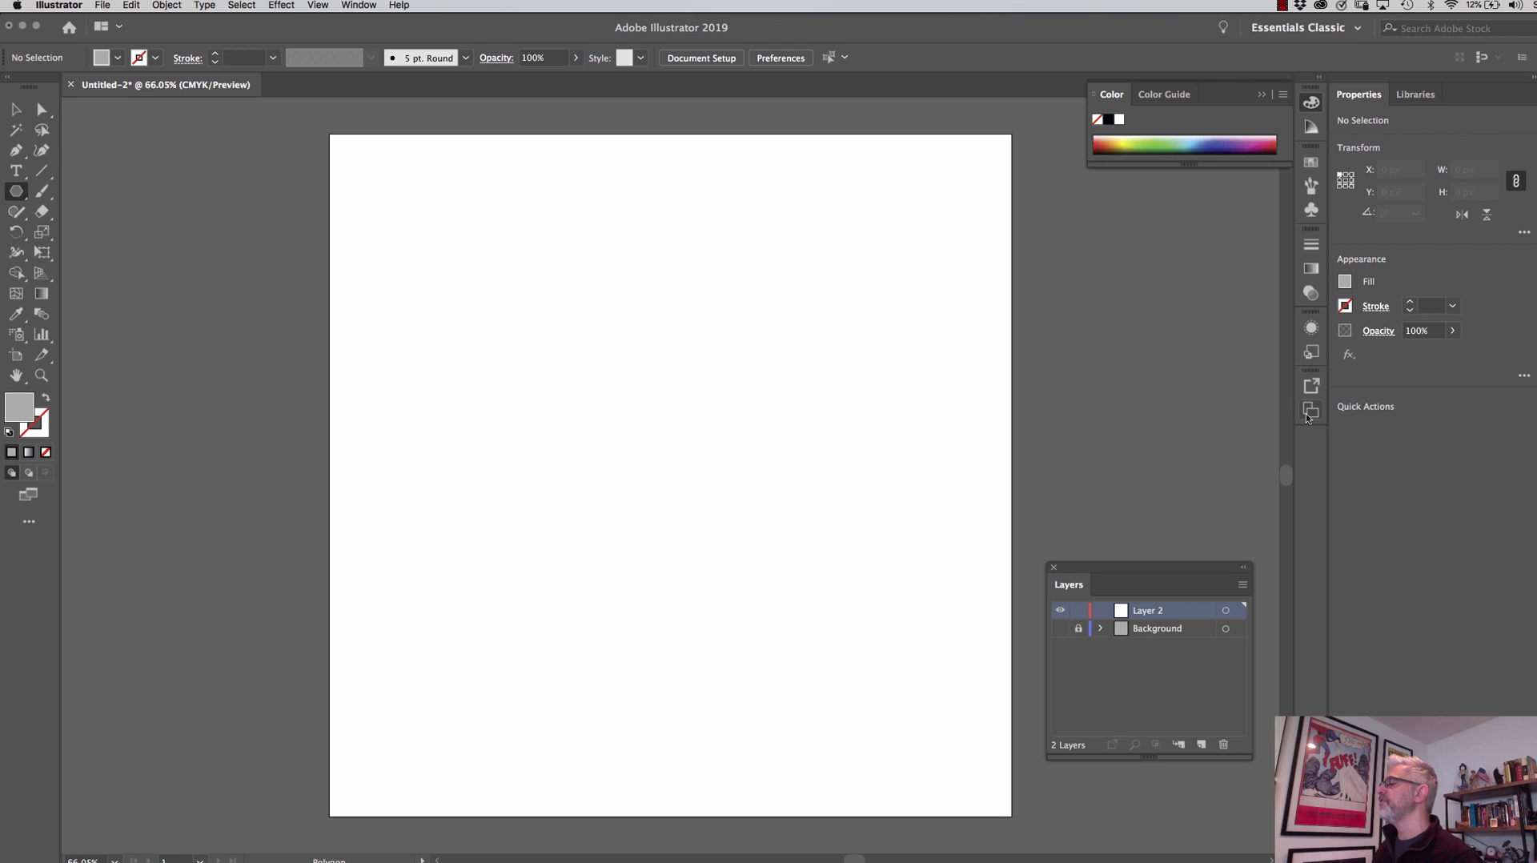
- Float the Align panel with Pathfinder docked below it, and set Align To Artboard
click(360, 5)
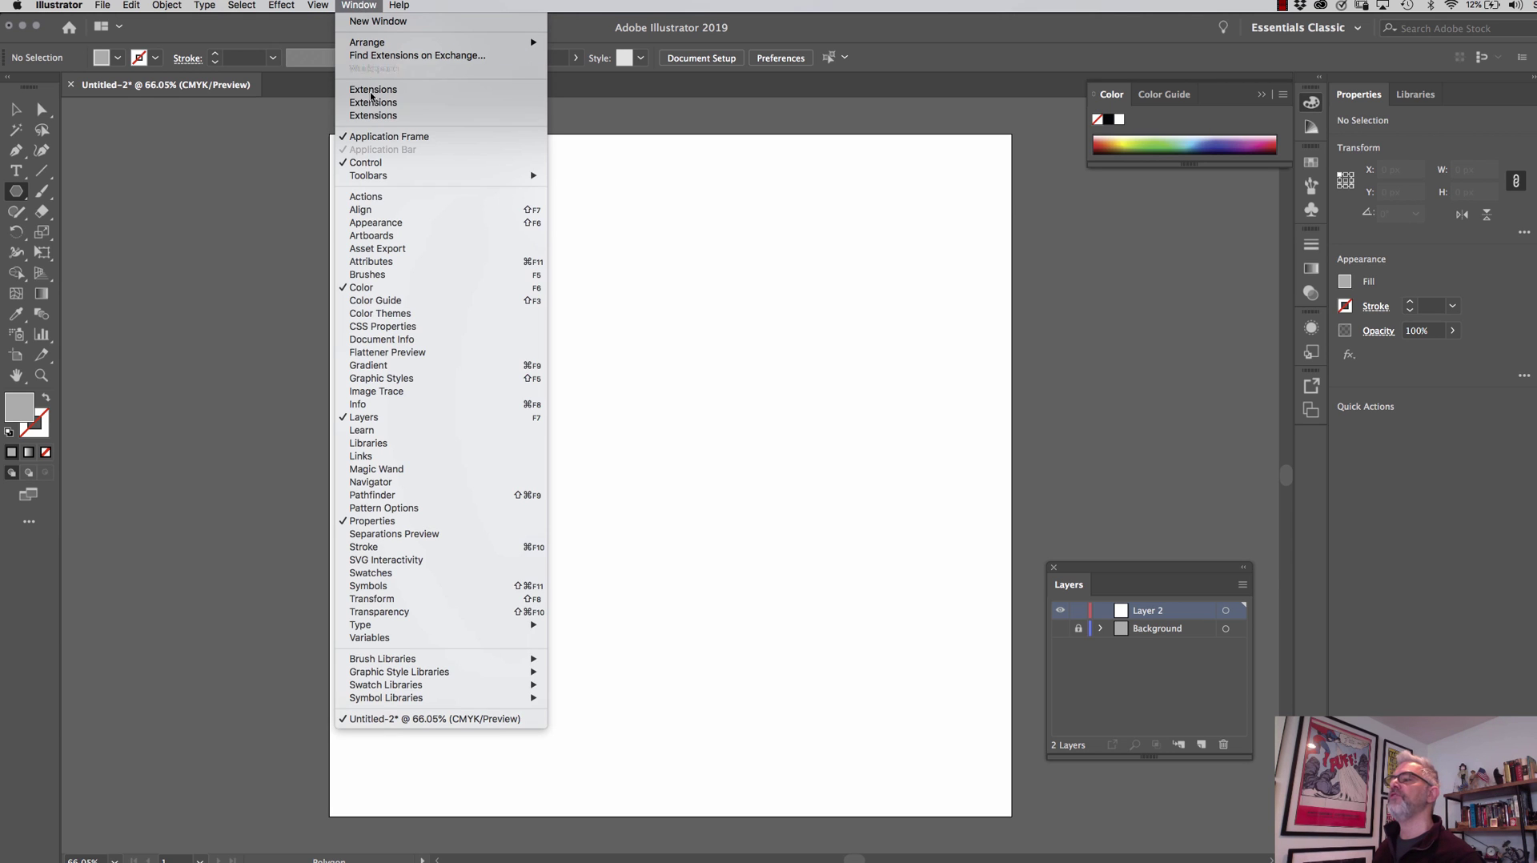
click(383, 209)
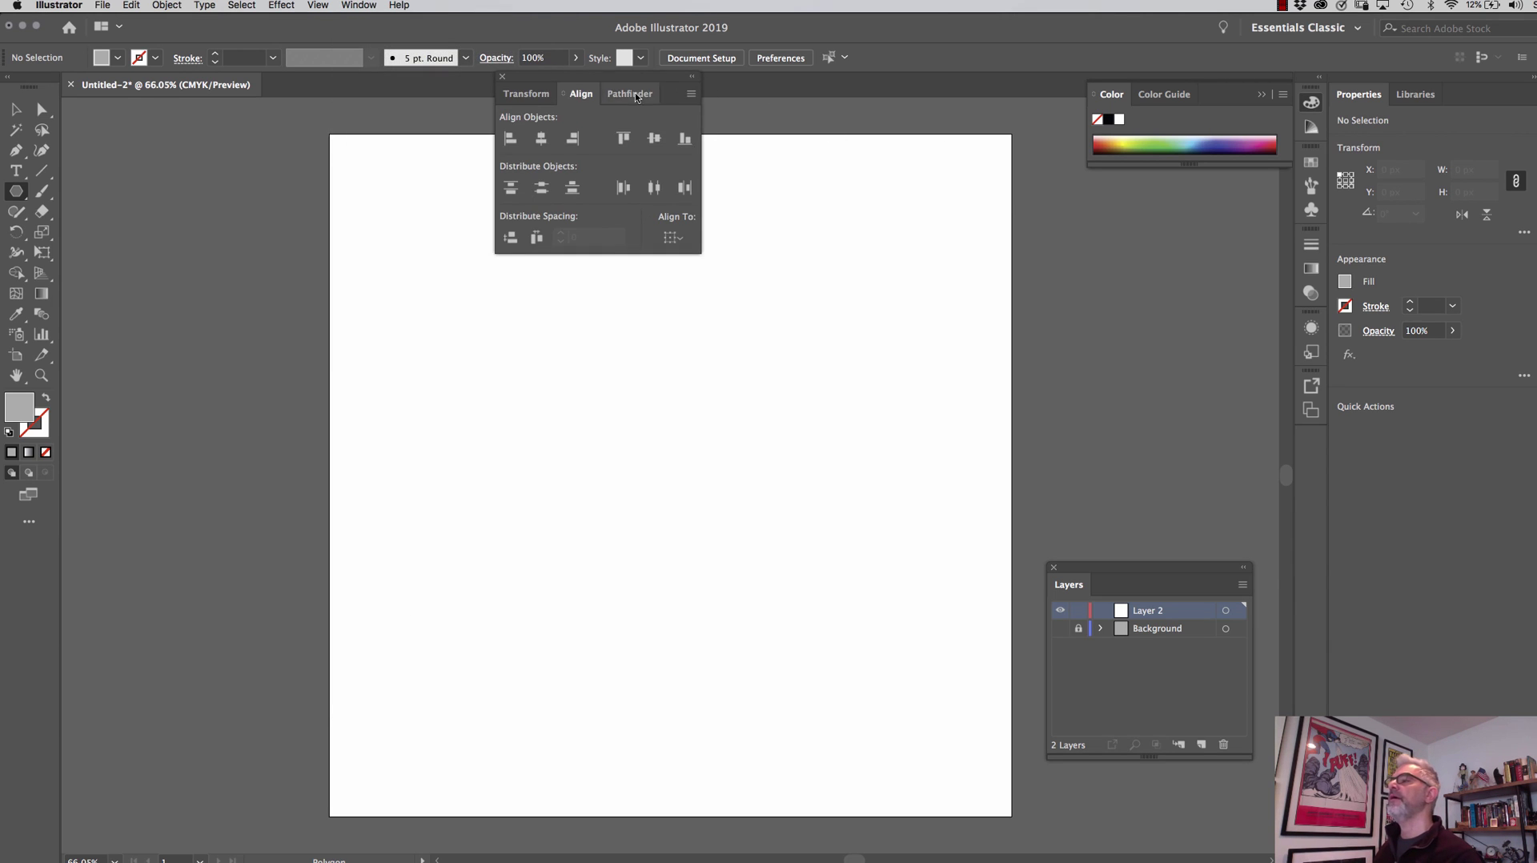
drag(606, 102, 1039, 191)
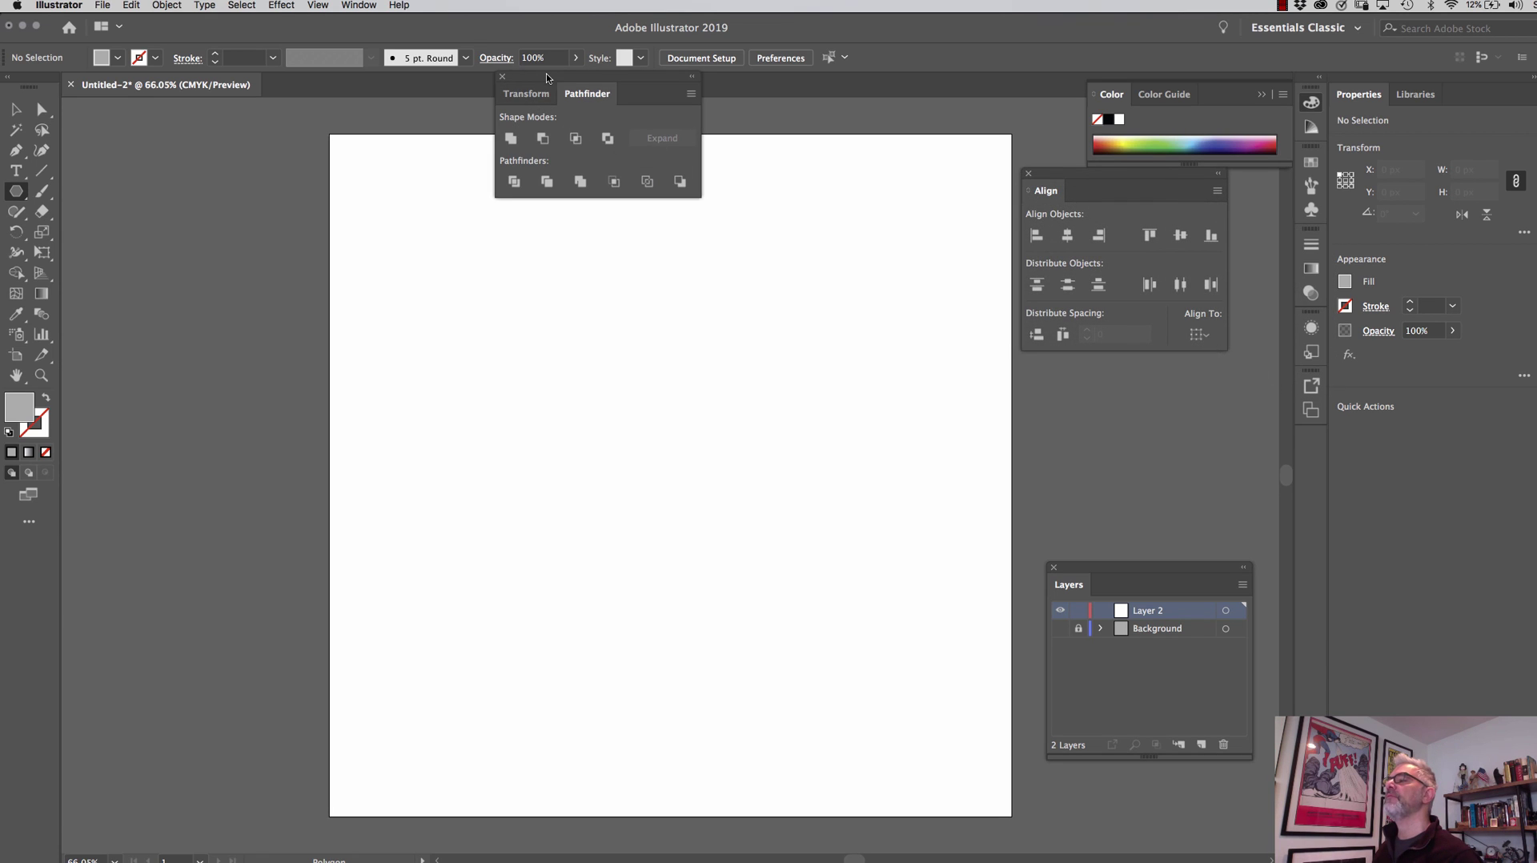
drag(547, 78, 1137, 382)
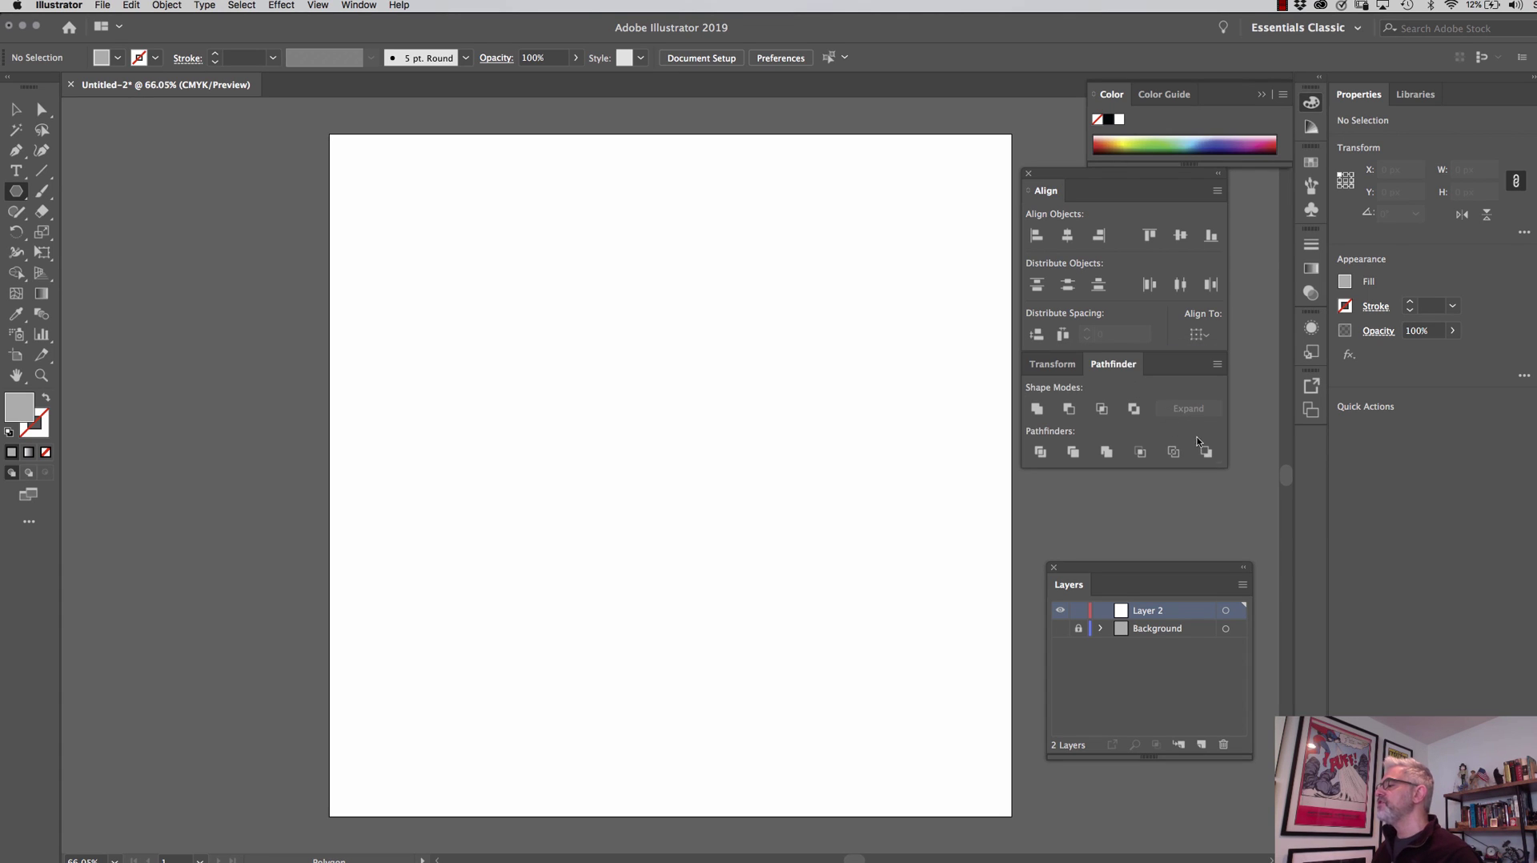
click(1196, 336)
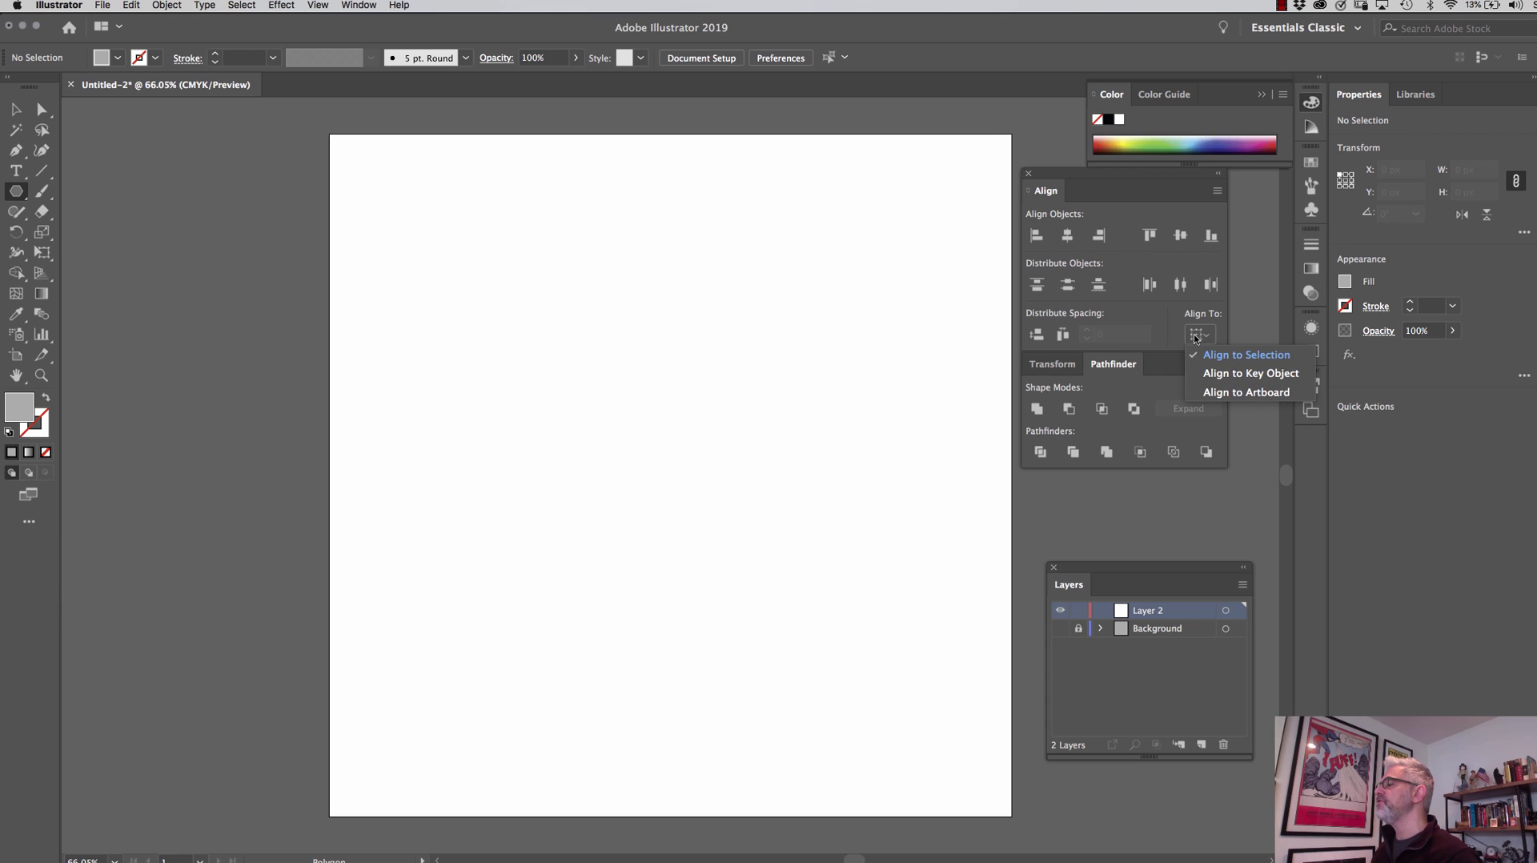
click(1243, 393)
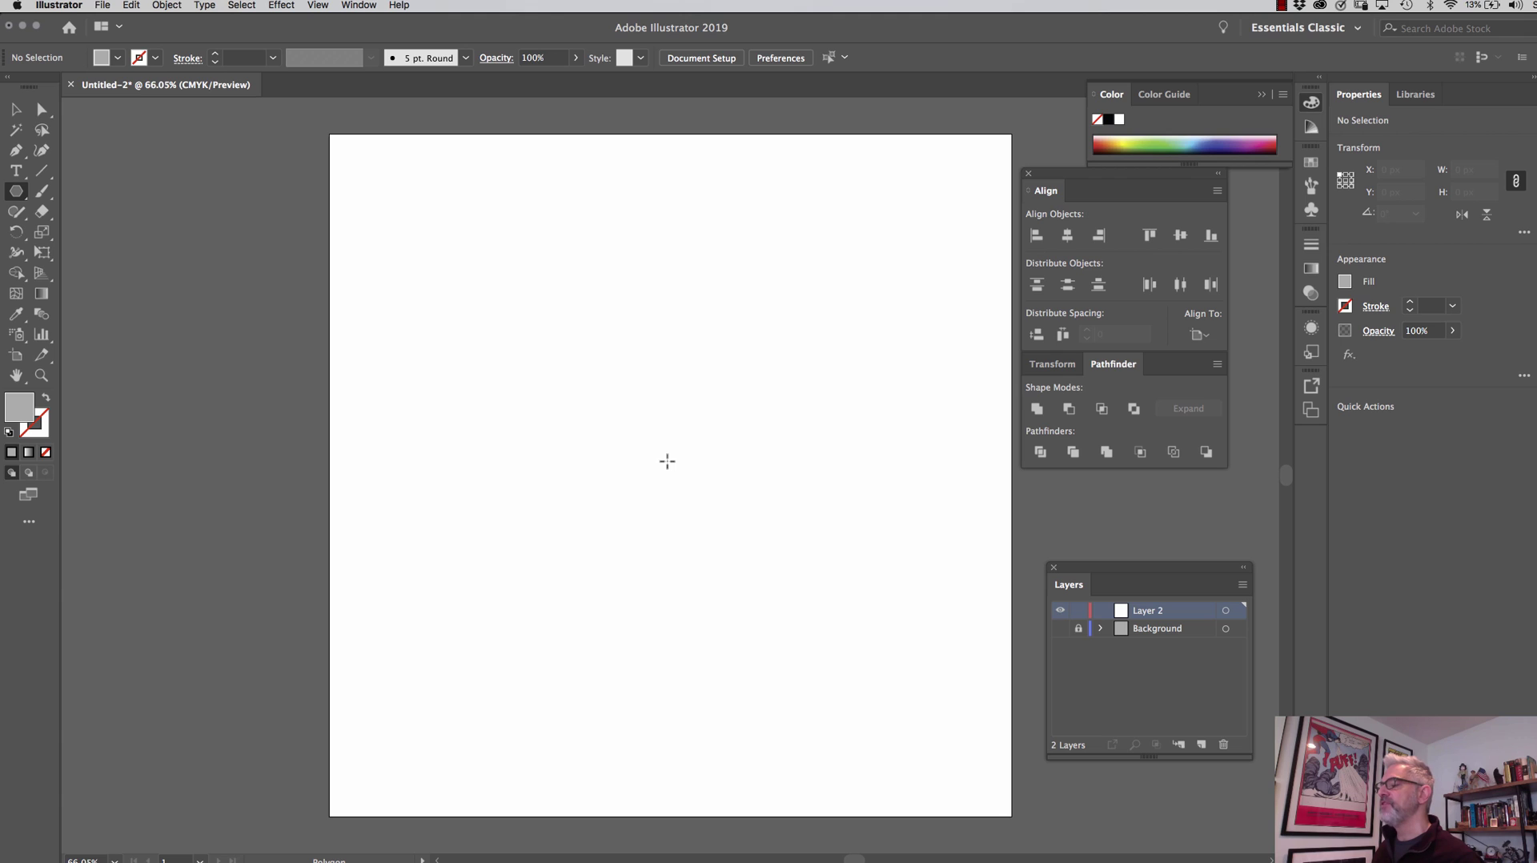
- Create a three-sided polygon with a 500 px radius
click(646, 450)
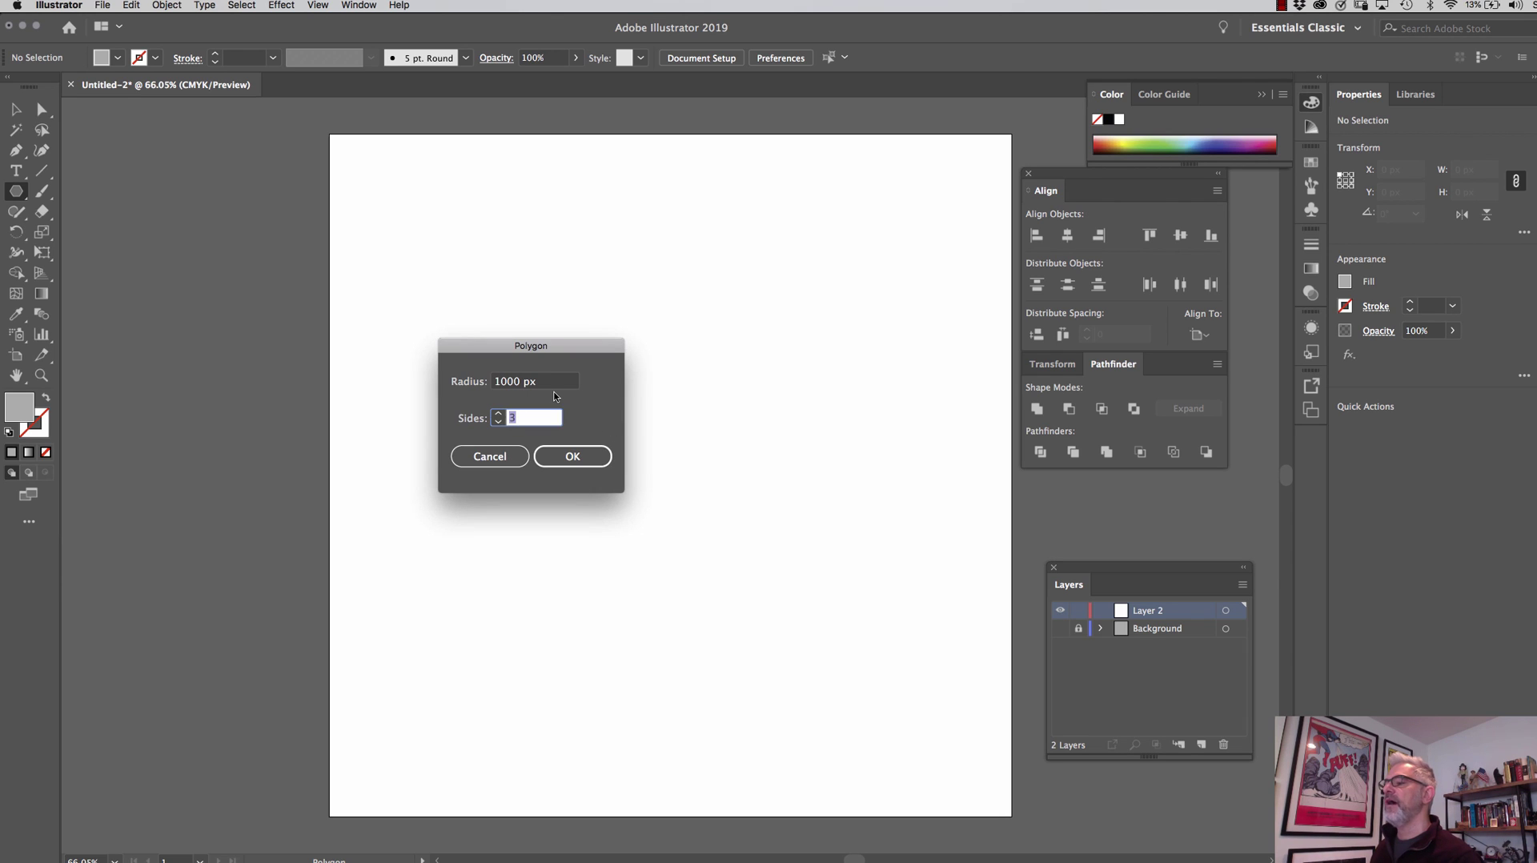
key(Tab)
key(Tab)
key(Tab)
text(500)
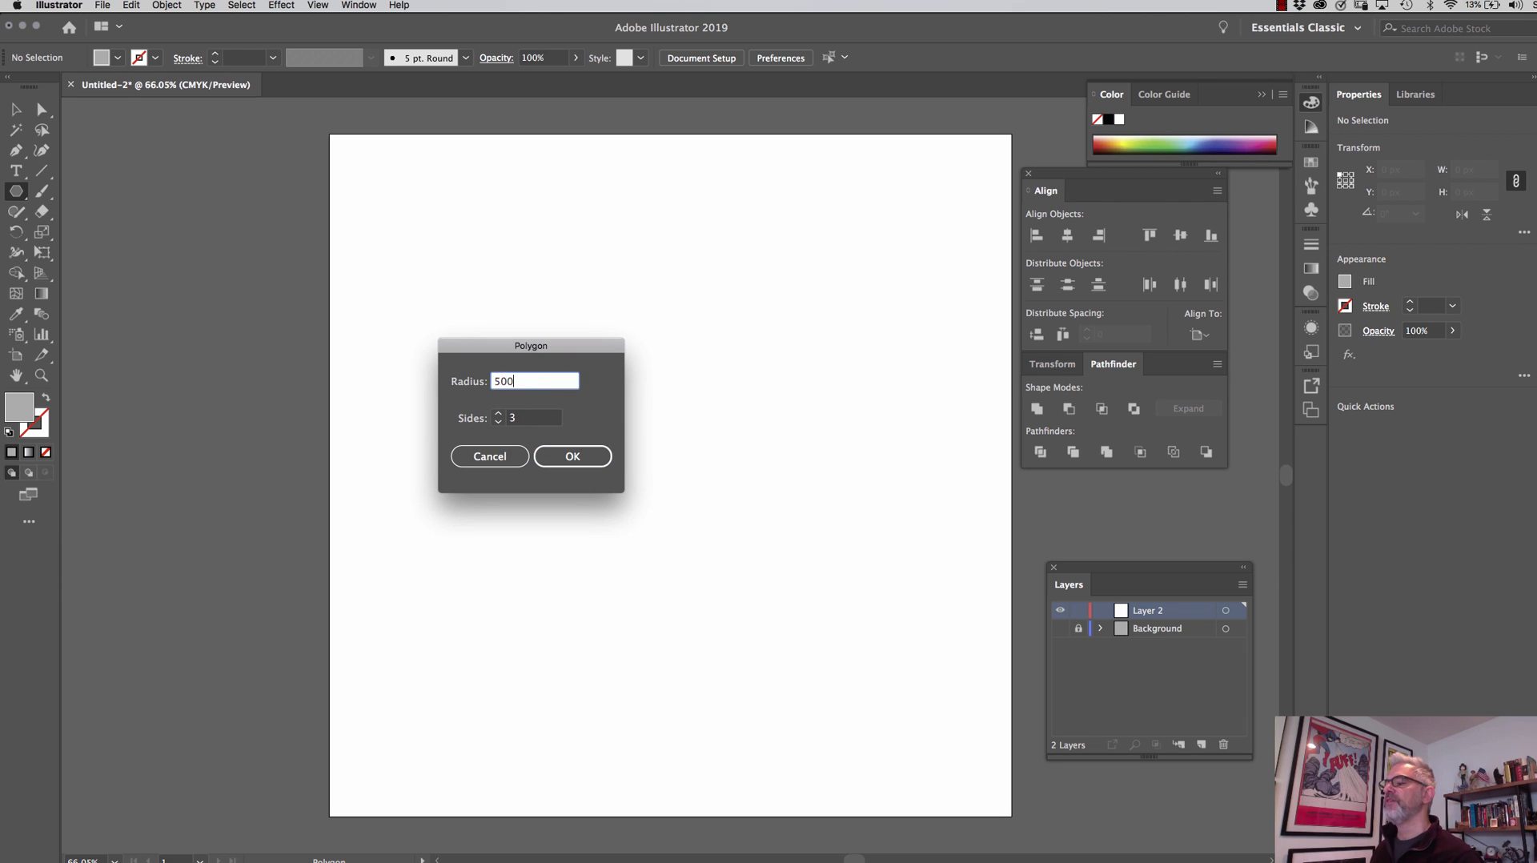
key(Tab)
text(3)
key(Return)
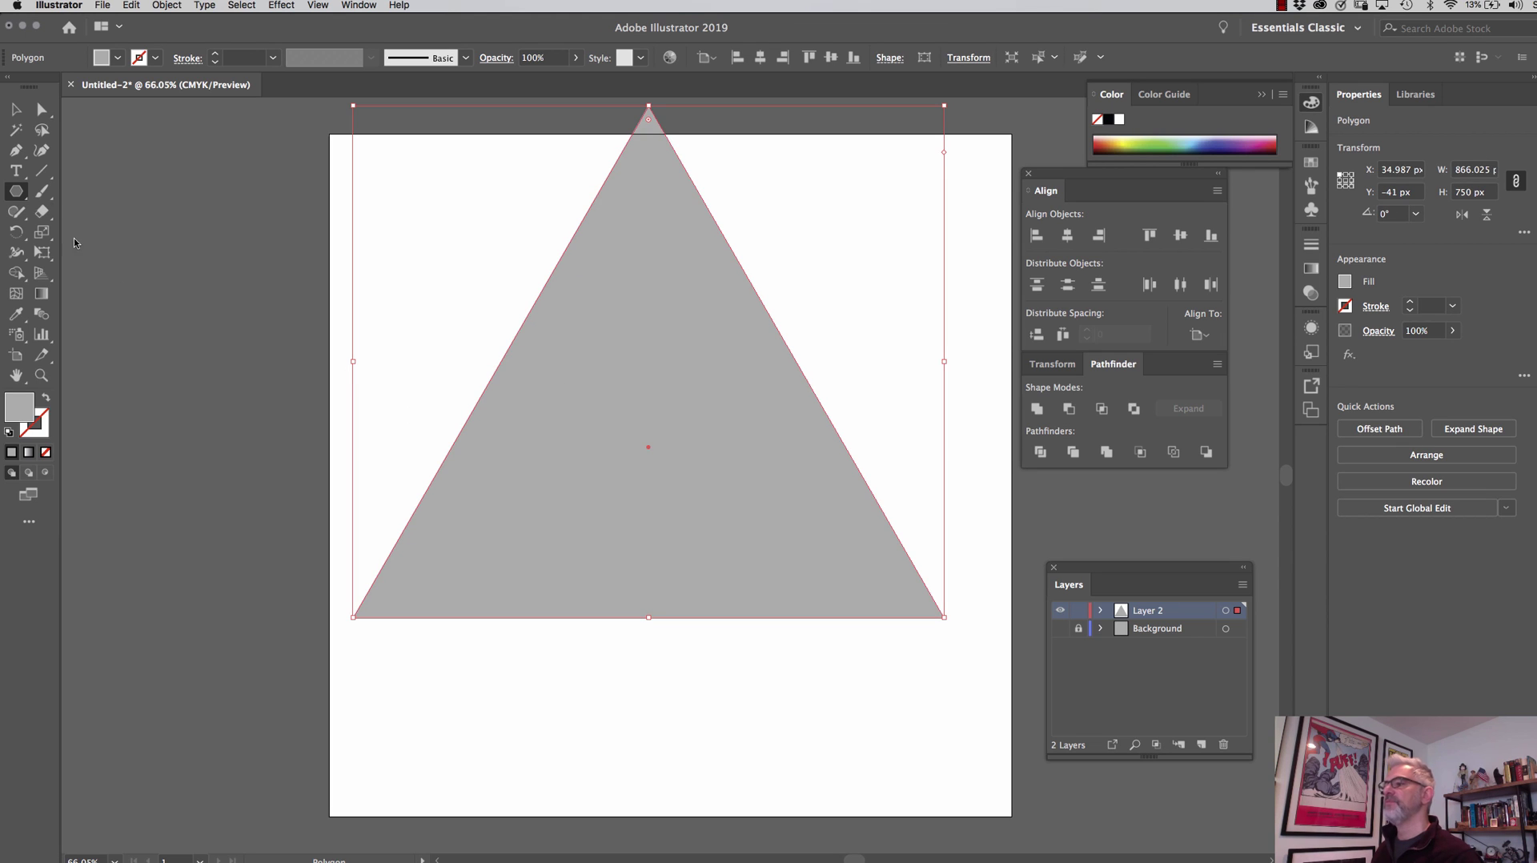
- Centre the triangle and stretch it to fill the 1000 × 1000 px artboard
click(15, 110)
drag(549, 422, 557, 525)
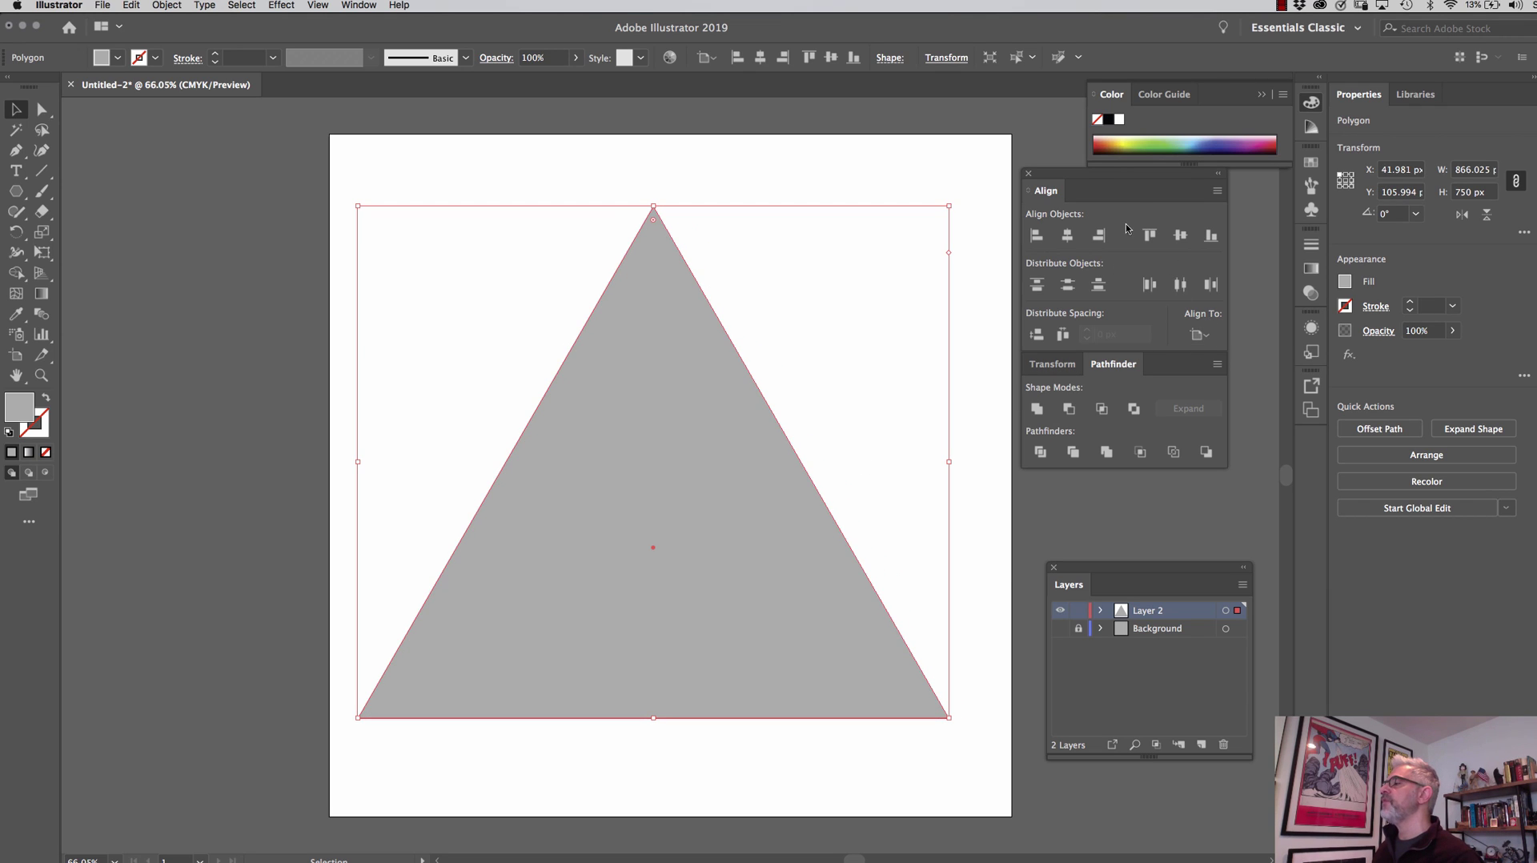
click(1068, 236)
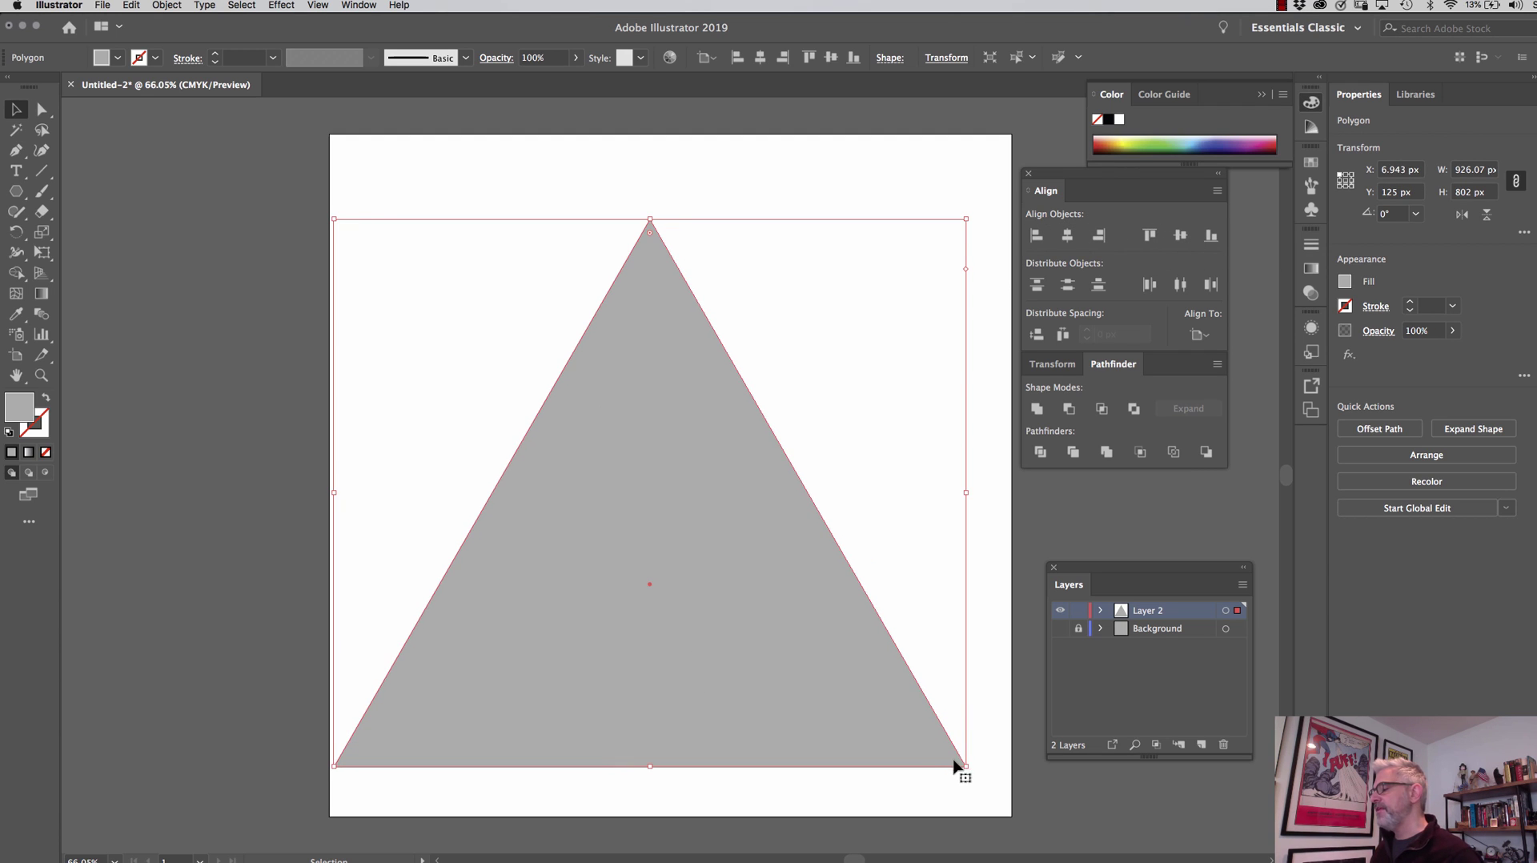
drag(968, 770, 1011, 811)
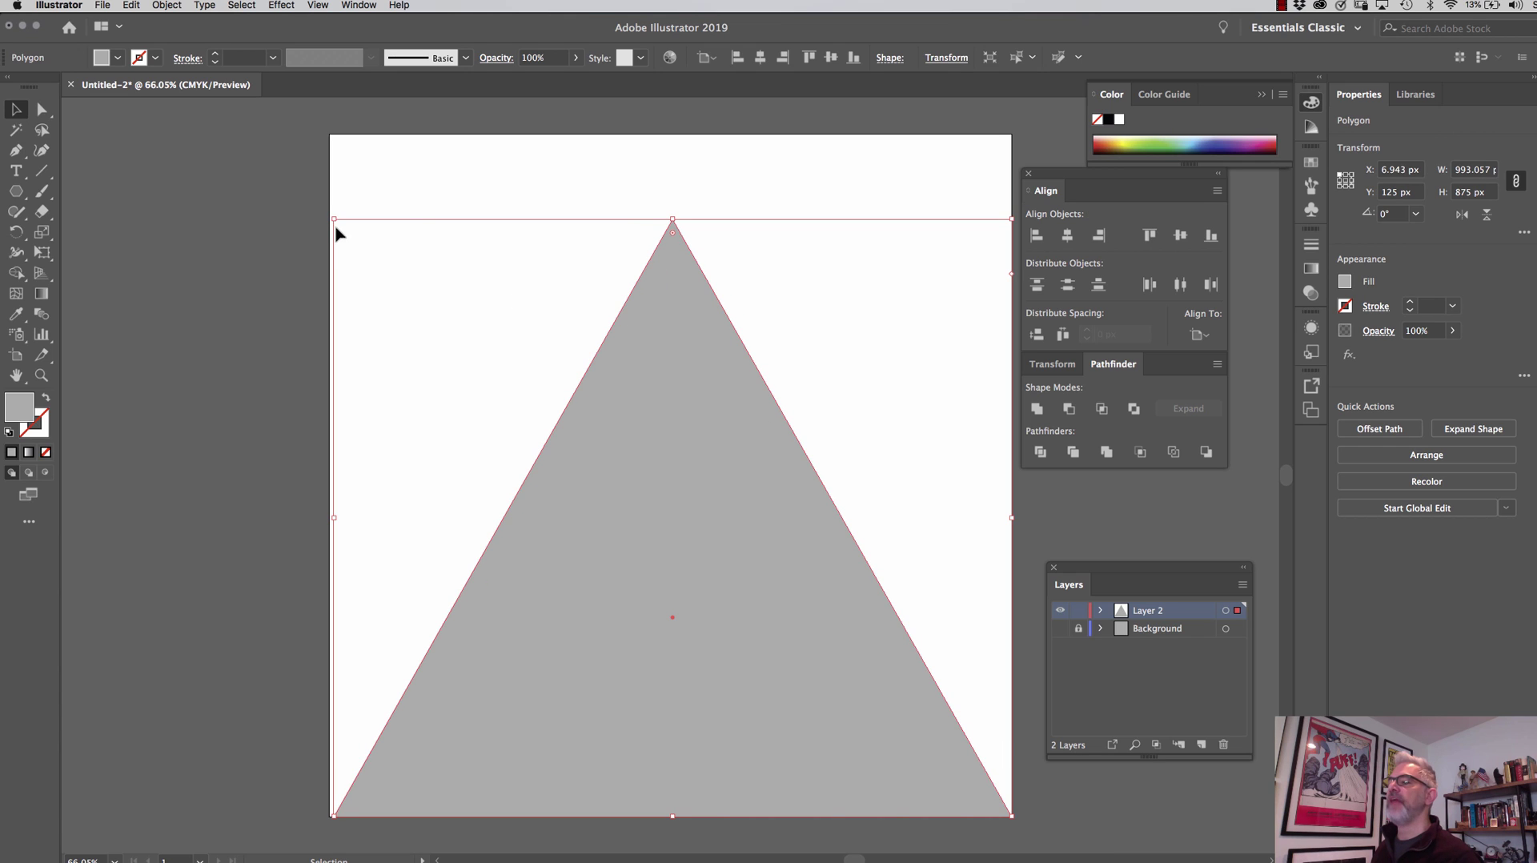
drag(334, 219, 329, 218)
drag(672, 219, 673, 133)
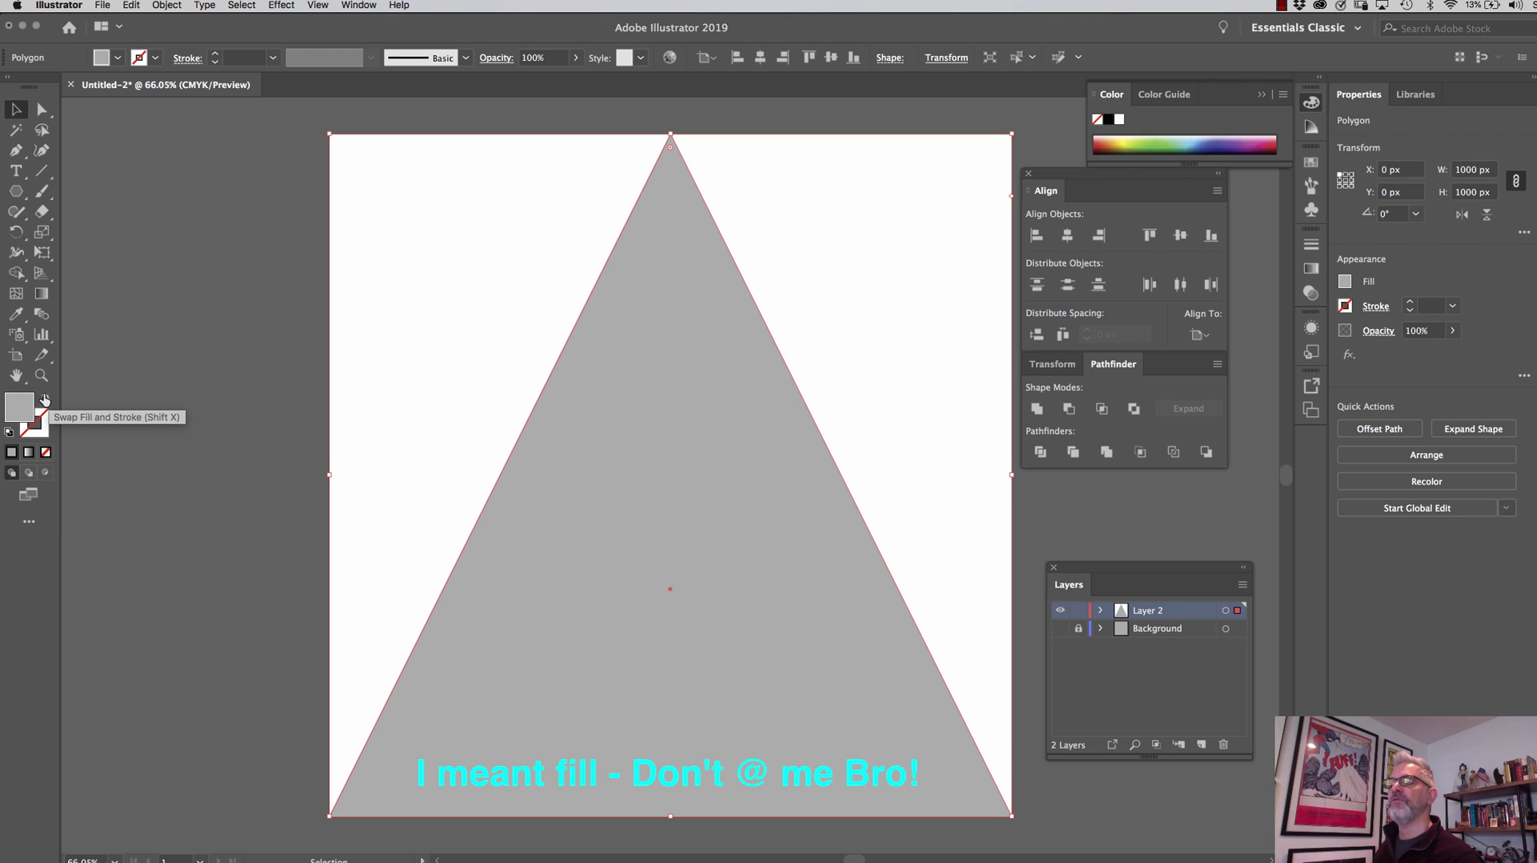
- Give the triangle a black fill, then swap it into a black stroke
double_click(19, 406)
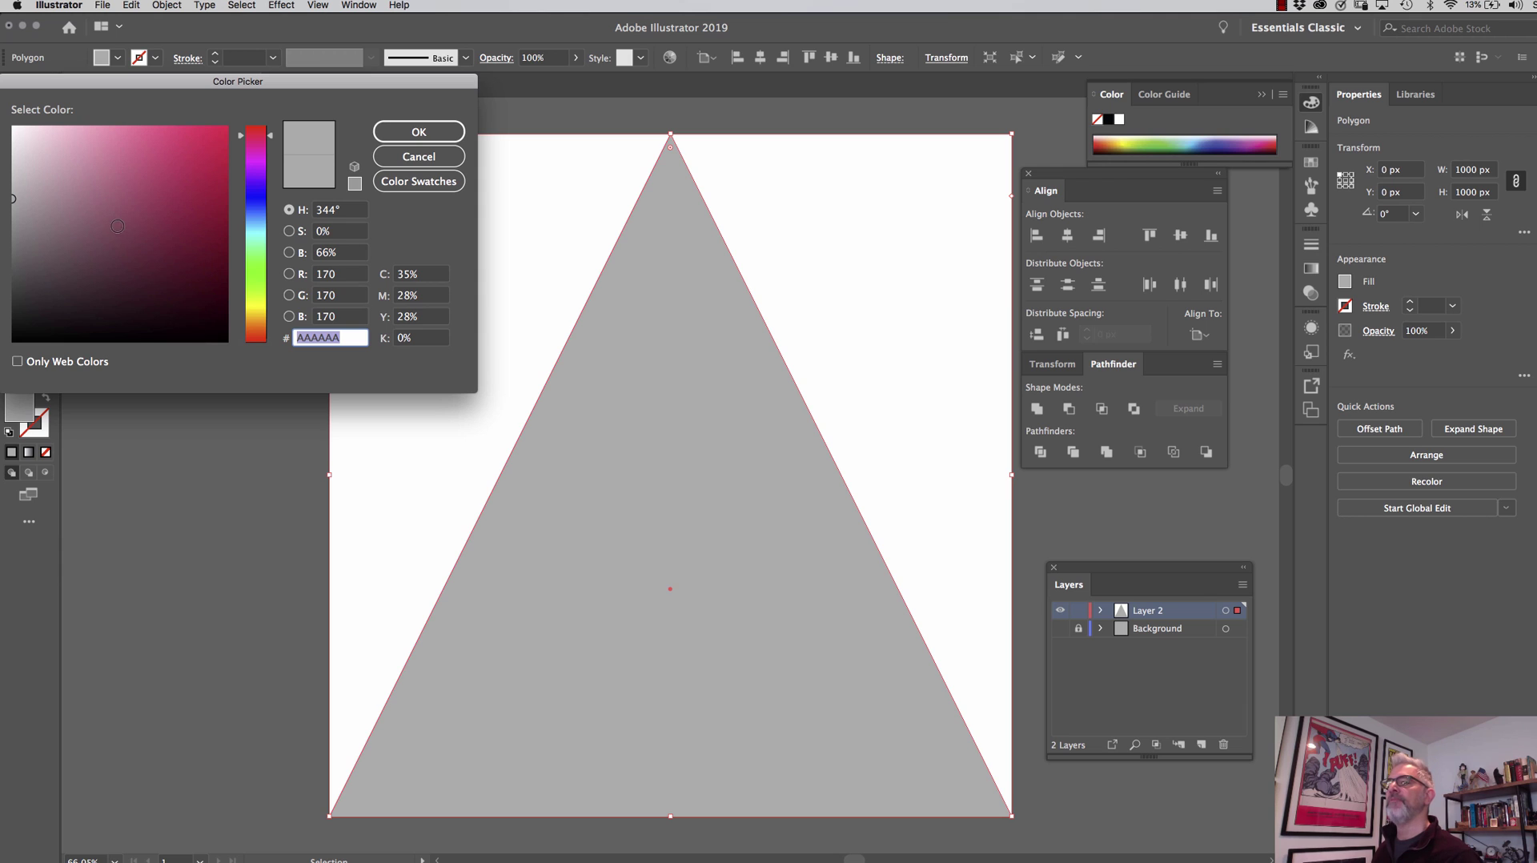
drag(118, 226, 243, 370)
click(418, 132)
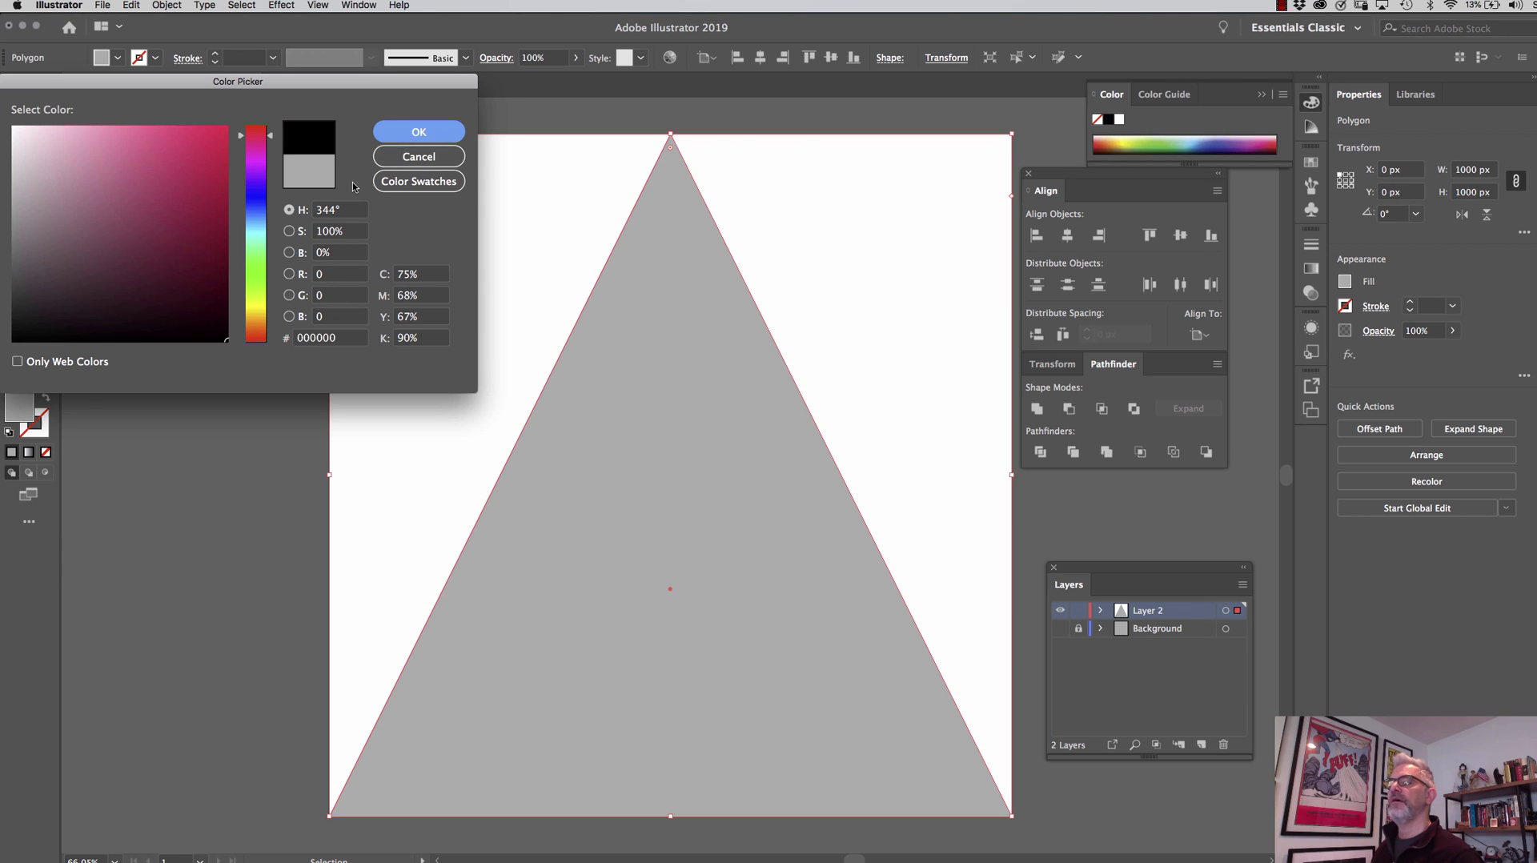
click(47, 401)
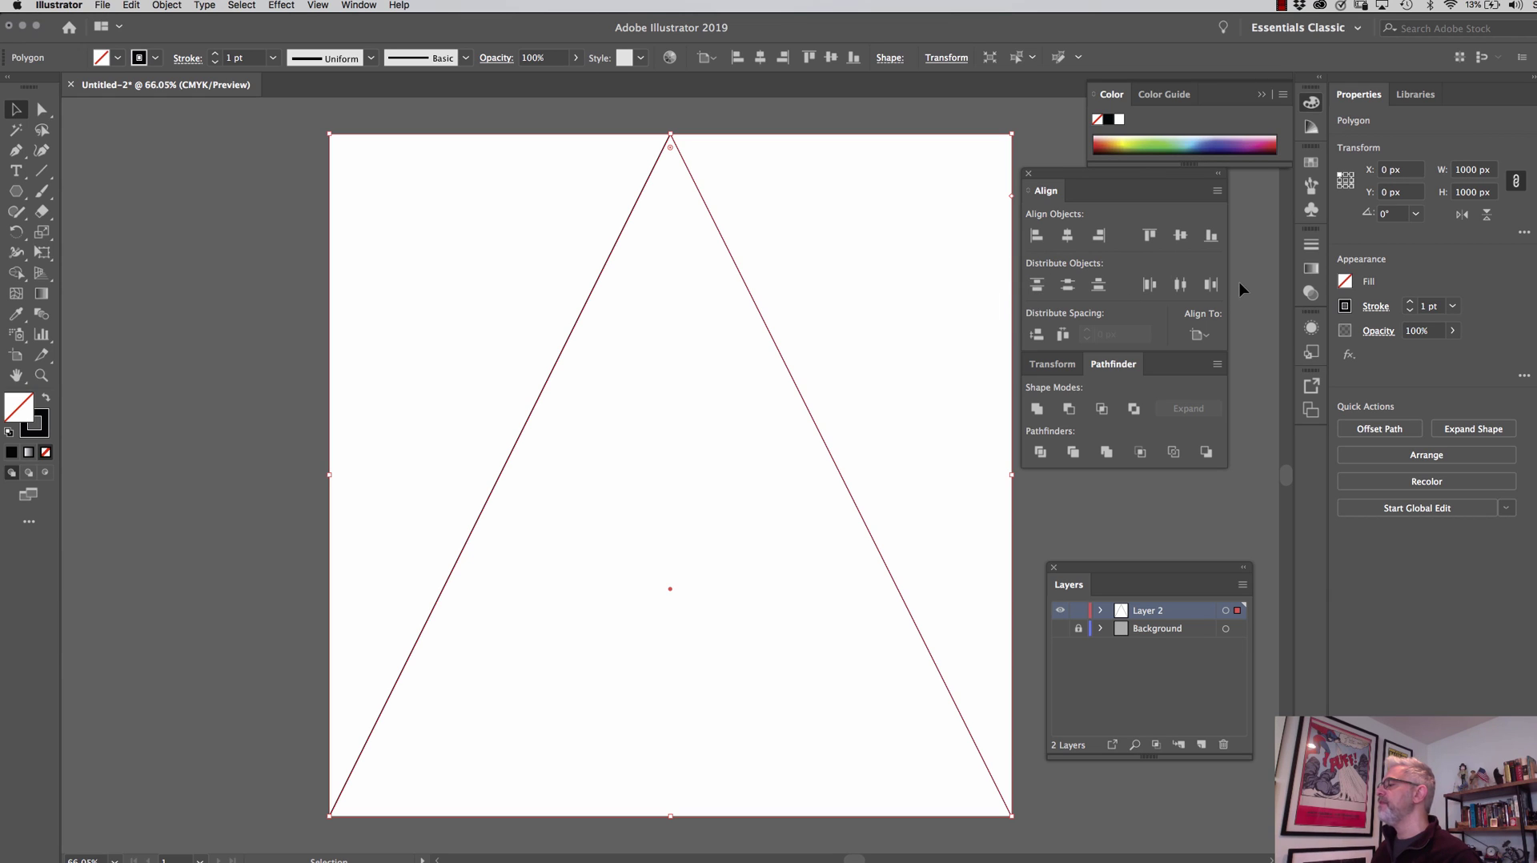
- In a floating Stroke panel, set weight to 30 pt and miter limit to 1
click(1314, 247)
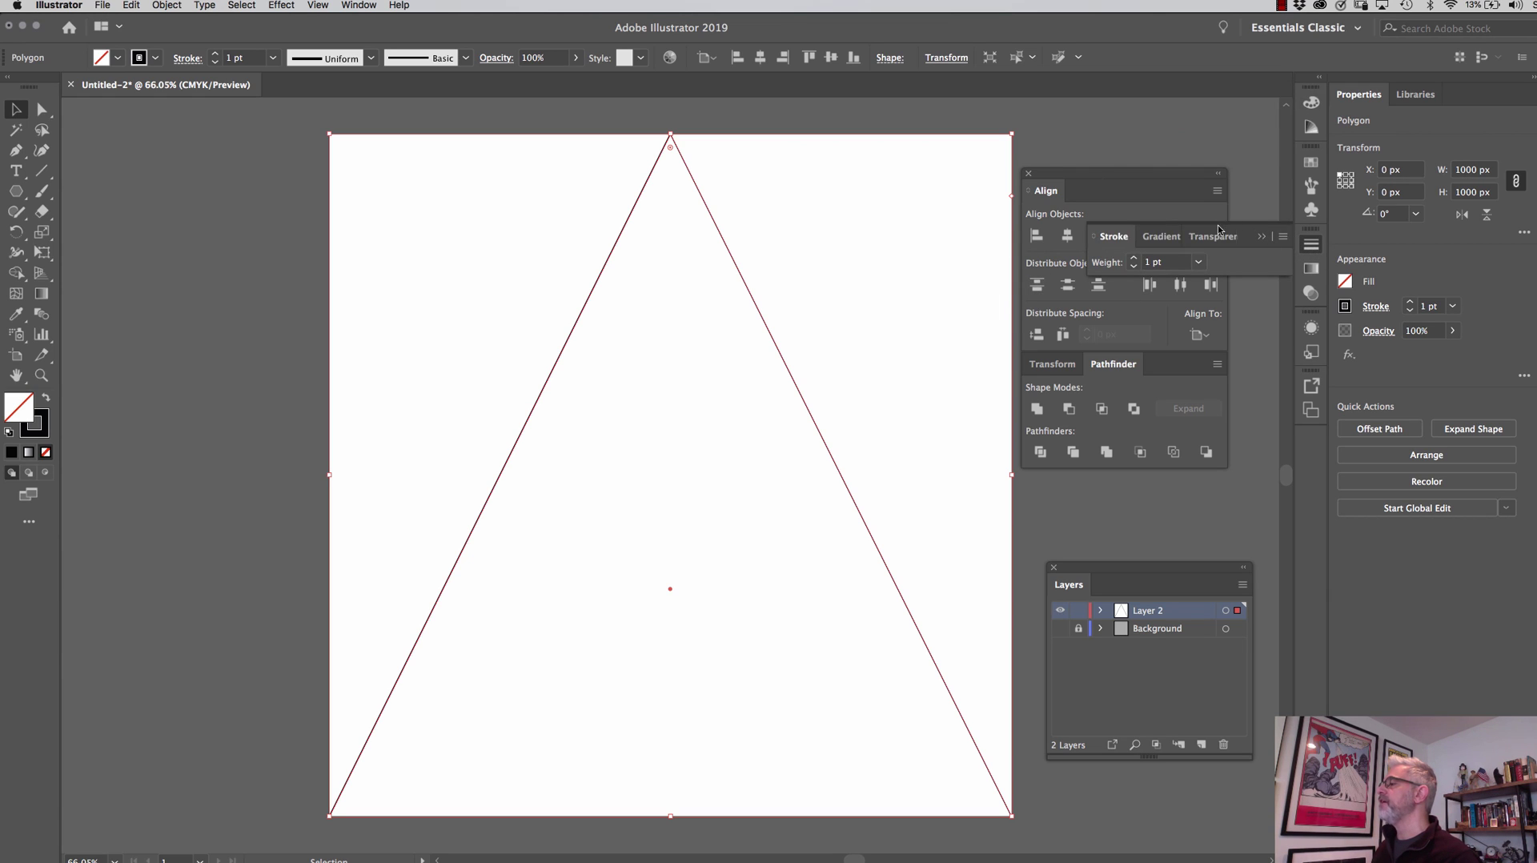
mouse_move(1114, 236)
mouse_down()
mouse_move(216, 221)
mouse_move(132, 162)
mouse_up()
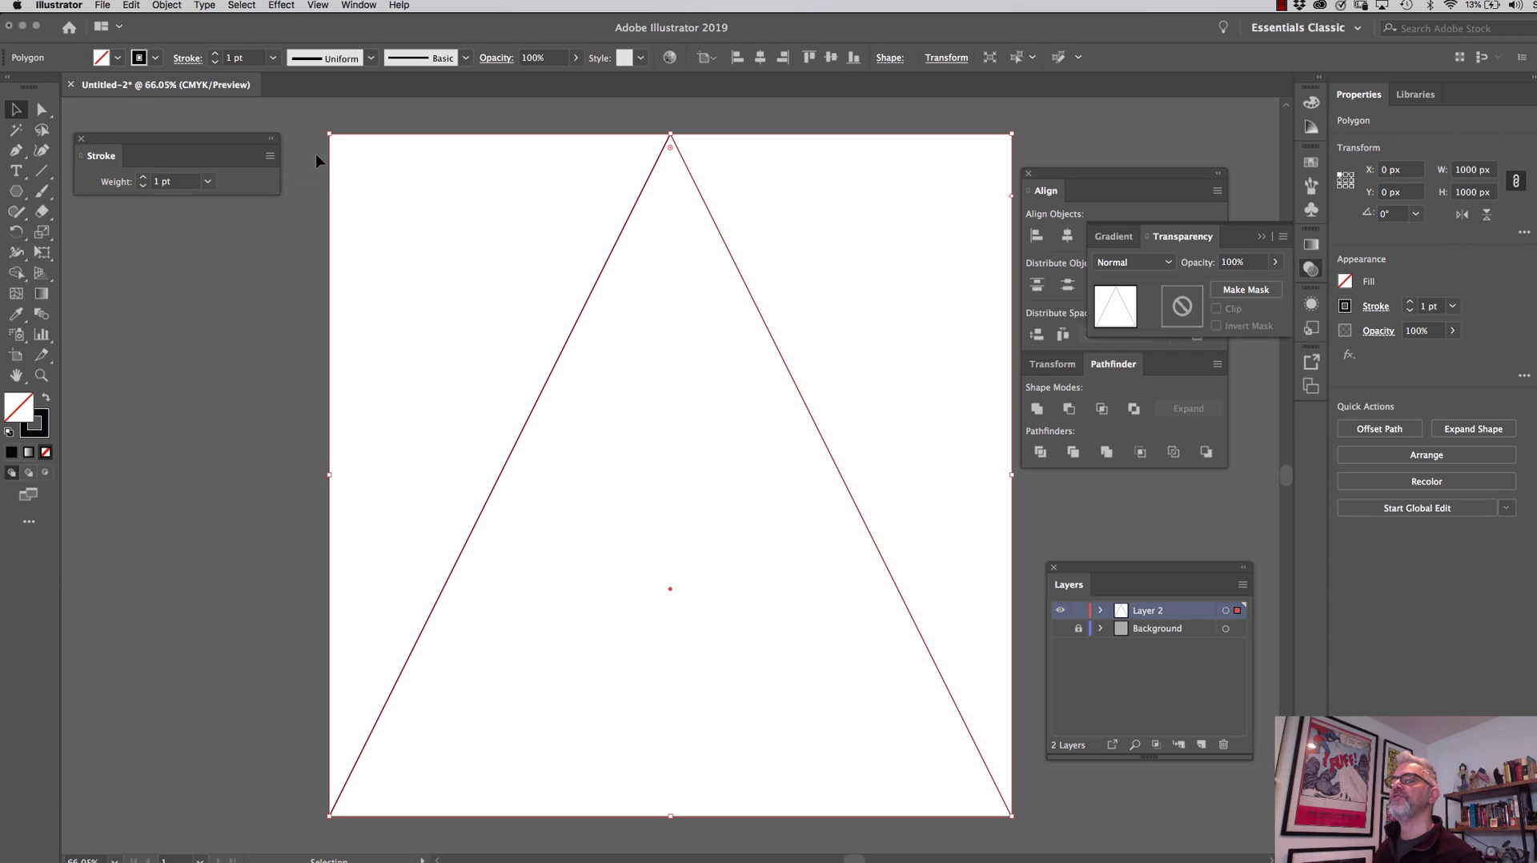
click(168, 181)
text(40)
key(Return)
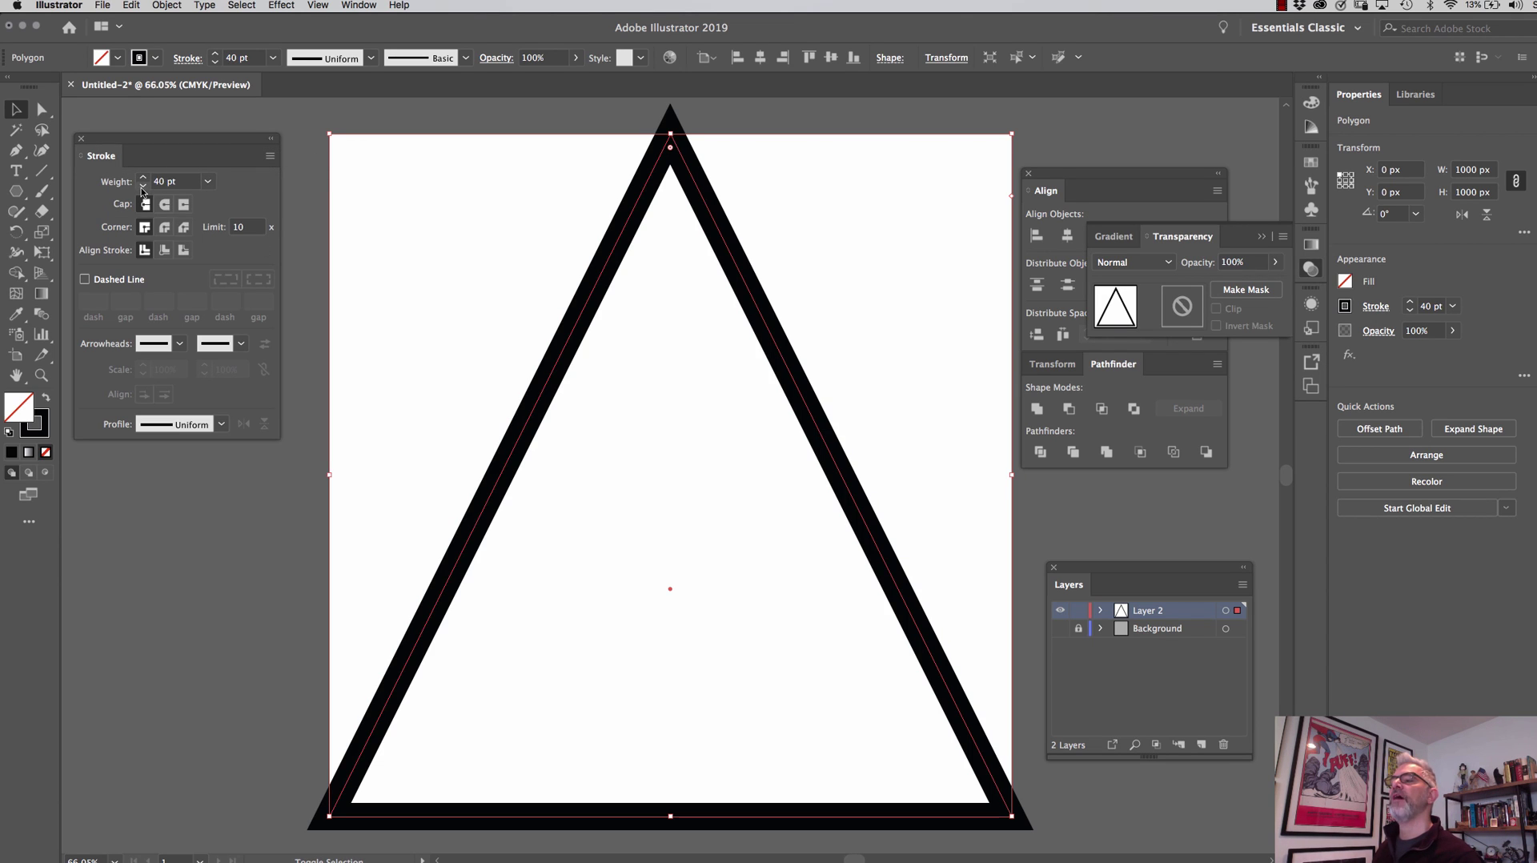
shift+click(143, 189)
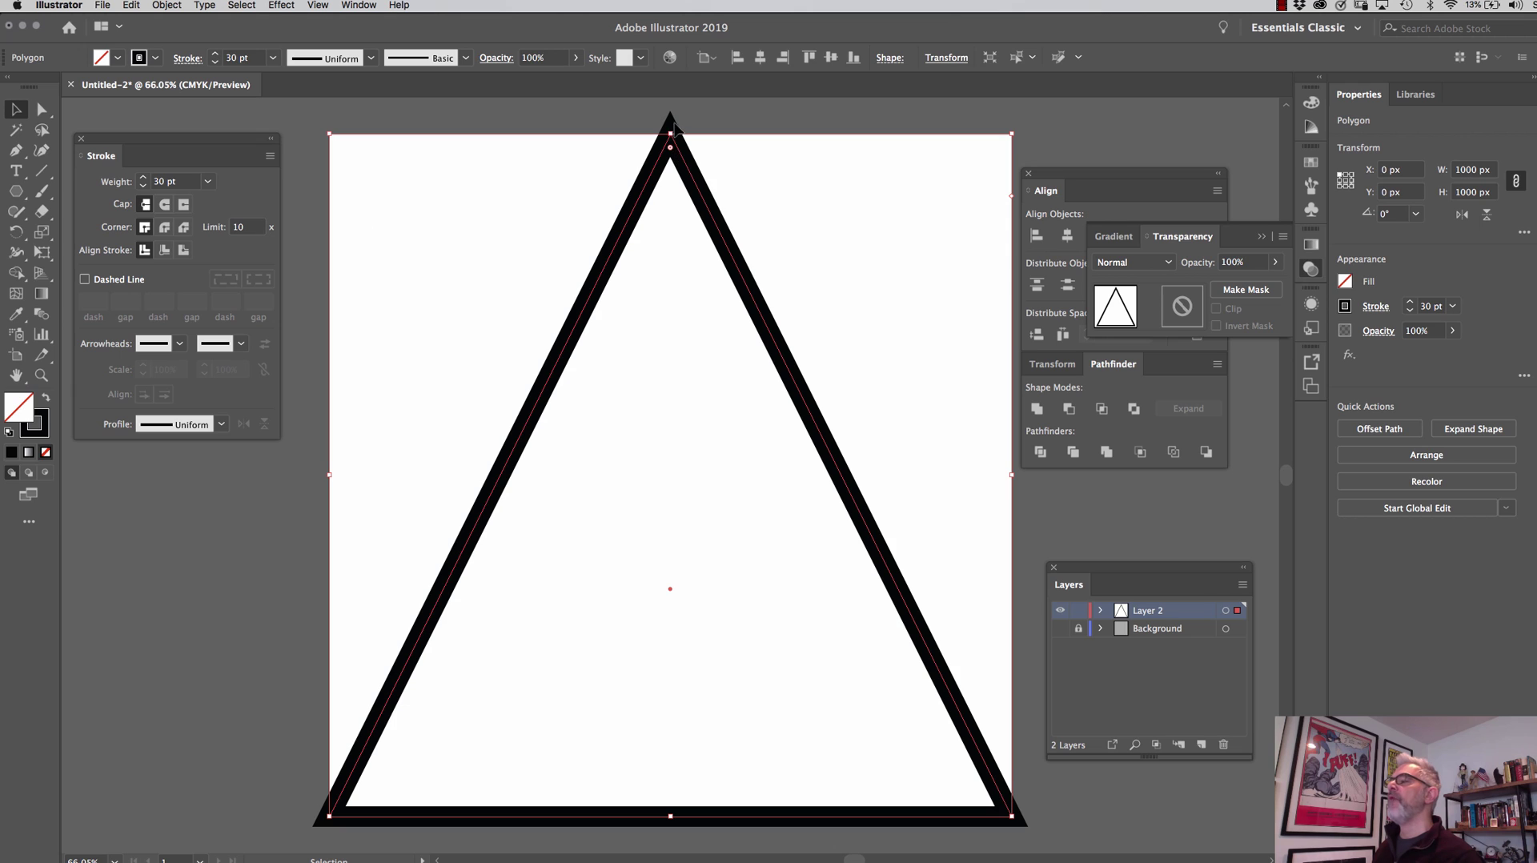
click(250, 227)
key(BackSpace)
key(Return)
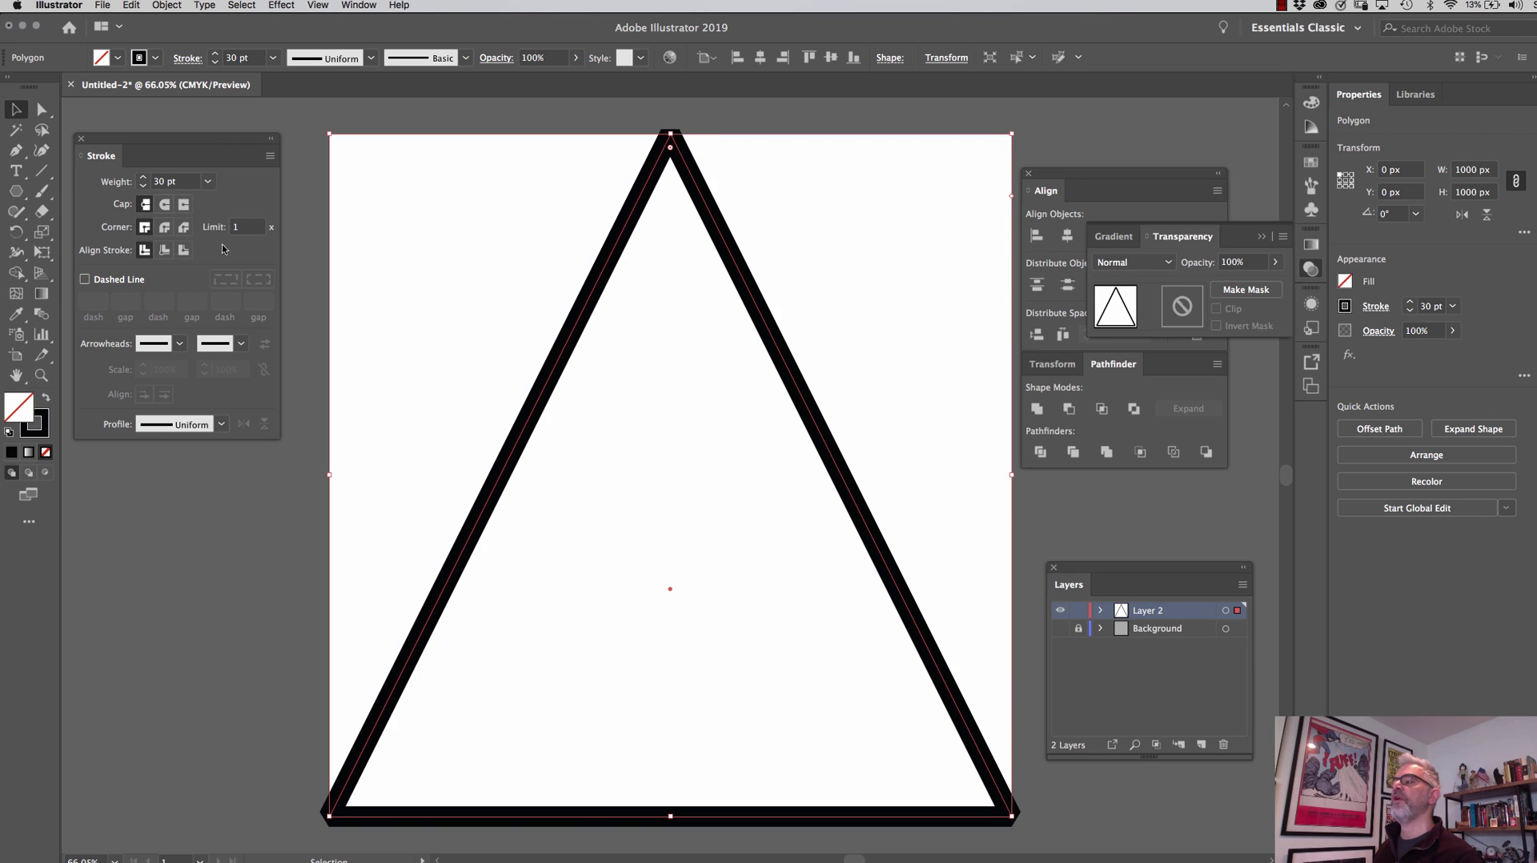
- Zoom in on the apex and compare inside versus centred stroke alignment, keeping centred
click(41, 374)
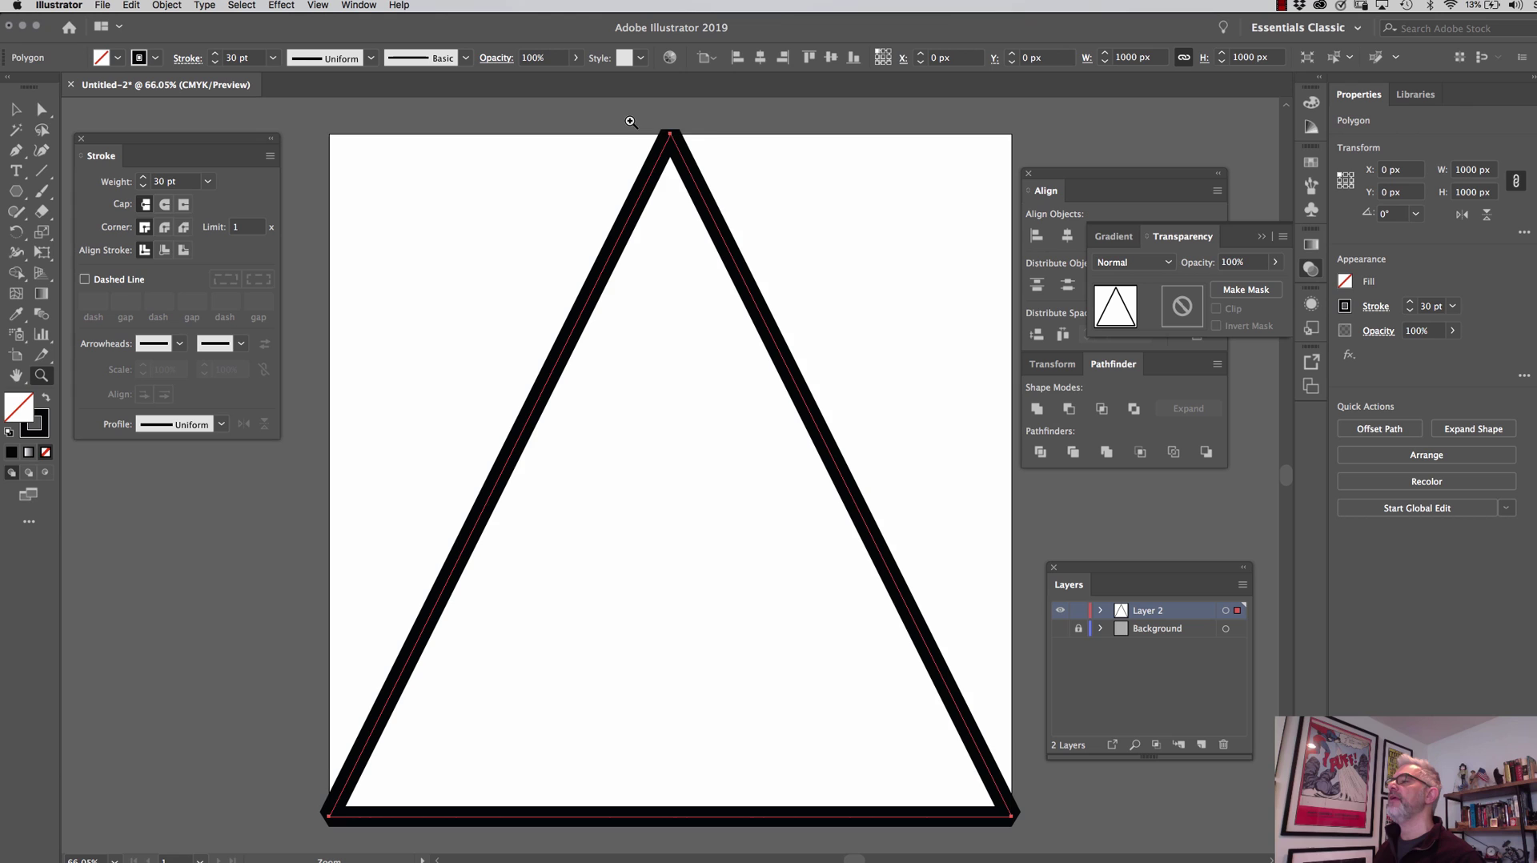
drag(645, 133, 735, 202)
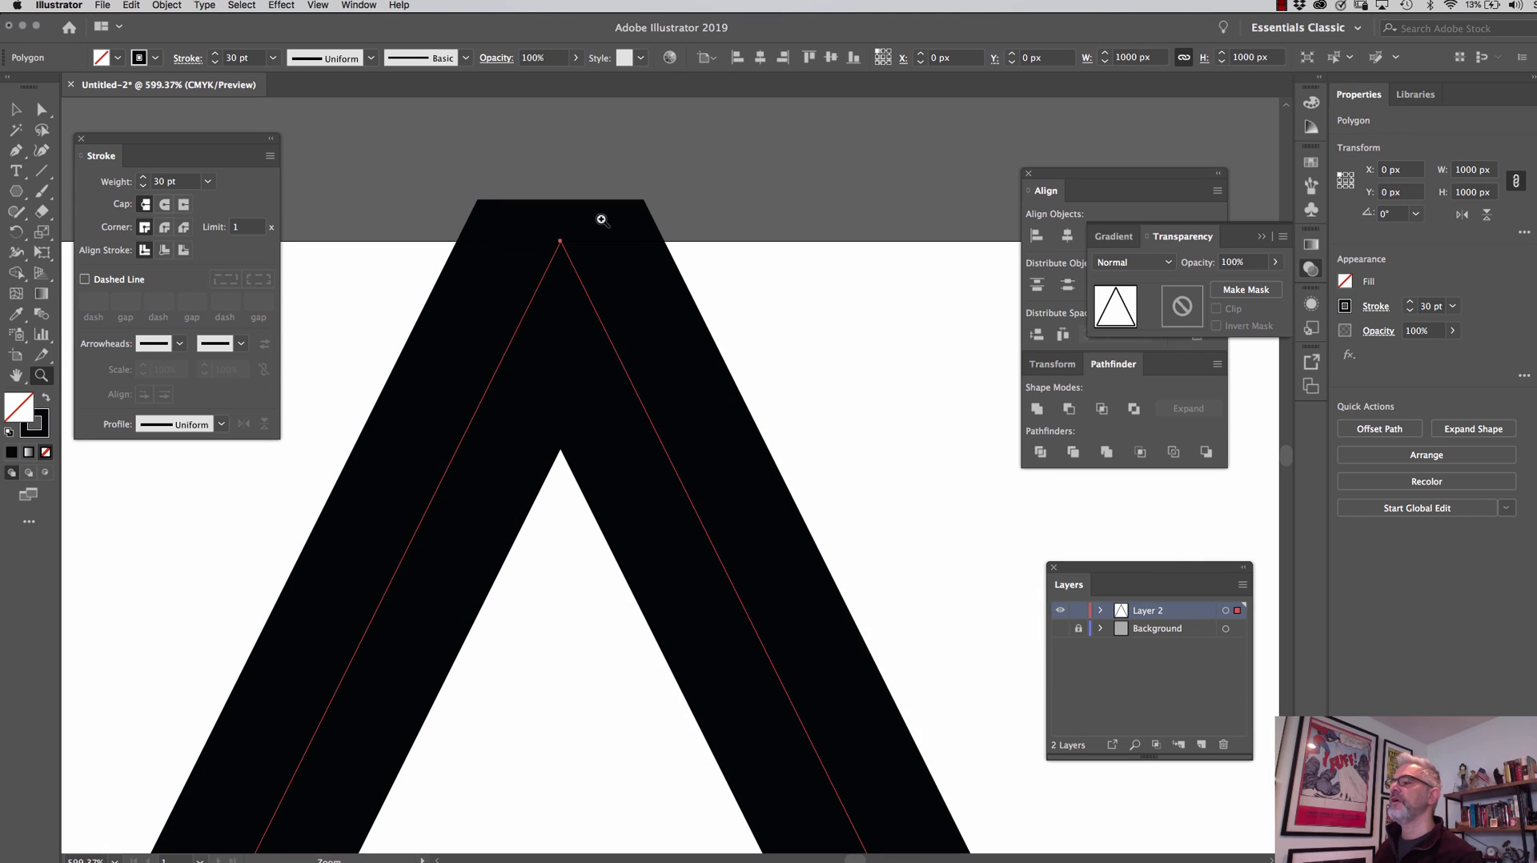
key(super+minus)
key(super+minus)
key(super+minus)
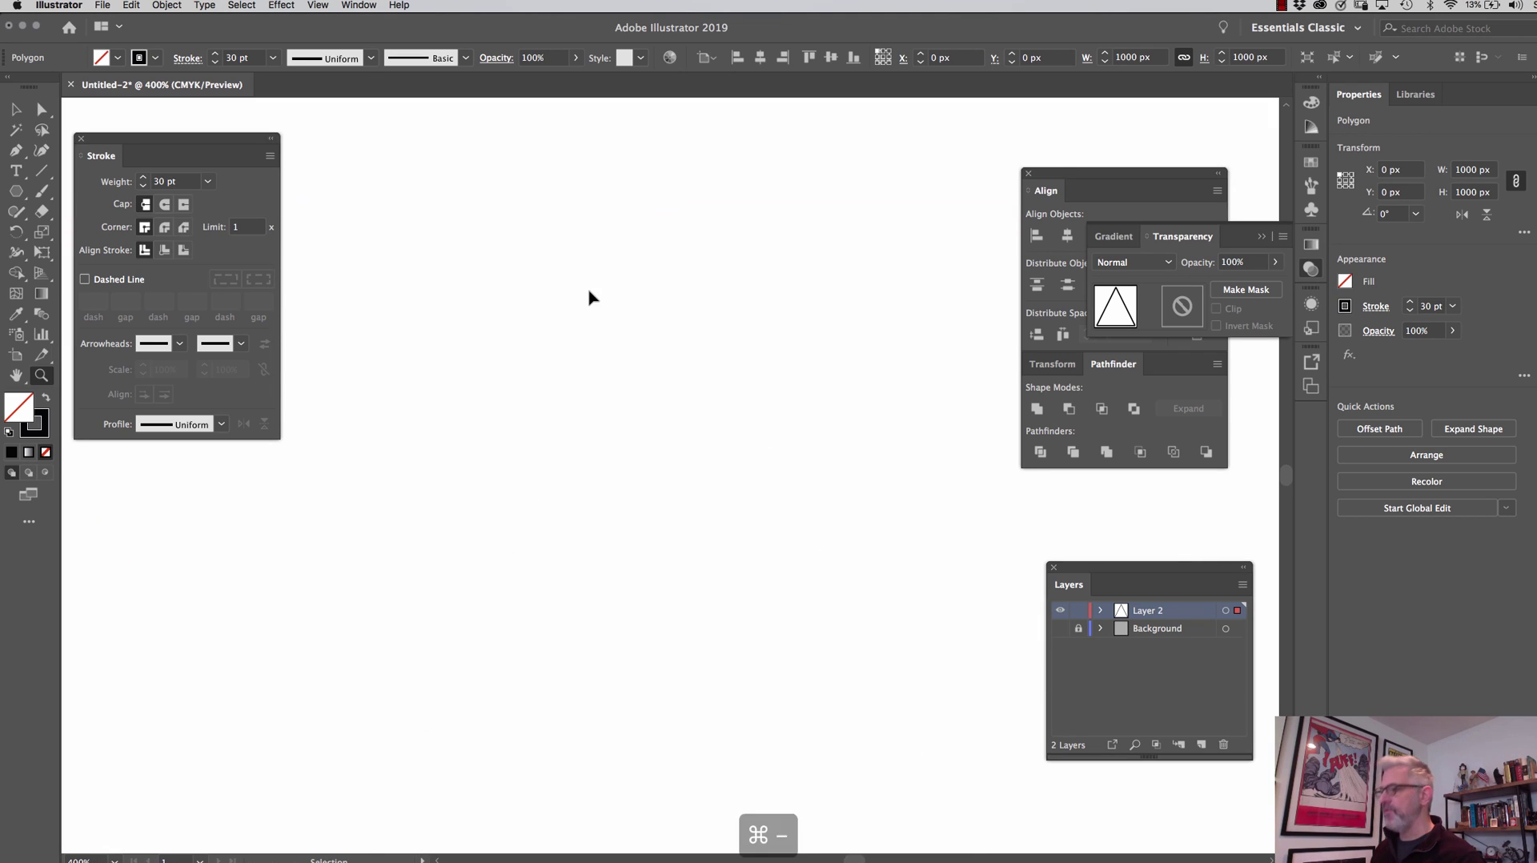
key(super+minus)
key(super+minus)
key(super+minus)
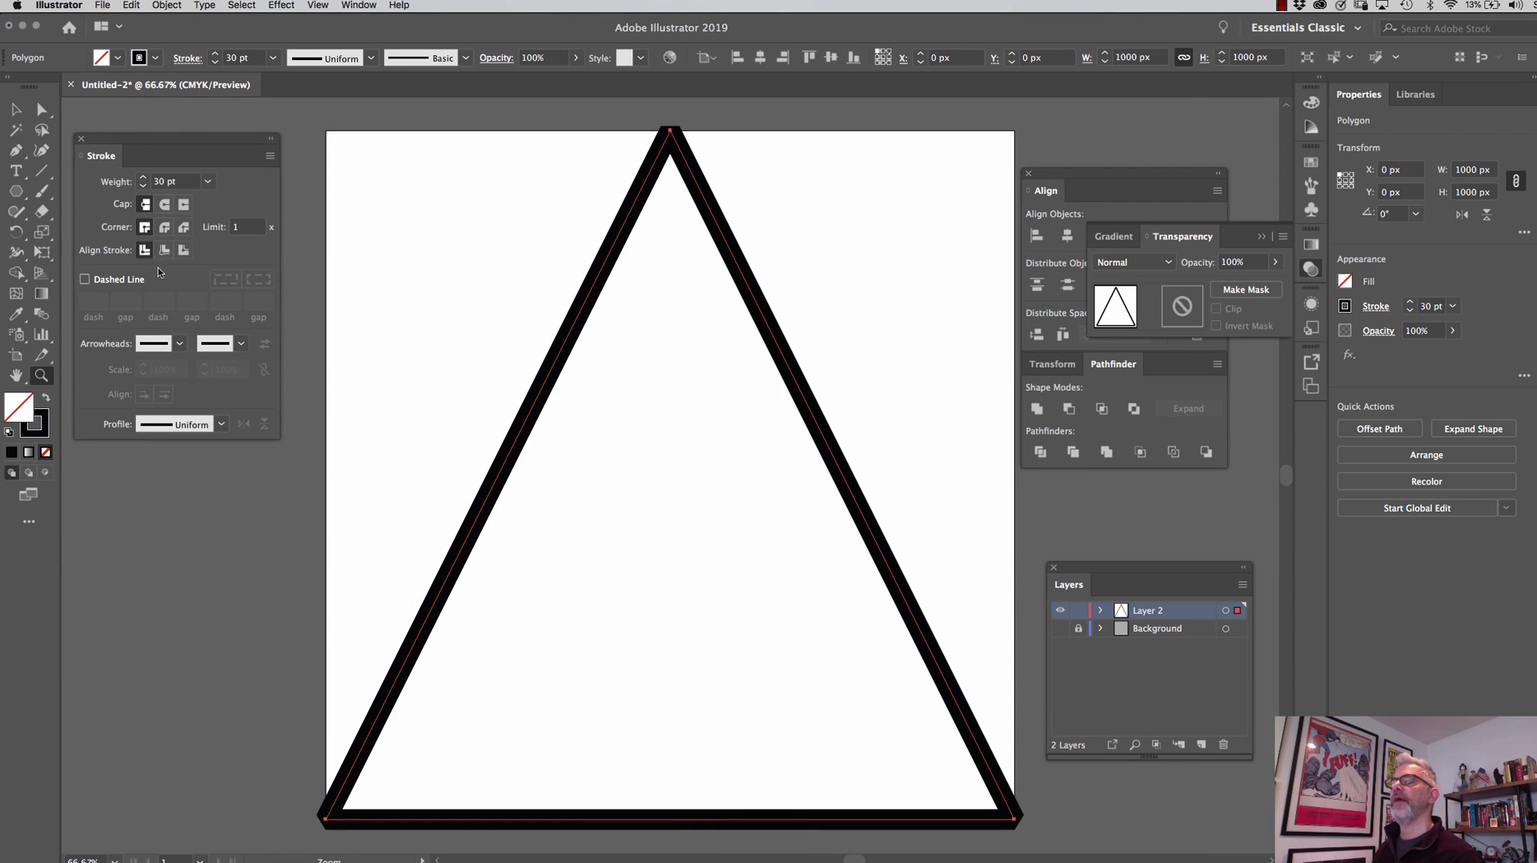
click(163, 252)
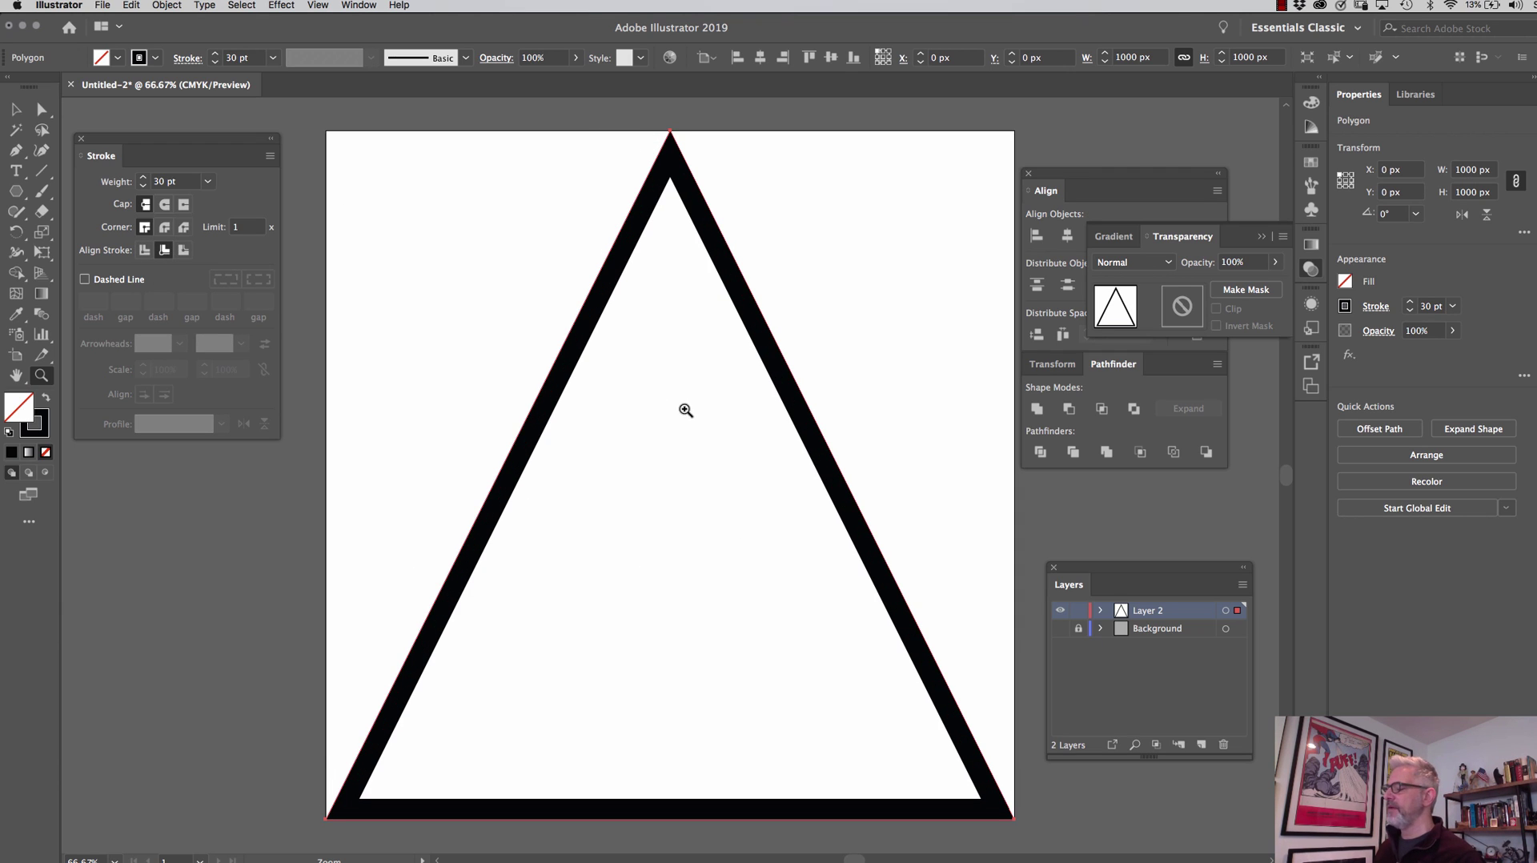
click(145, 251)
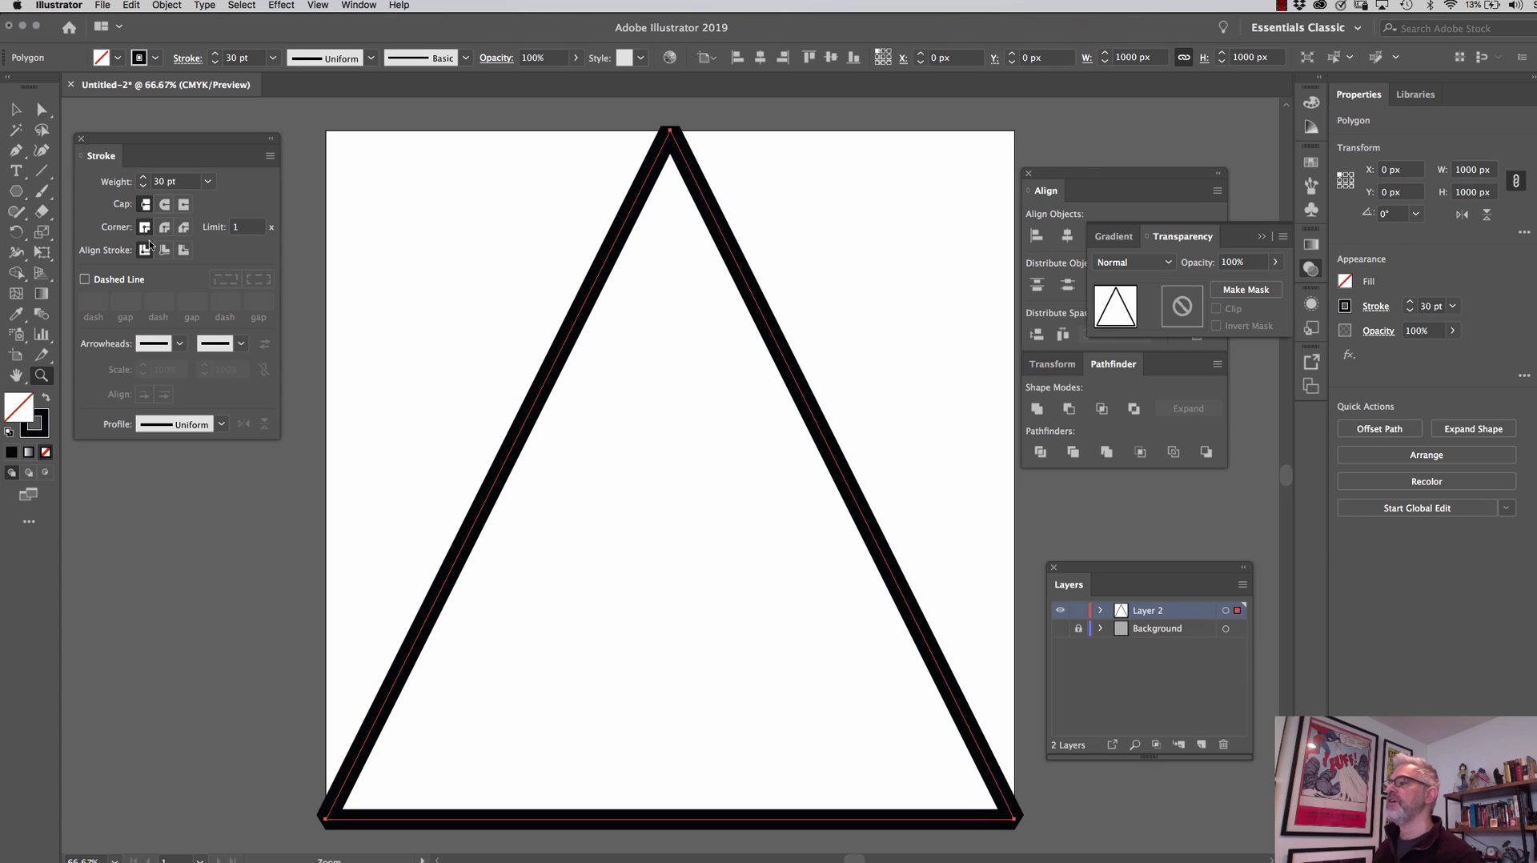
- Select the triangle and raise its stroke weight to 60 pt
click(16, 110)
drag(441, 299, 875, 358)
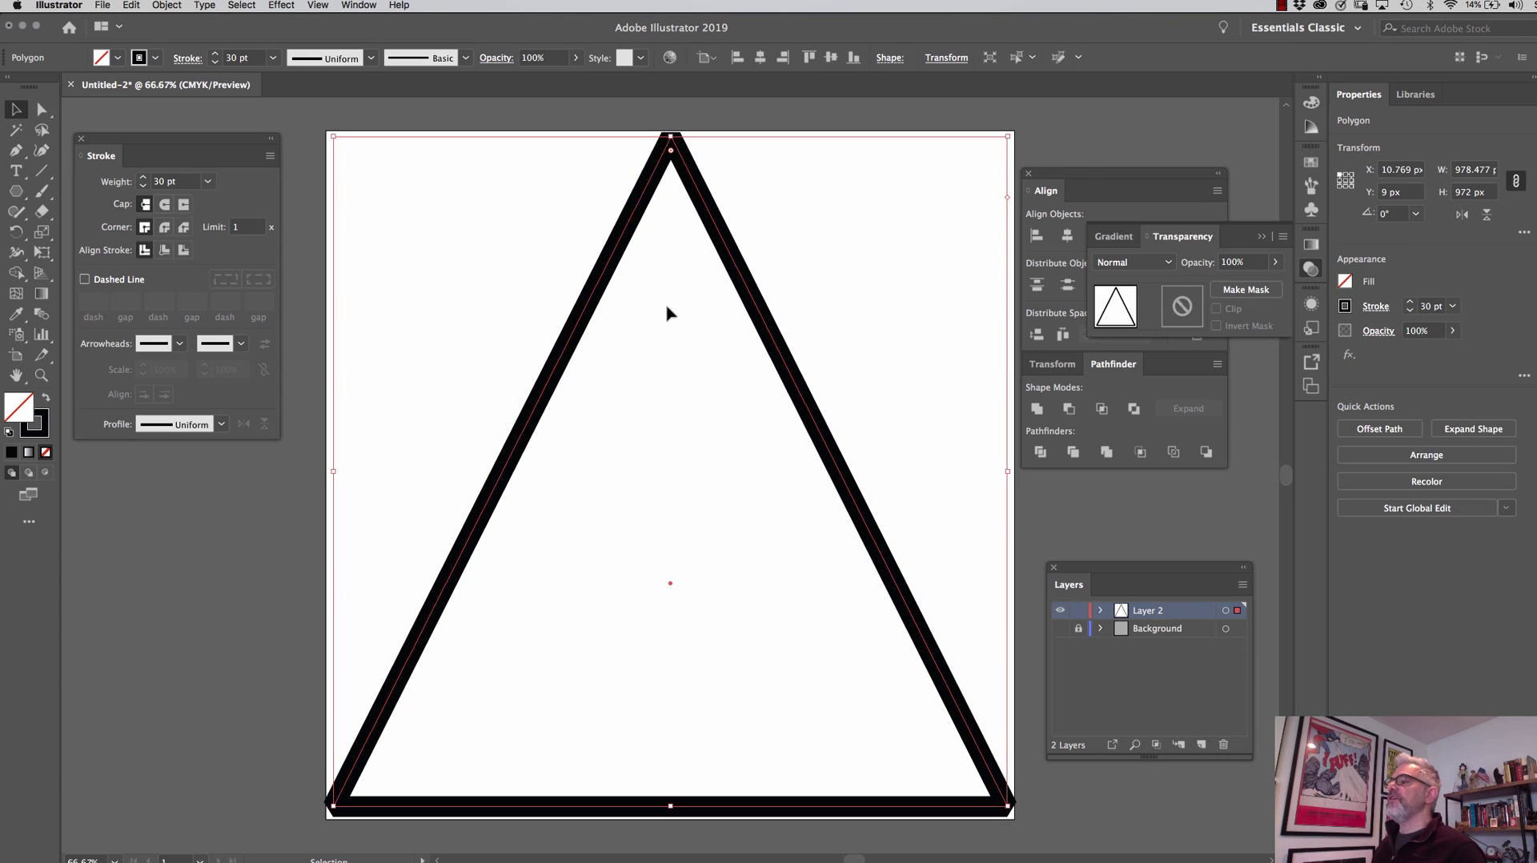
shift+click(216, 58)
shift+click(216, 58)
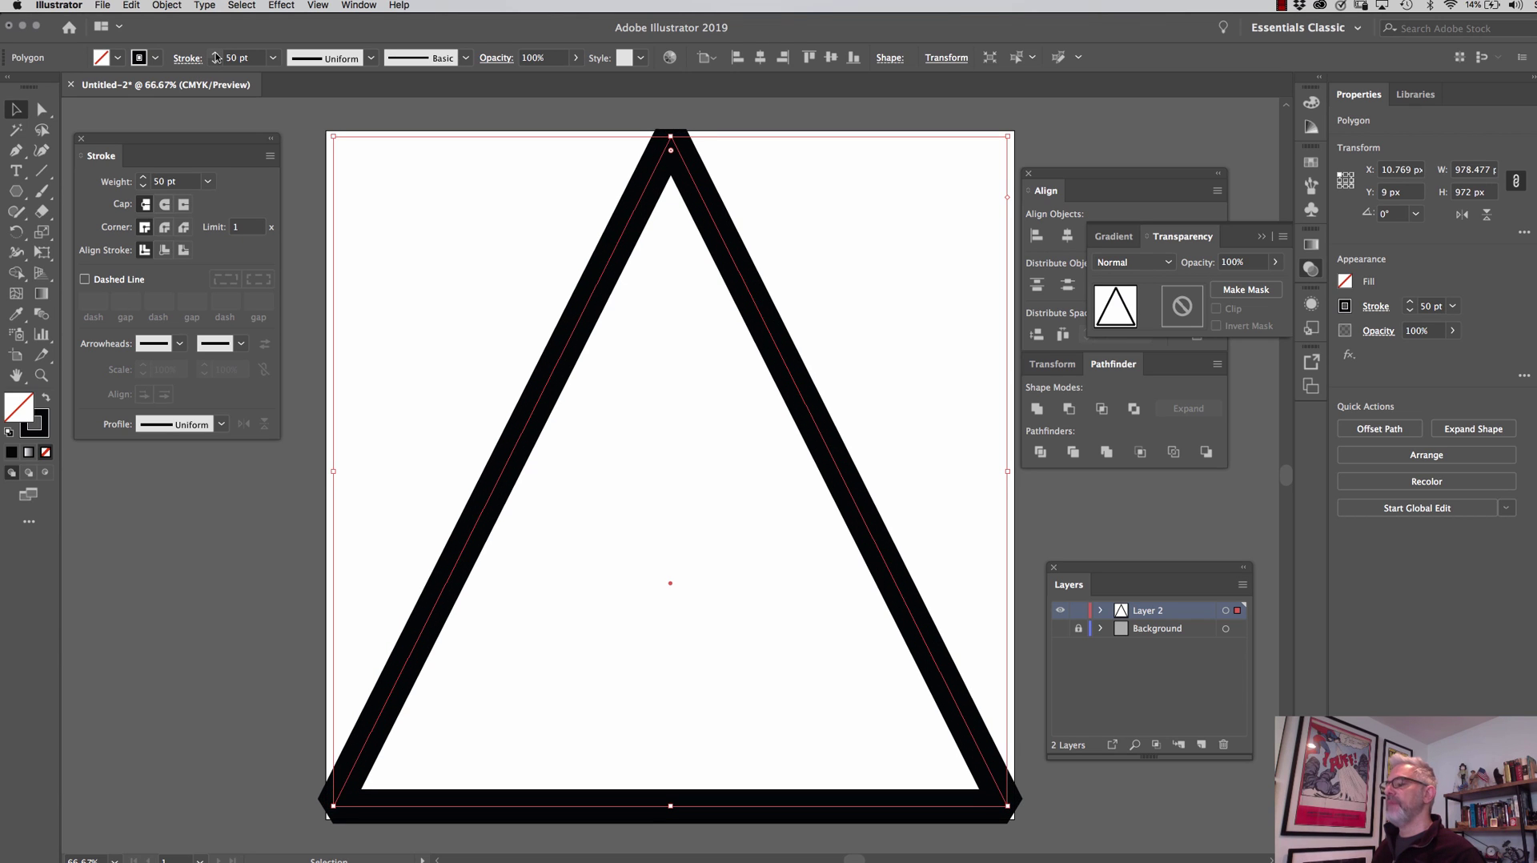
shift+click(216, 58)
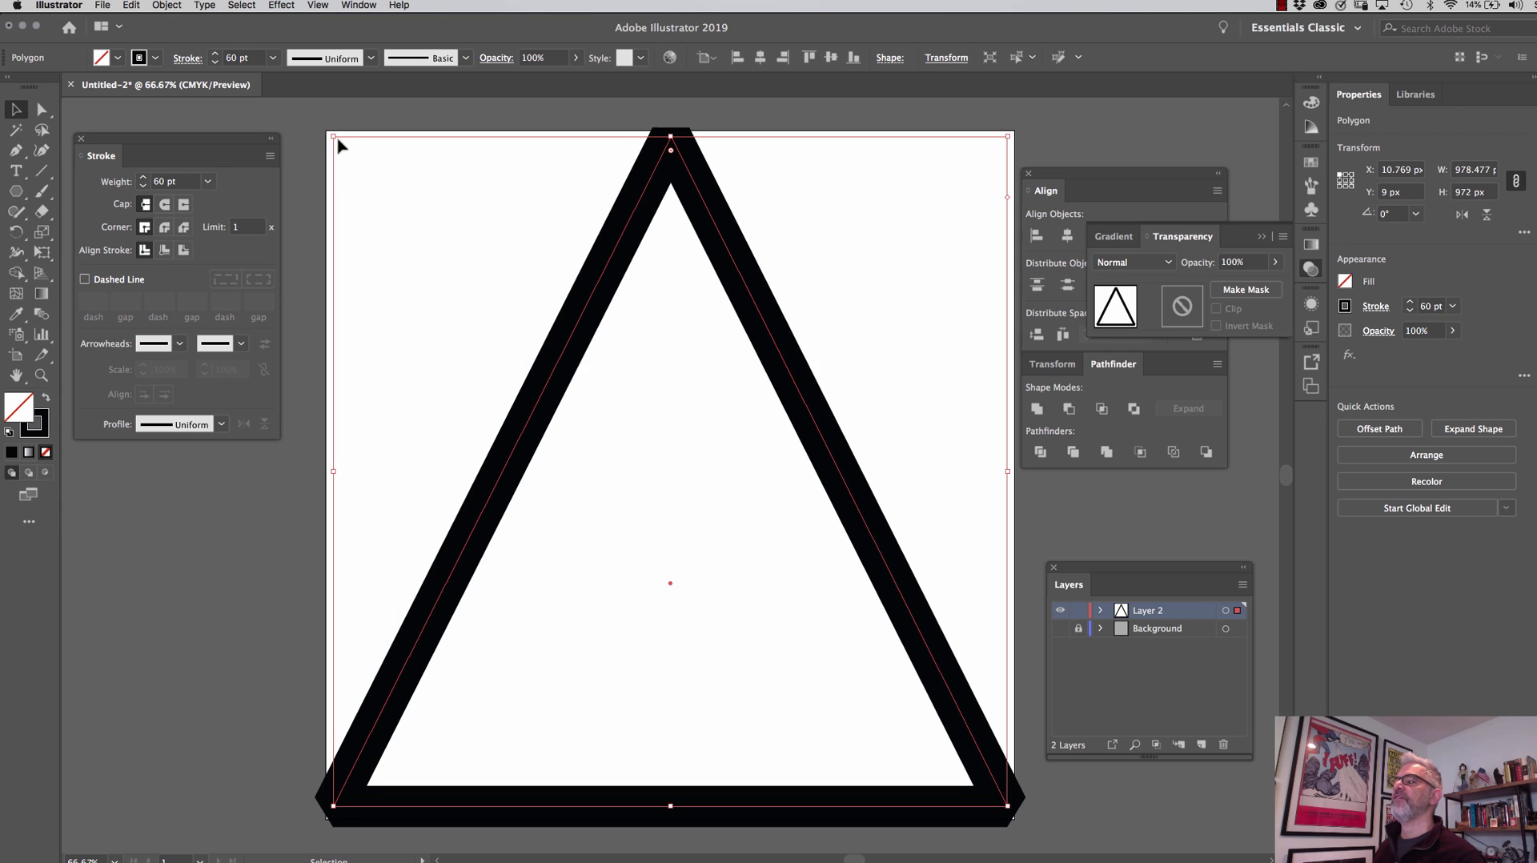
- Shrink the triangle slightly to about 928 px wide and reselect it
drag(334, 137, 349, 153)
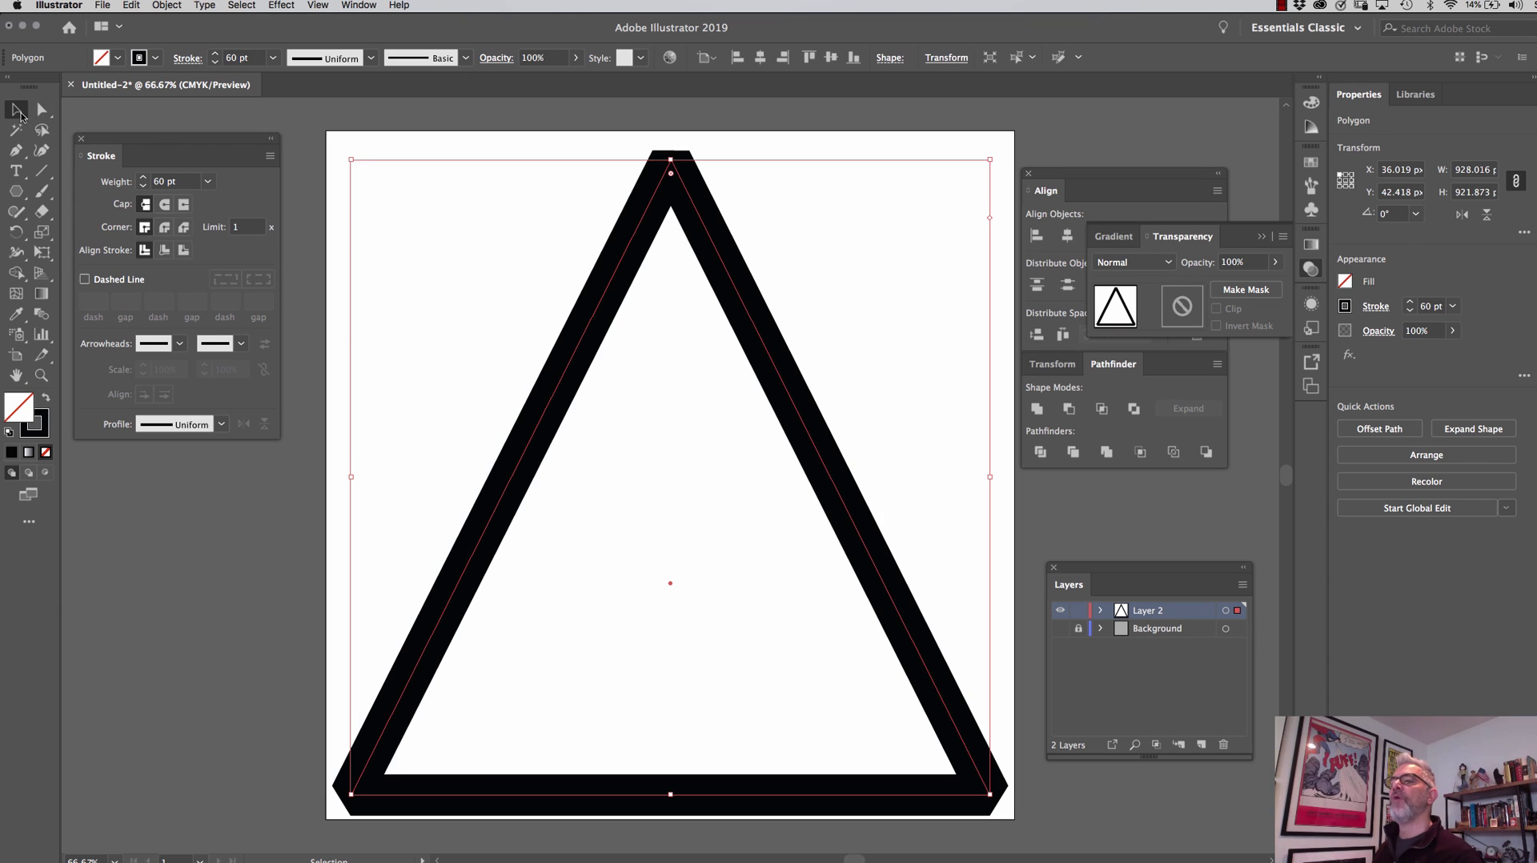
click(371, 328)
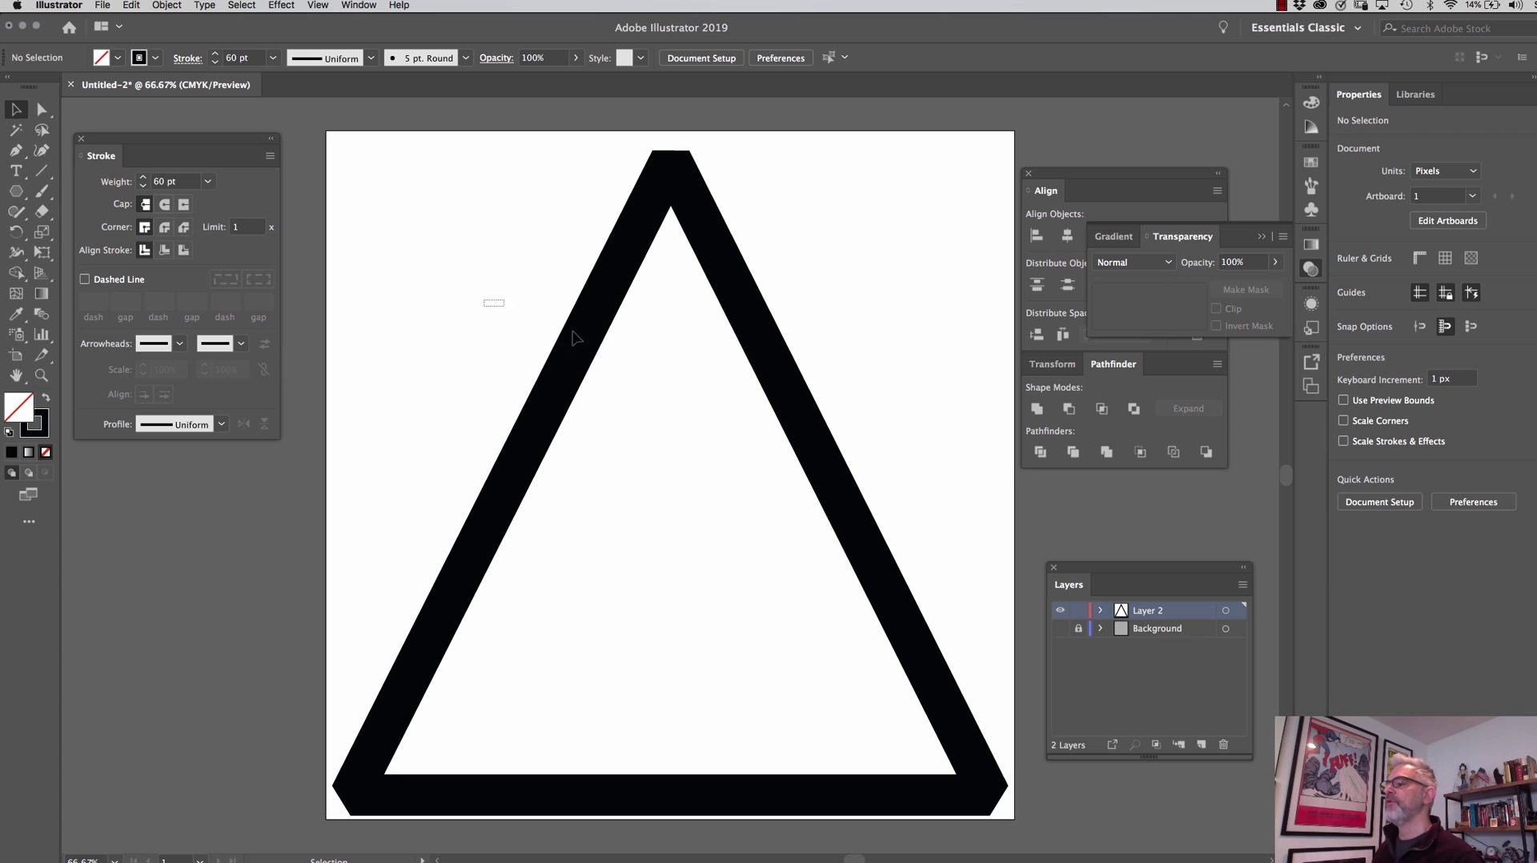
drag(573, 337, 944, 431)
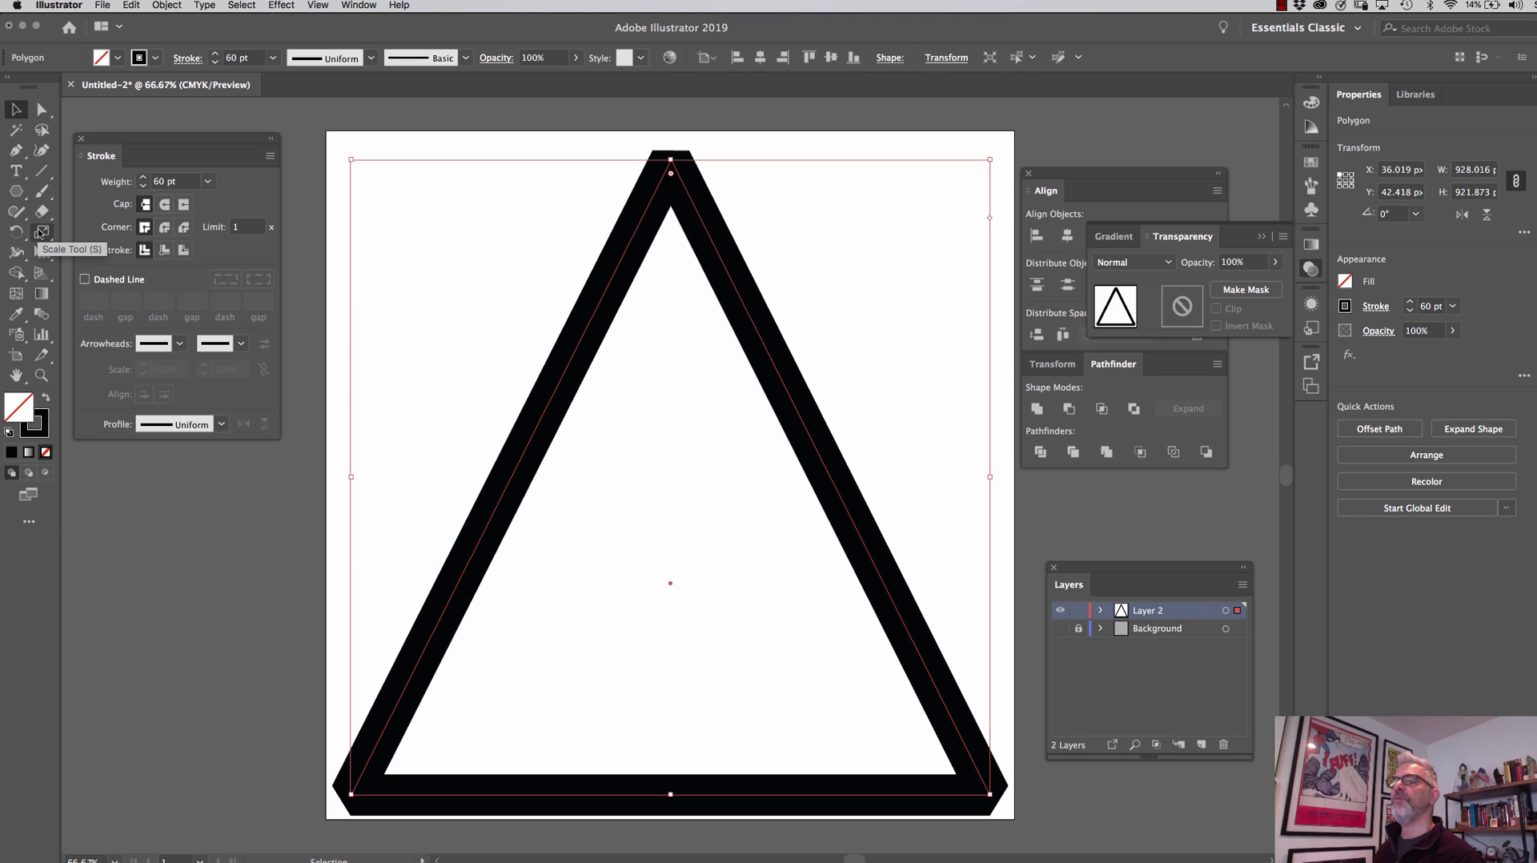
- Make a 50% uniform scaled copy of the triangle and rotate it 180° to point down
click(166, 5)
mouse_move(171, 24)
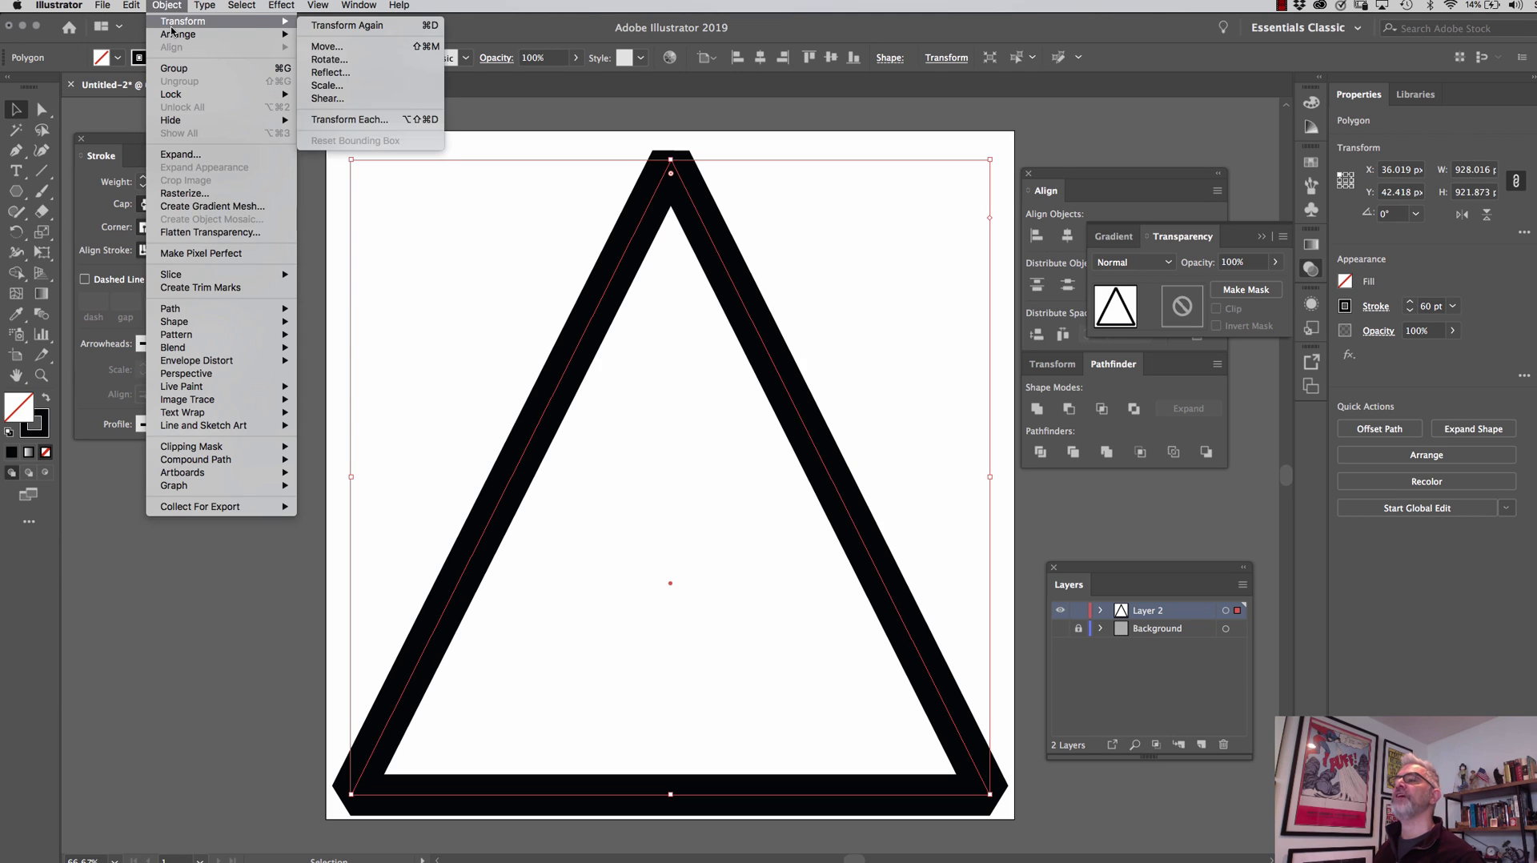
click(352, 84)
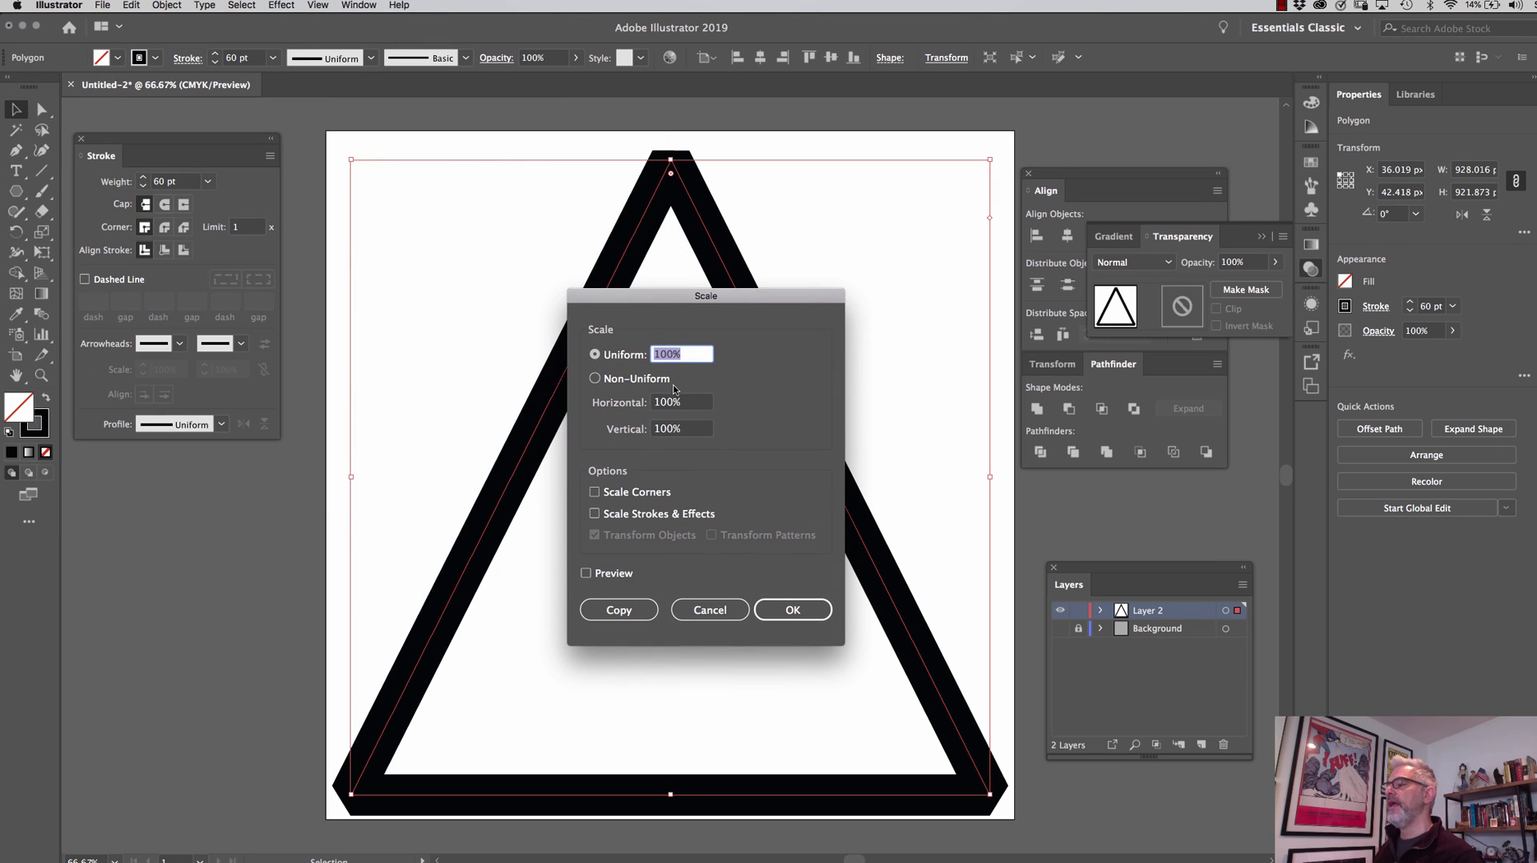
text(50)
key(Tab)
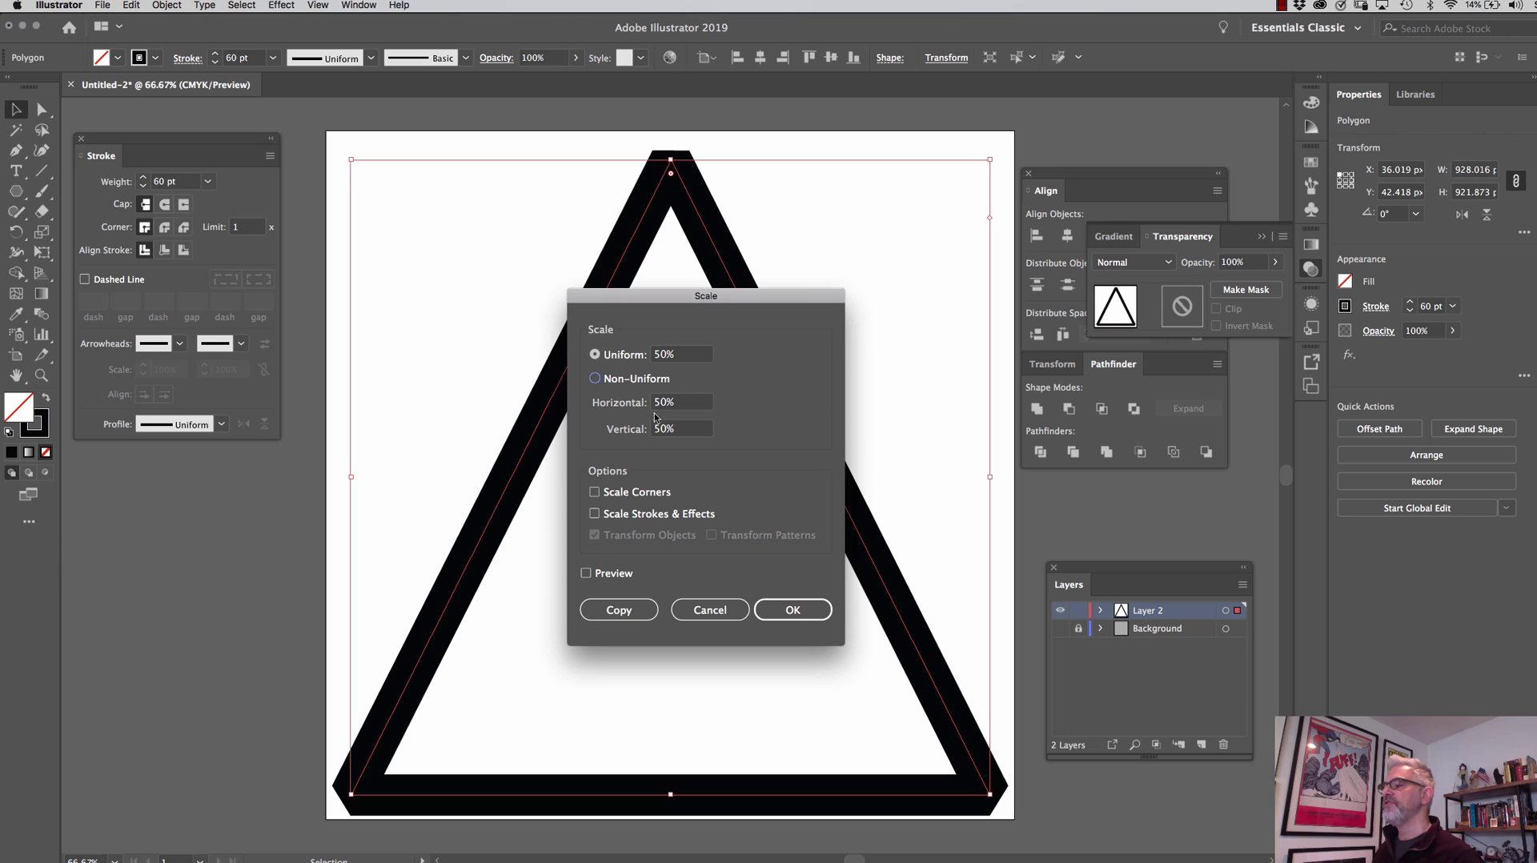
click(608, 572)
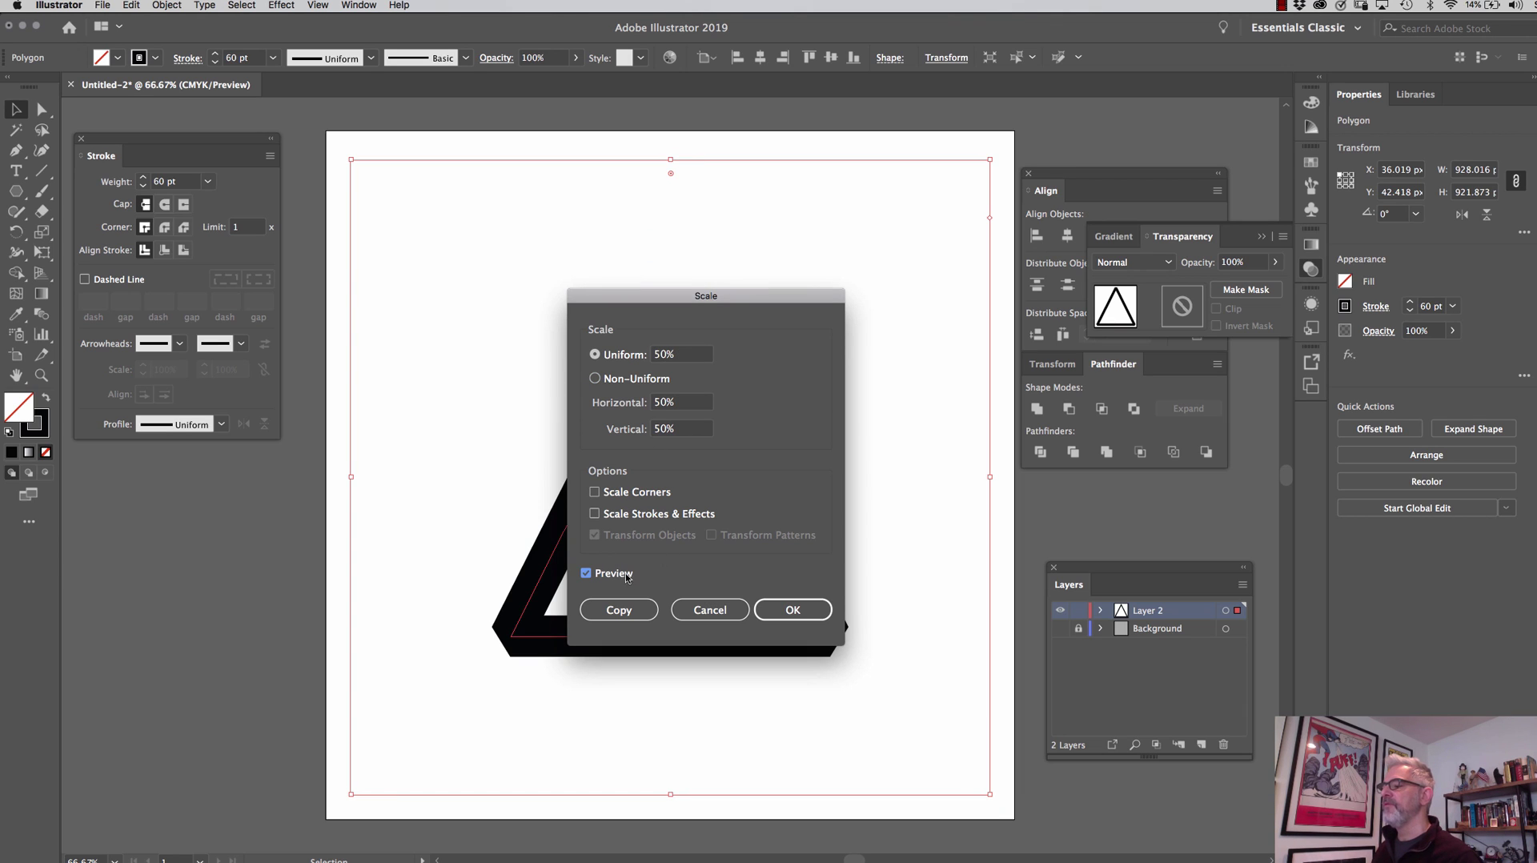
click(627, 612)
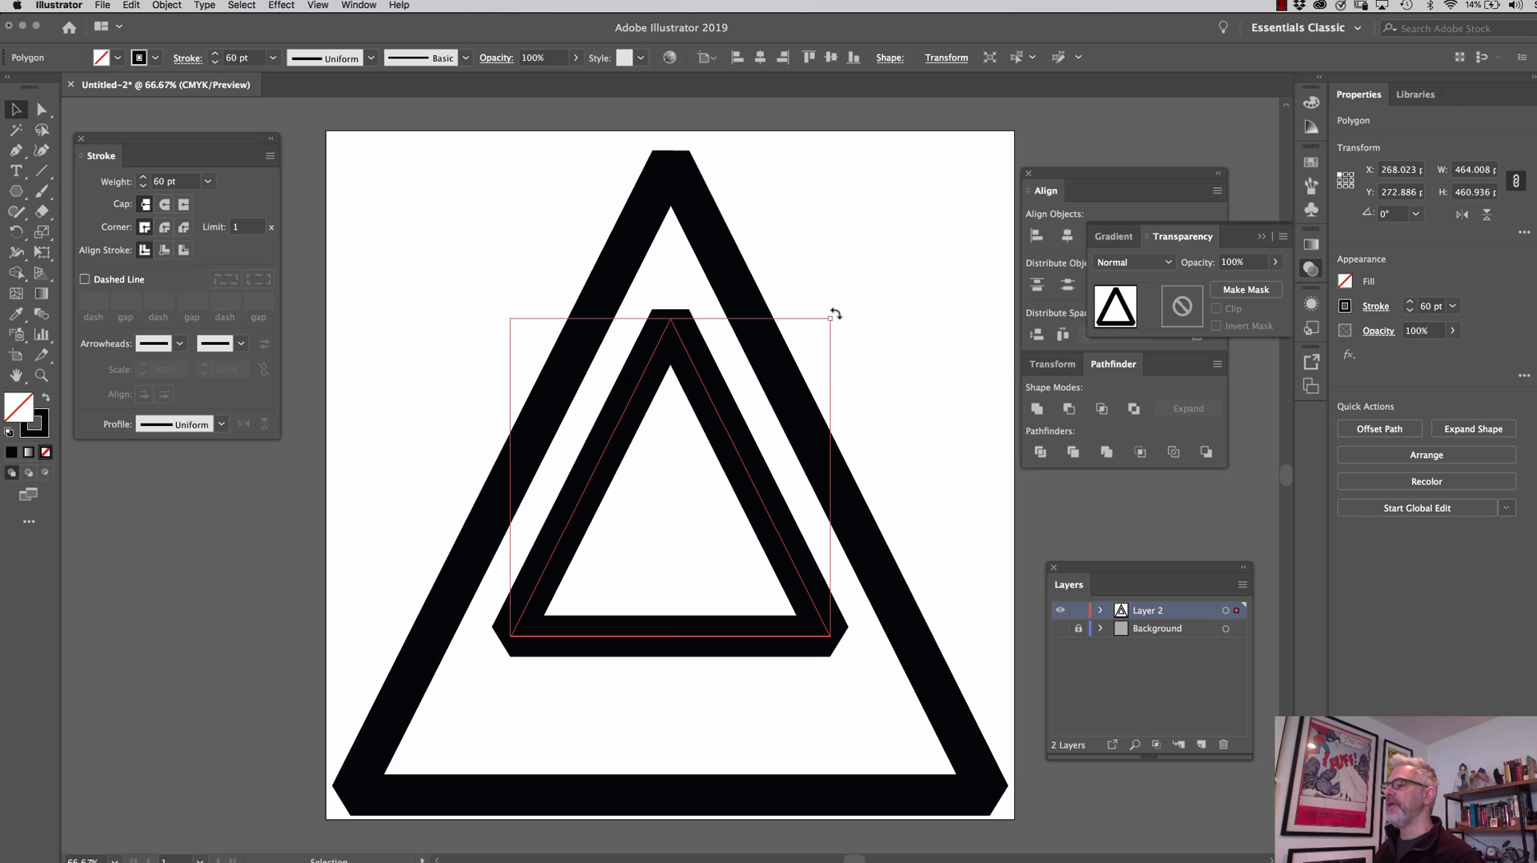
drag(865, 344, 725, 675)
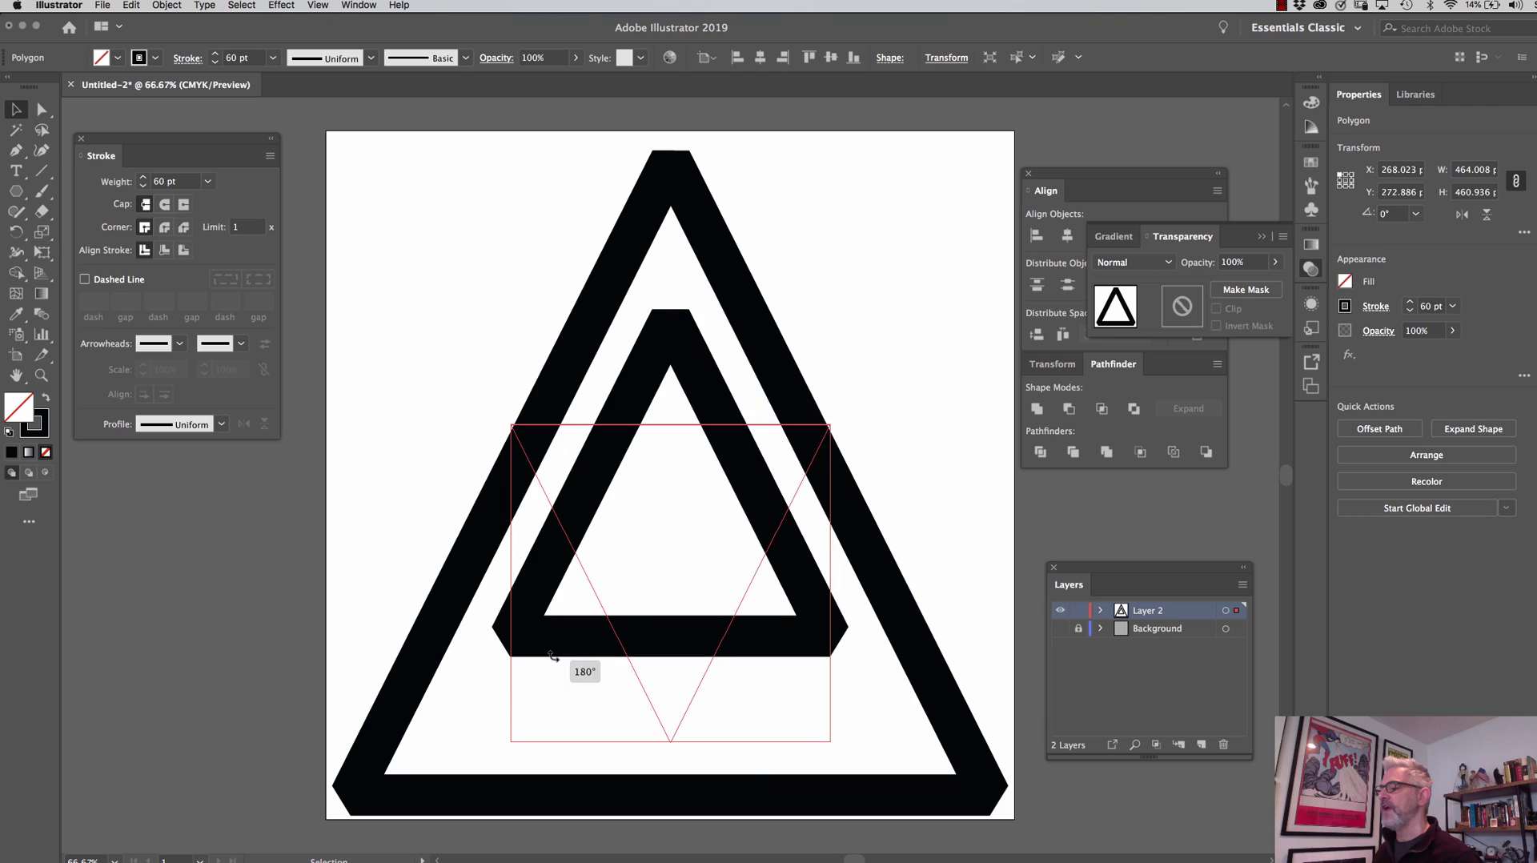
drag(553, 655, 552, 655)
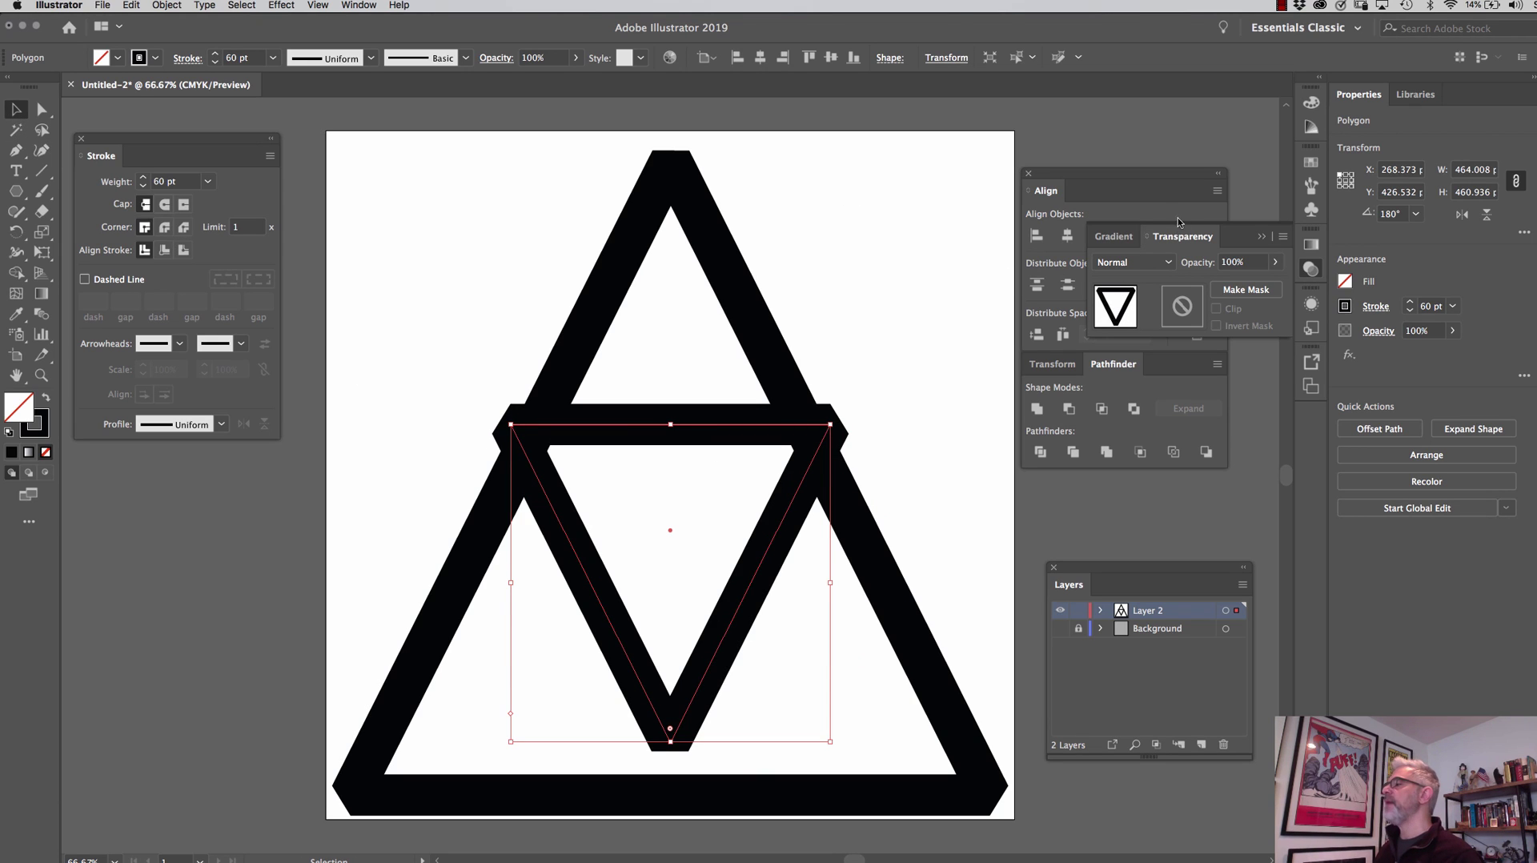
- Set Align To Selection and bottom-align all triangles so the inverted one rests on the base
click(1171, 183)
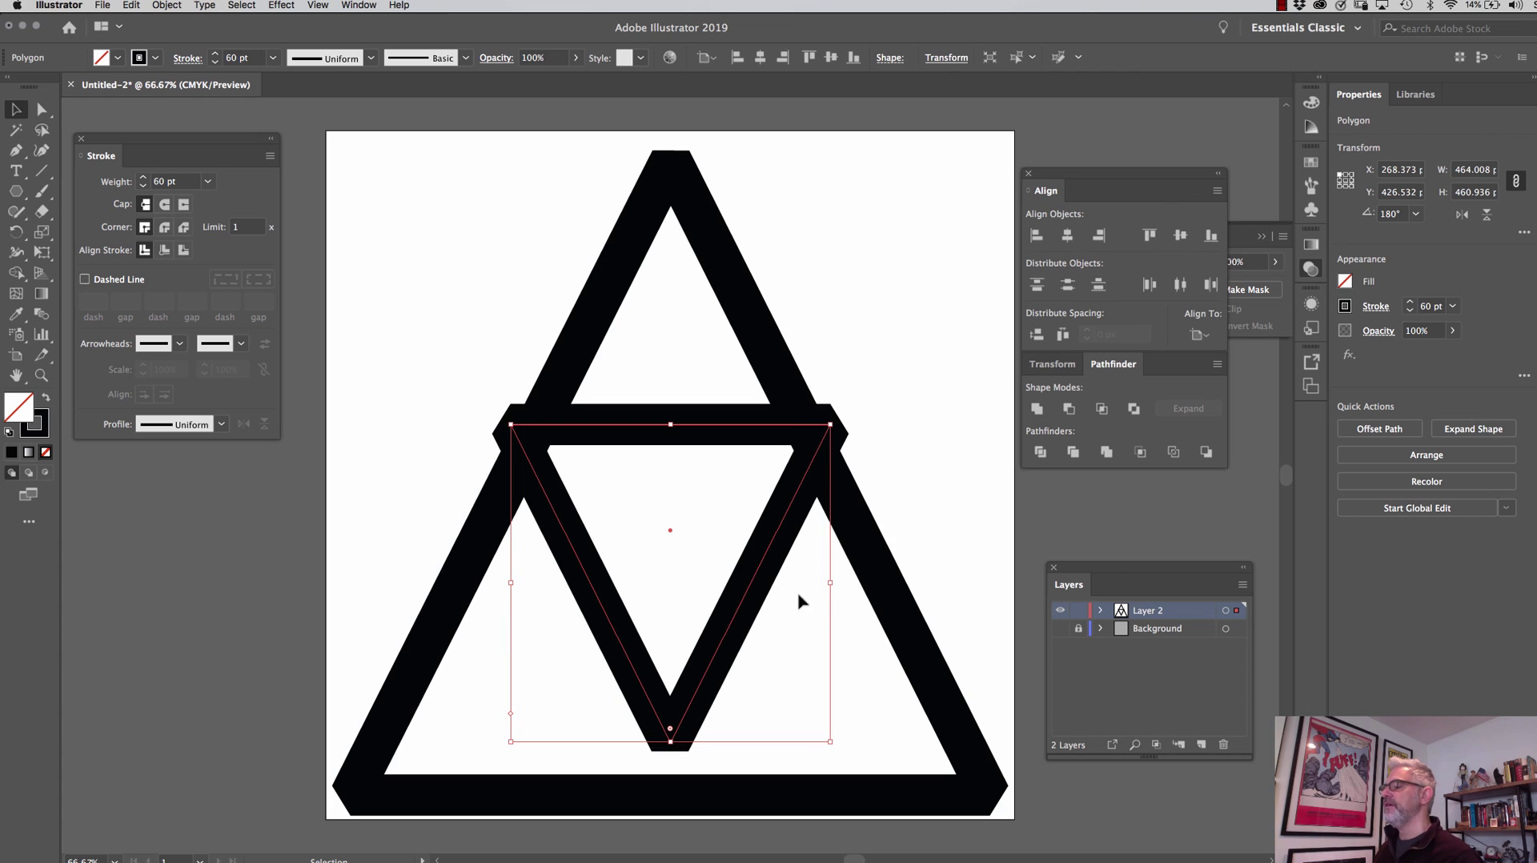
click(1200, 336)
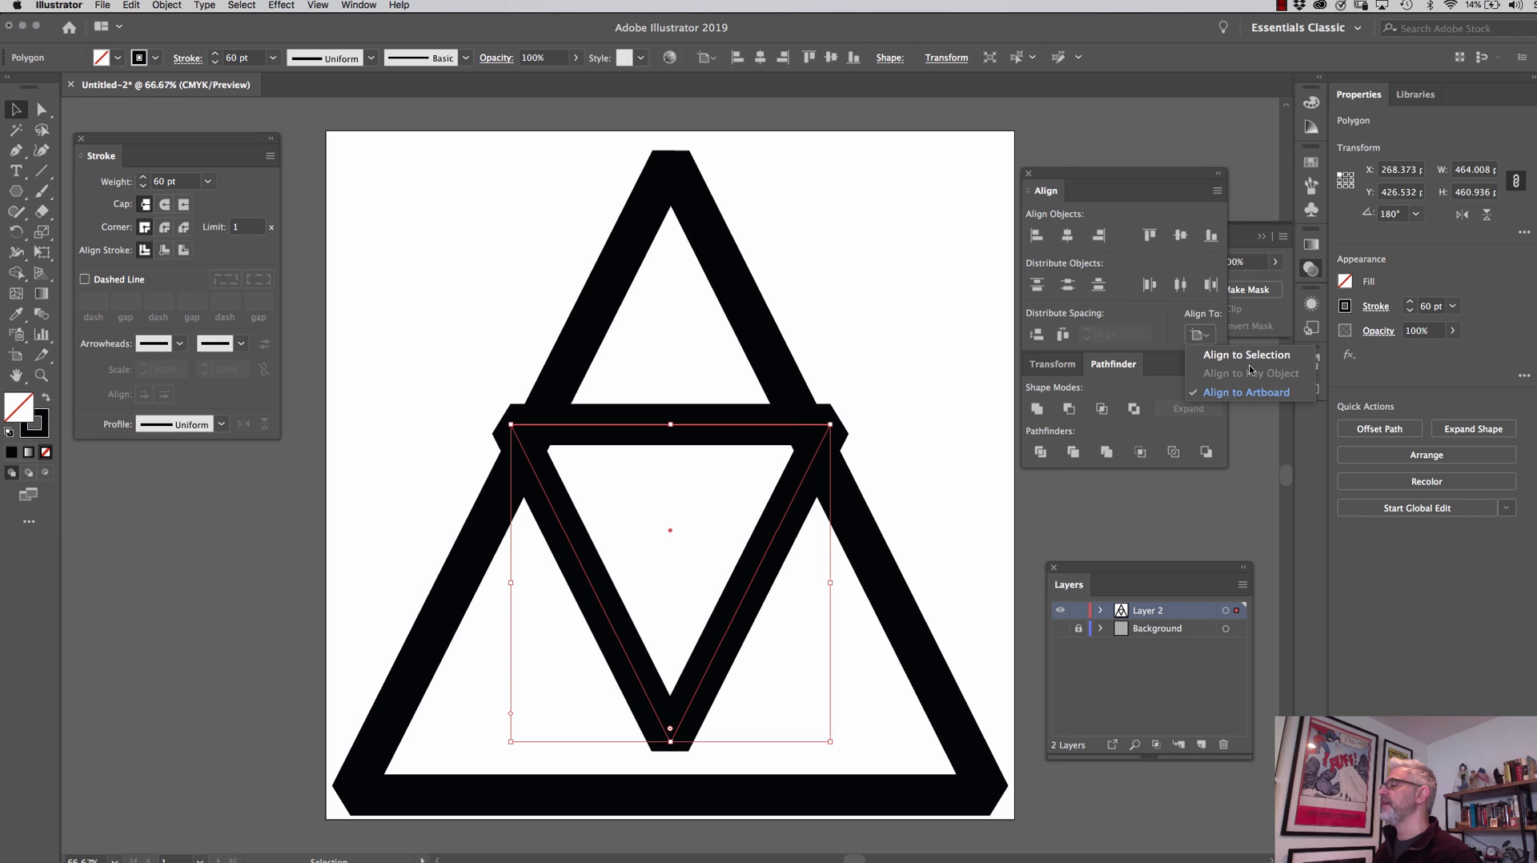
click(1243, 356)
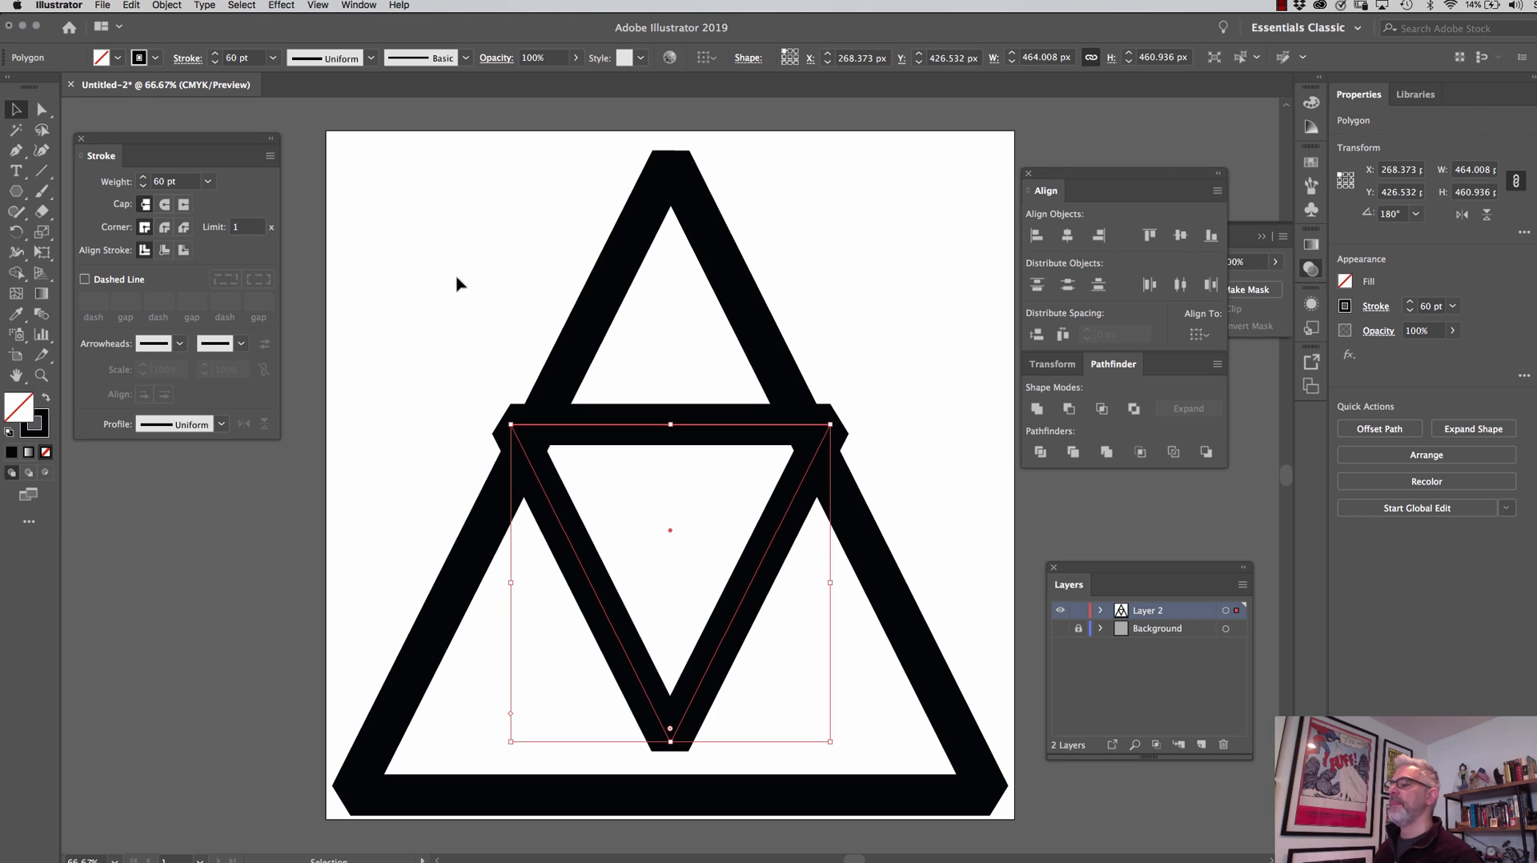
drag(456, 284, 943, 521)
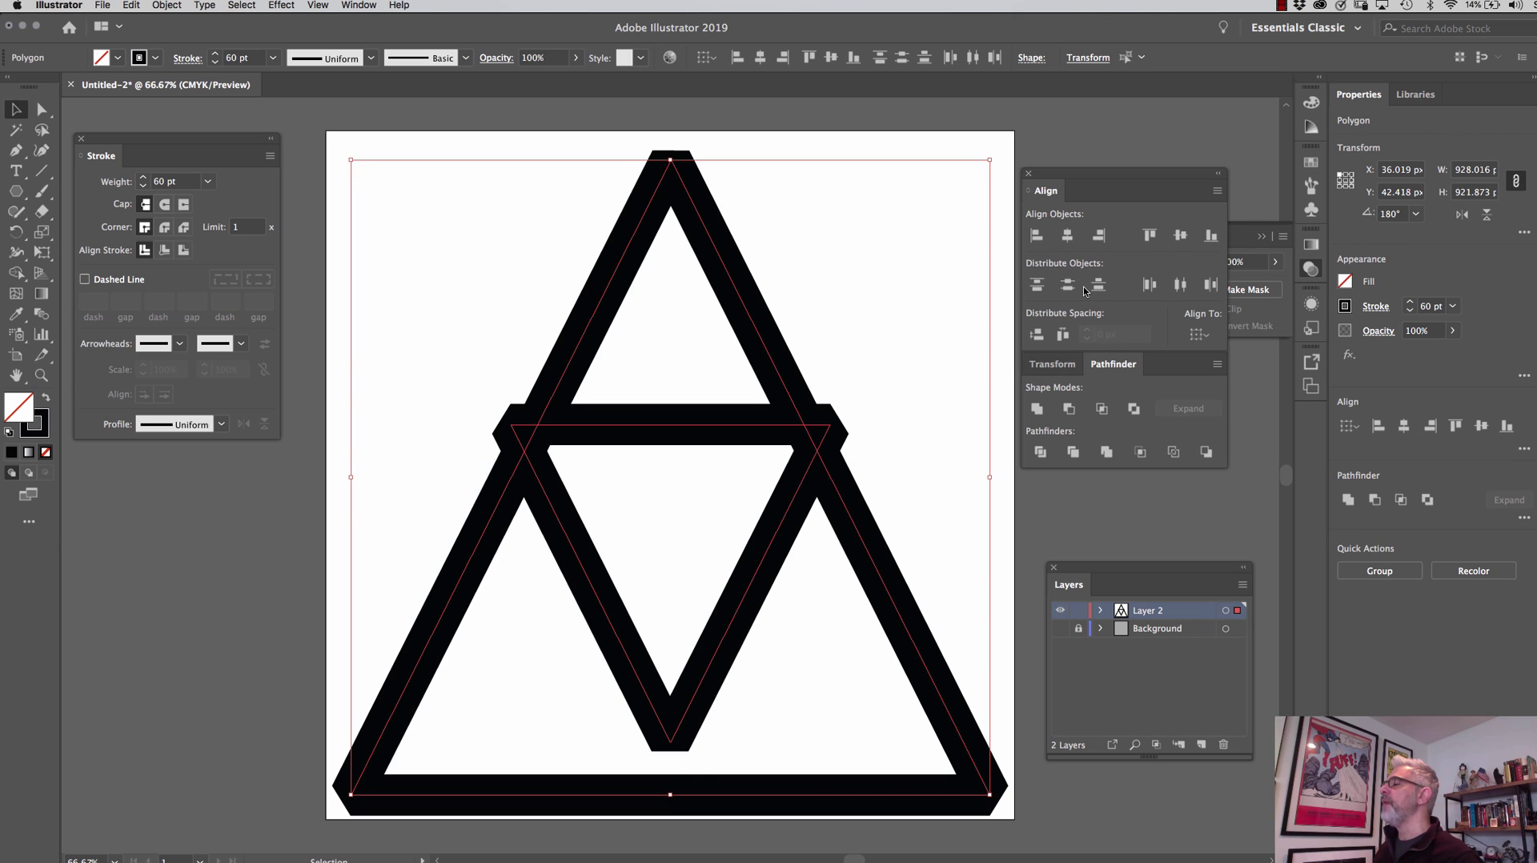
click(1210, 235)
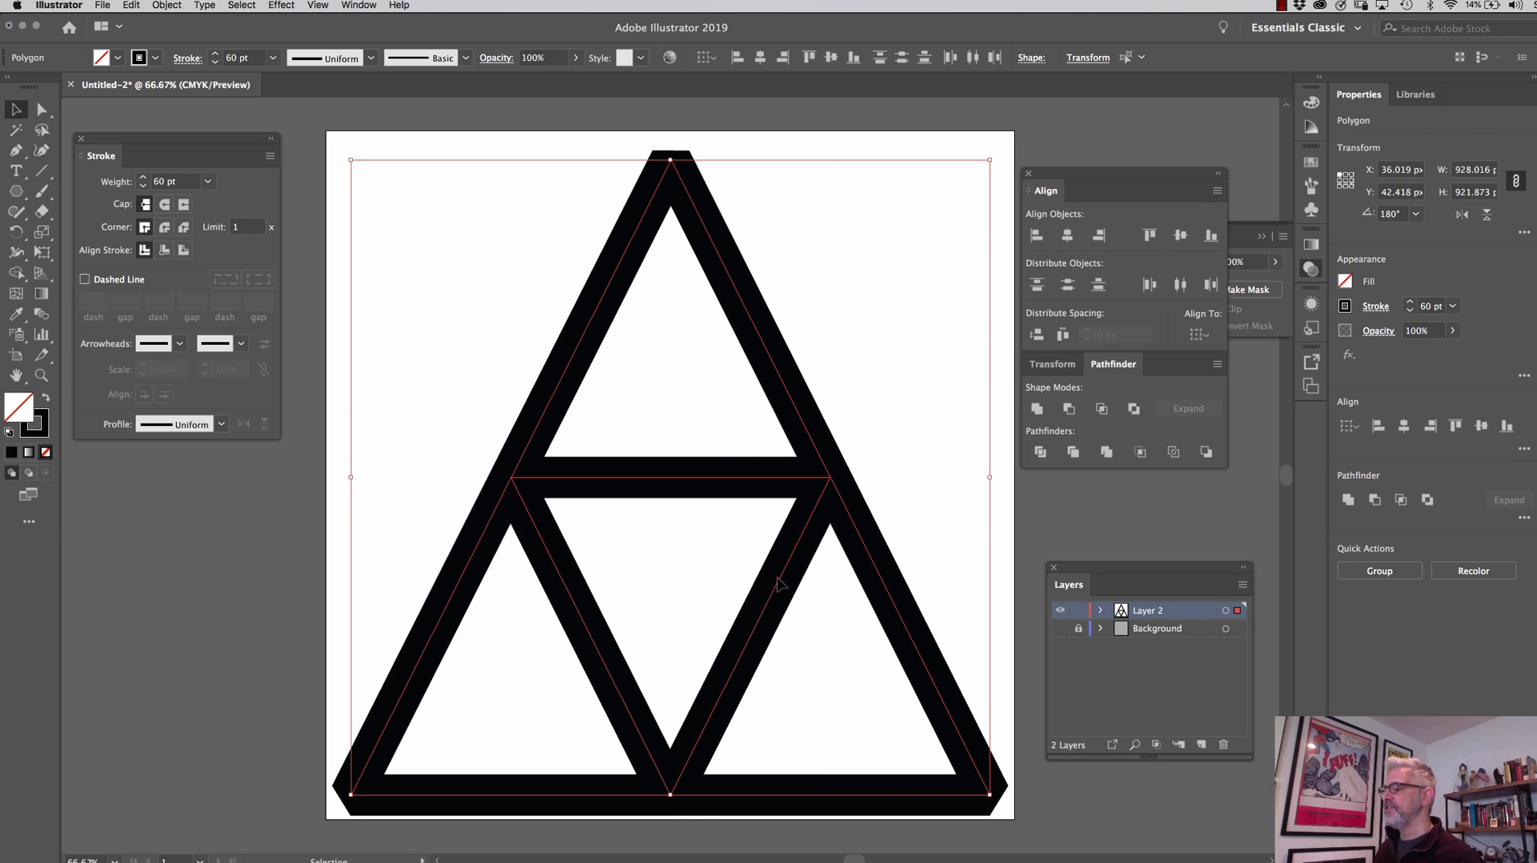
click(226, 604)
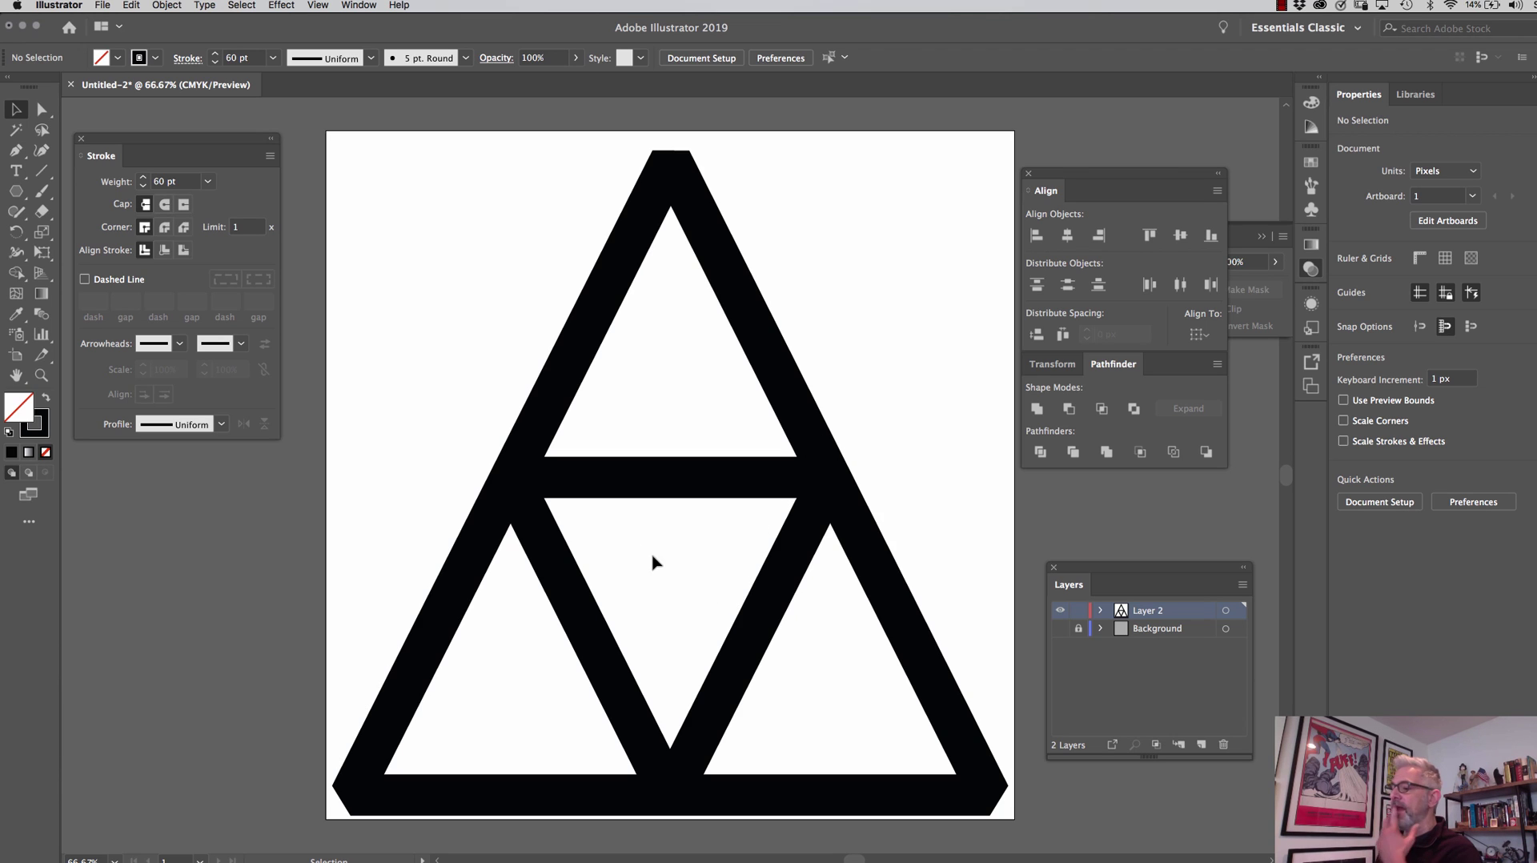
- Select all triangles and reduce their stroke weight from 60 pt to 45 pt
drag(418, 368, 980, 583)
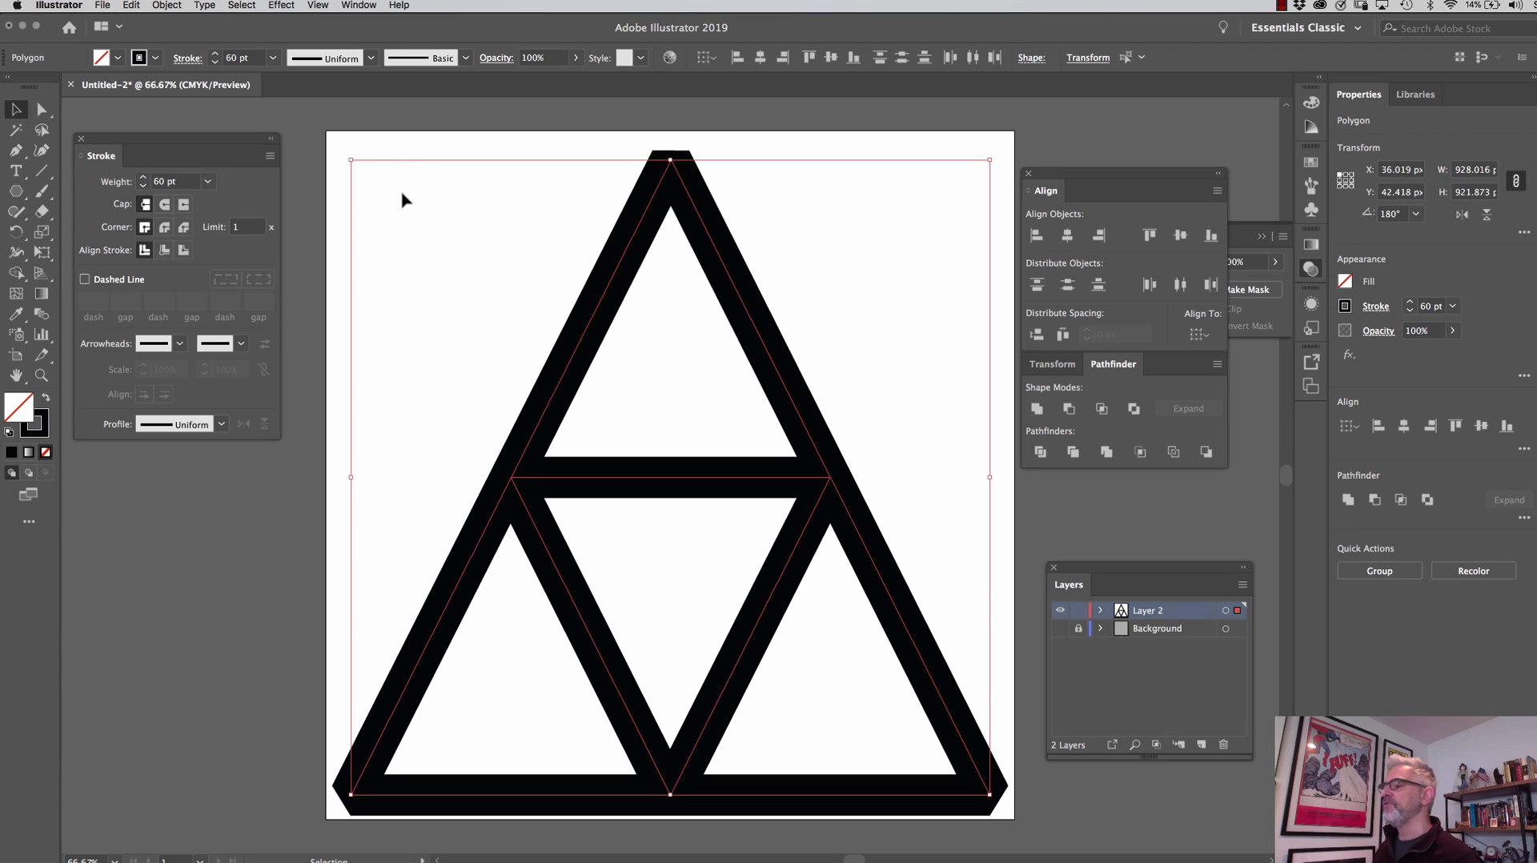
click(214, 64)
click(215, 64)
click(214, 64)
click(214, 64)
click(215, 64)
click(214, 64)
click(215, 64)
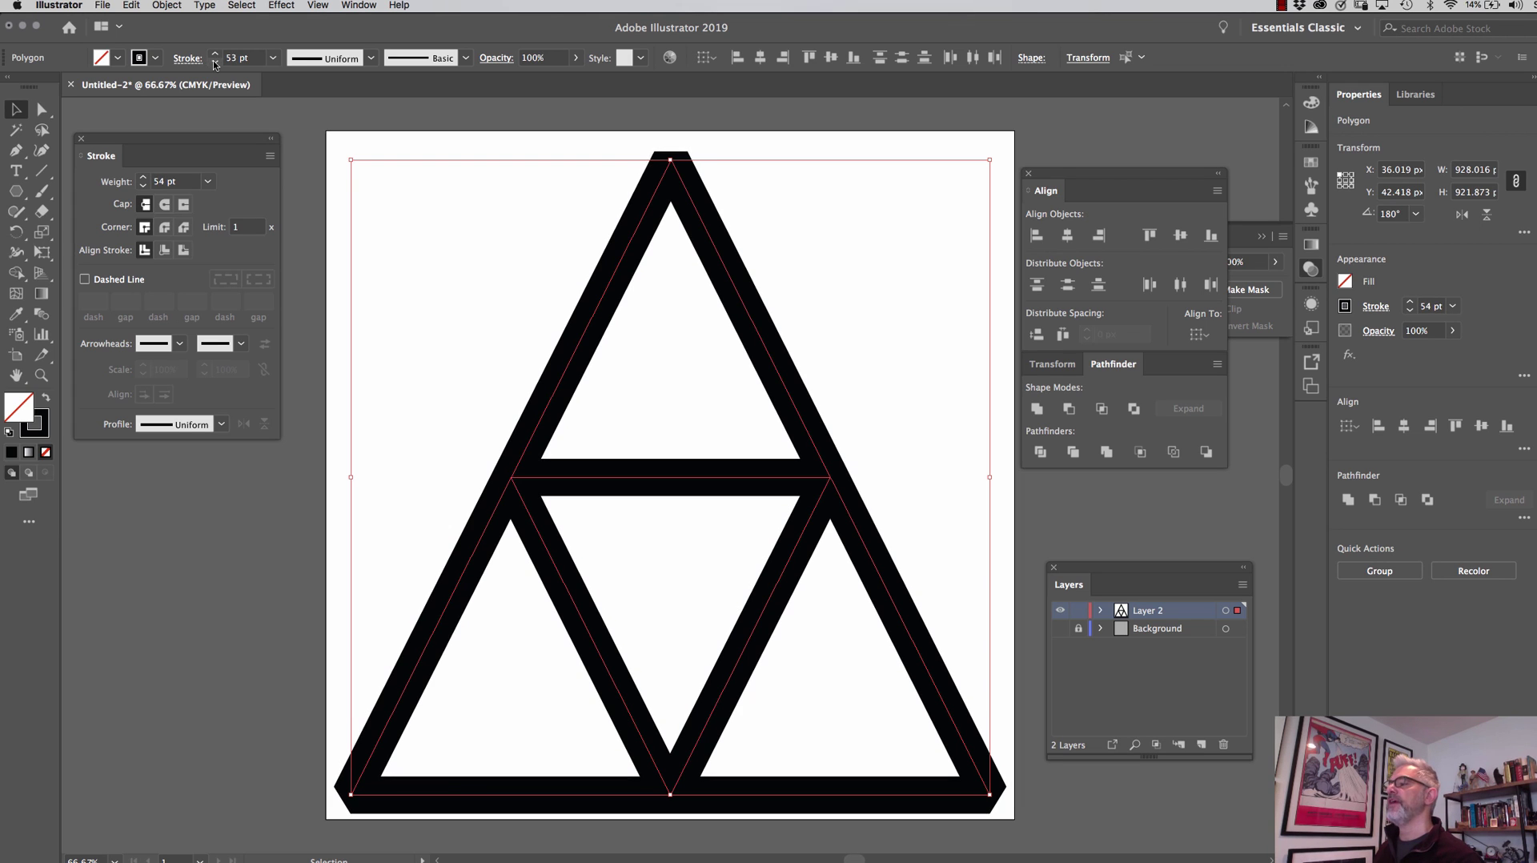
click(215, 64)
click(215, 64)
click(214, 64)
click(215, 64)
click(215, 64)
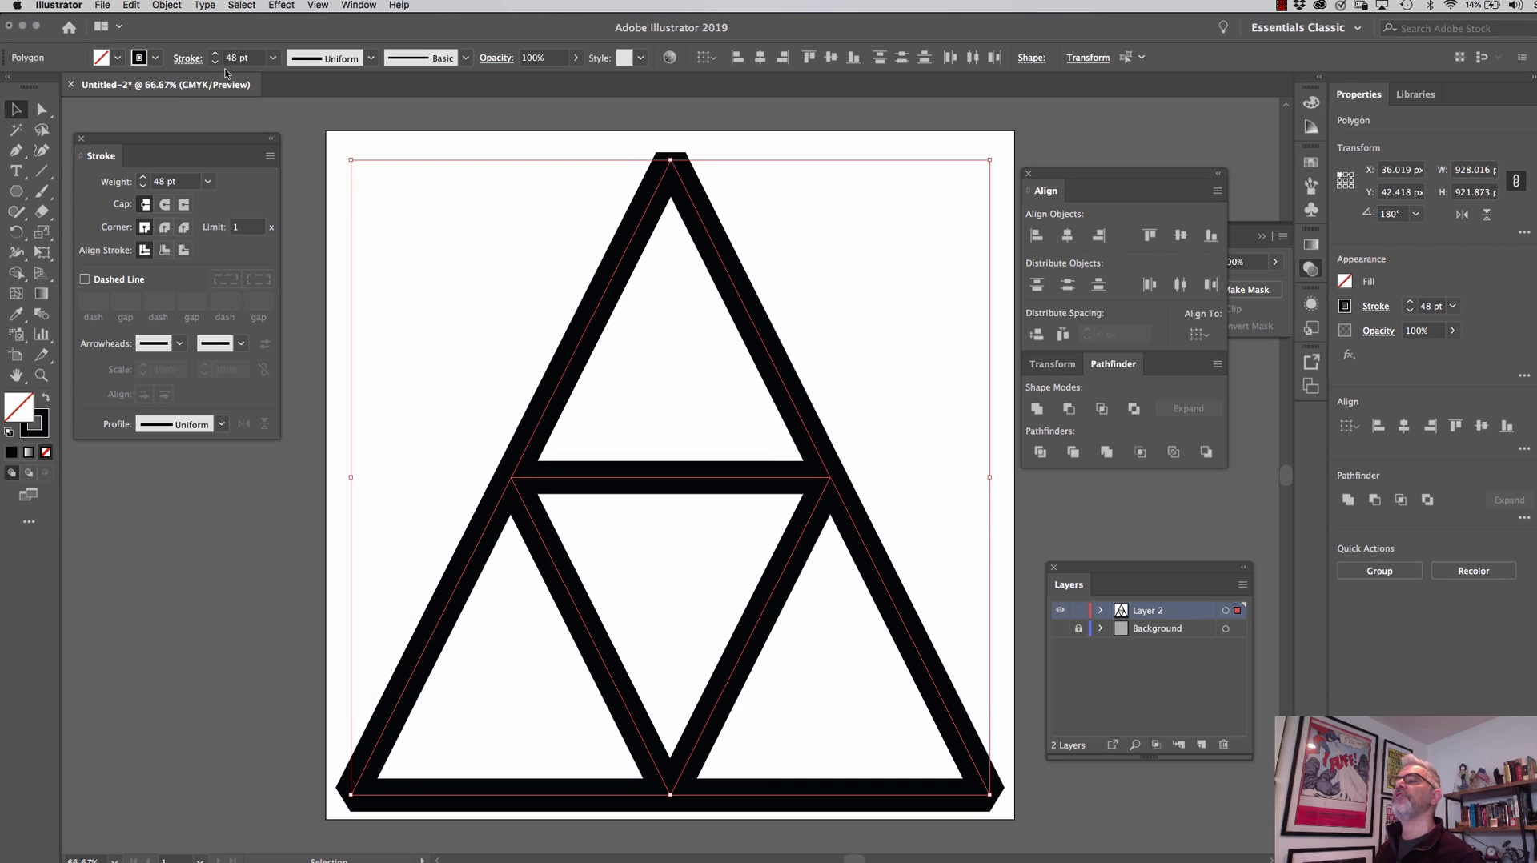
click(214, 64)
click(215, 64)
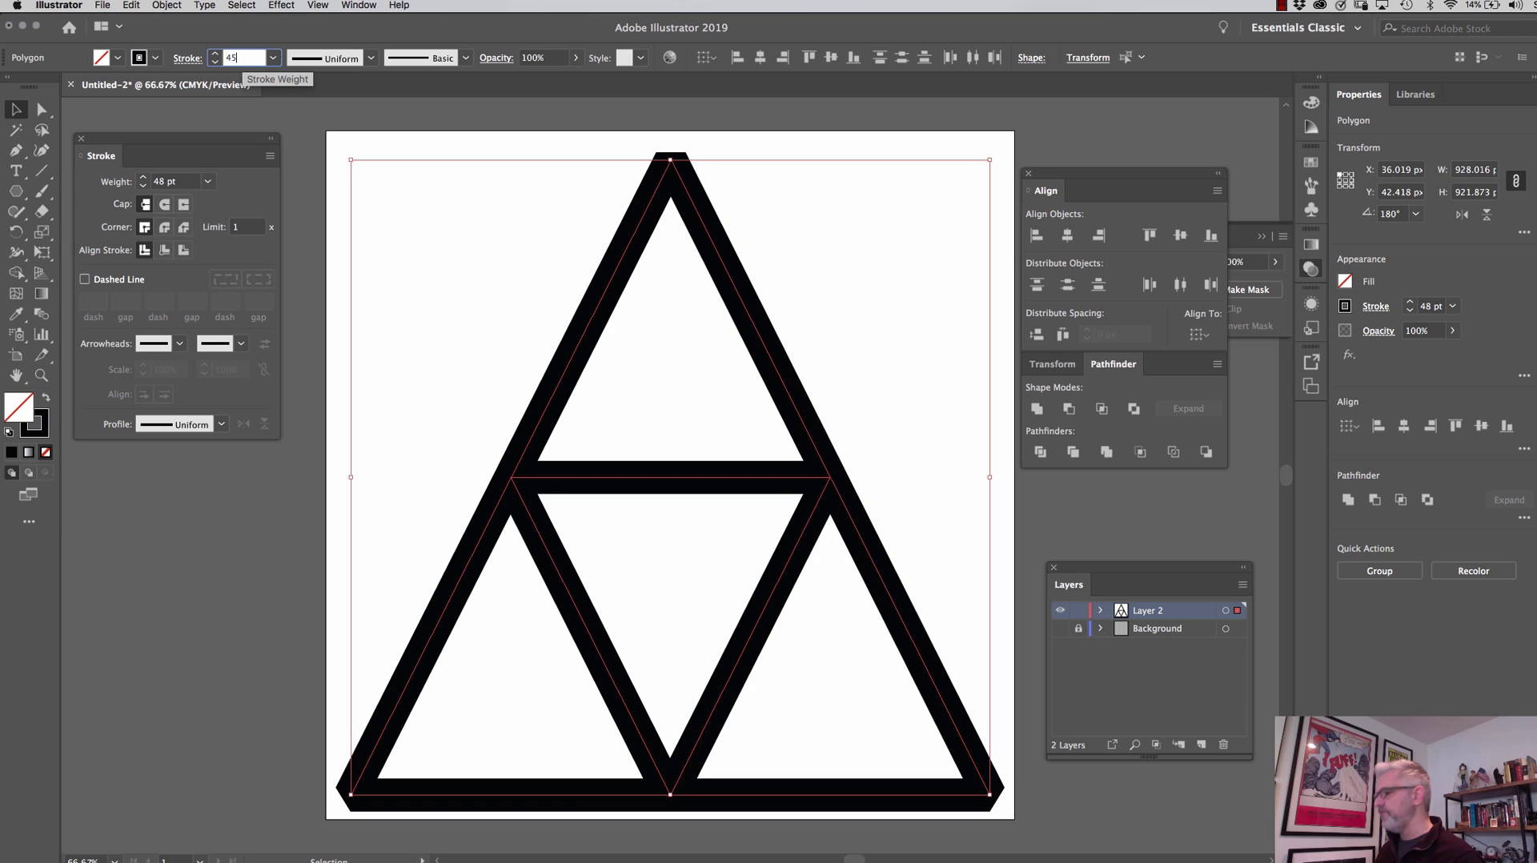
click(215, 64)
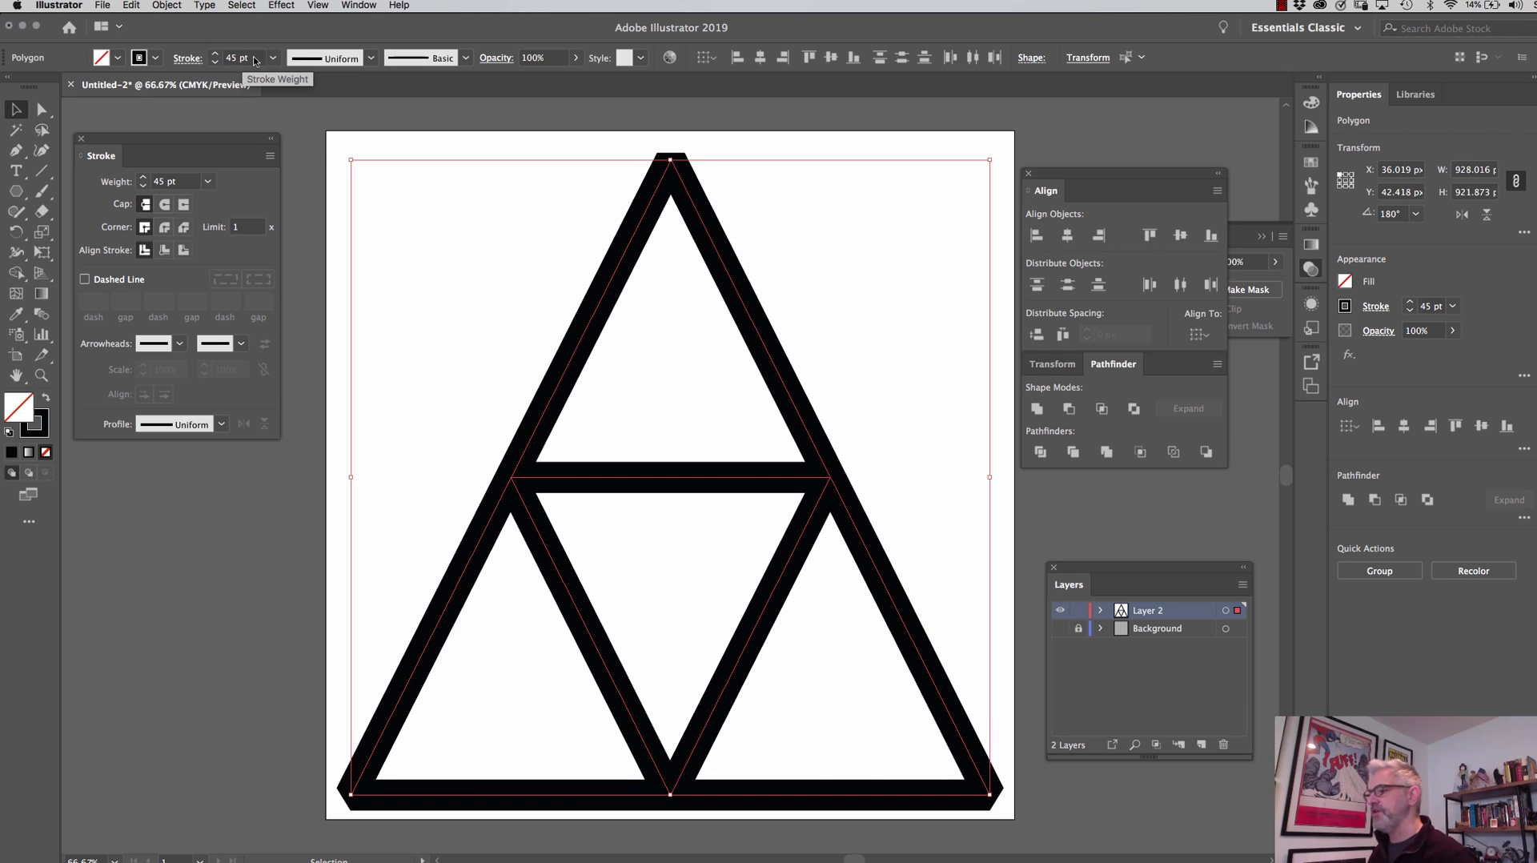
click(234, 595)
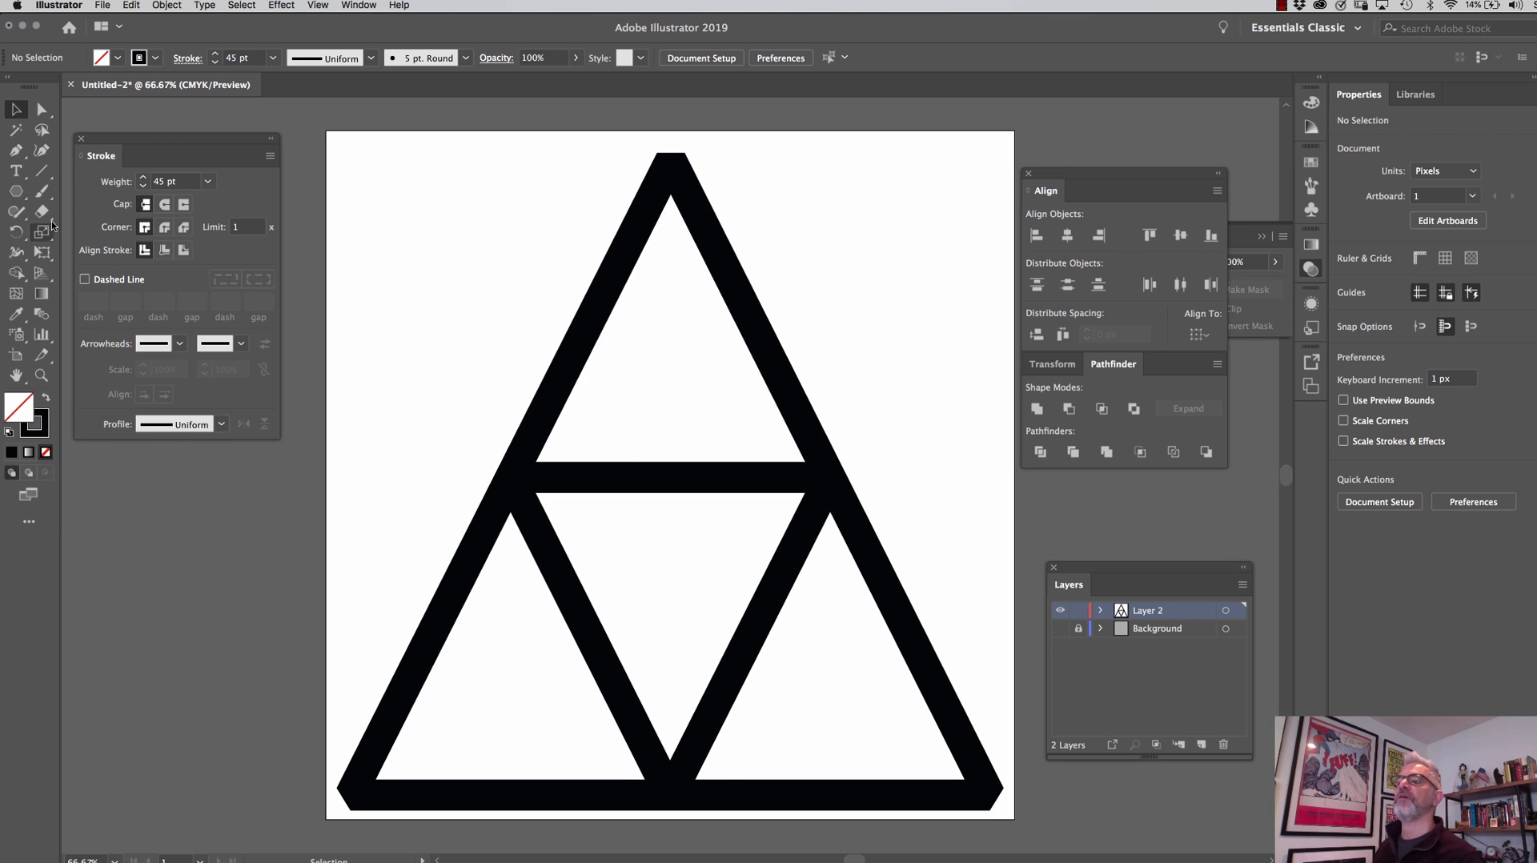
- In Outline view, draw a vertical line down from the triangle's apex
click(42, 170)
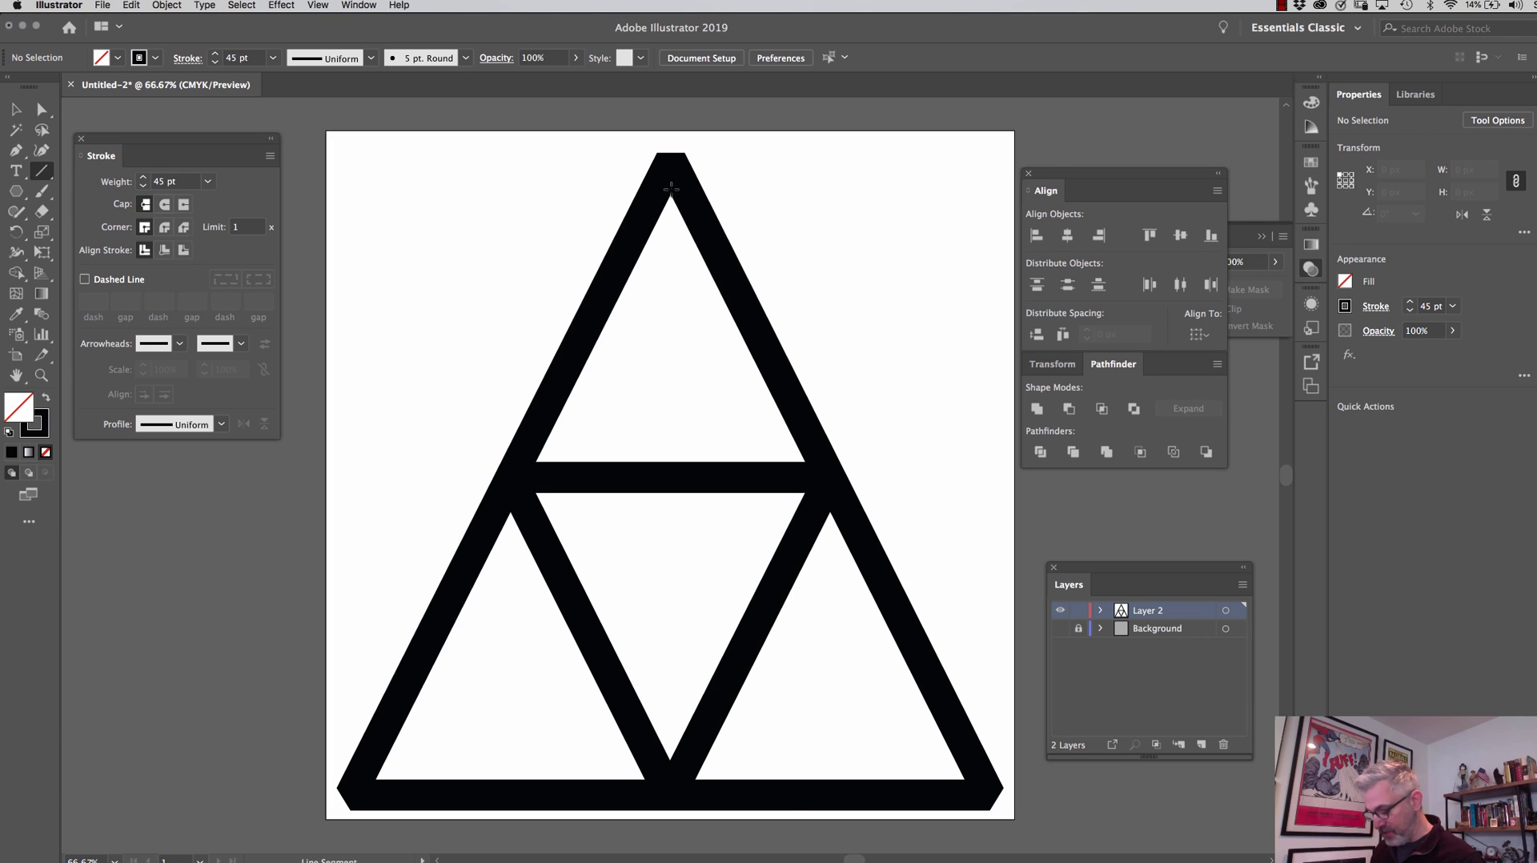
key(super+y)
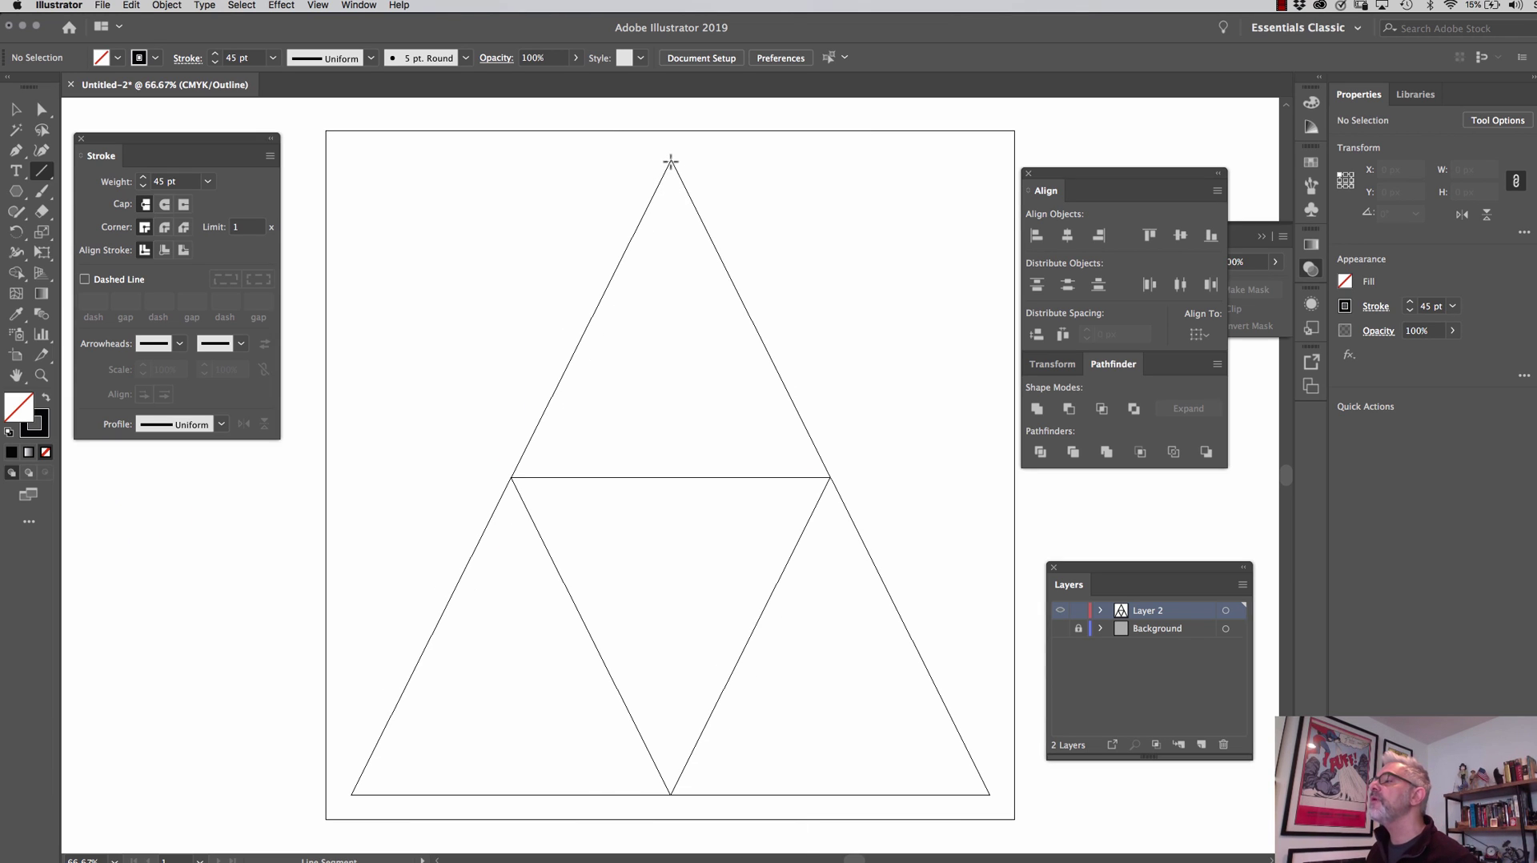
drag(672, 165, 688, 321)
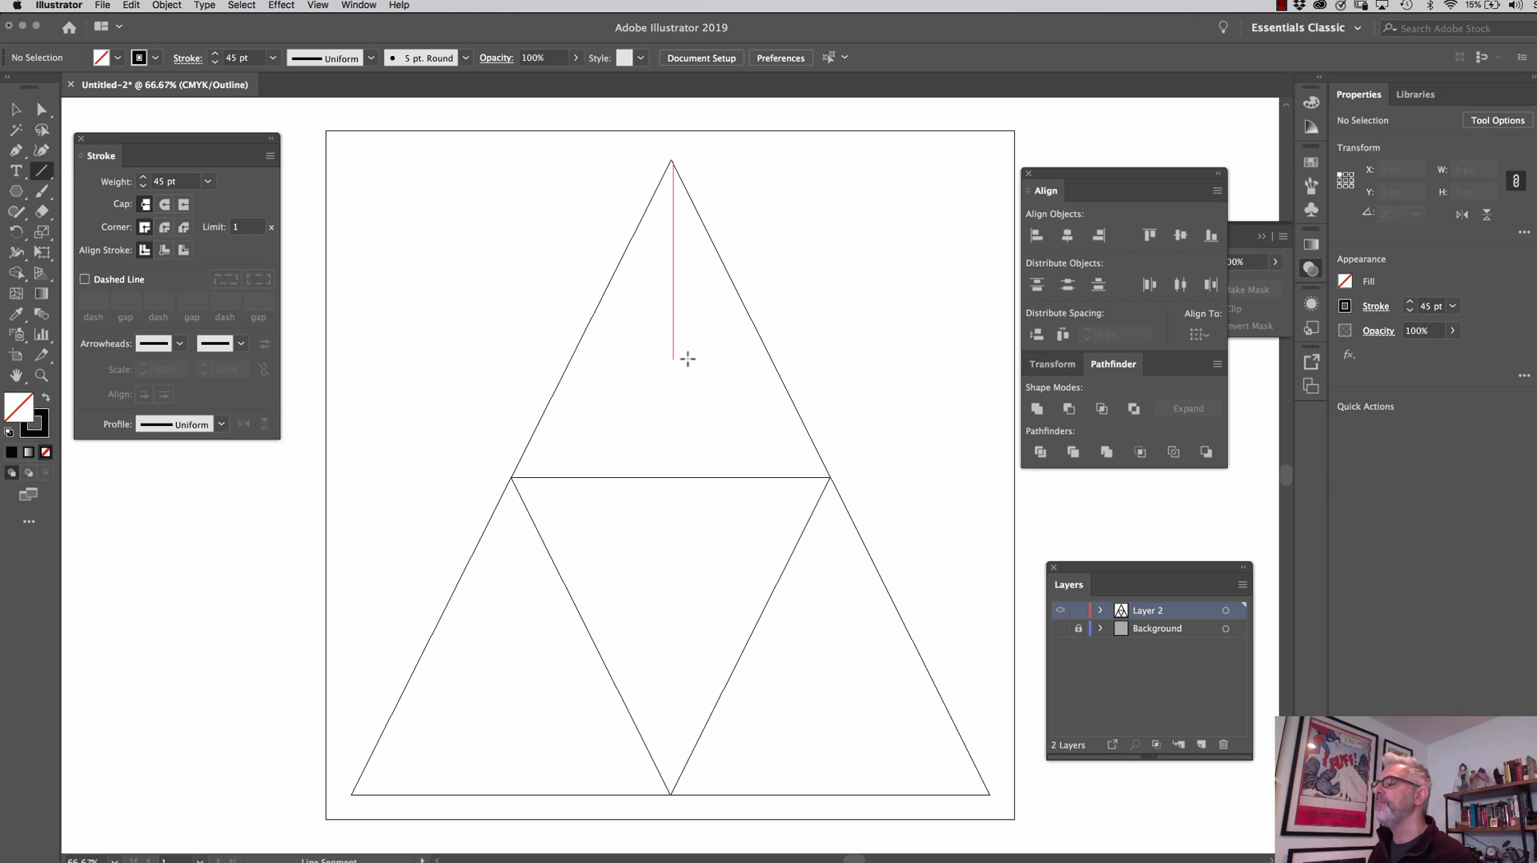
drag(688, 353, 688, 353)
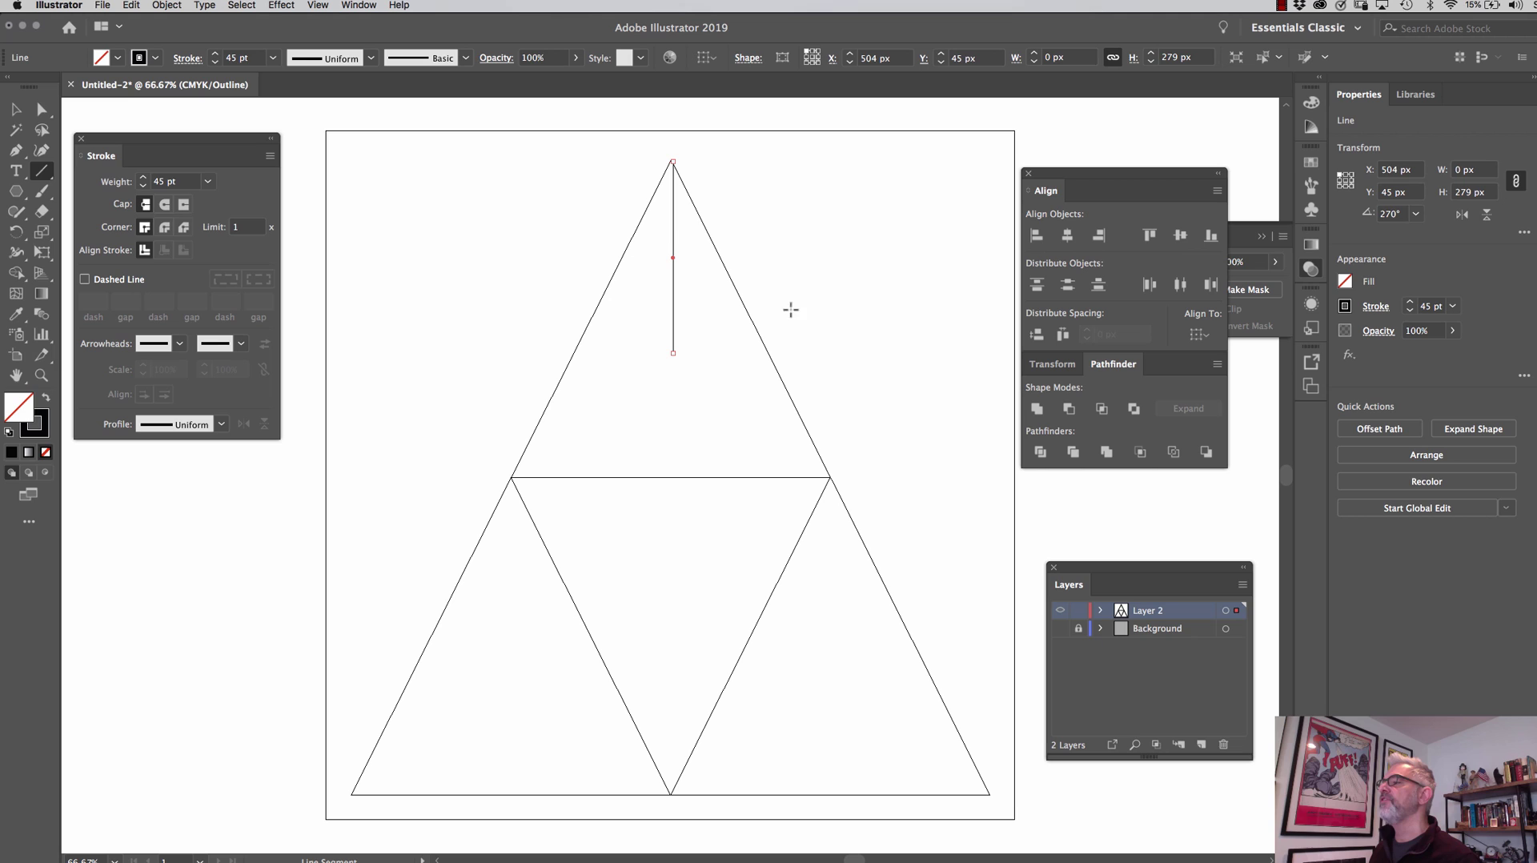
click(16, 109)
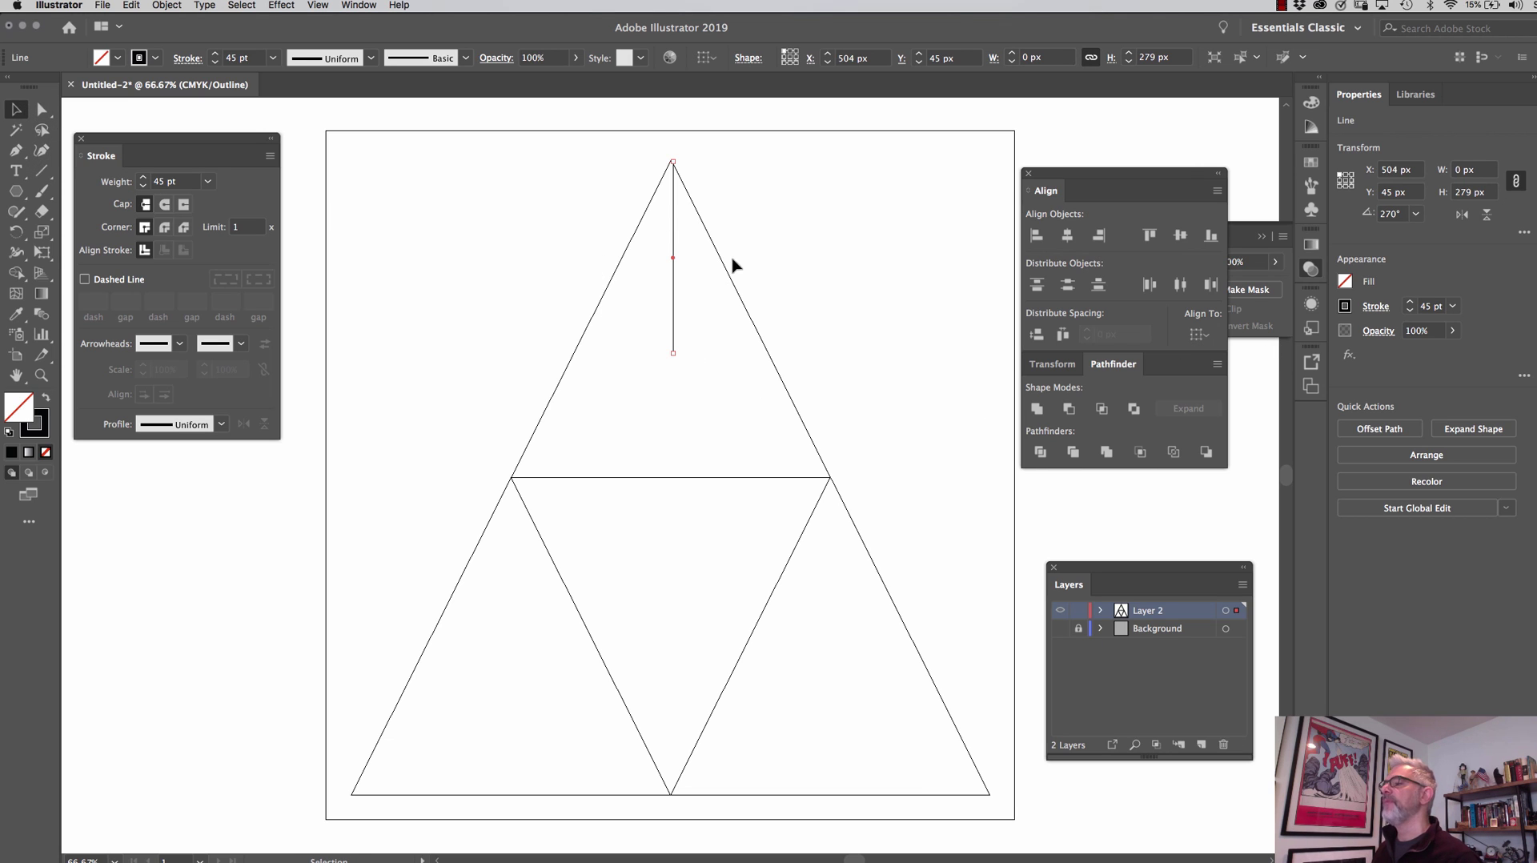
click(851, 274)
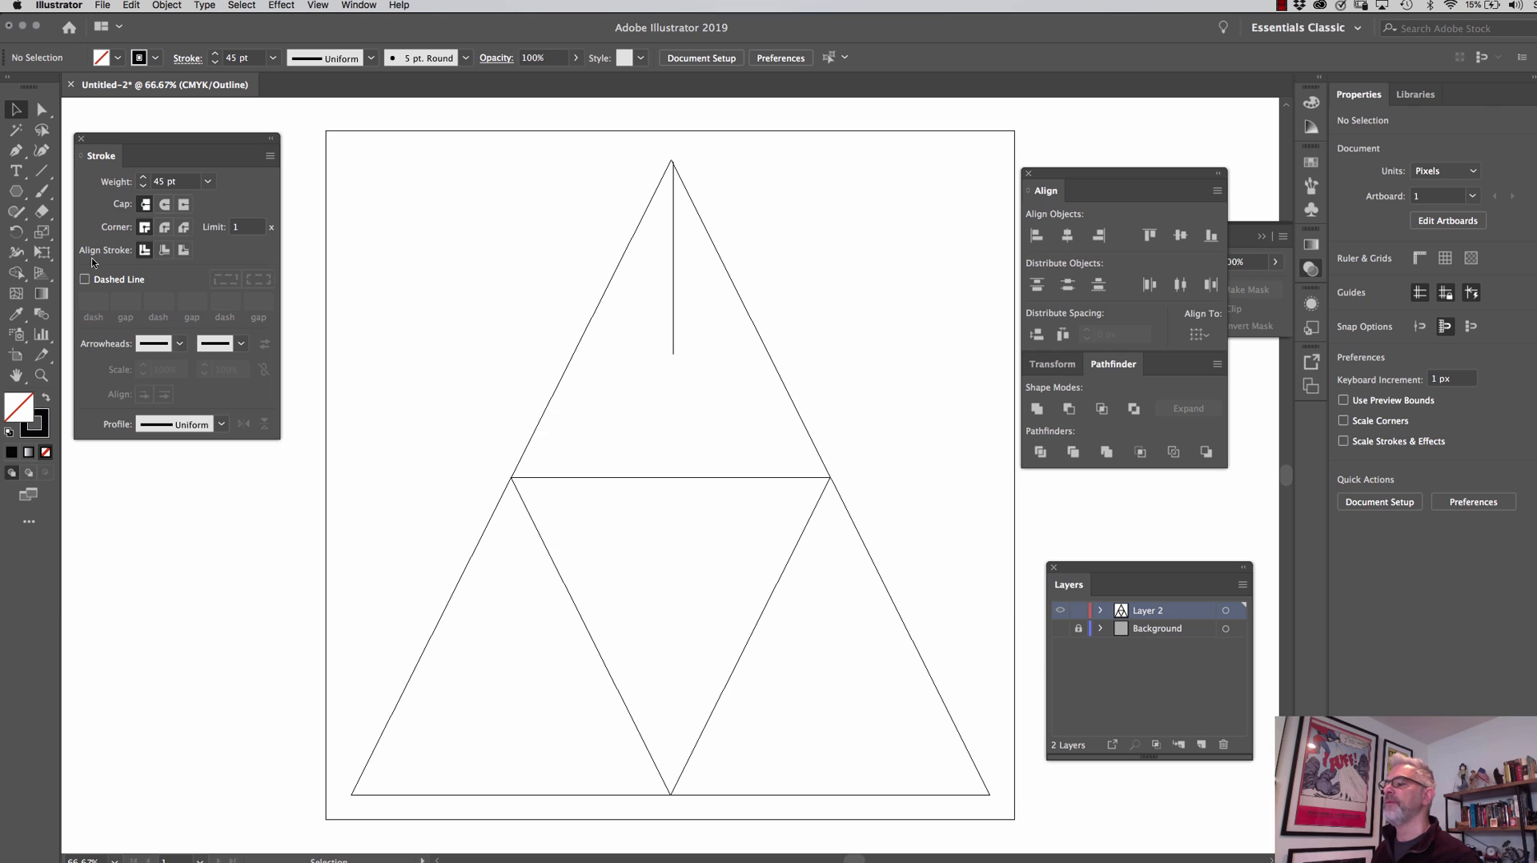
- Draw a diagonal line from the vertical line's end to the crossbar's left end, then select it
click(41, 171)
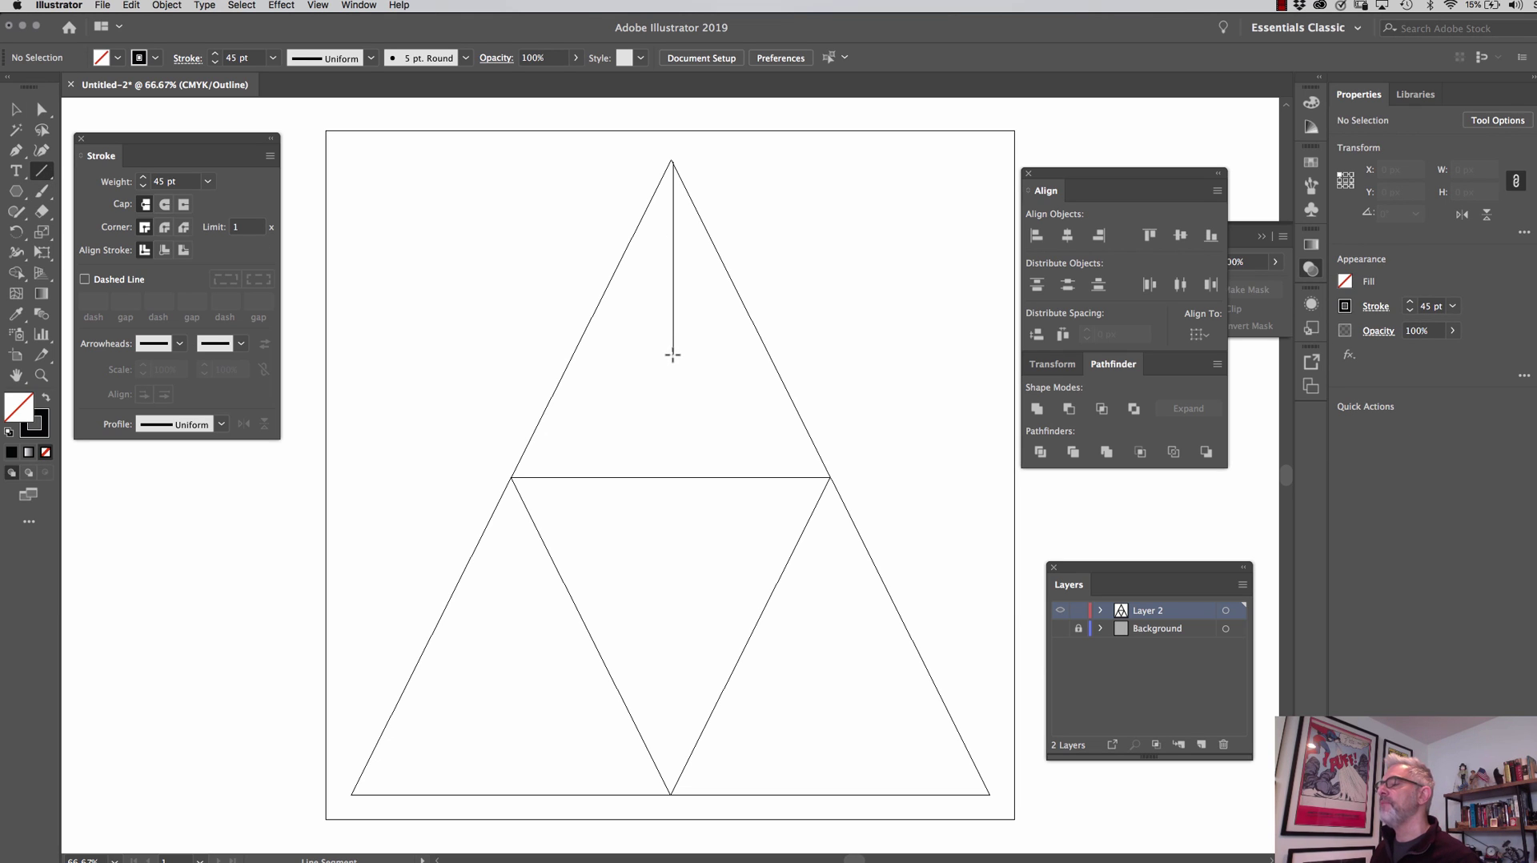
key(super+equal)
key(super+equal)
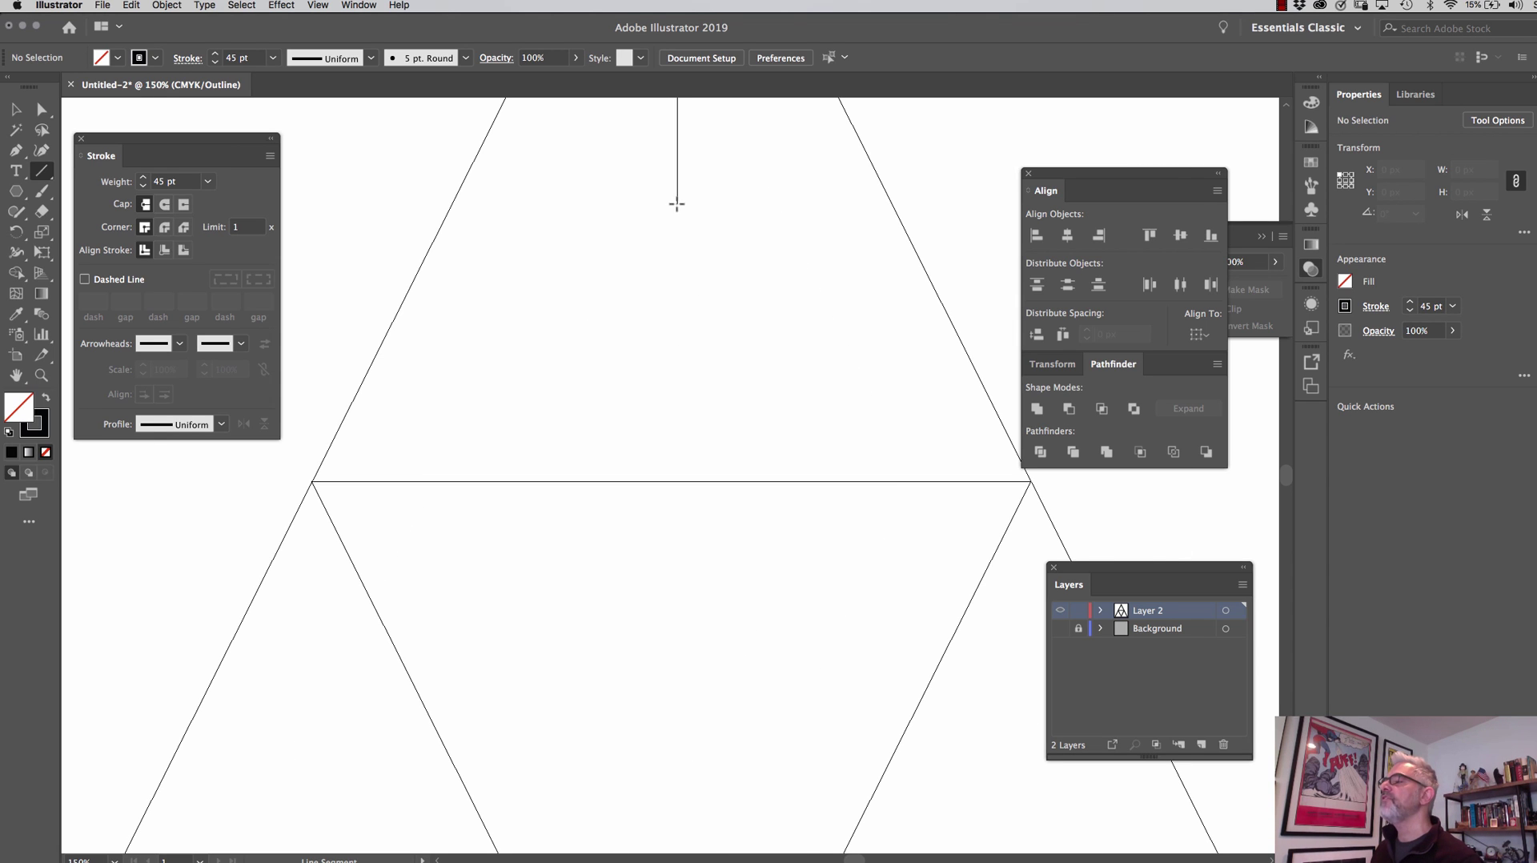
drag(677, 205, 314, 481)
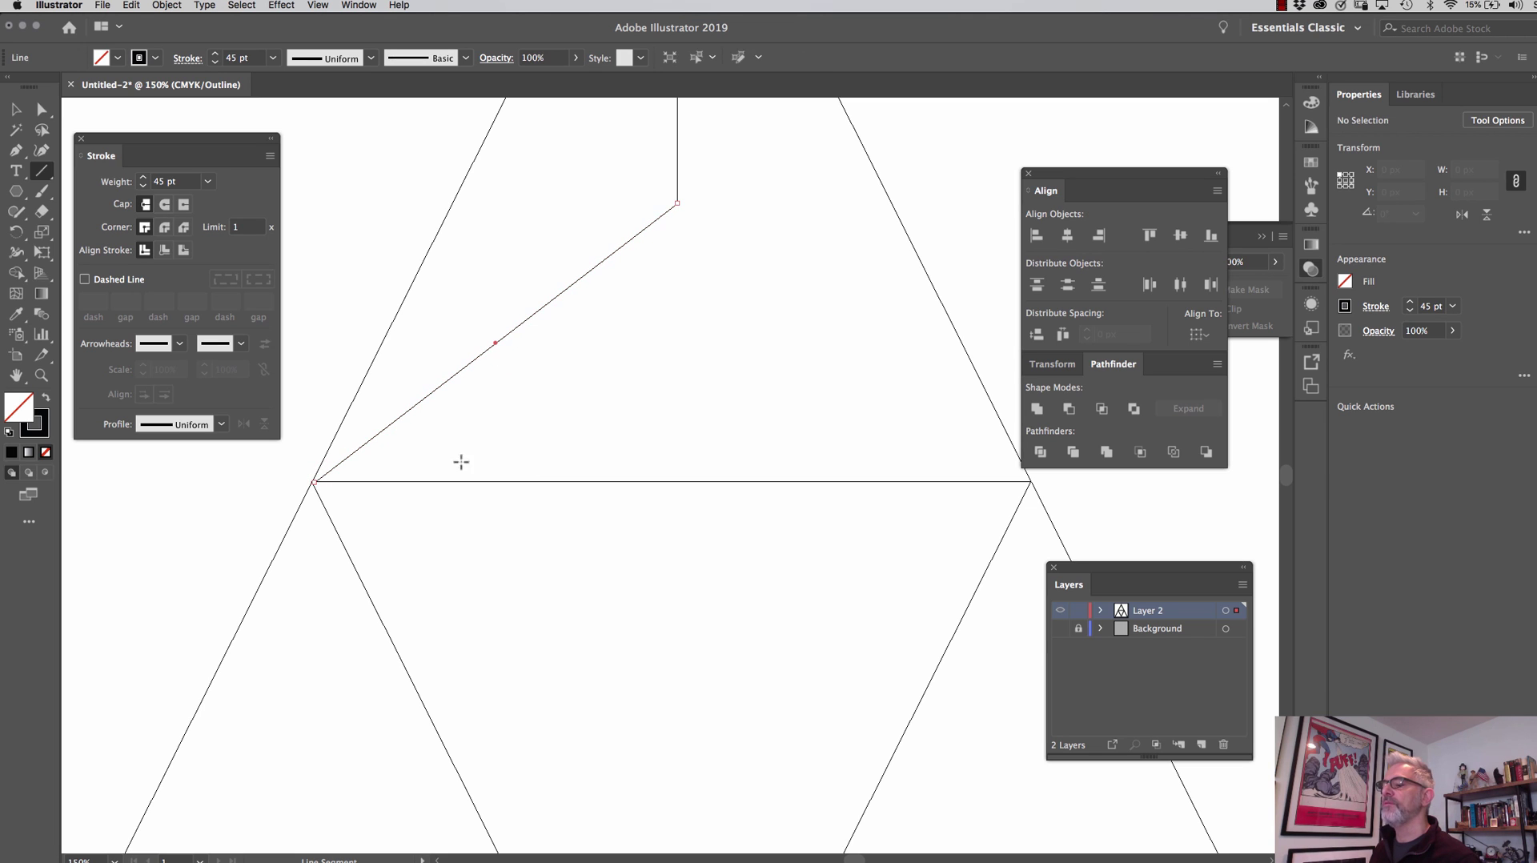
scroll(717, 331, up, 3)
scroll(721, 338, up, 2)
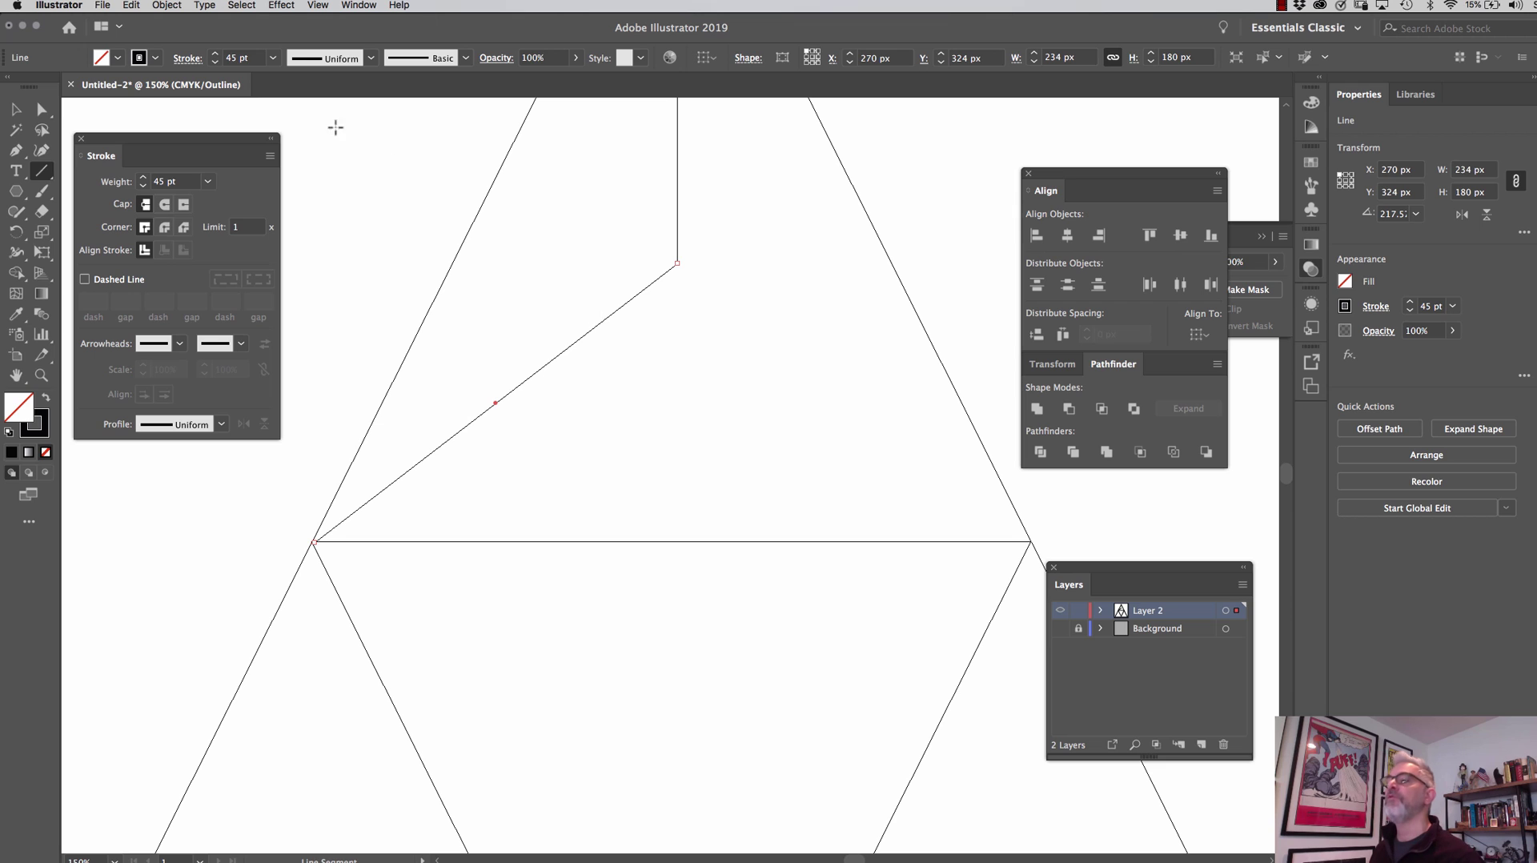
key(v)
click(580, 256)
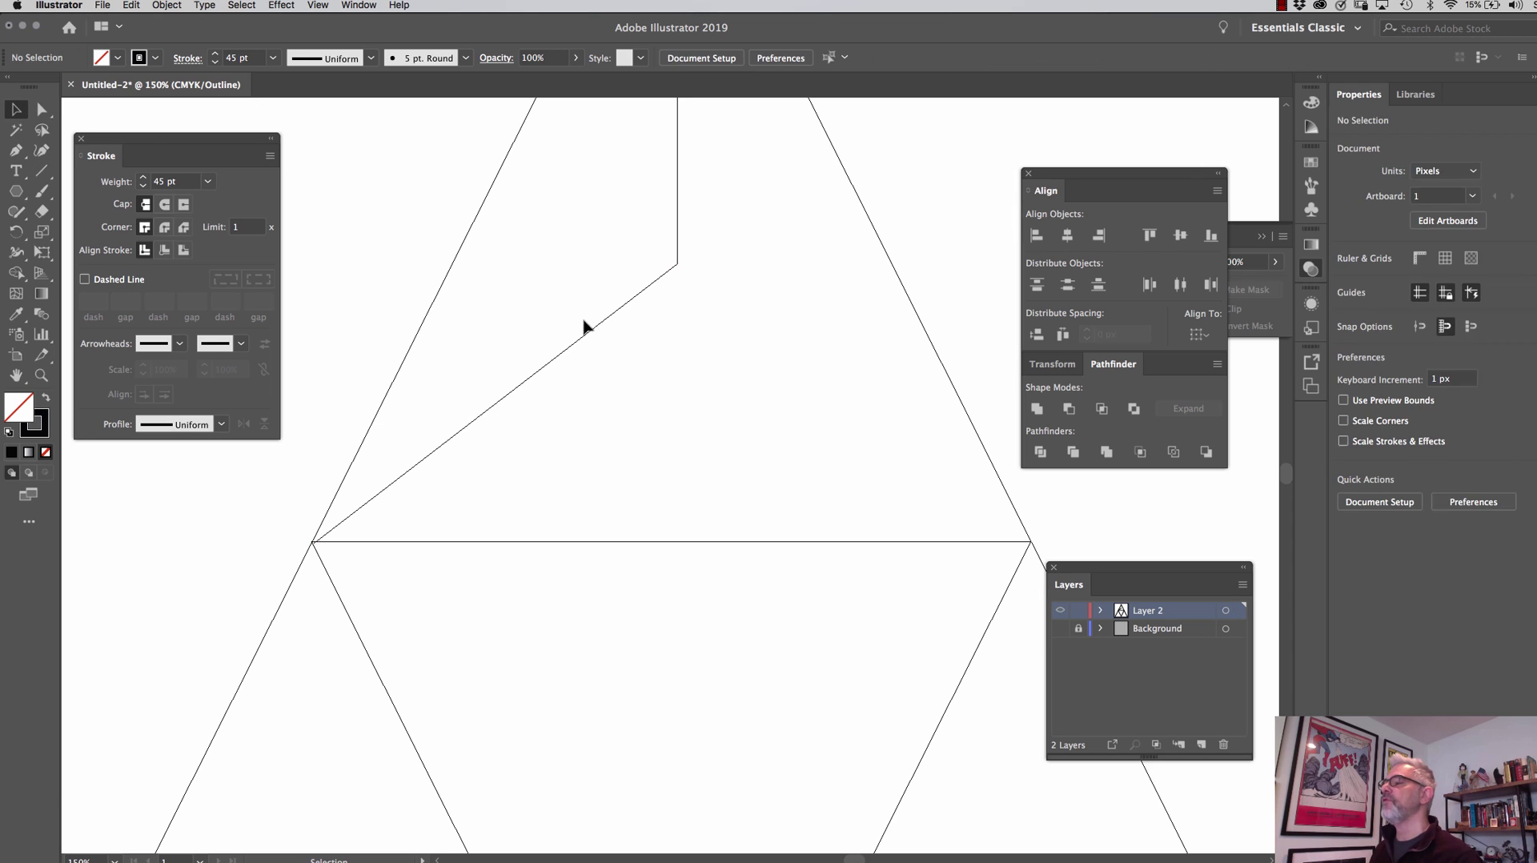
drag(561, 298, 629, 337)
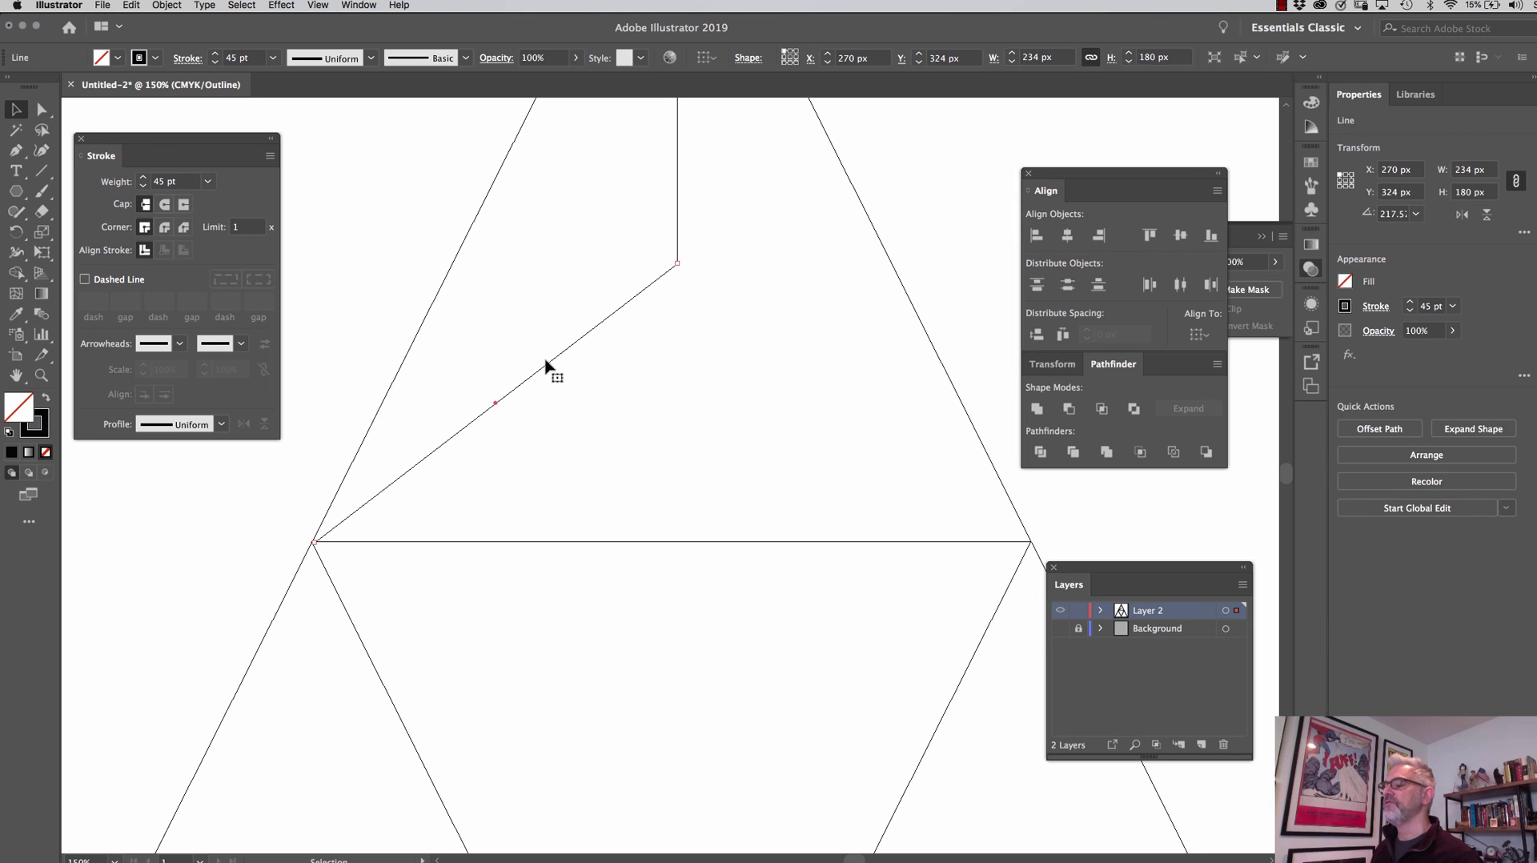
- Reflect a vertical copy of the diagonal and nudge it right to meet the vertical line
click(167, 4)
mouse_move(176, 24)
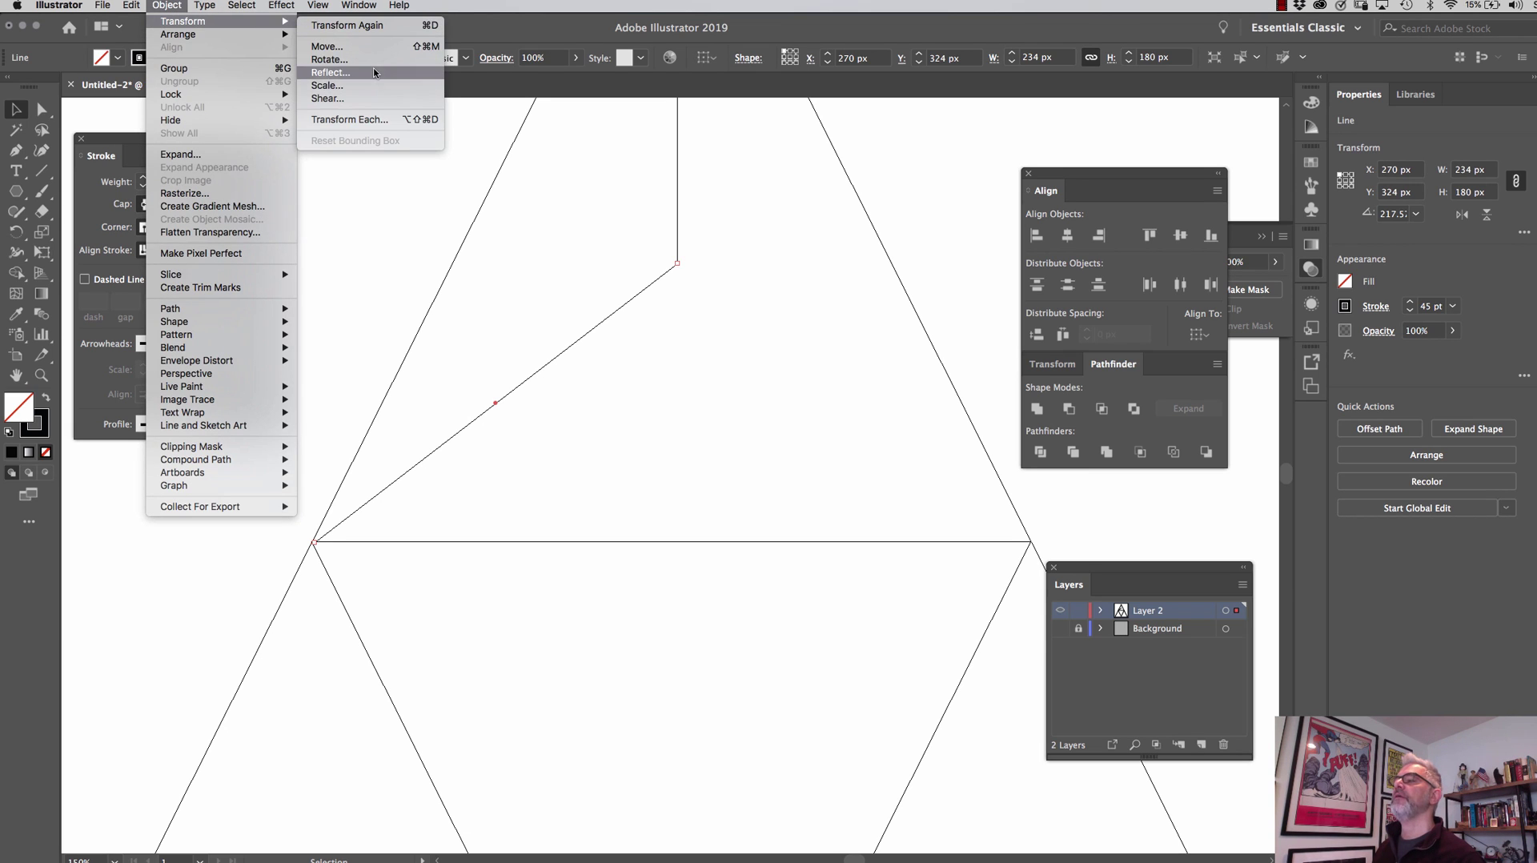
click(413, 73)
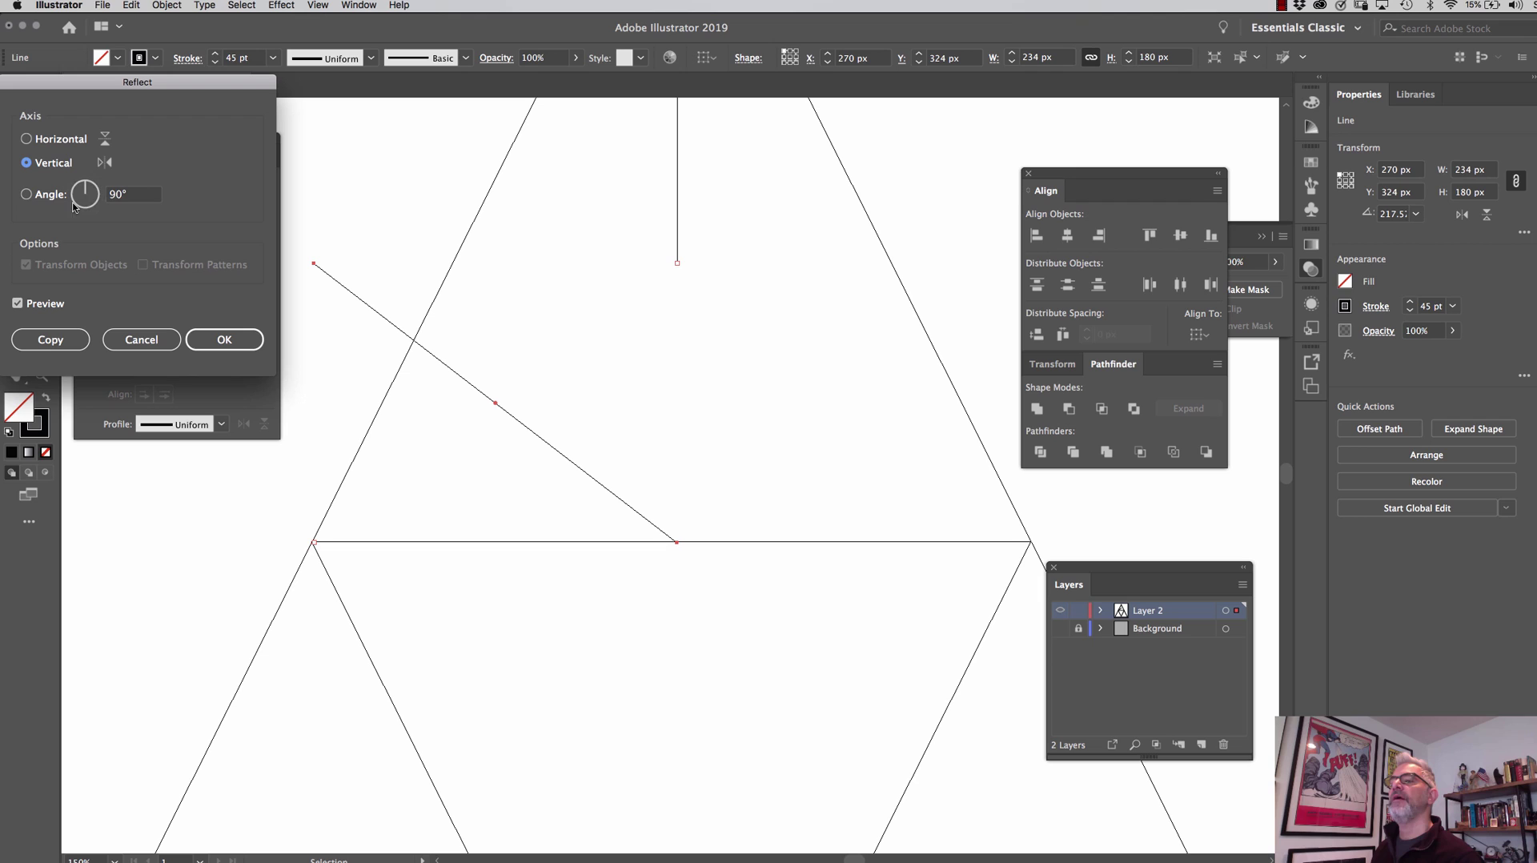
click(51, 340)
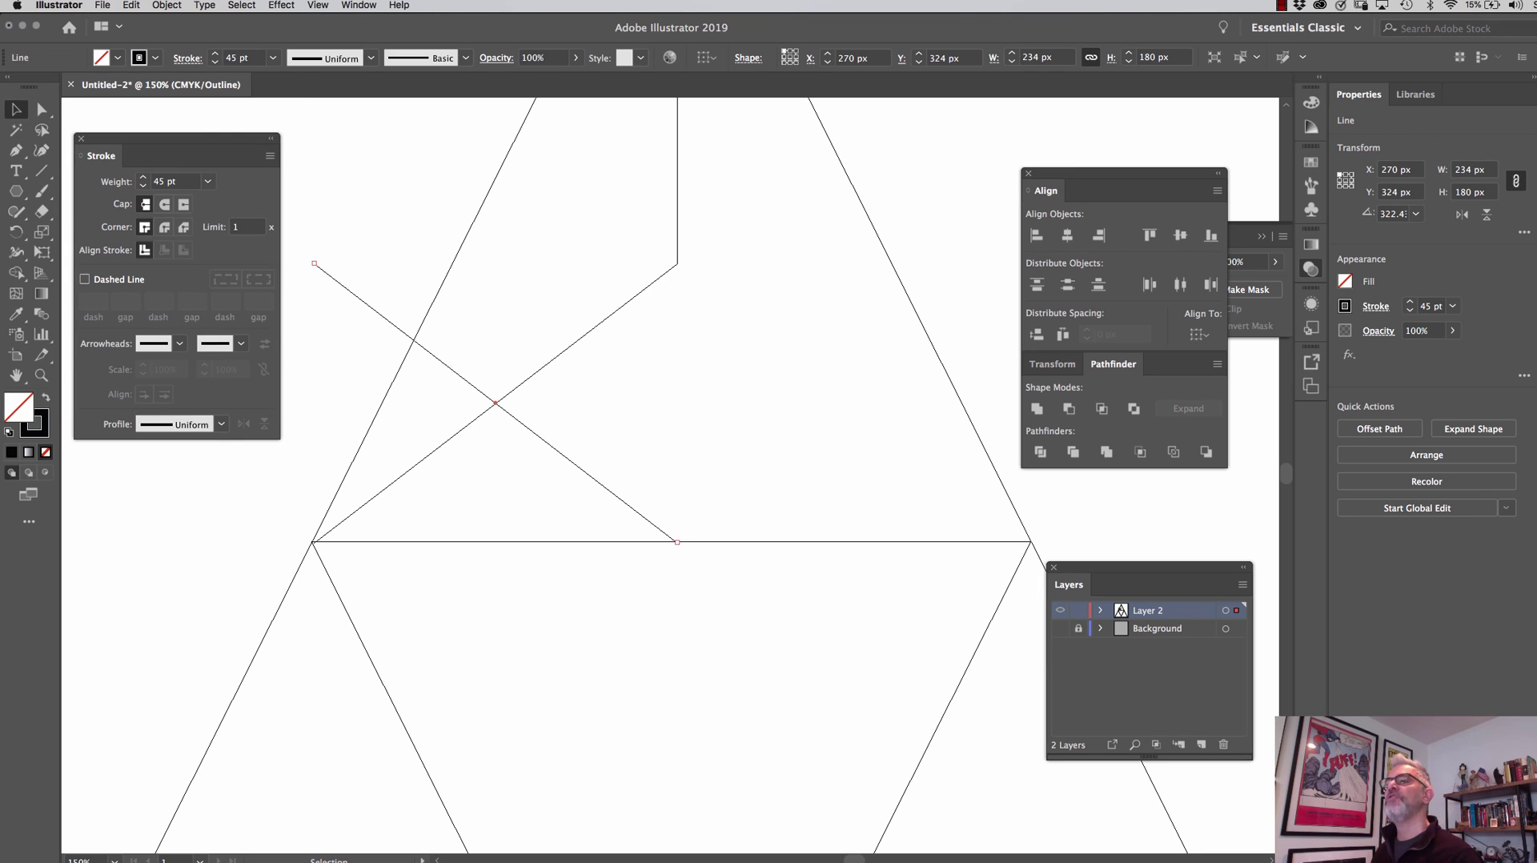
key(Right)
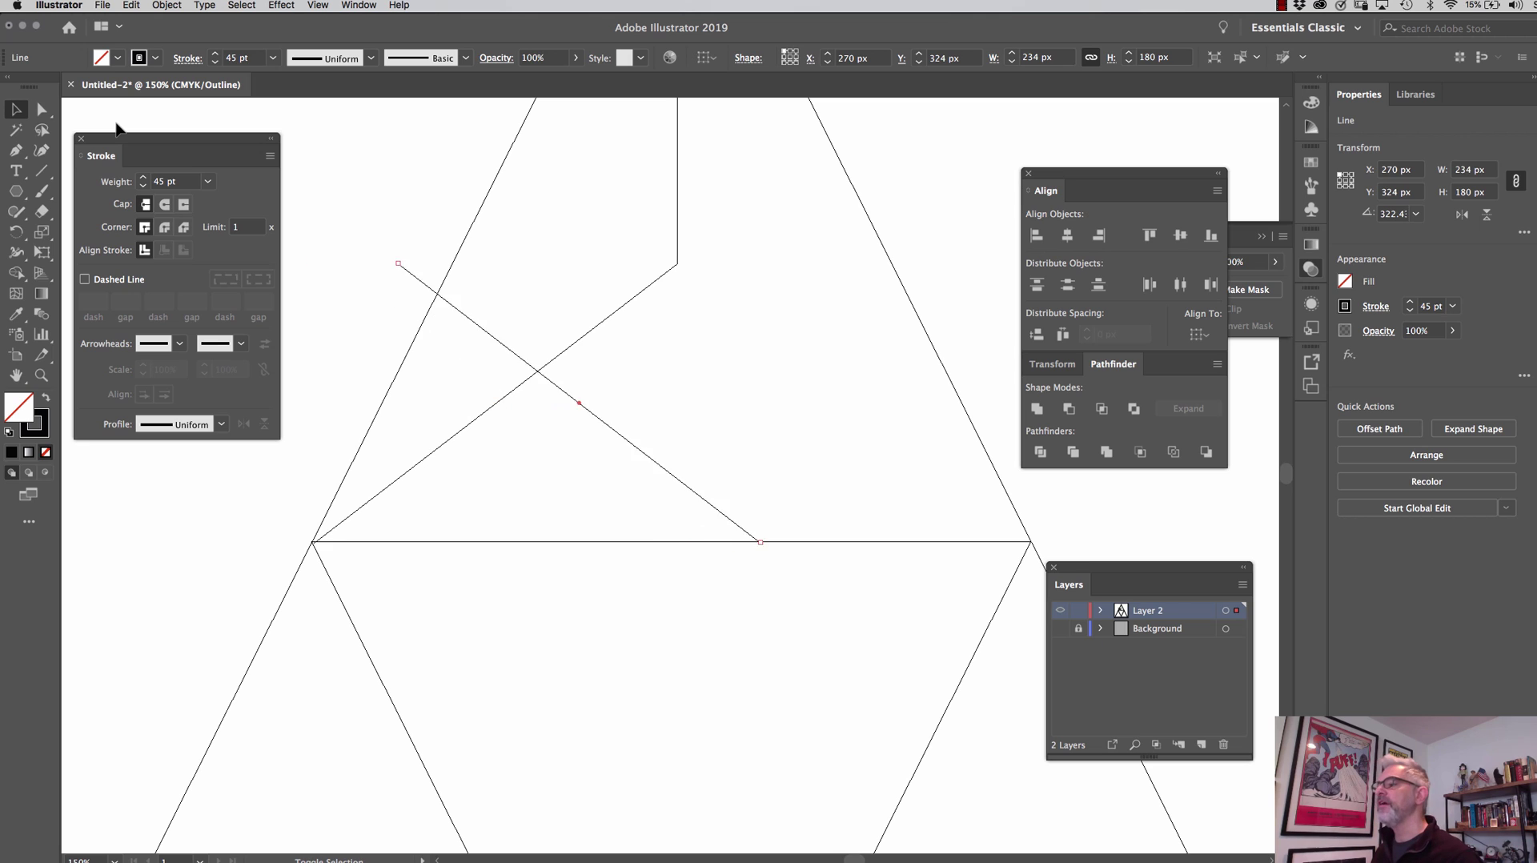
key(Right)
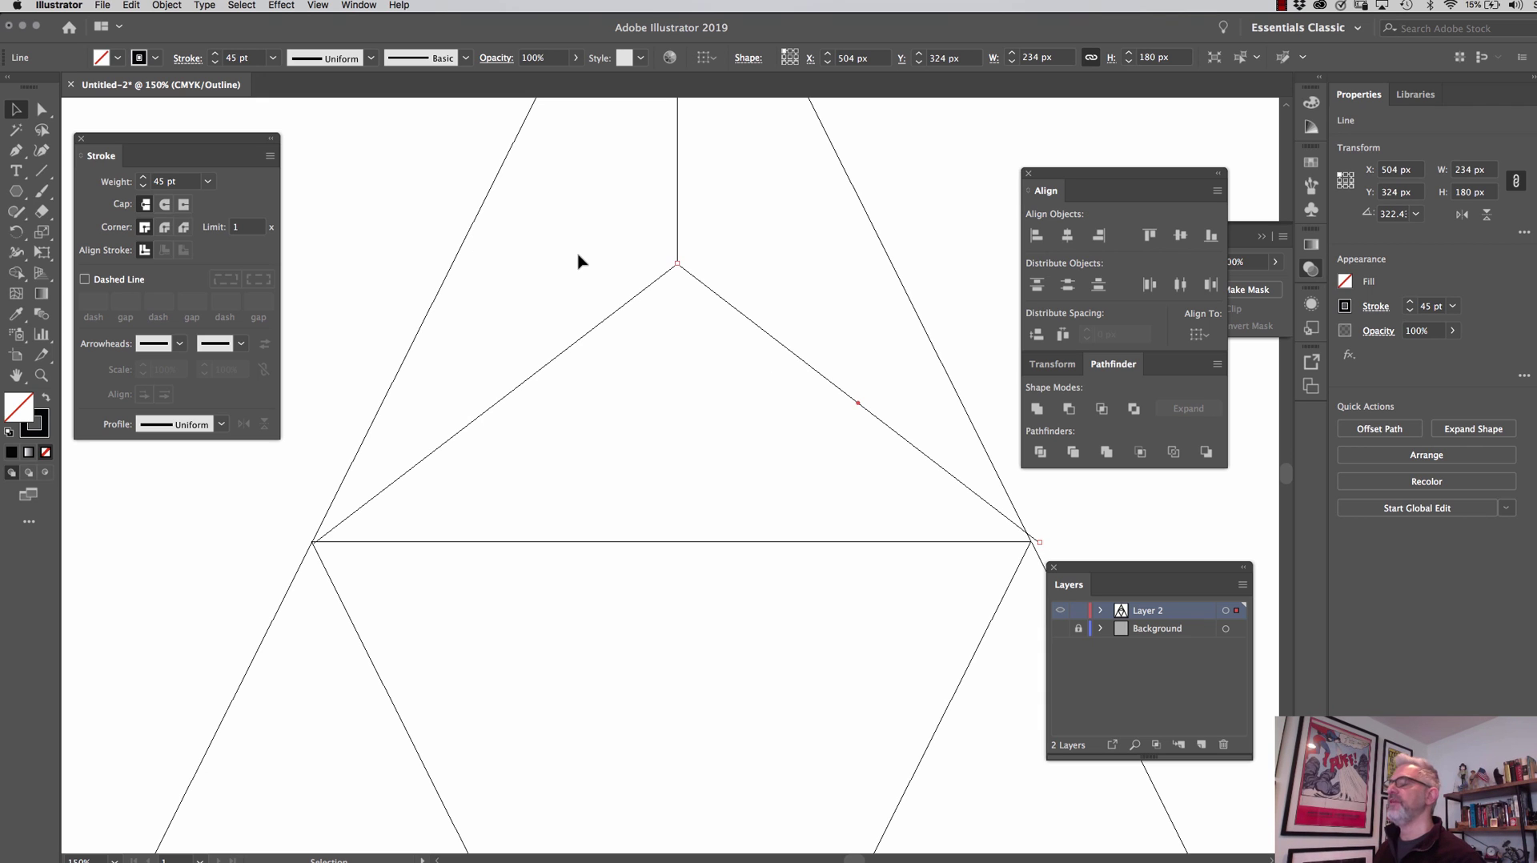
- Back in Preview, select the three spoke lines and group them
key(super+y)
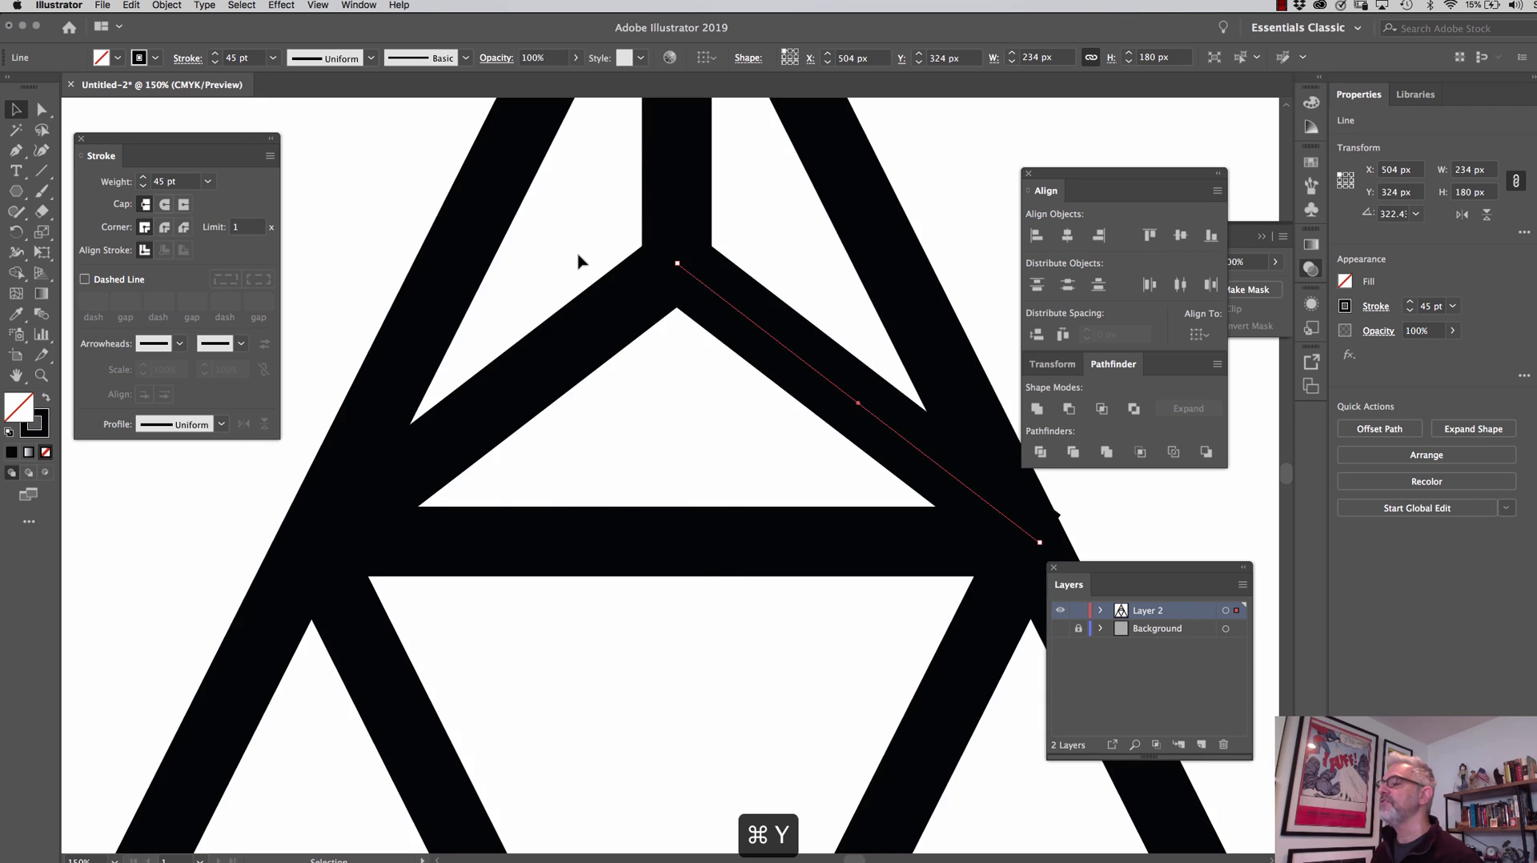
key(super+minus)
key(super+minus)
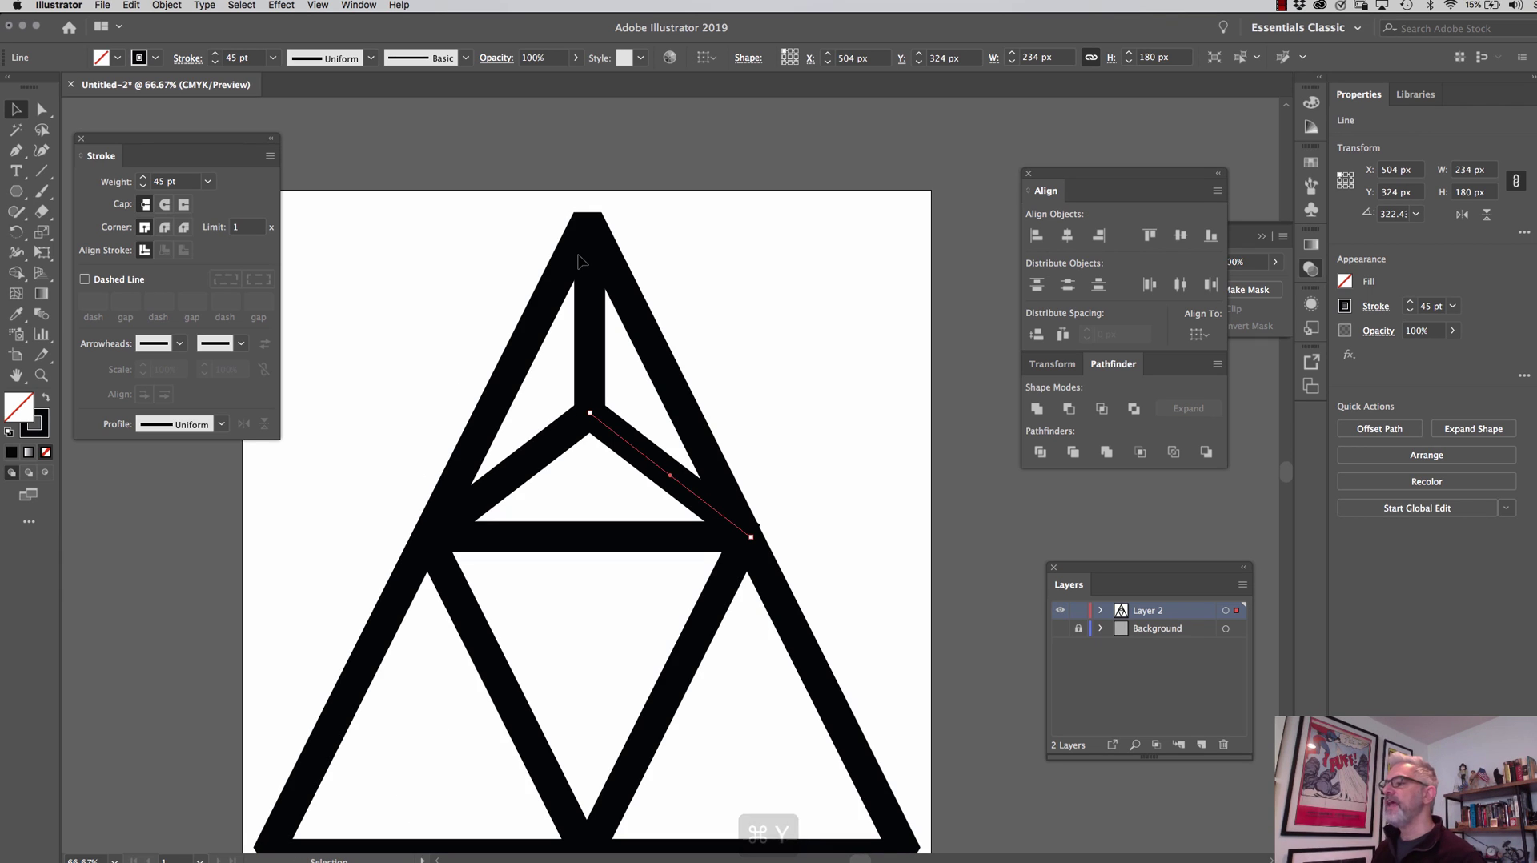
click(549, 388)
drag(549, 387, 639, 469)
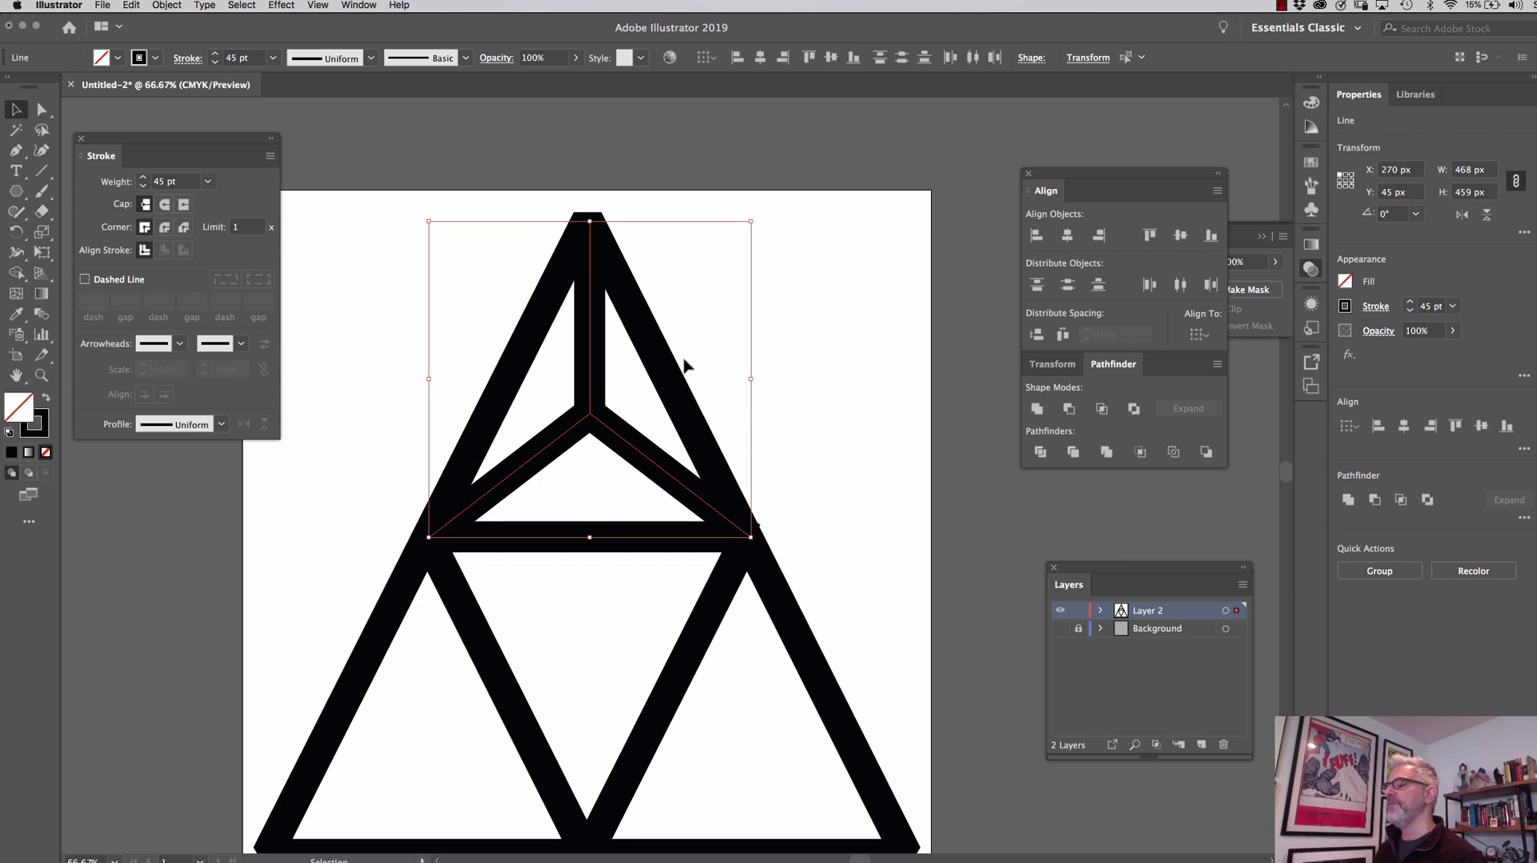
key(super+g)
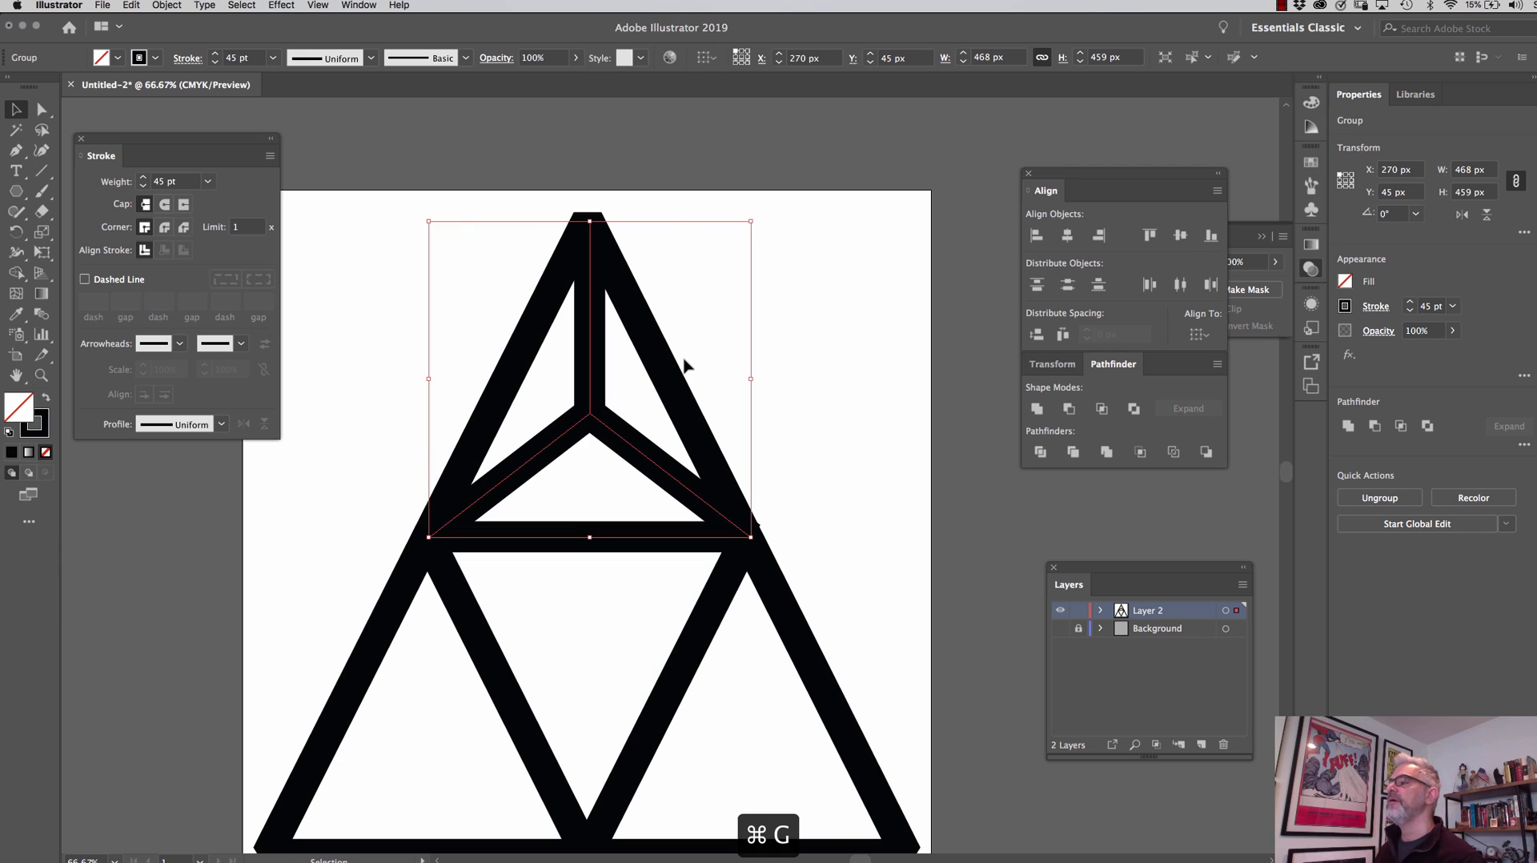
- Centre the inner spoke lines horizontally on the outer triangle, then select the upper inner group
drag(375, 403, 843, 657)
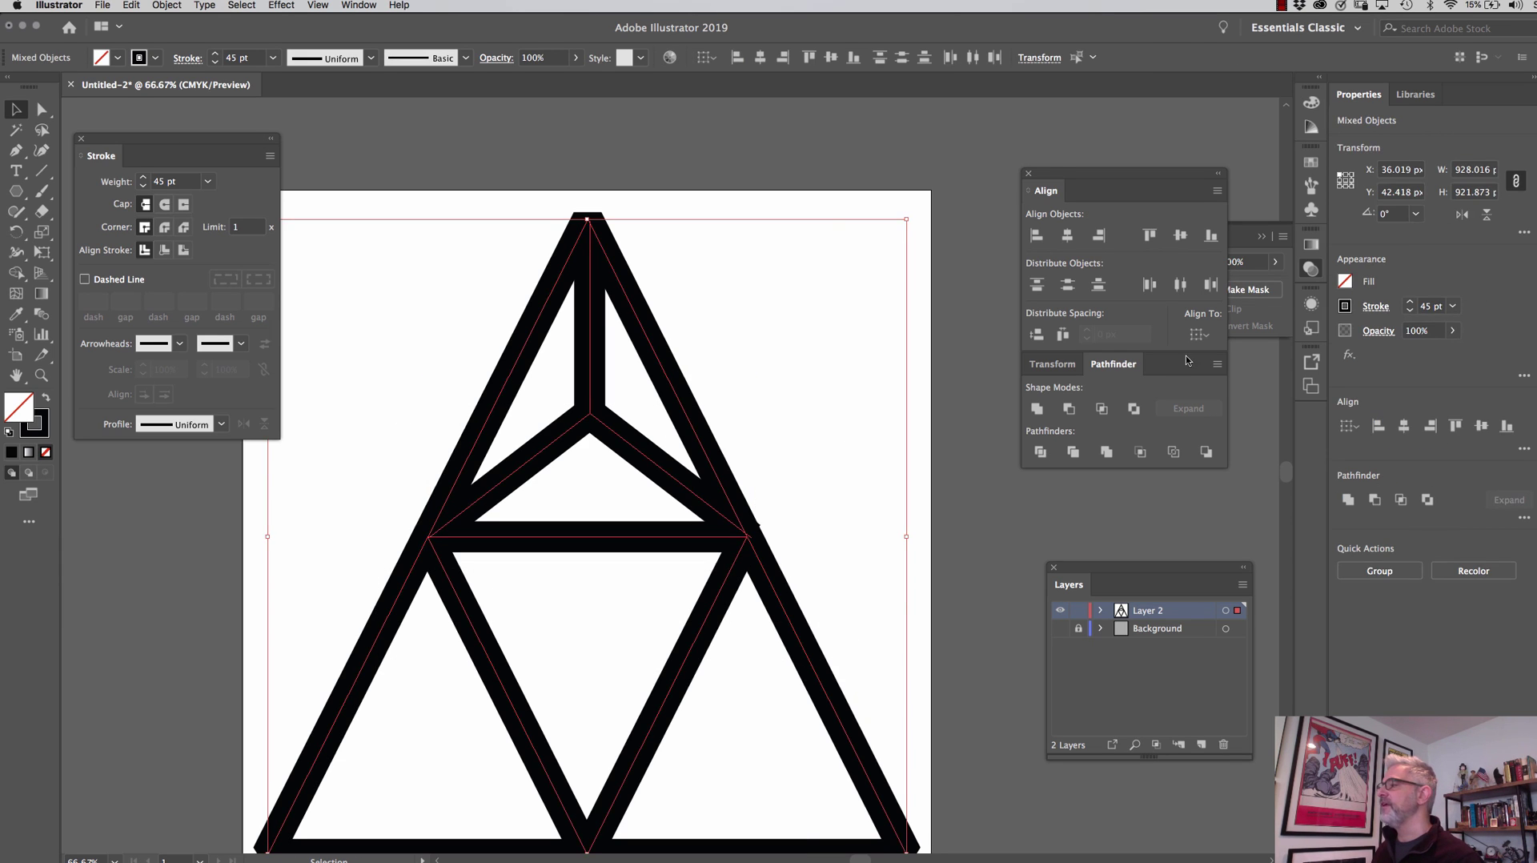
click(1068, 239)
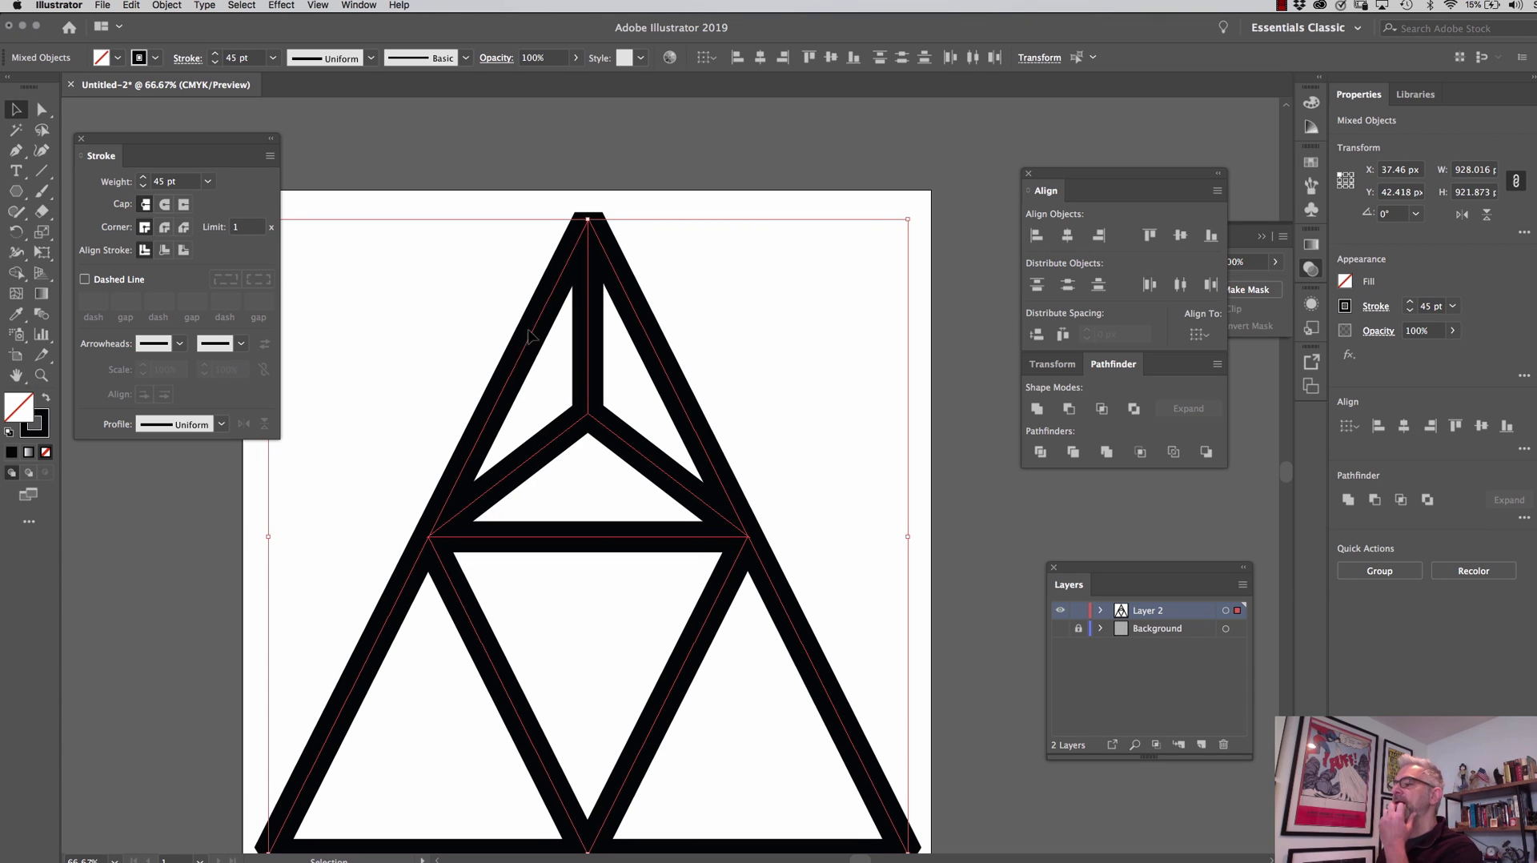
click(421, 322)
scroll(572, 541, down, 3)
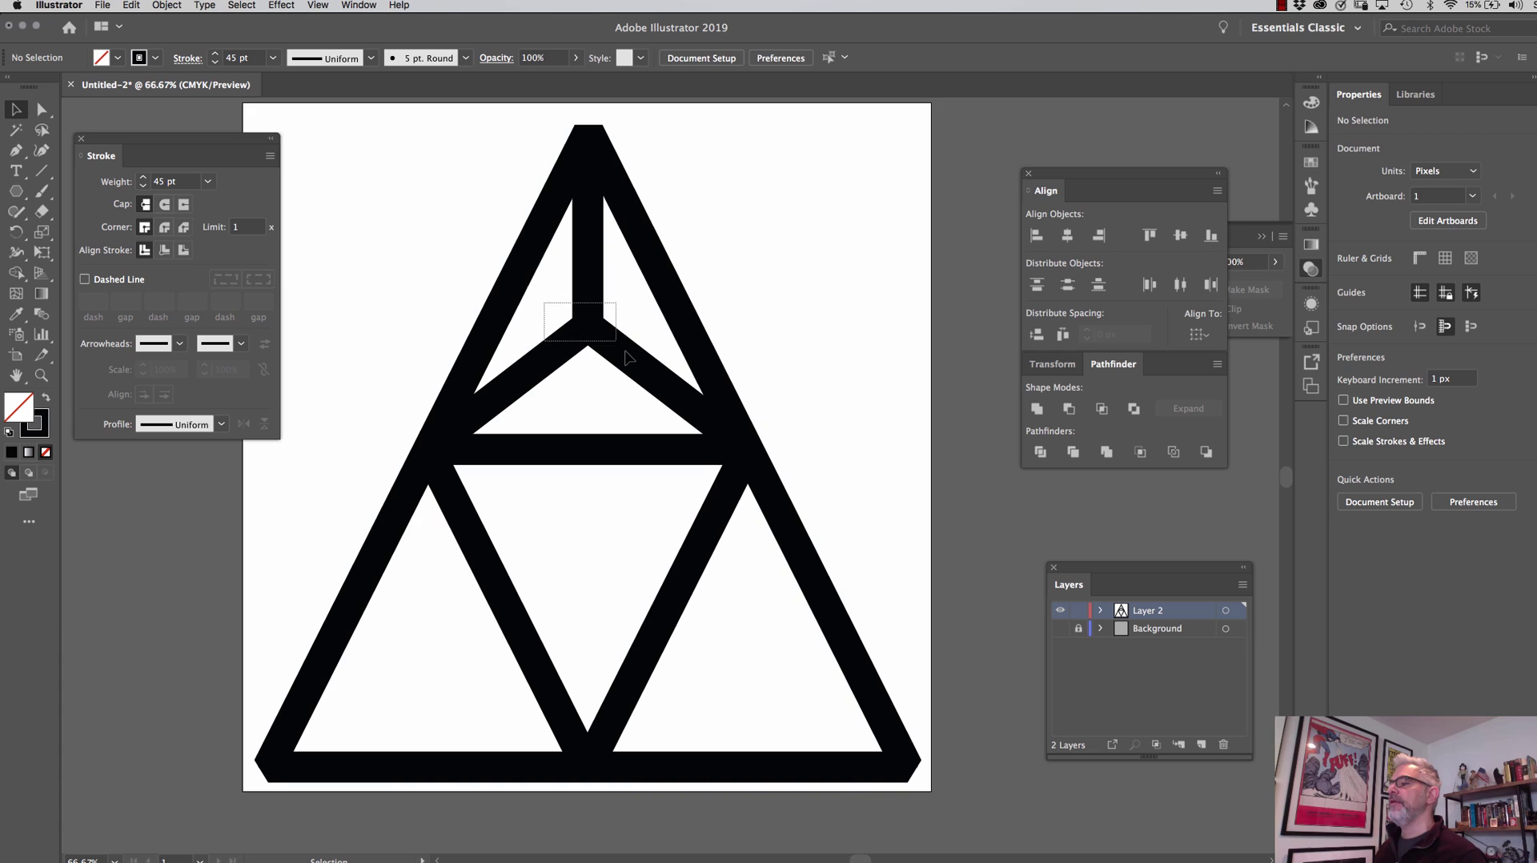
click(600, 319)
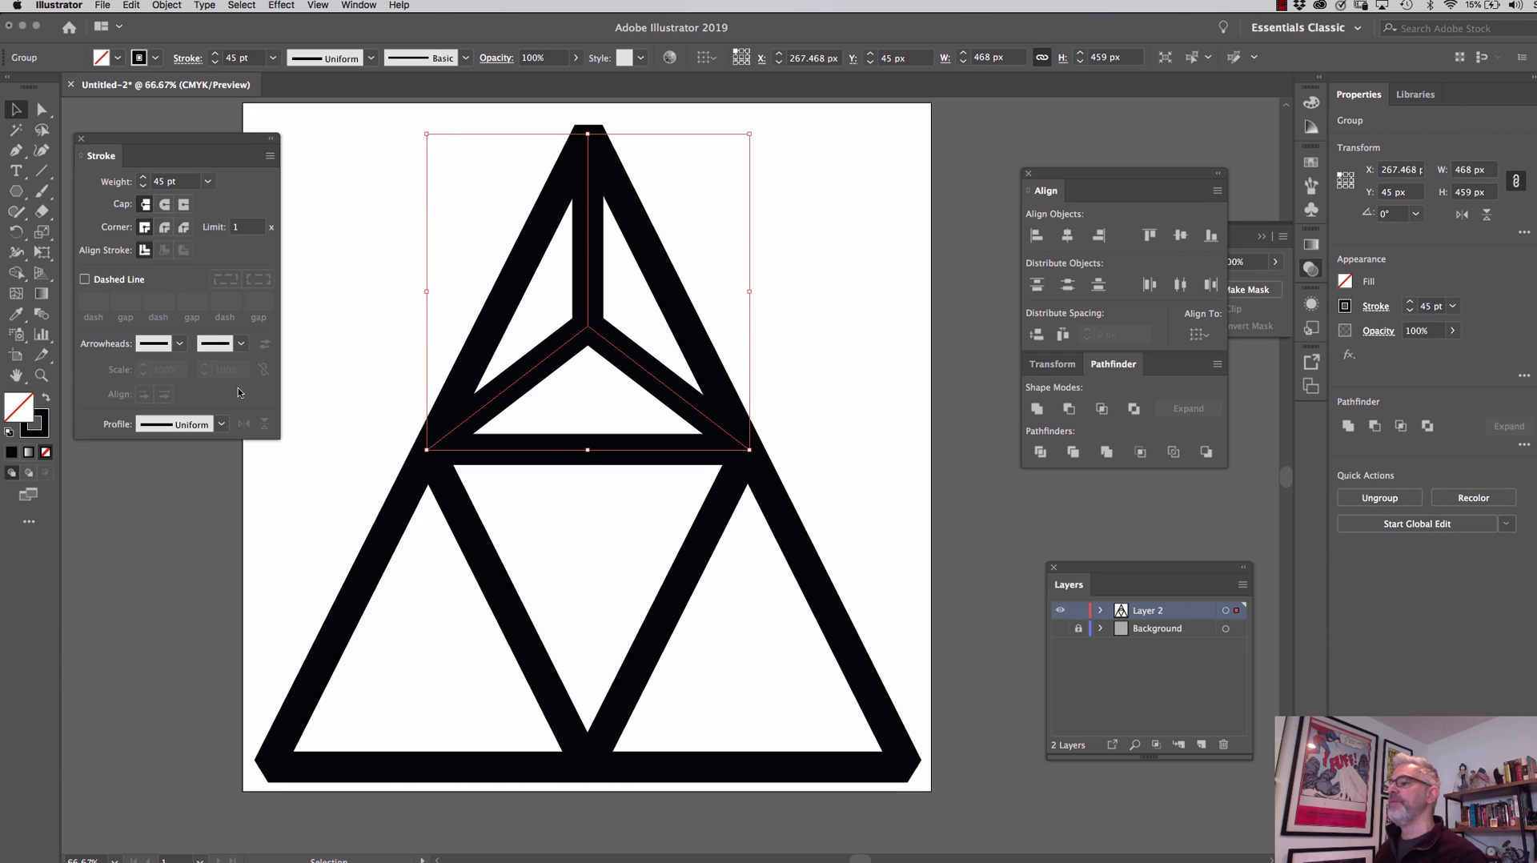
- Make a horizontally reflected copy of the upper spoke group with Object > Transform > Reflect
click(166, 5)
mouse_move(208, 21)
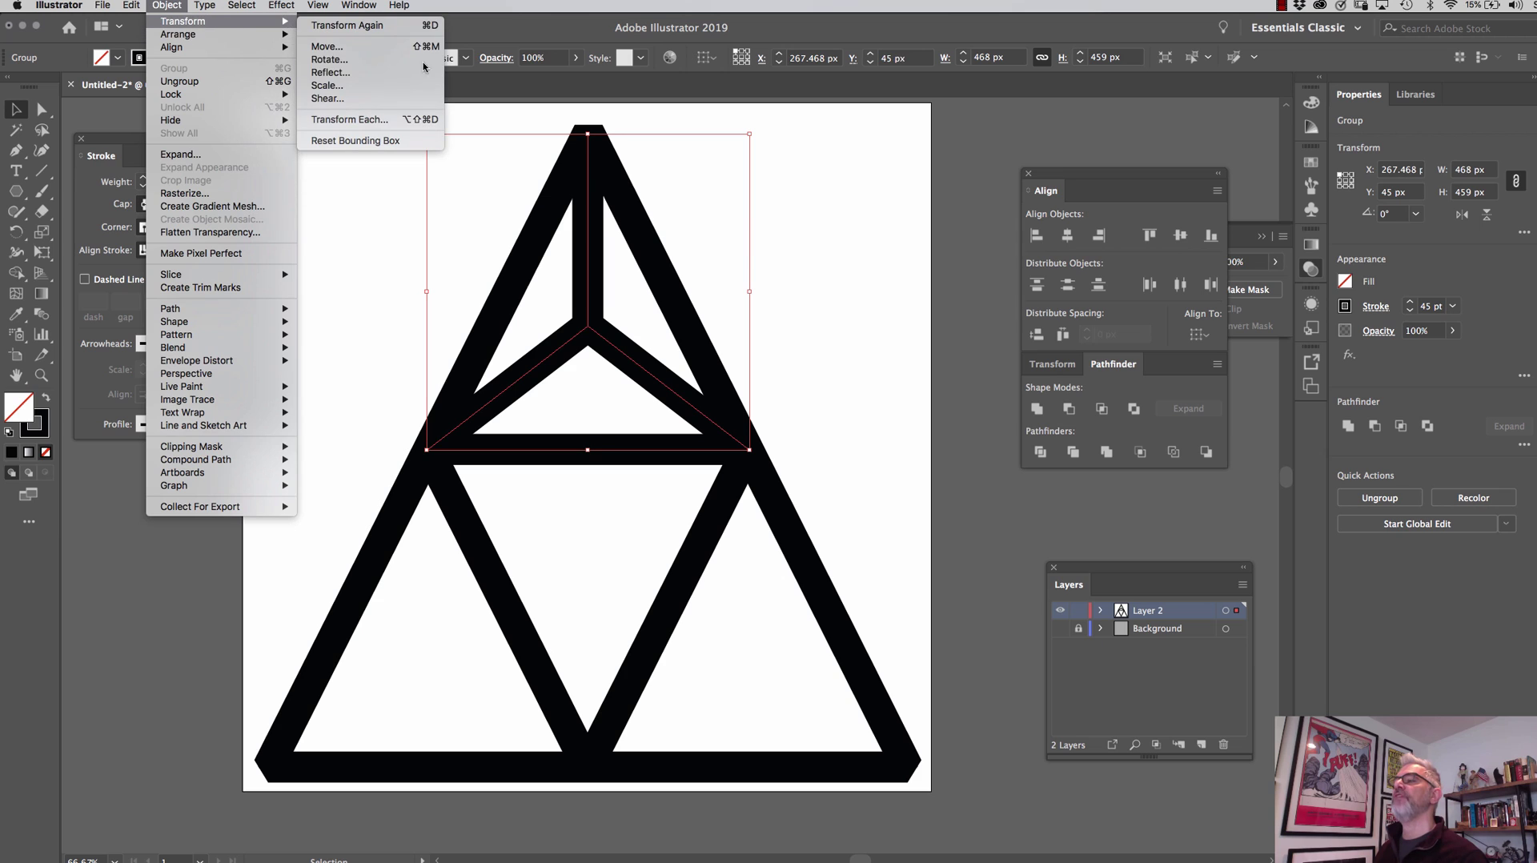
click(403, 74)
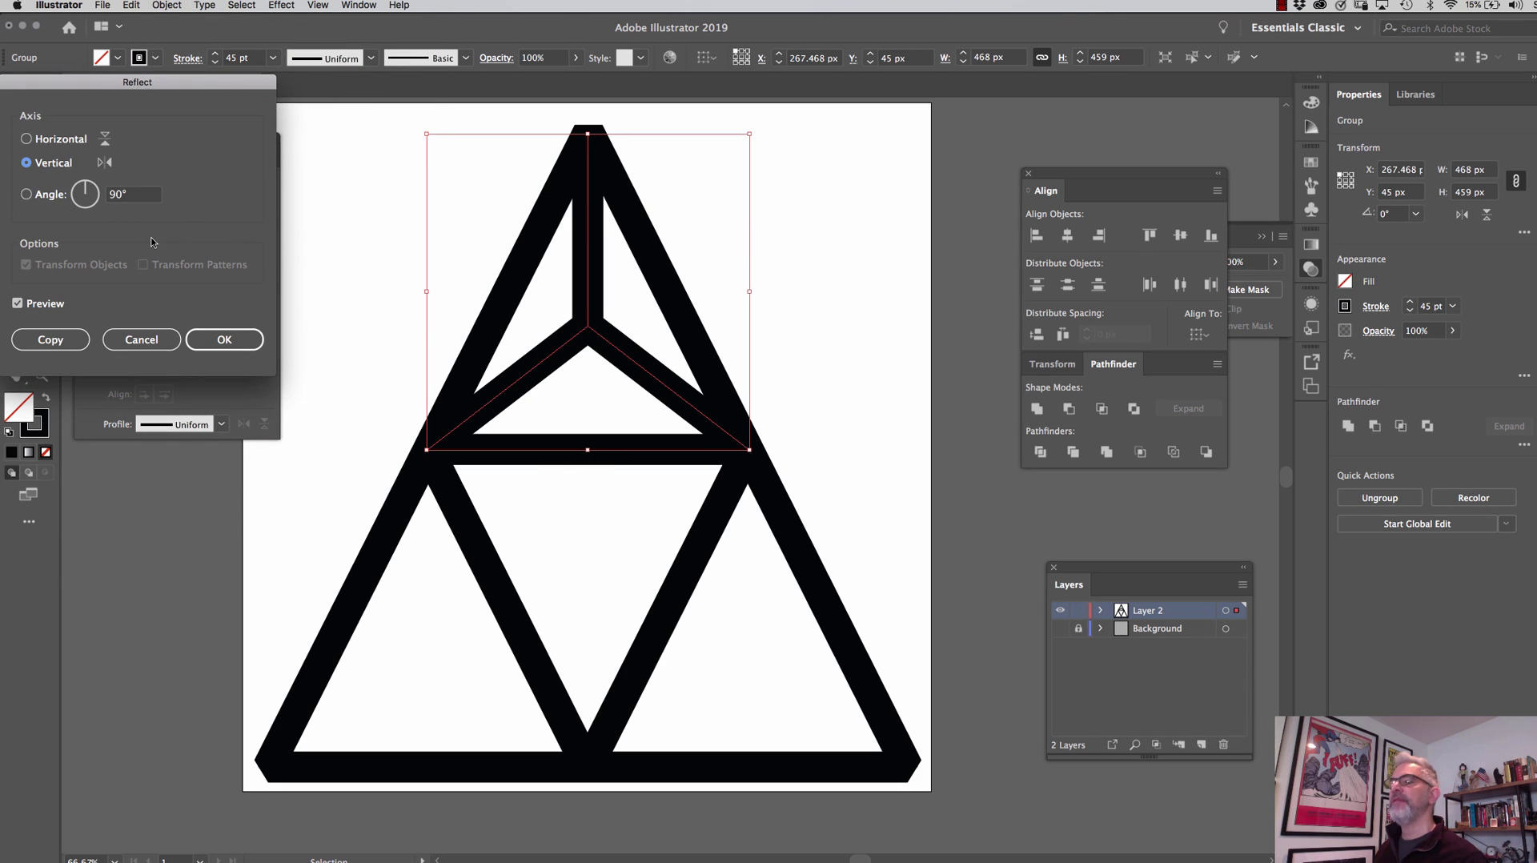
click(26, 139)
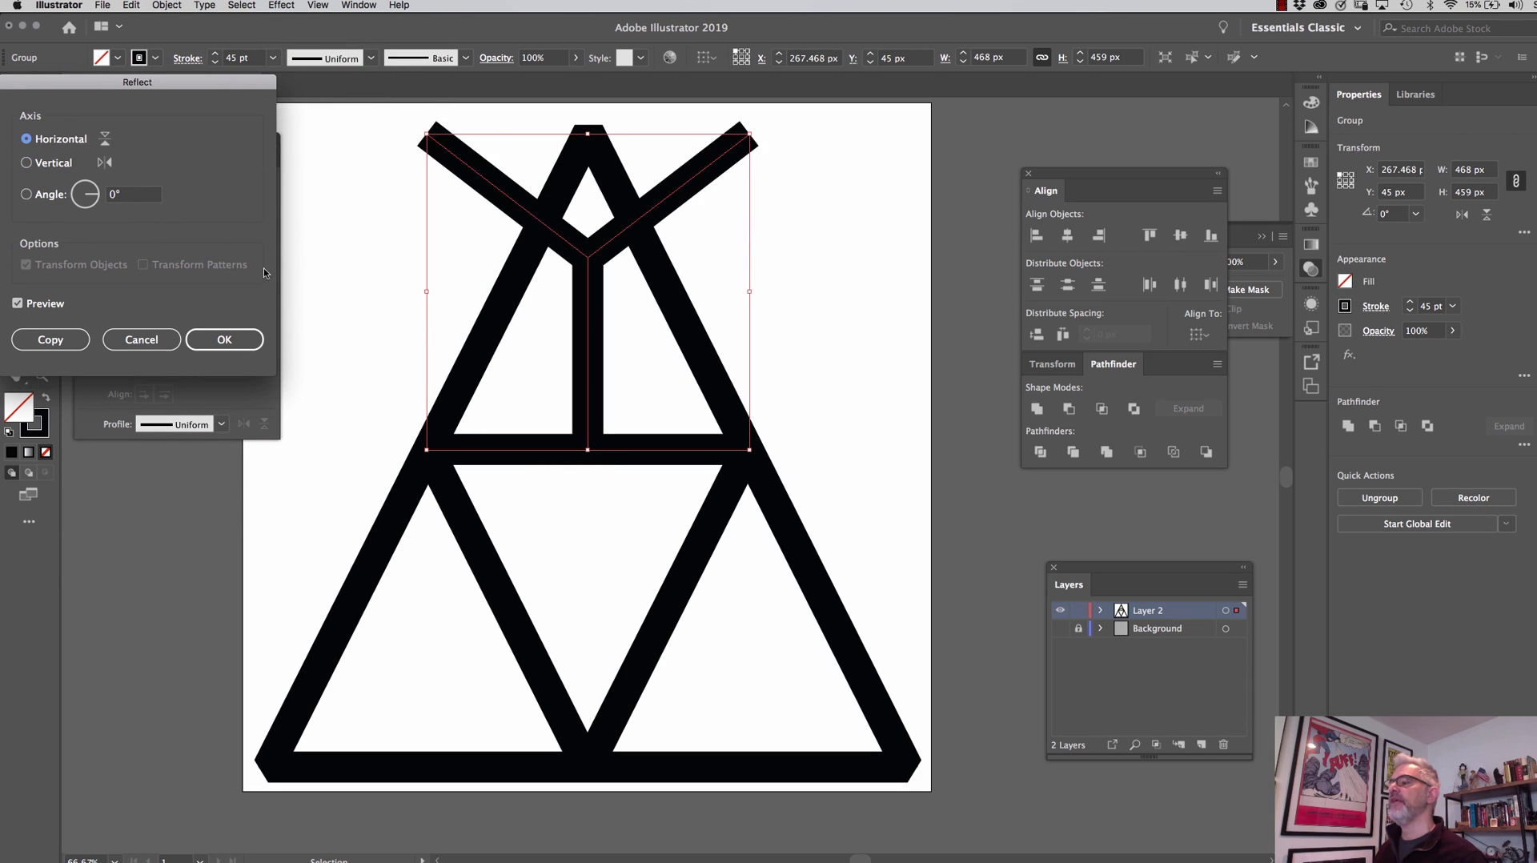
click(50, 340)
- Nudge the flipped copy down into the inverted middle triangle, checking the fit in Outline view
key(shift+Down)
key(shift+Down)
key(shift+Down)
key(shift+Down)
key(shift+Down)
key(shift+Down)
key(shift+Down)
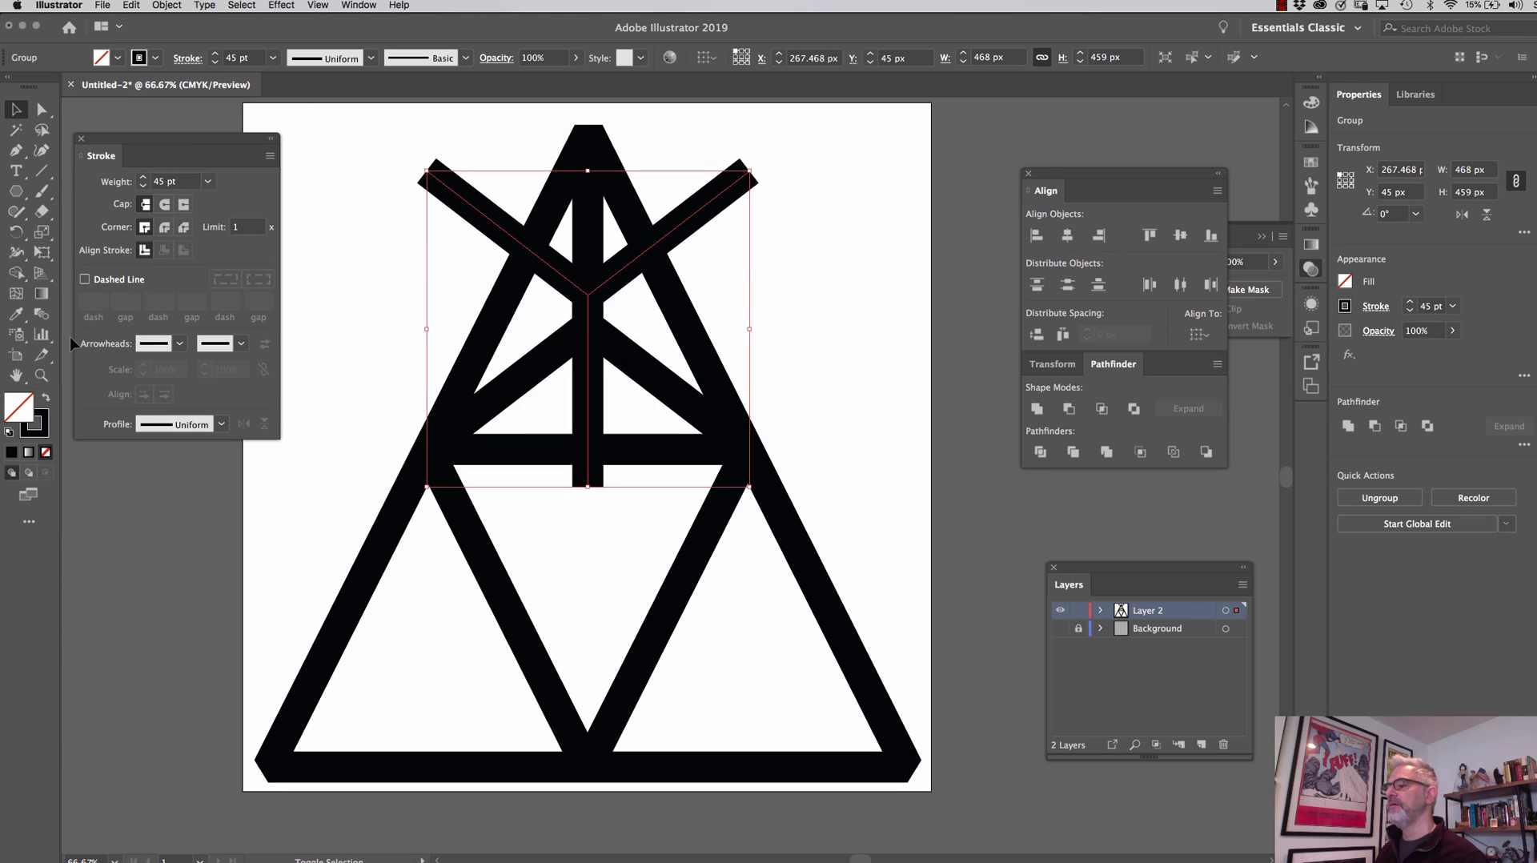
key(shift+Down)
key(shift+Down)
key(shift+Down)
key(shift+Down)
key(shift+Down)
key(shift+Down)
key(shift+Down)
key(shift+Down)
key(shift+Down)
key(shift+Down)
key(shift+Down)
key(shift+Down)
key(shift+Down)
key(shift+Down)
key(shift+Down)
key(shift+Down)
key(shift+Down)
key(shift+Down)
key(shift+Down)
key(shift+Down)
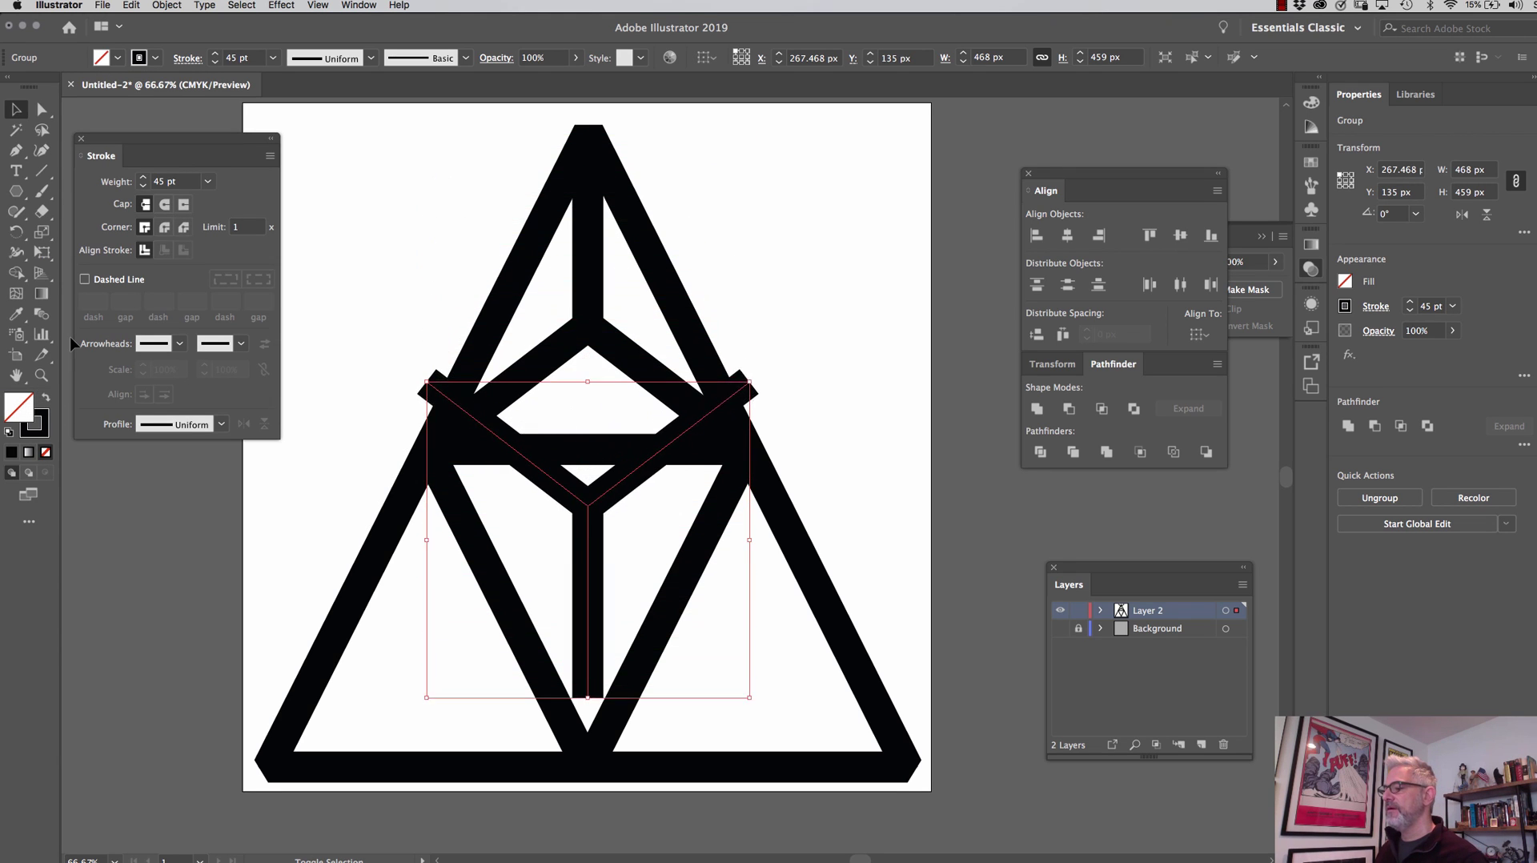
key(shift+Down)
key(shift+Down)
key(shift+Down)
key(shift+Down)
key(shift+Down)
key(shift+Down)
key(shift+Down)
key(shift+Down)
key(shift+Down)
key(shift+Down)
key(shift+Down)
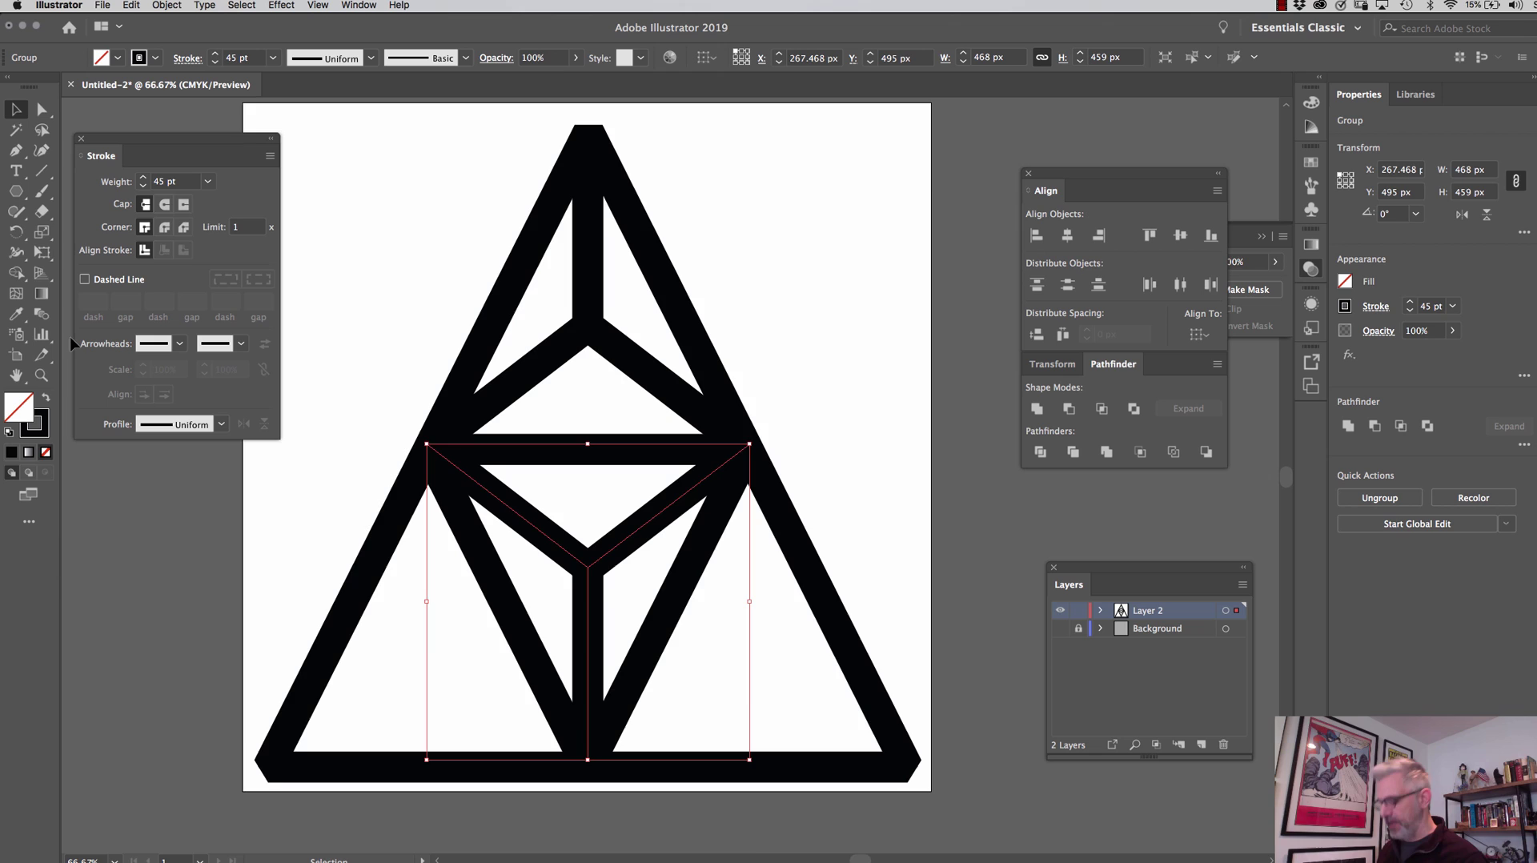
key(super+y)
key(Down)
key(Down)
key(Down)
key(Down)
key(Down)
key(Down)
key(Down)
key(Down)
key(Down)
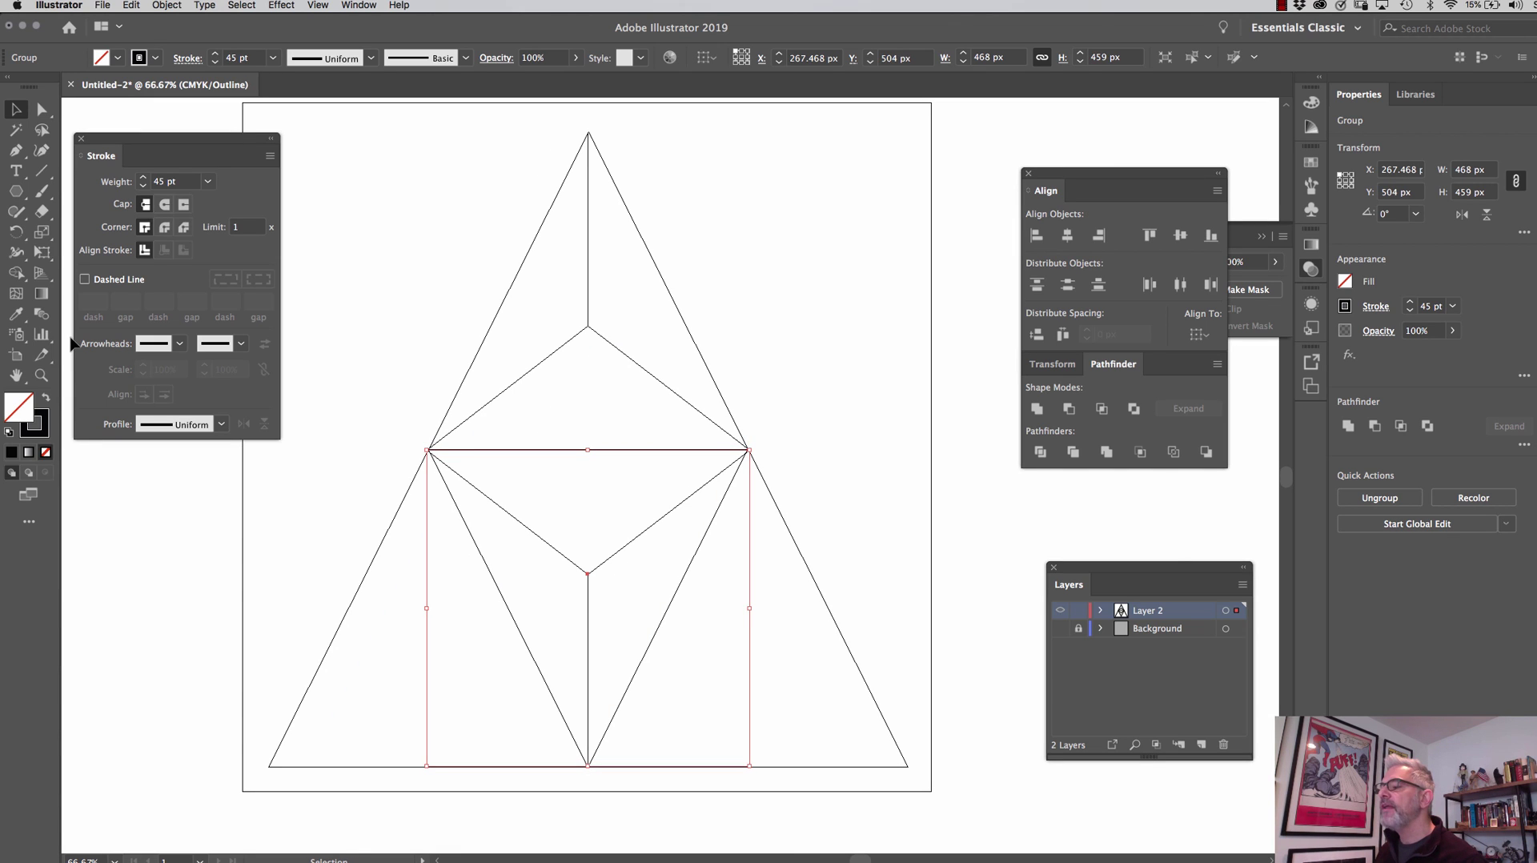
click(41, 375)
drag(480, 421, 907, 520)
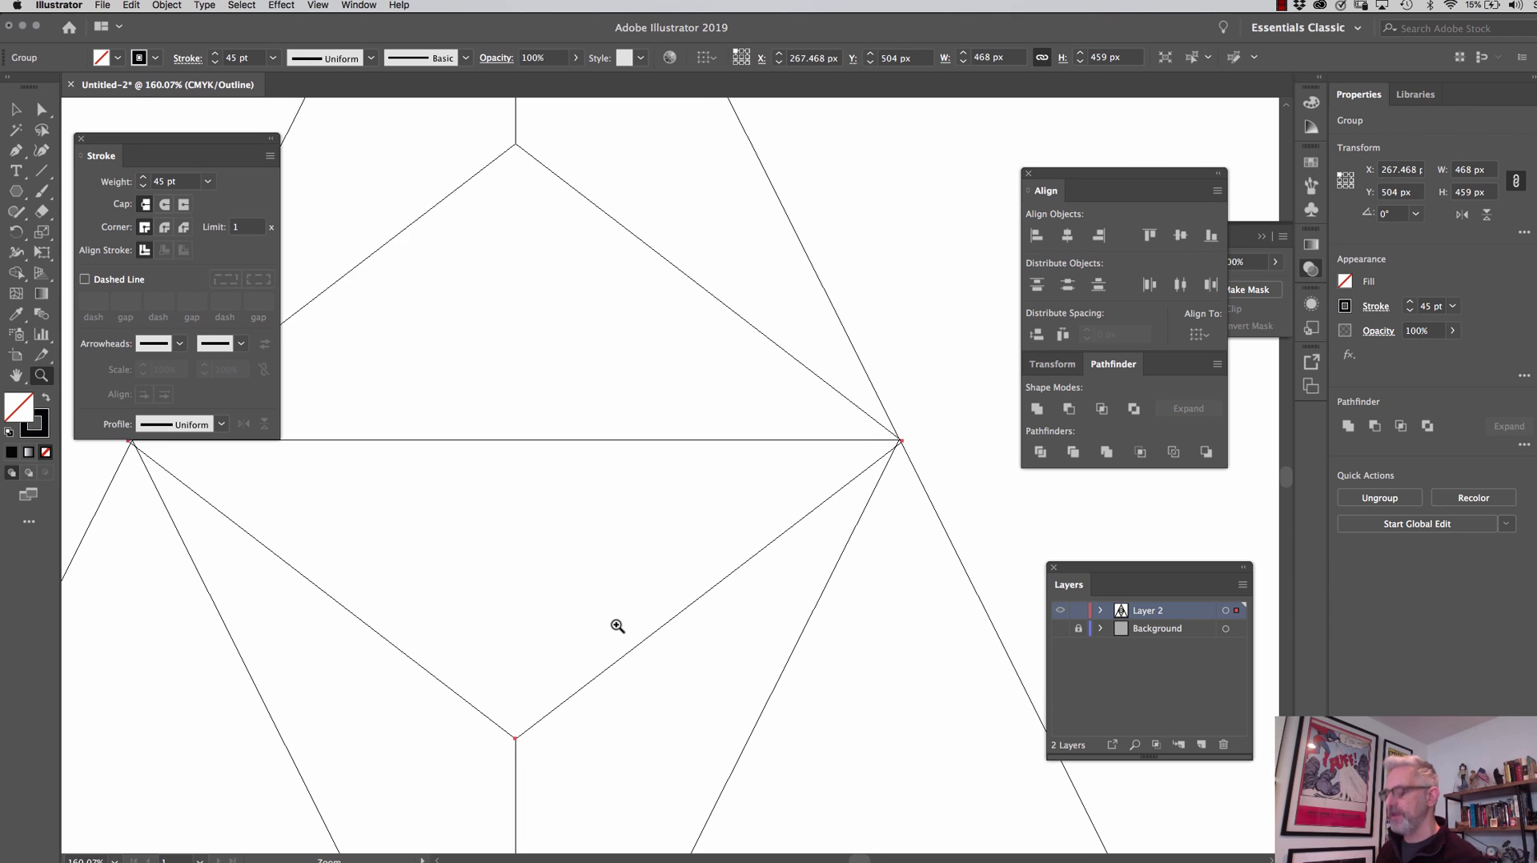
key(super+minus)
key(super+minus)
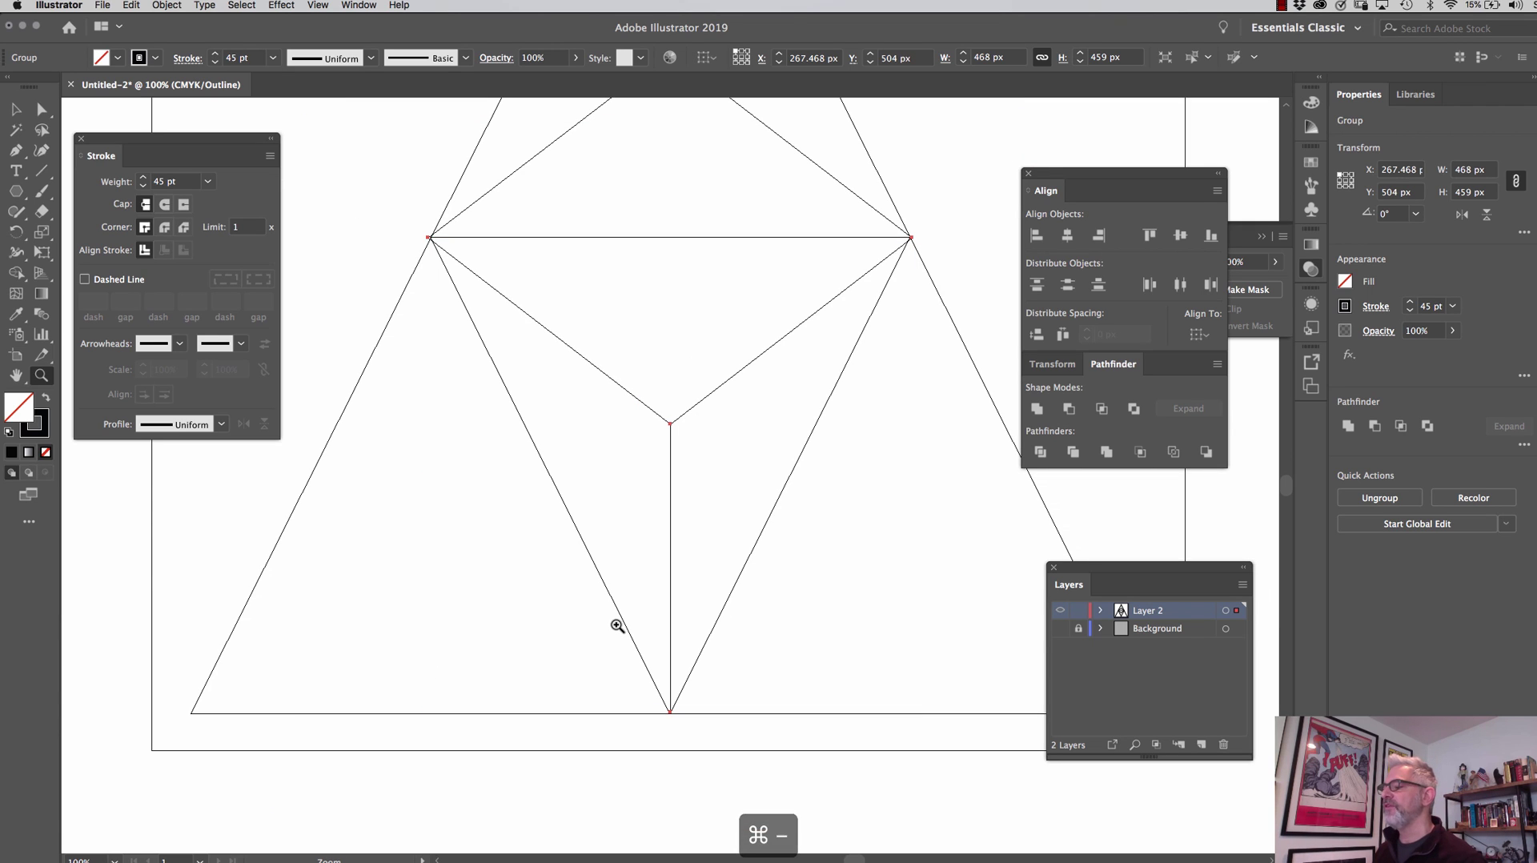
key(super+y)
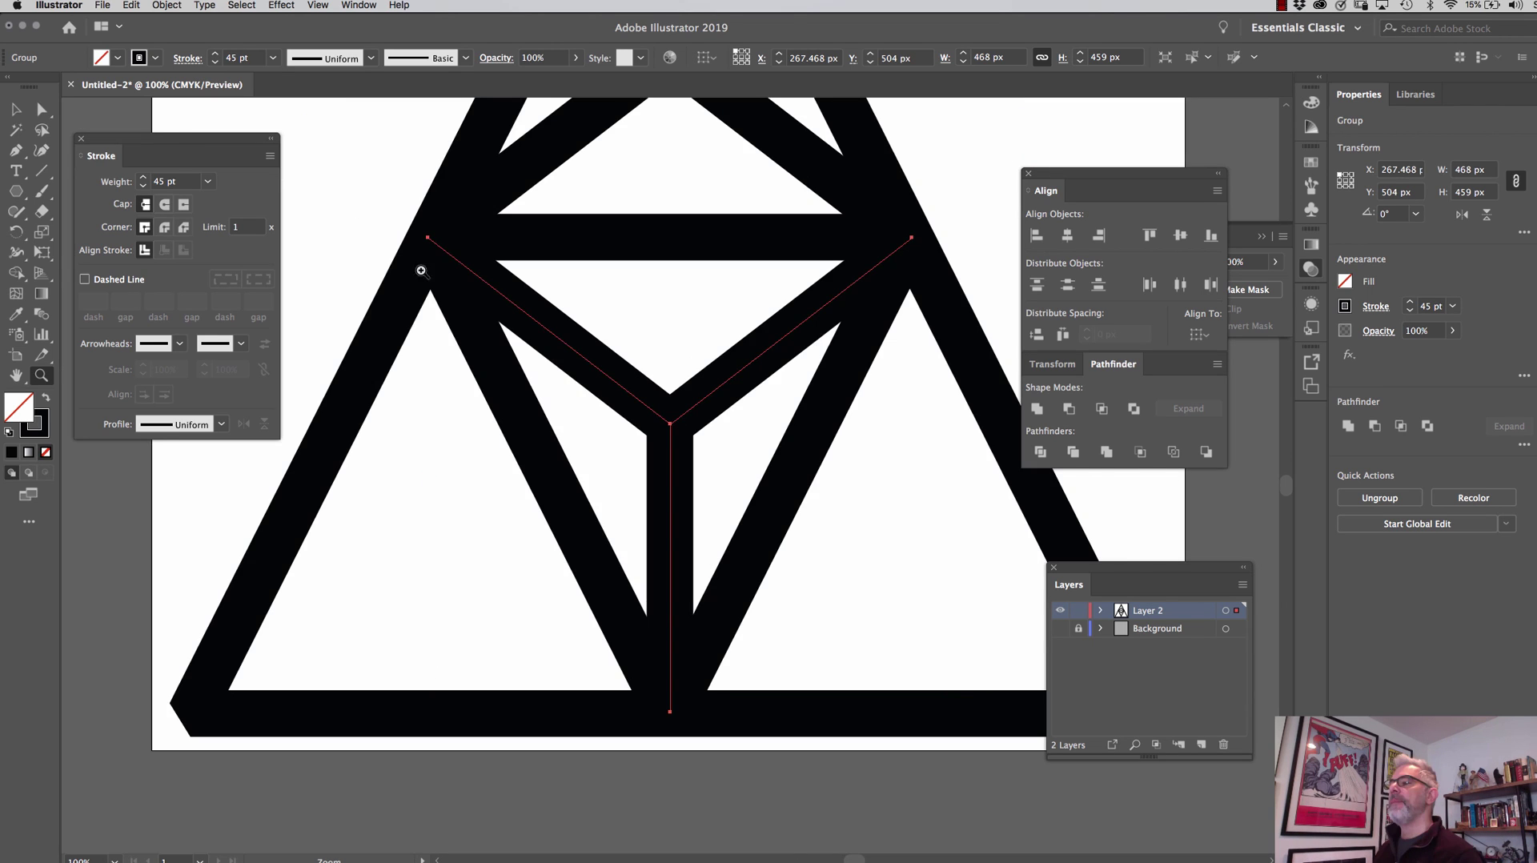
- Copy the upper spoke group into the lower-left triangle and align it there
key(super+minus)
key(super+minus)
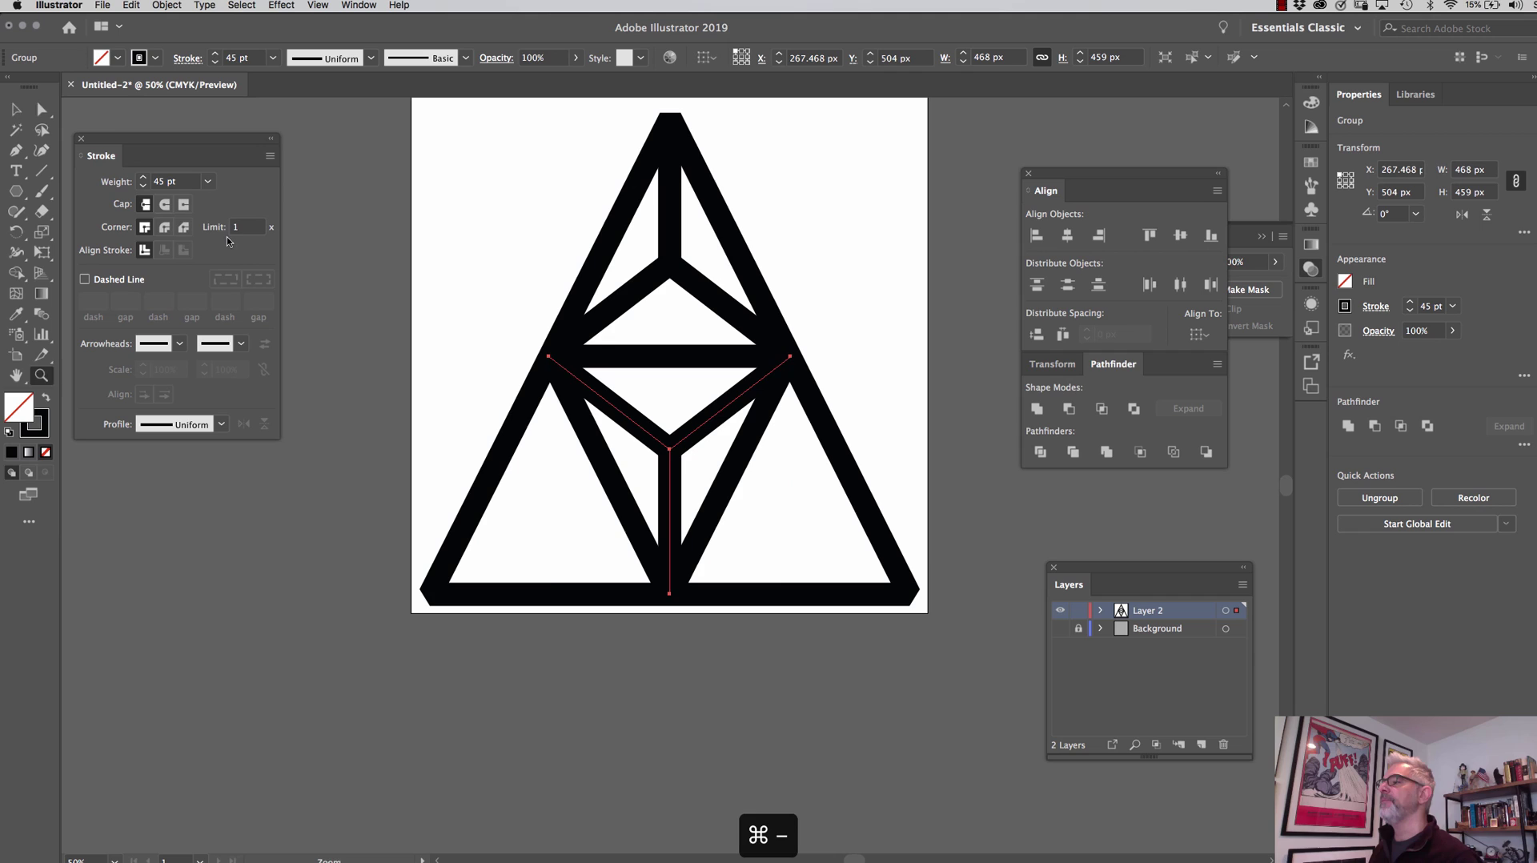
click(695, 285)
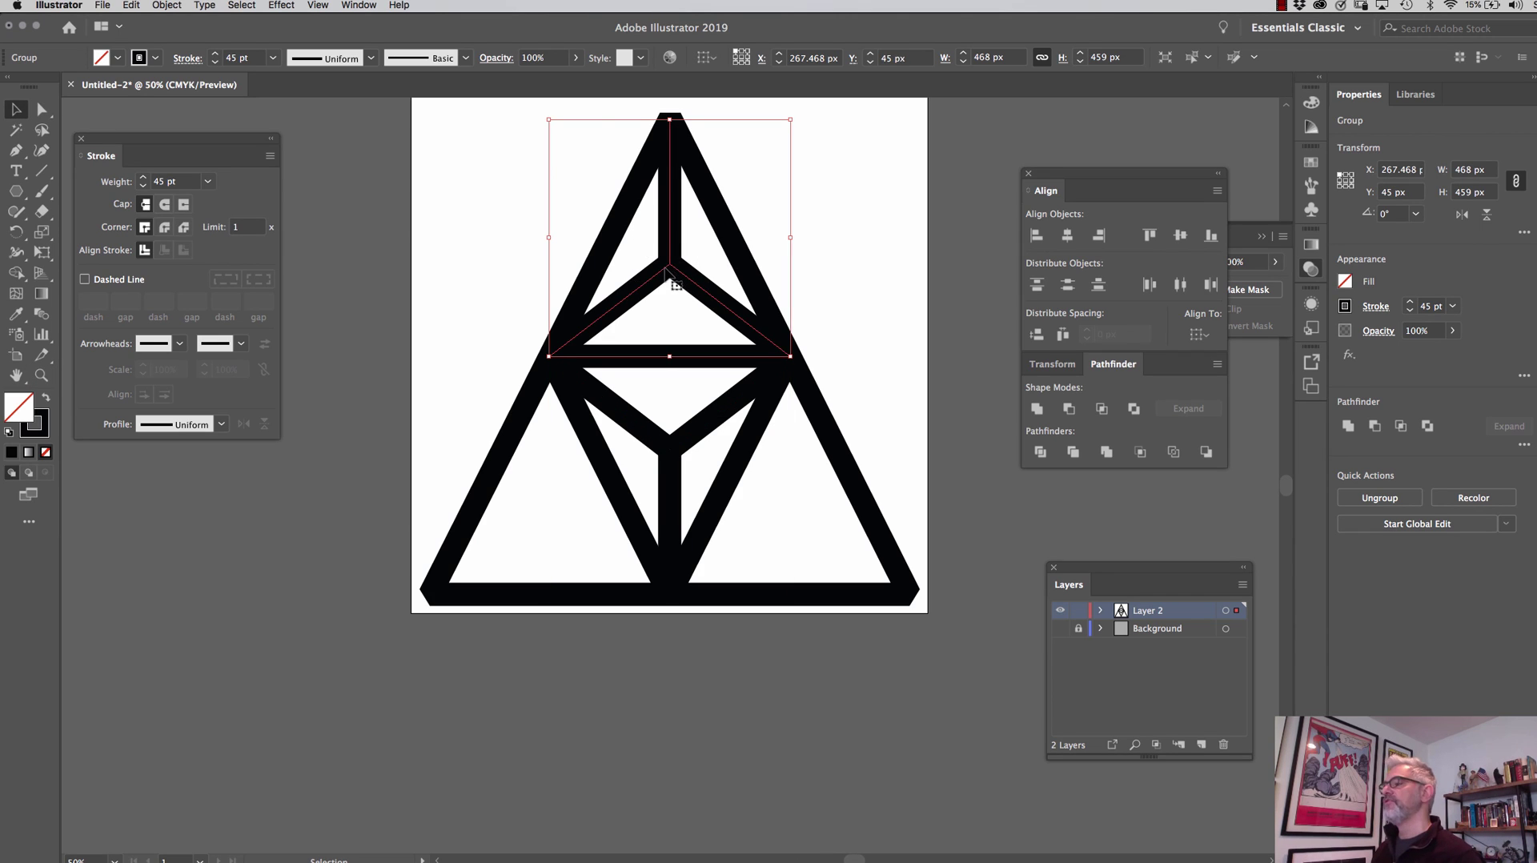
drag(671, 276, 497, 563)
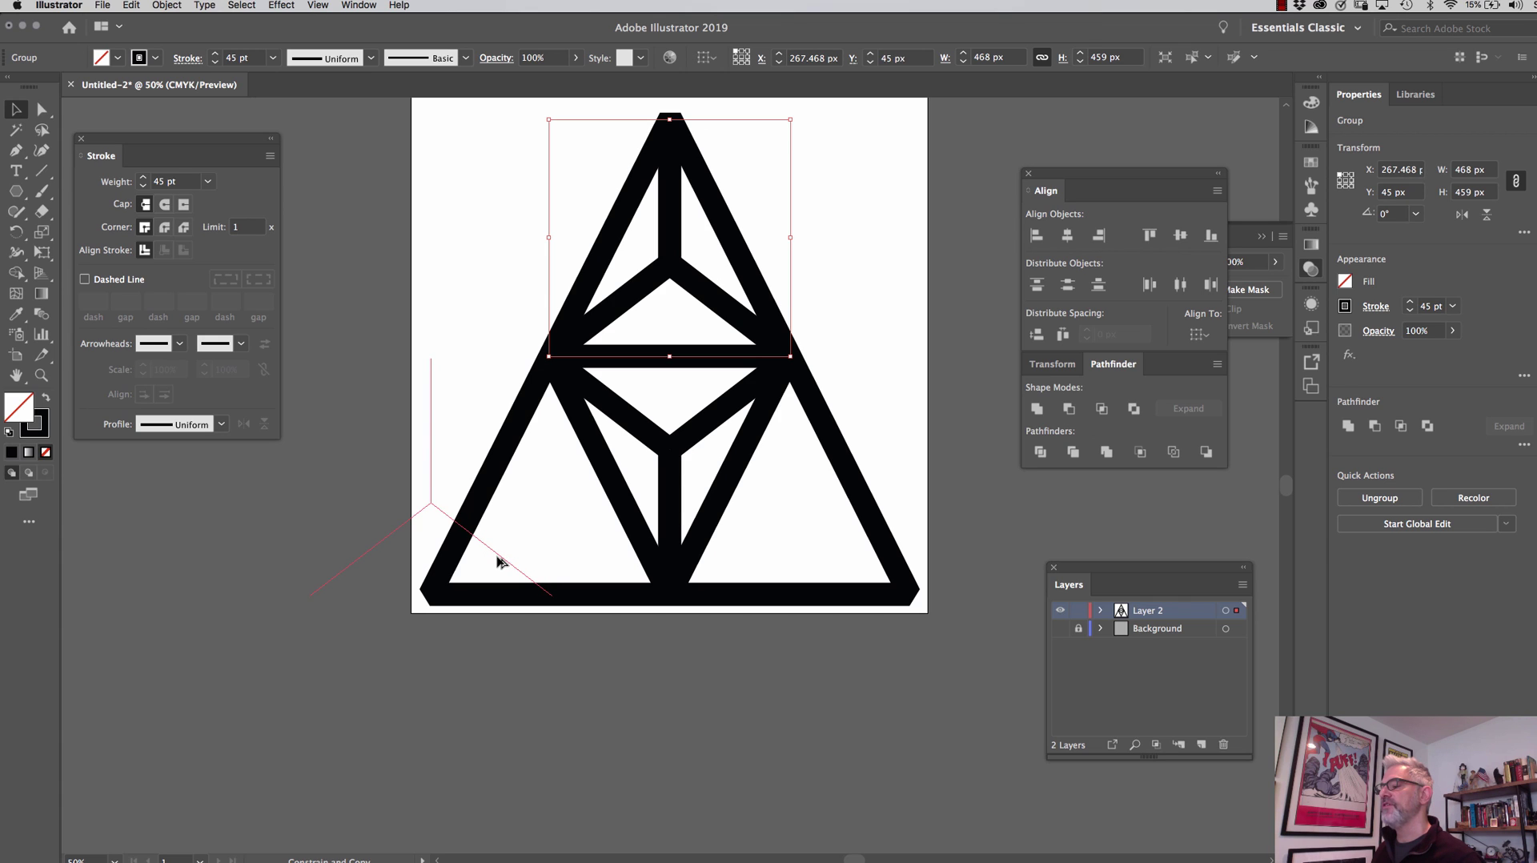
drag(498, 561, 603, 553)
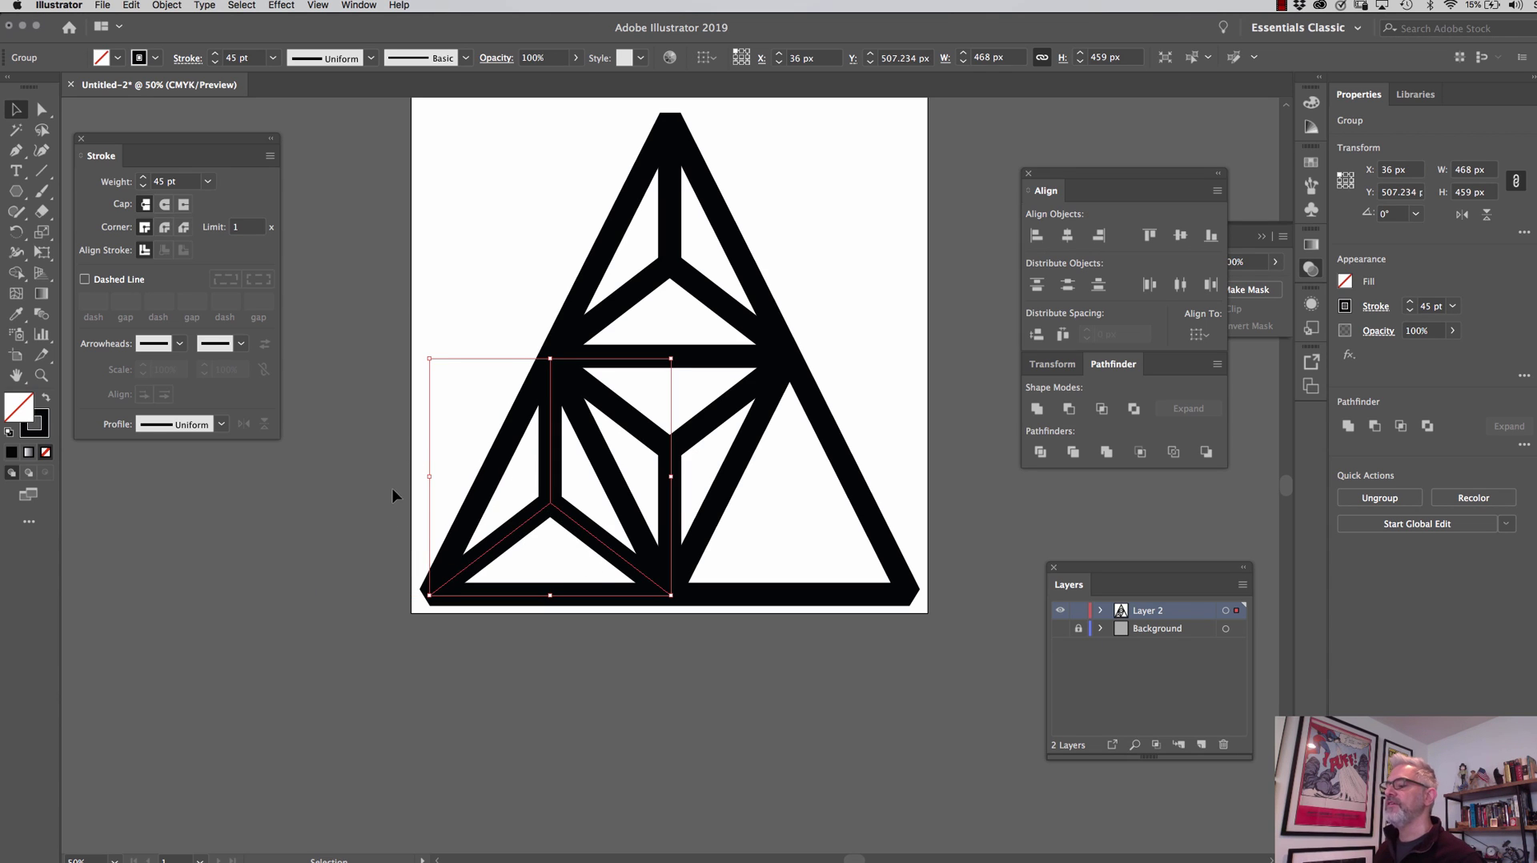
shift+click(599, 478)
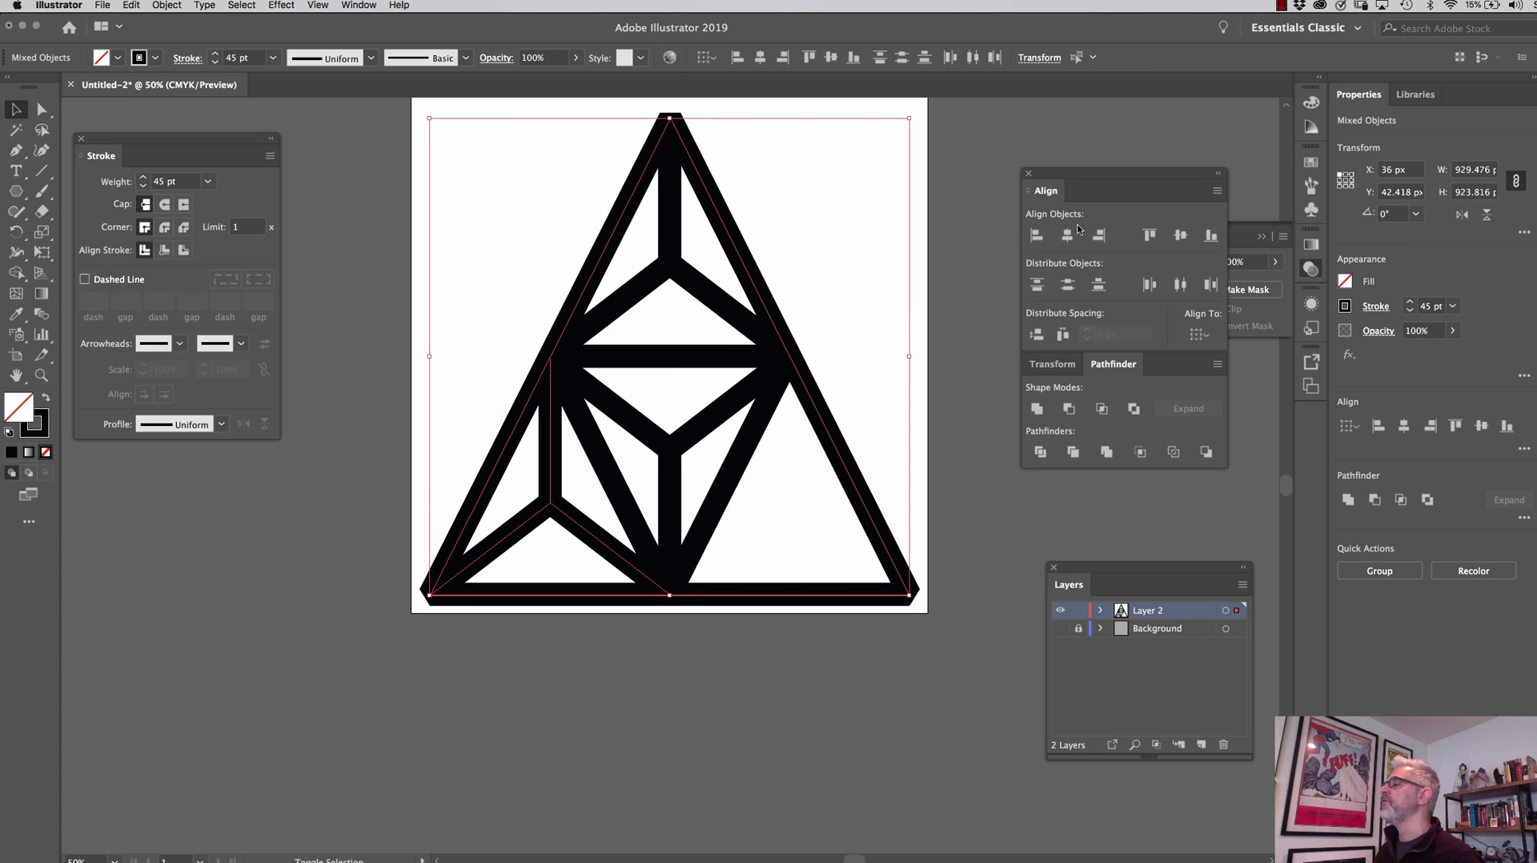
click(1036, 235)
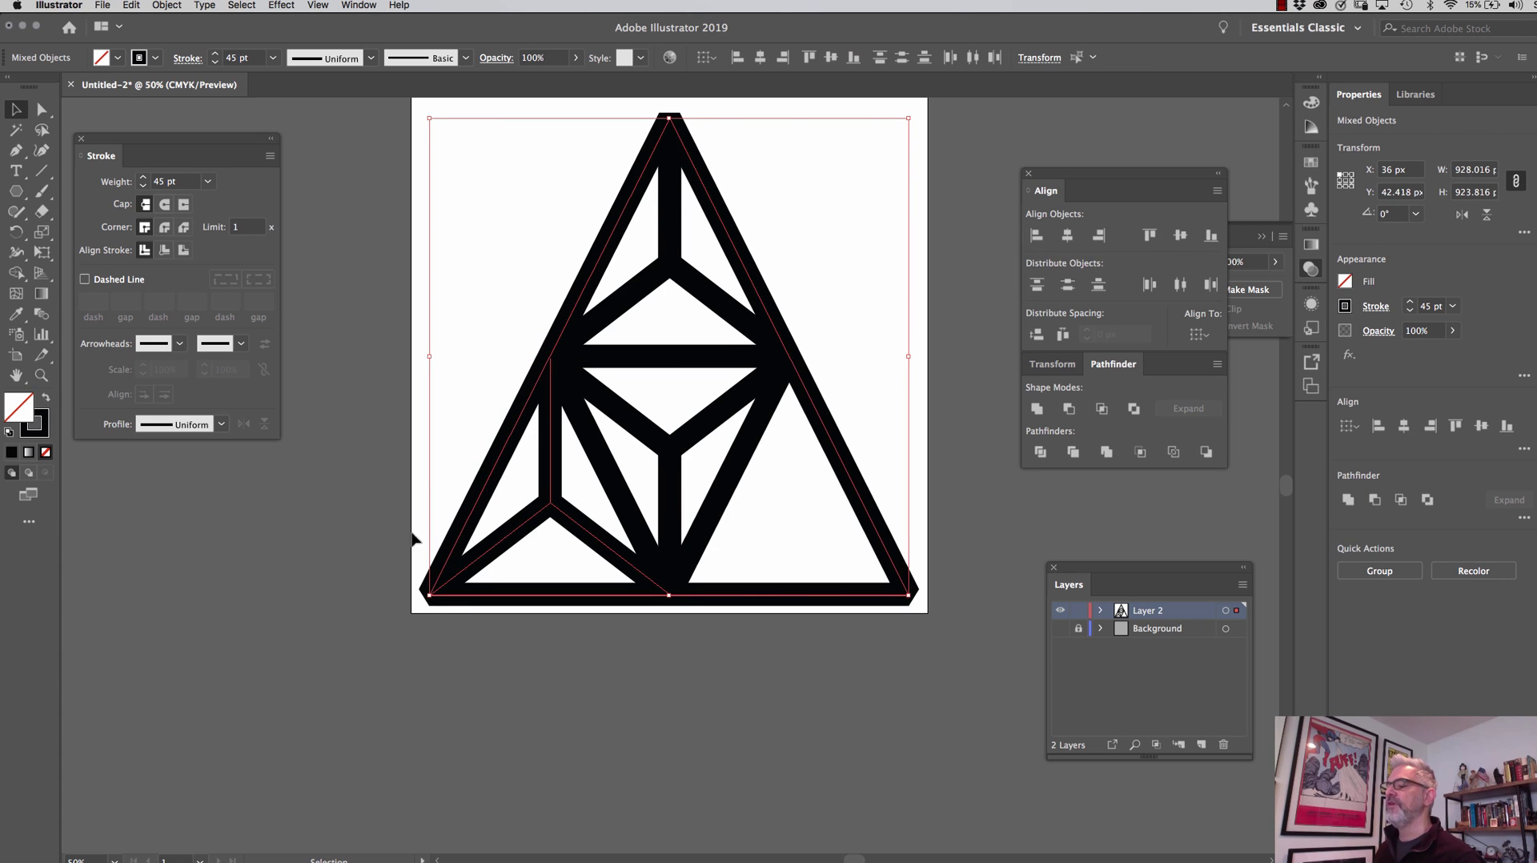
click(521, 492)
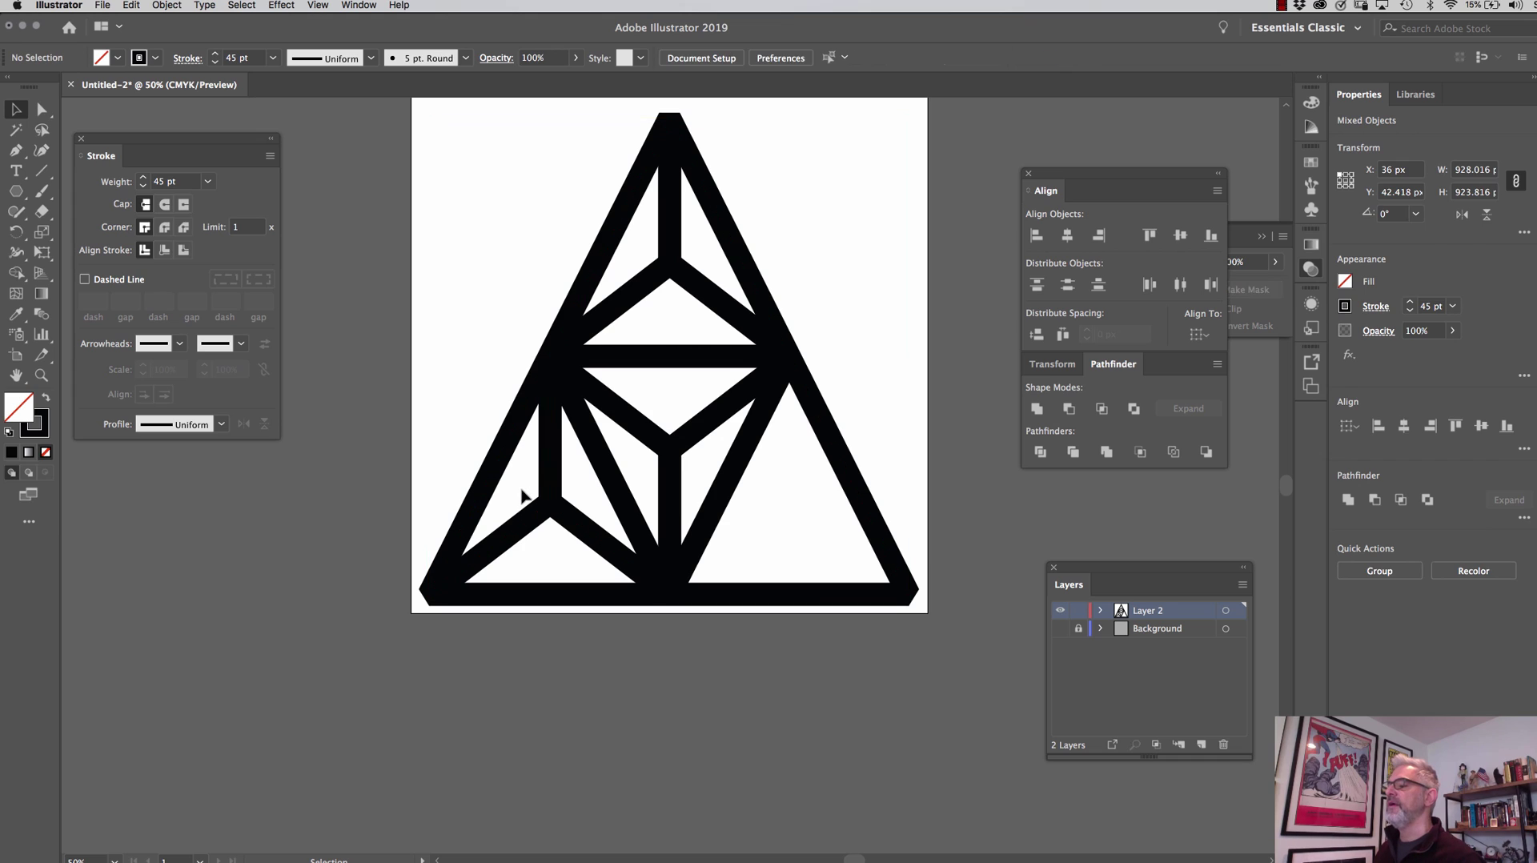
- Copy the lower-left spoke group across into the lower-right triangle
click(573, 521)
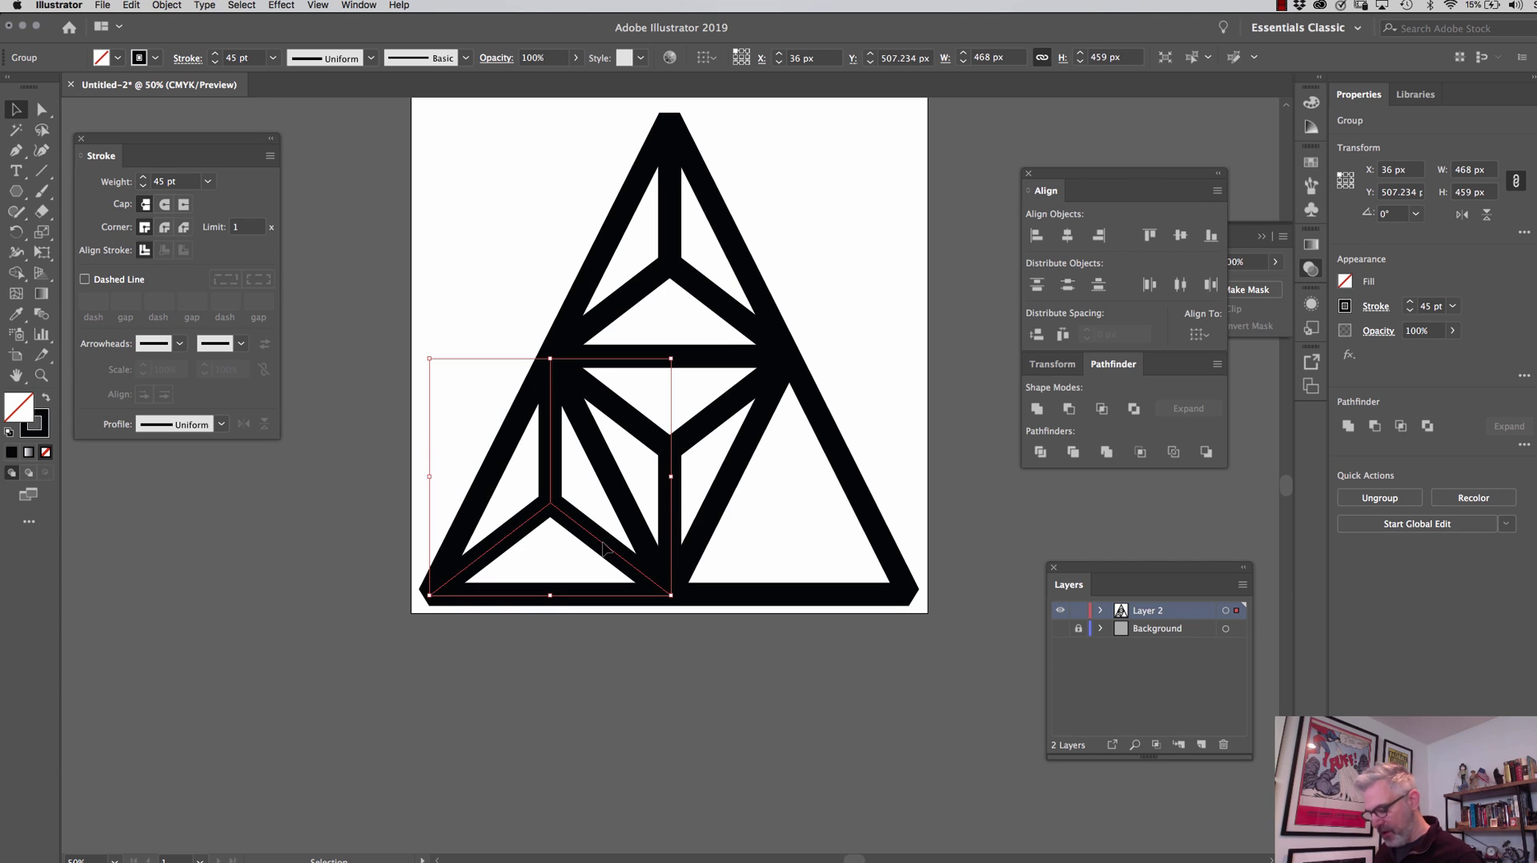
drag(604, 548, 842, 552)
click(953, 362)
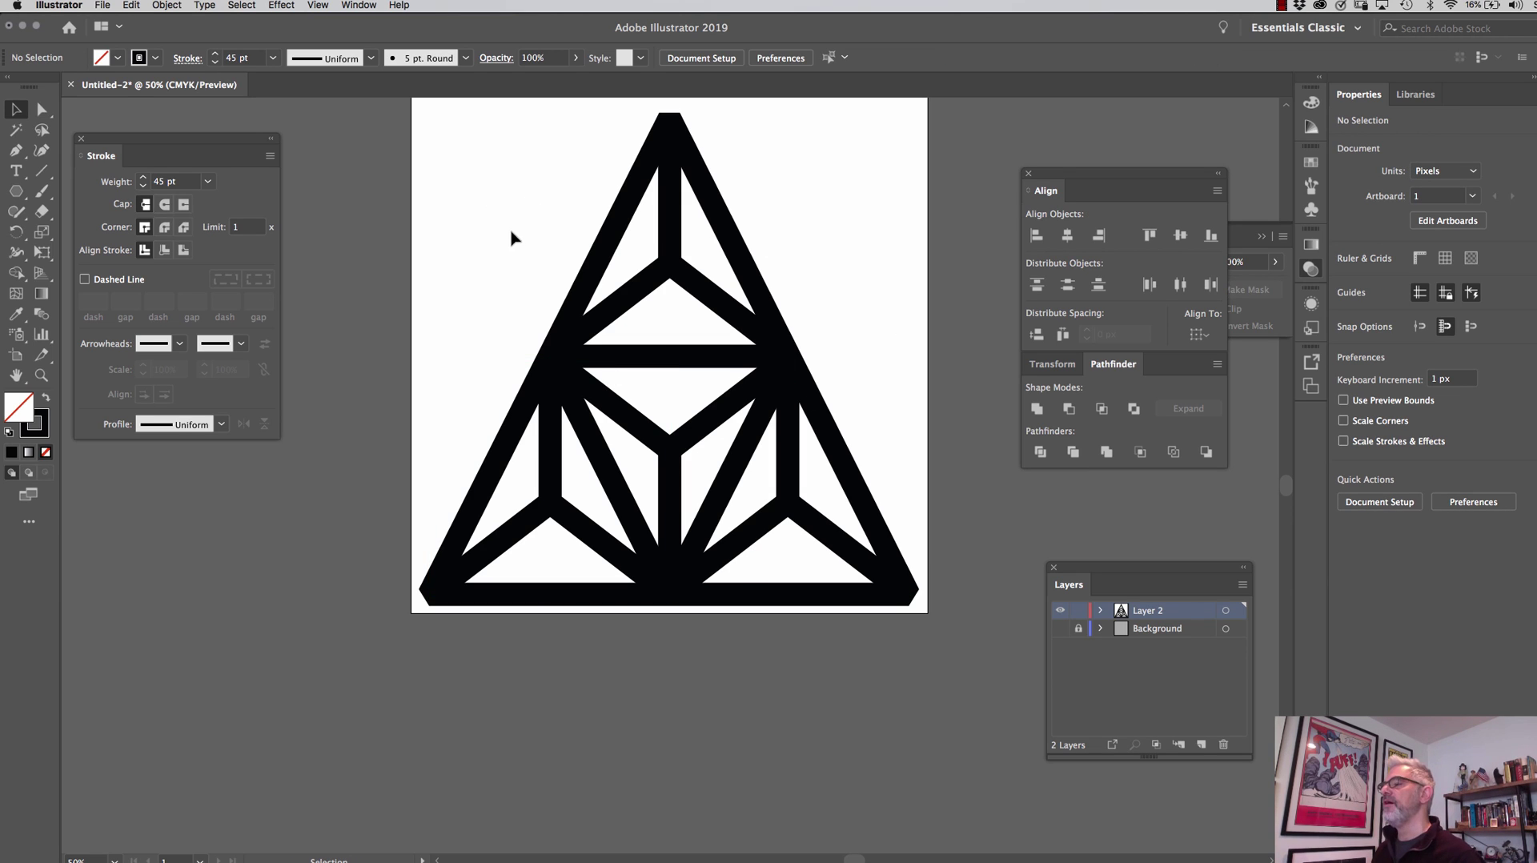
drag(513, 237, 835, 610)
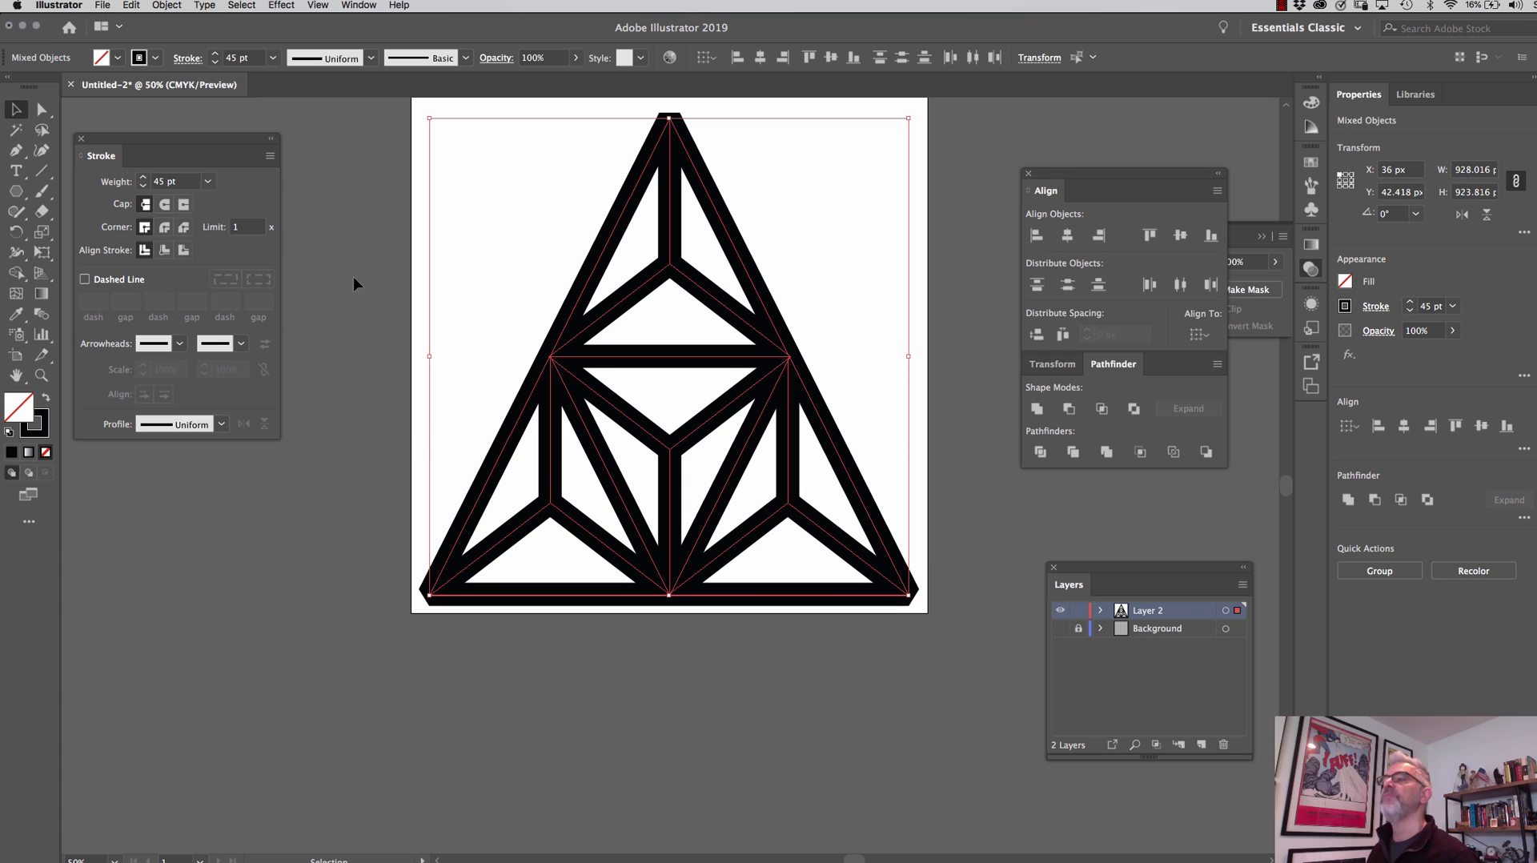
- Lower the stroke weight of all triangle lines and spokes from 45 pt to 30 pt
click(215, 64)
click(214, 63)
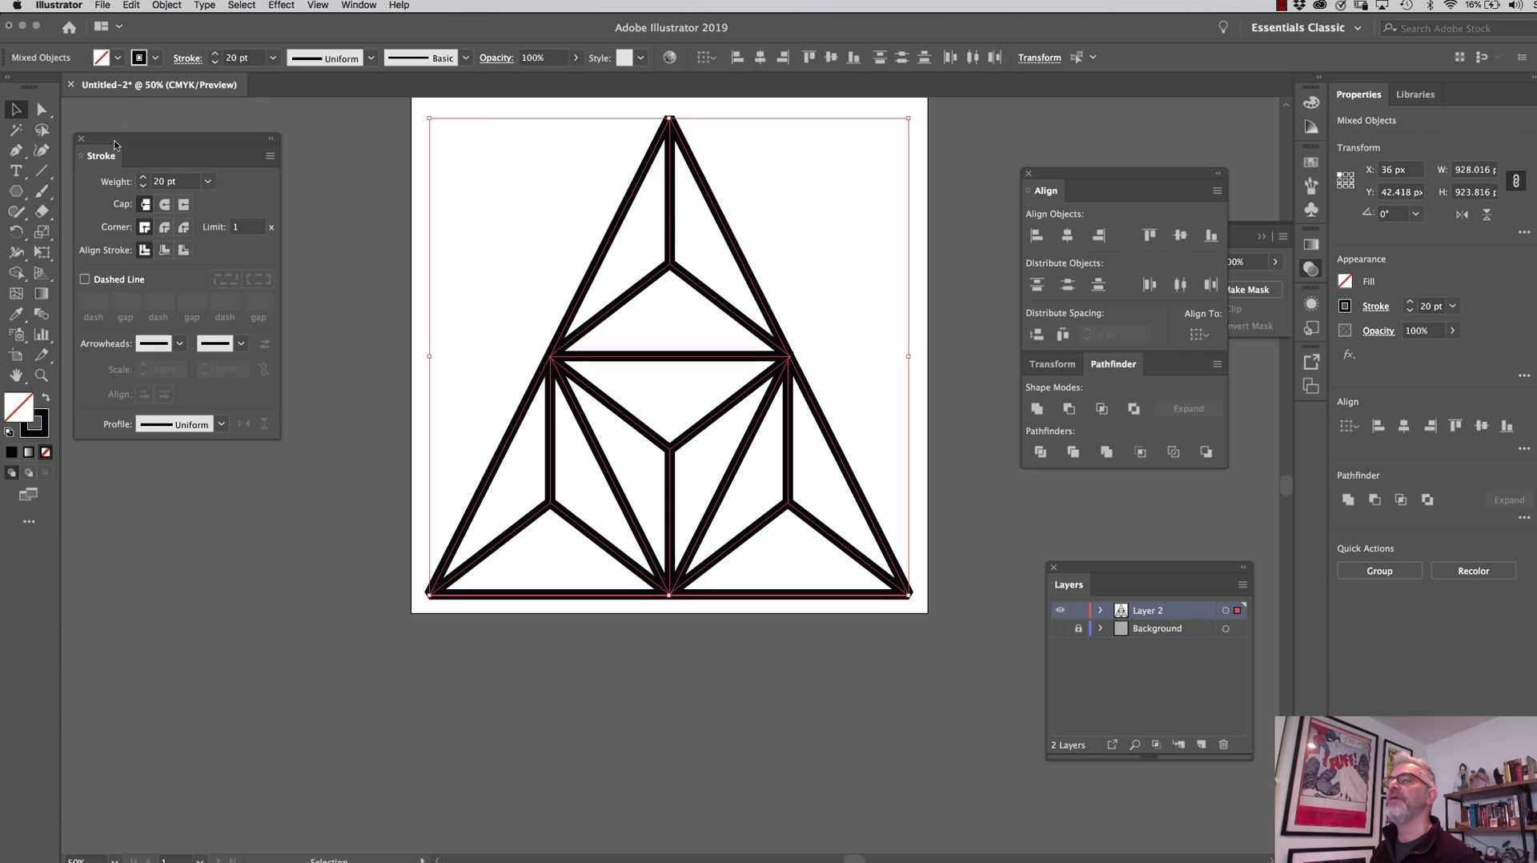
shift+click(215, 54)
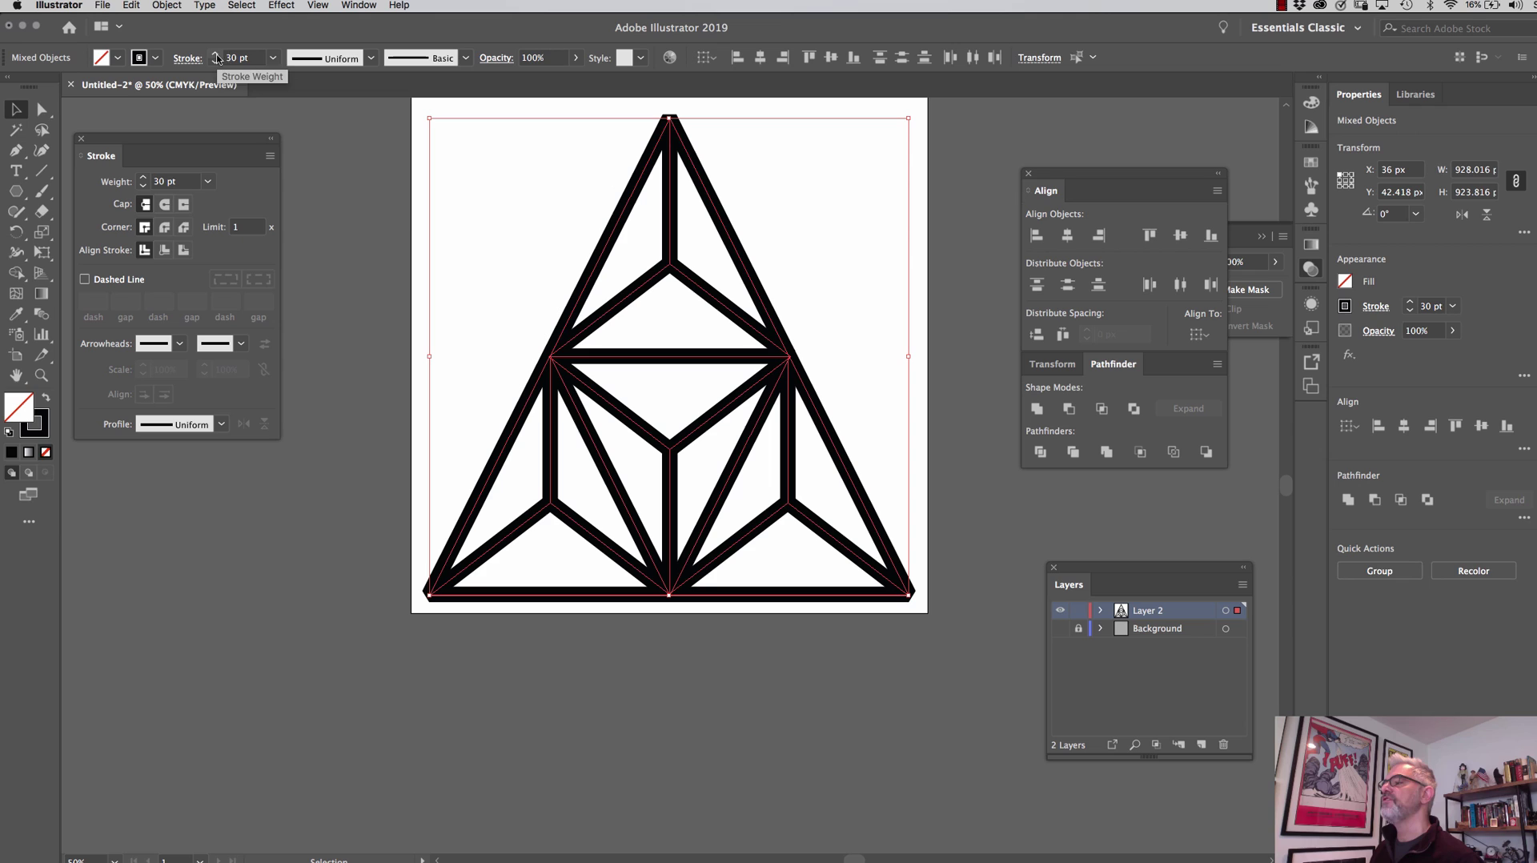
click(384, 320)
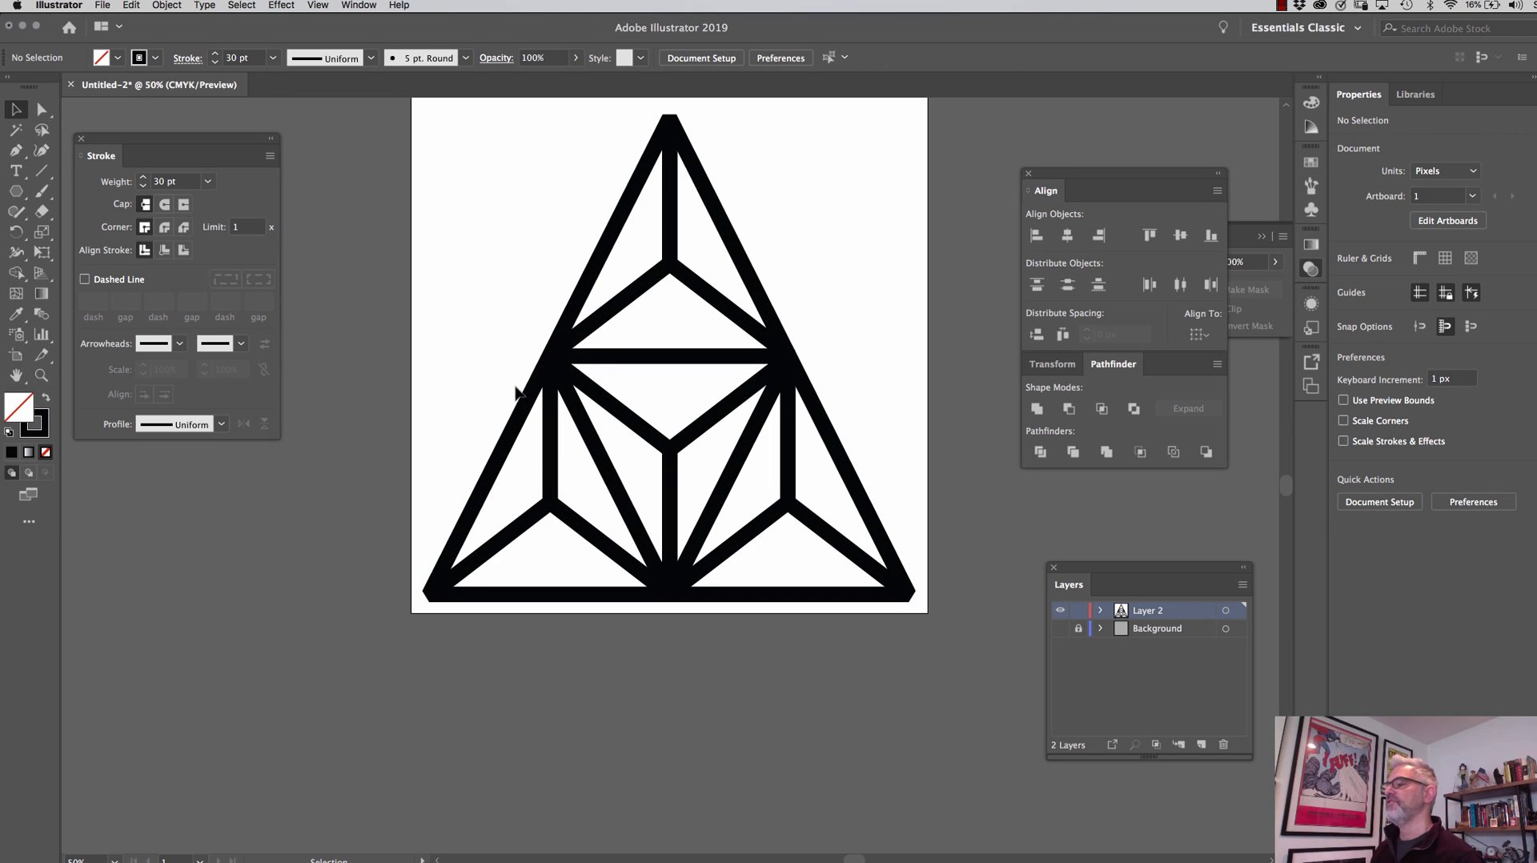
click(41, 375)
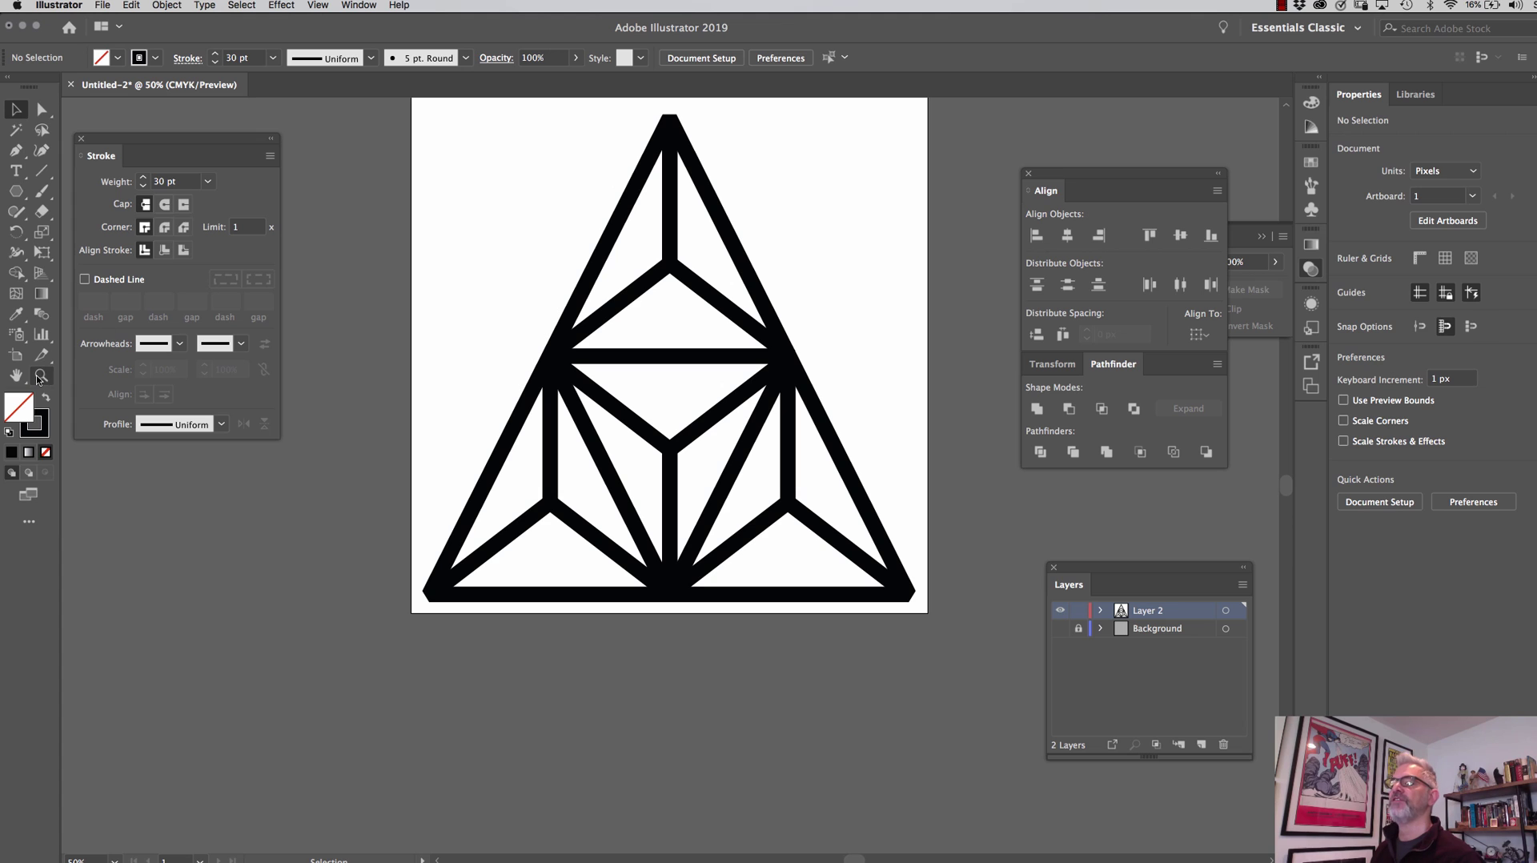
- Zoom in on the triangle's vertices in Outline view to inspect where the lines meet
drag(521, 169, 864, 488)
key(super+y)
drag(825, 658, 826, 658)
key(v)
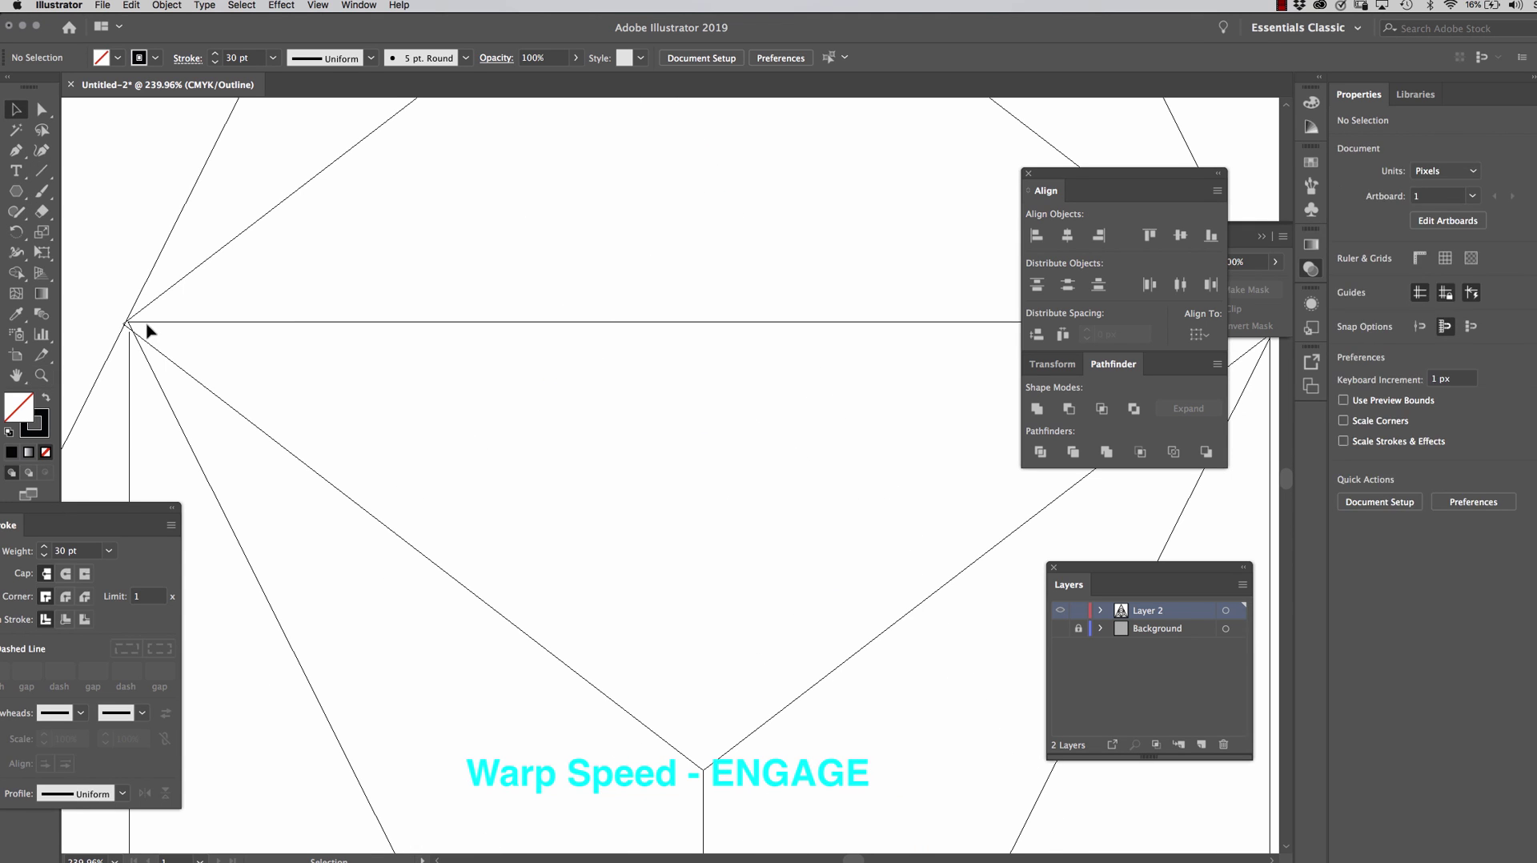
click(144, 329)
click(216, 329)
click(158, 365)
key(super+minus)
key(super+minus)
key(super+minus)
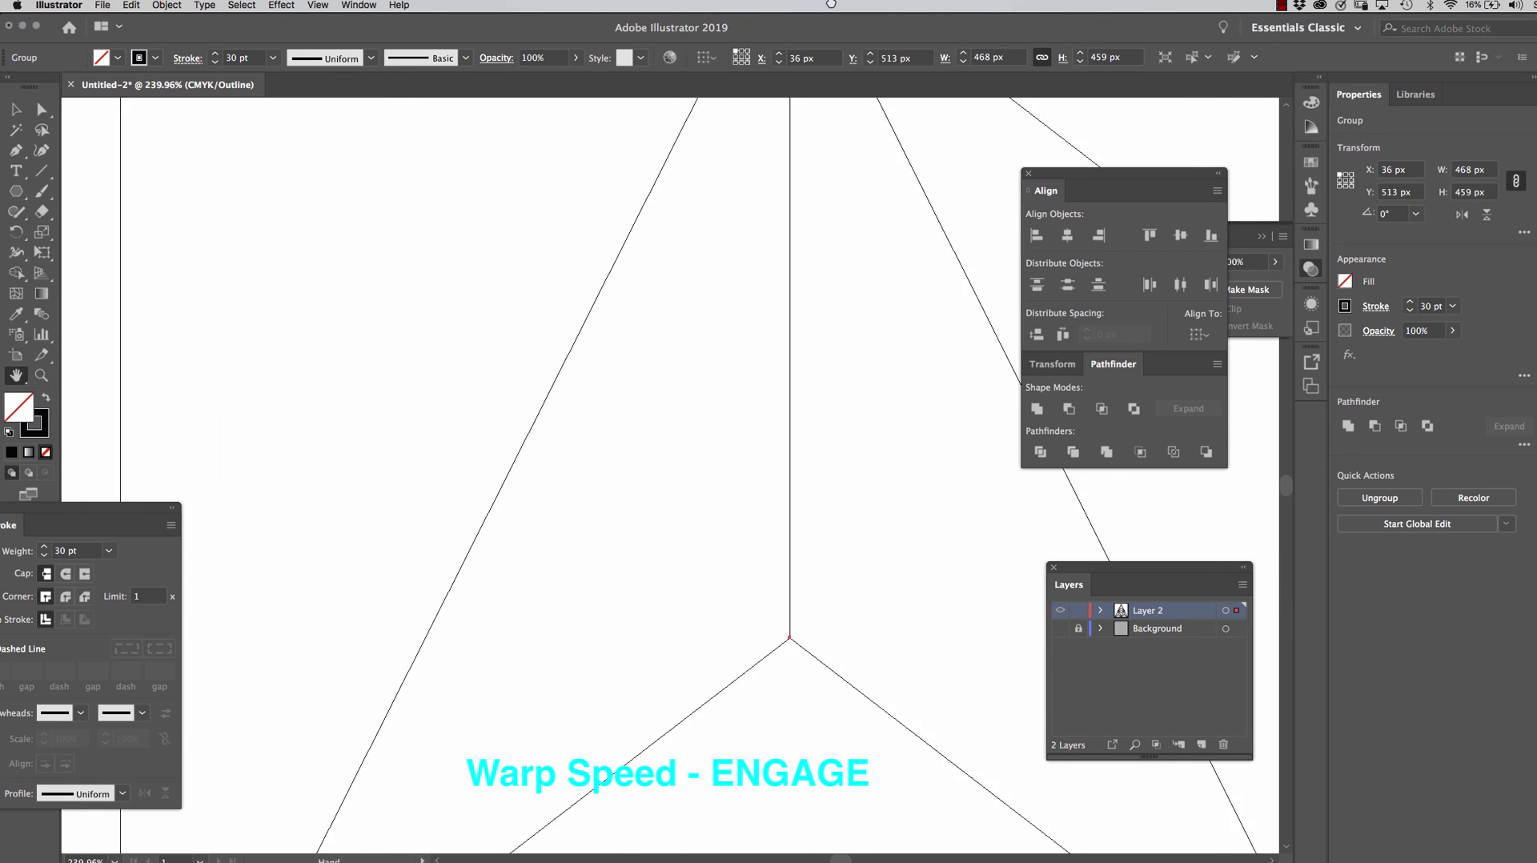
click(440, 704)
key(z)
drag(376, 651, 503, 740)
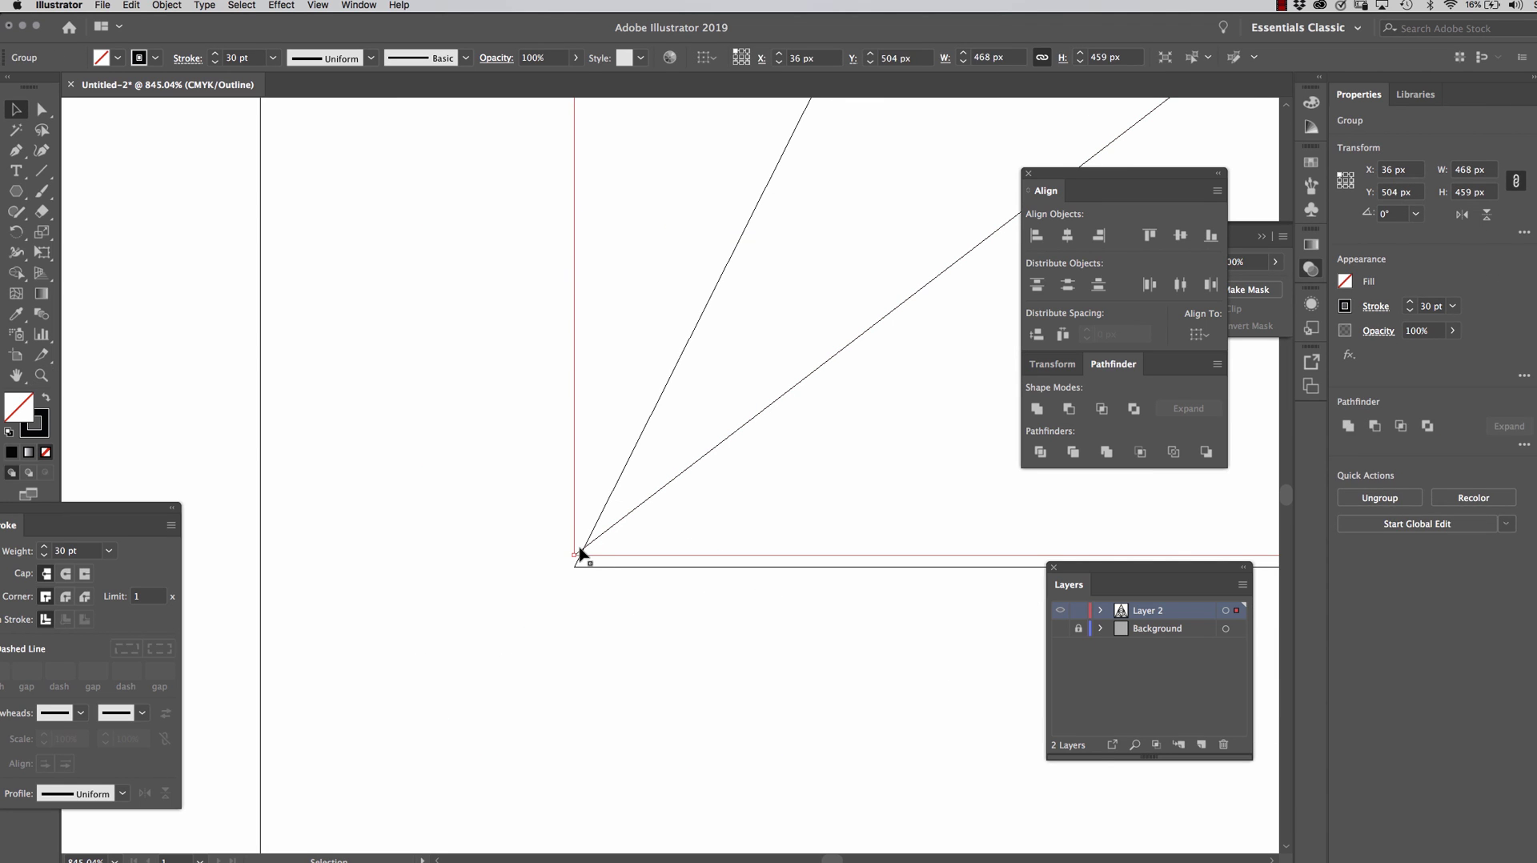
click(318, 5)
- Undo the stray edits to the artwork and make guides selectable
key(super+z)
key(super+z)
key(super+z)
key(super+z)
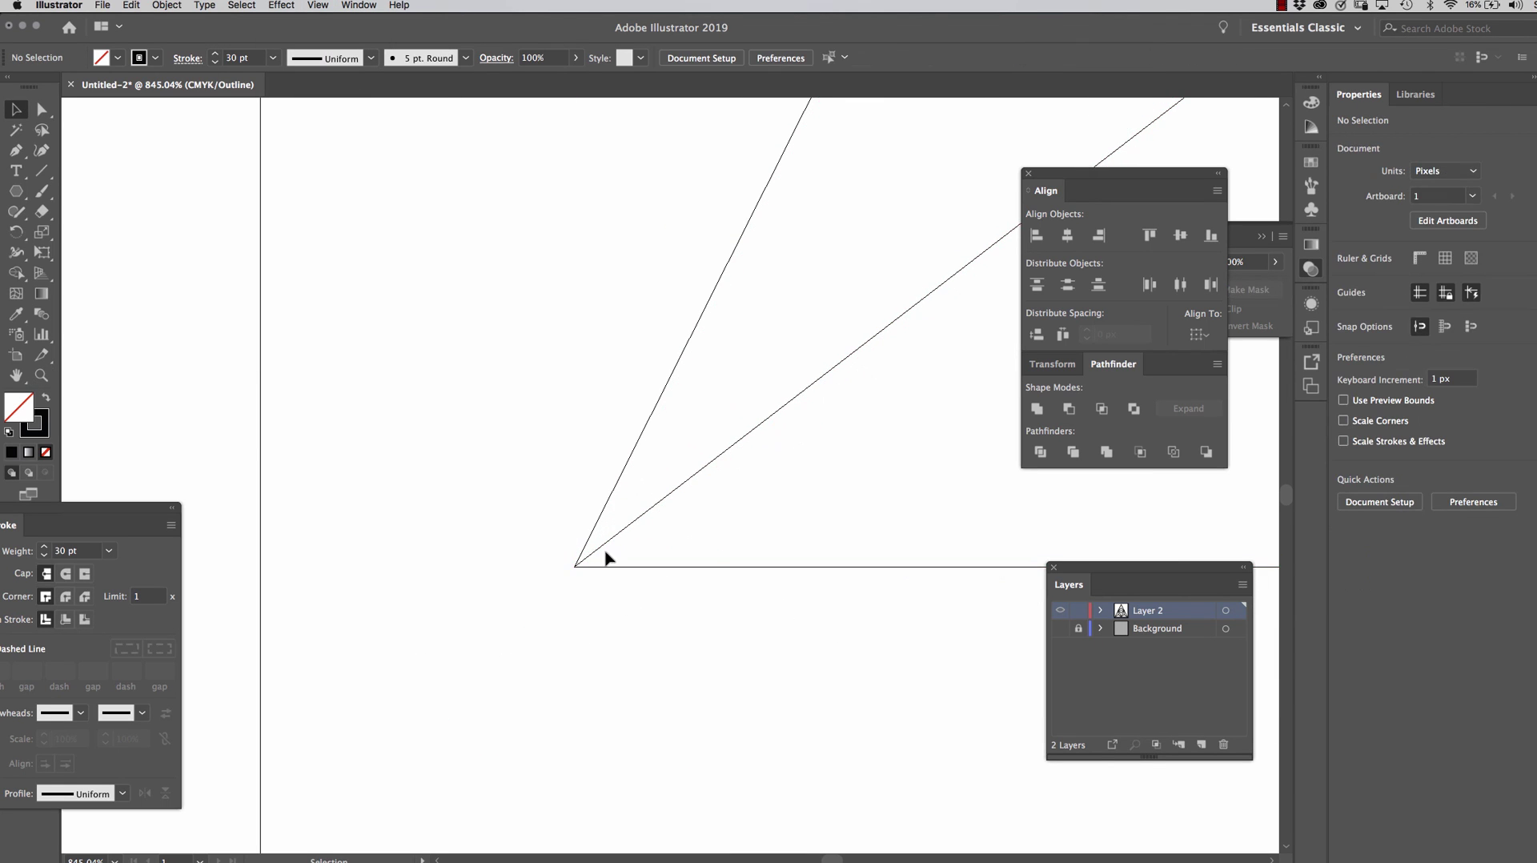
key(super+minus)
key(super+minus)
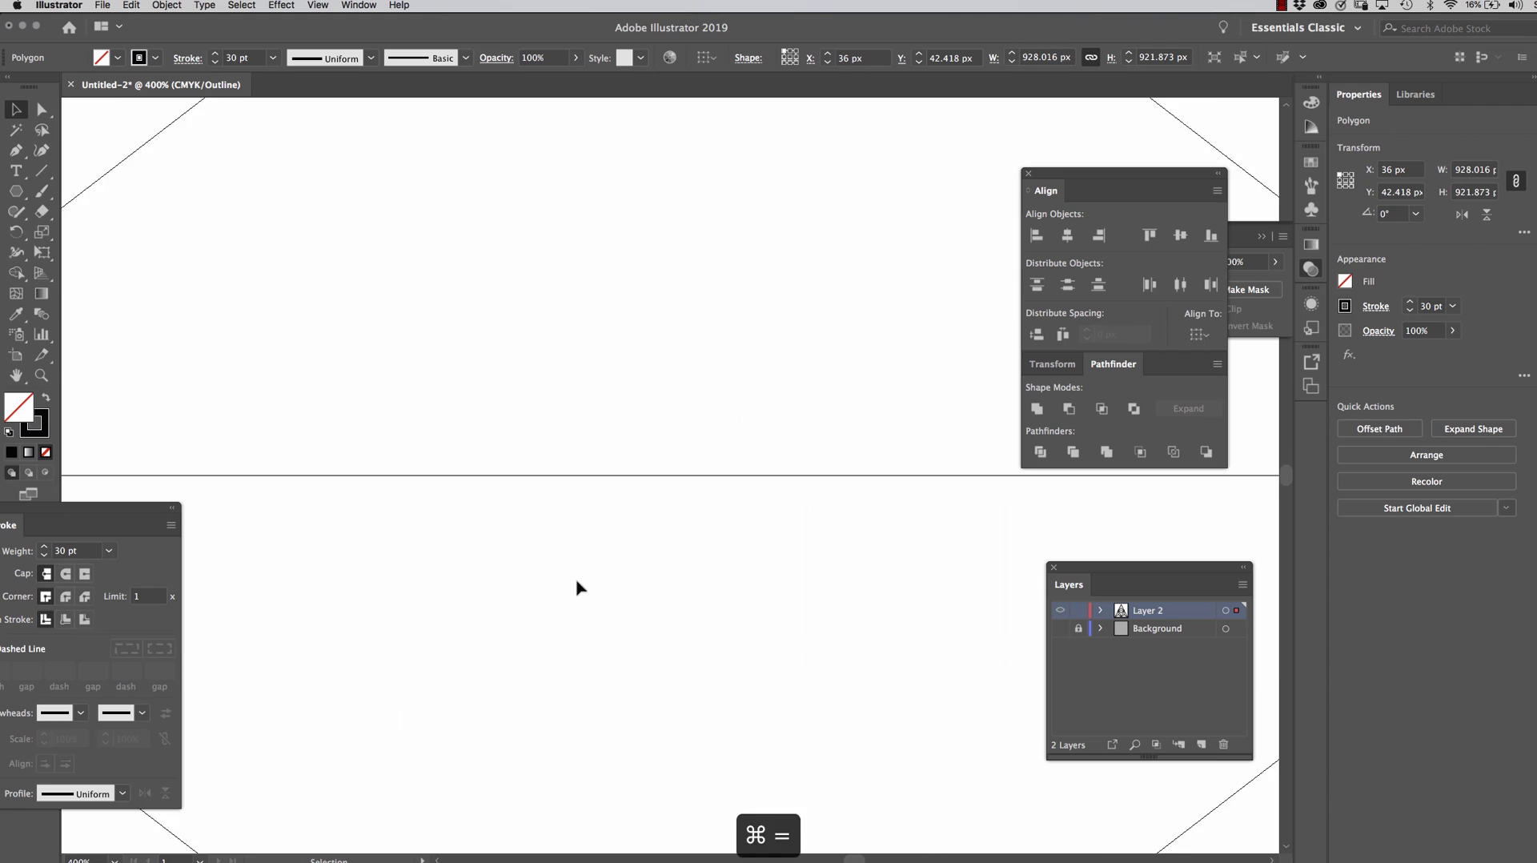
key(super+minus)
key(super+z)
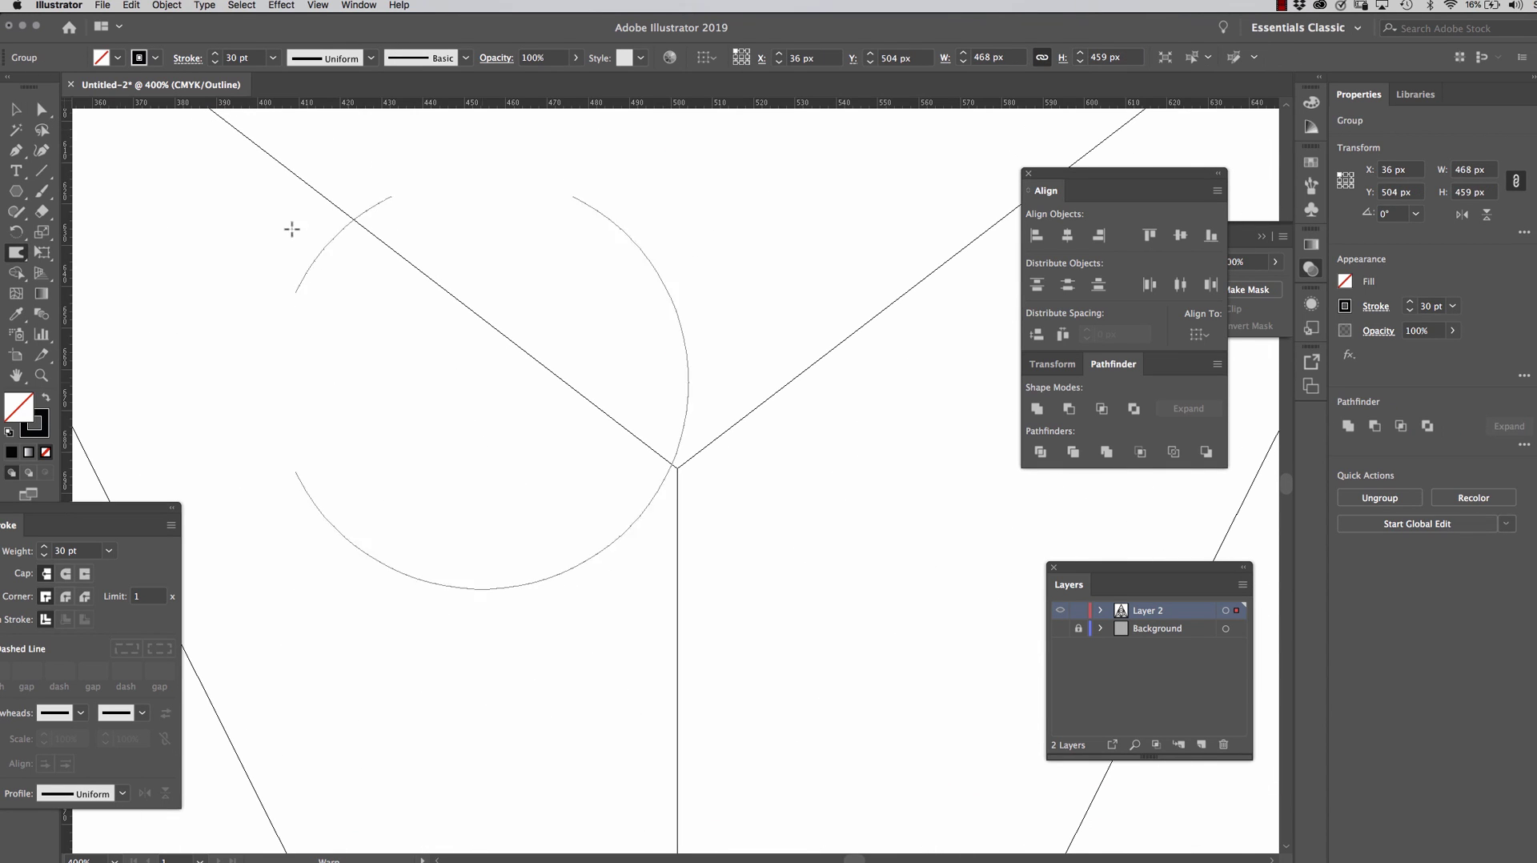
key(super+z)
key(super+z)
key(v)
key(super+r)
key(super+z)
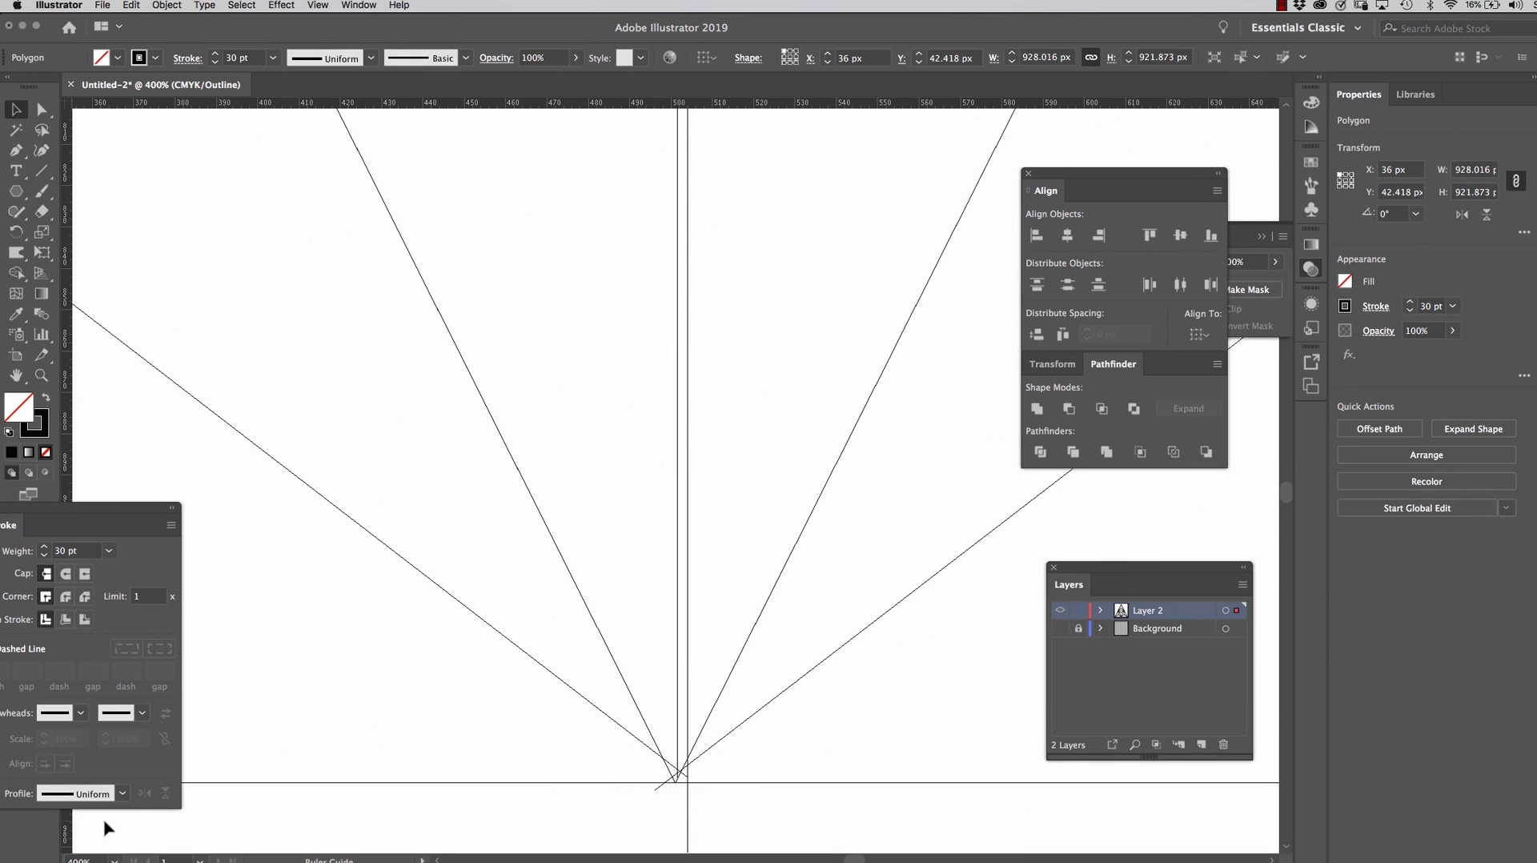
key(super+z)
key(super+z)
key(super+z)
click(318, 5)
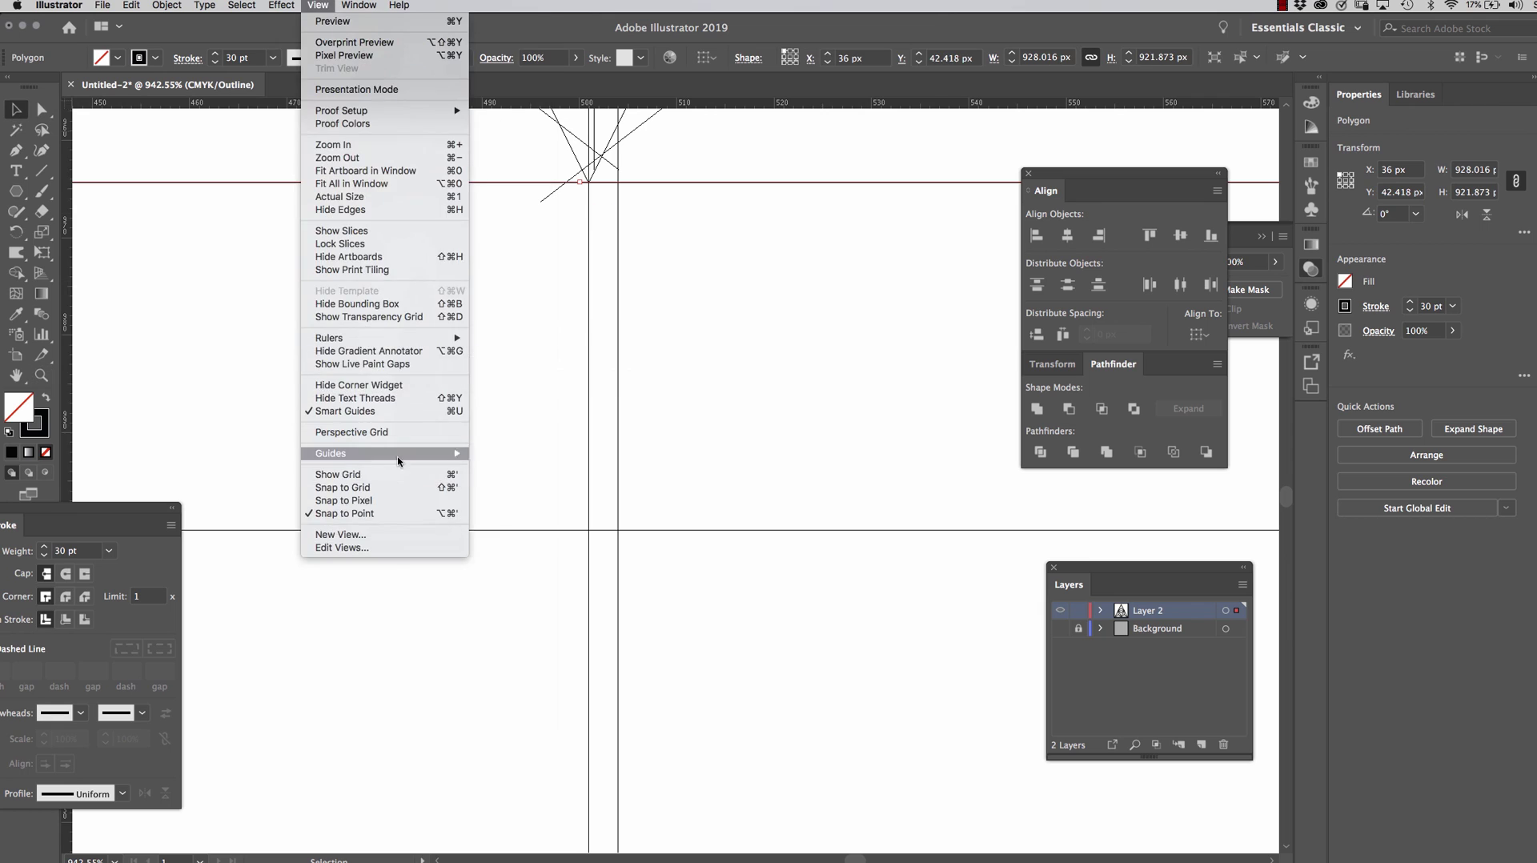
click(352, 457)
scroll(790, 346, up, 3)
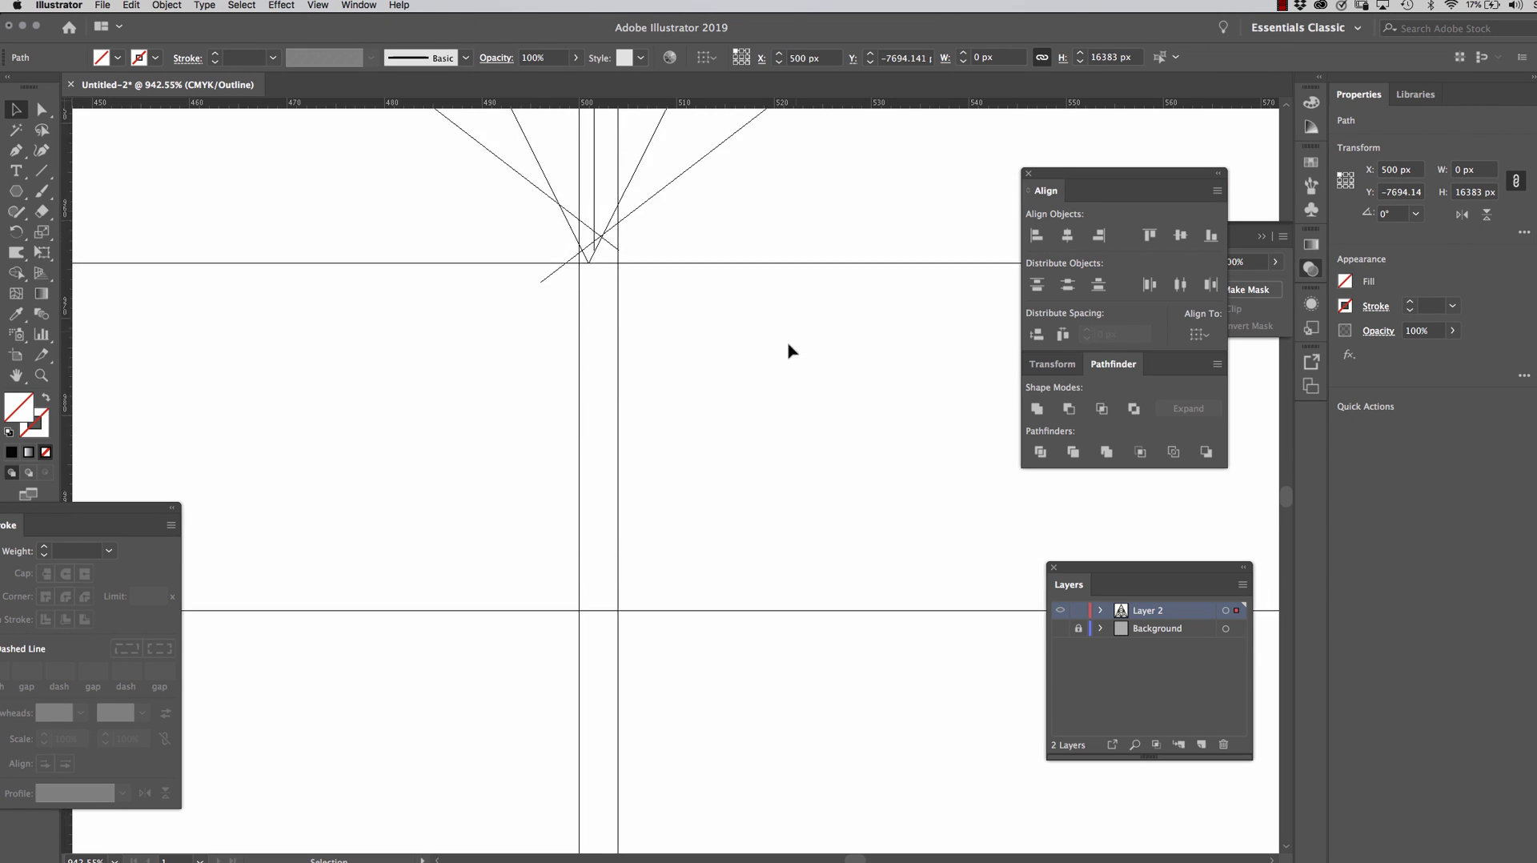
- Select the line group and work on the middle line's end points with Direct Selection
double_click(707, 248)
click(81, 120)
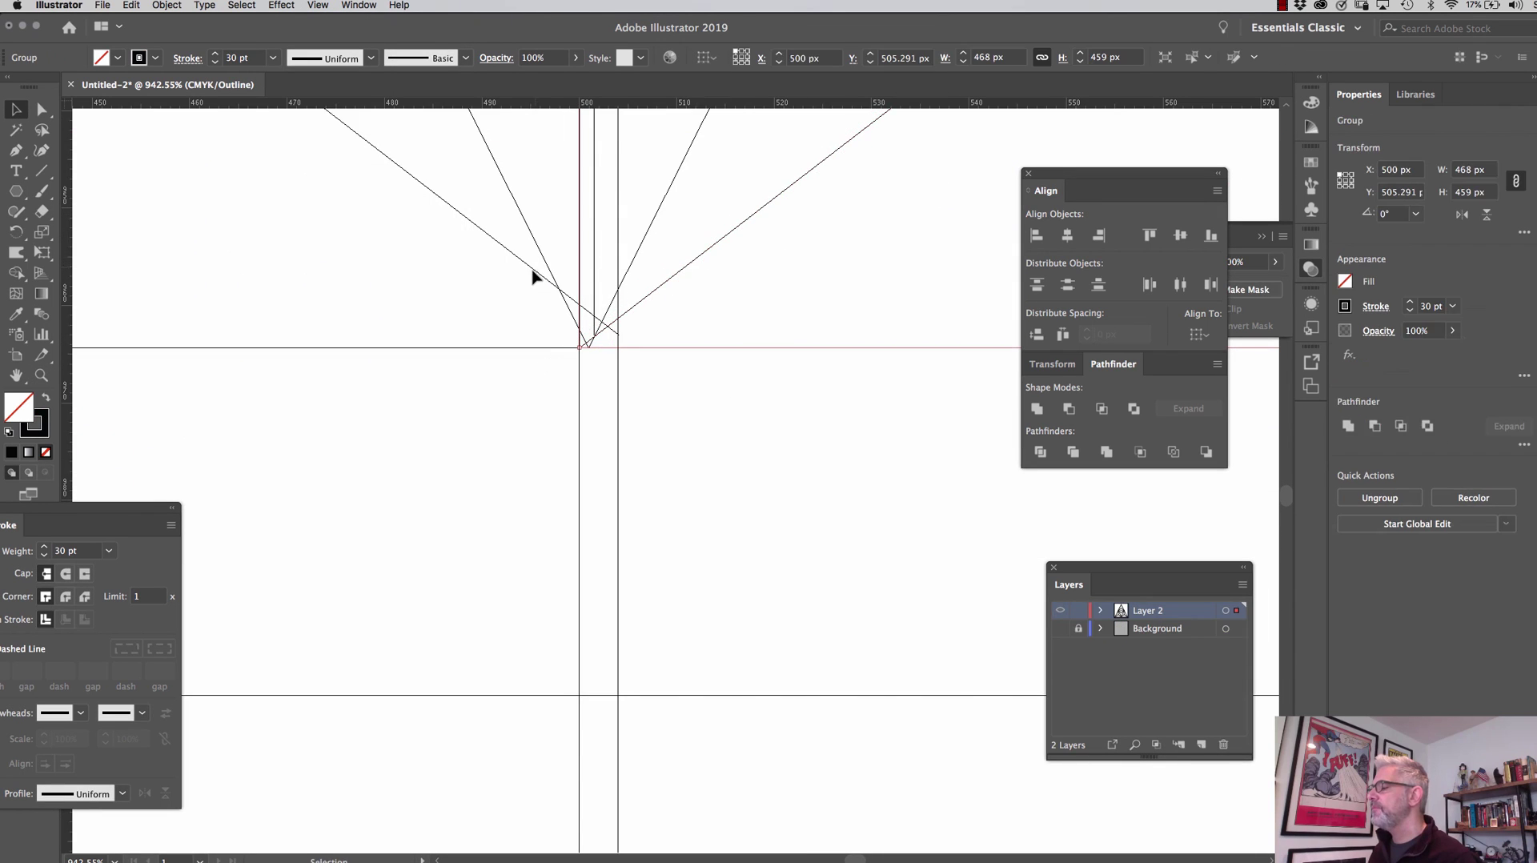
click(583, 298)
key(super+minus)
key(super+minus)
key(super+minus)
key(super+minus)
key(super+minus)
key(super+minus)
key(super+minus)
key(super+minus)
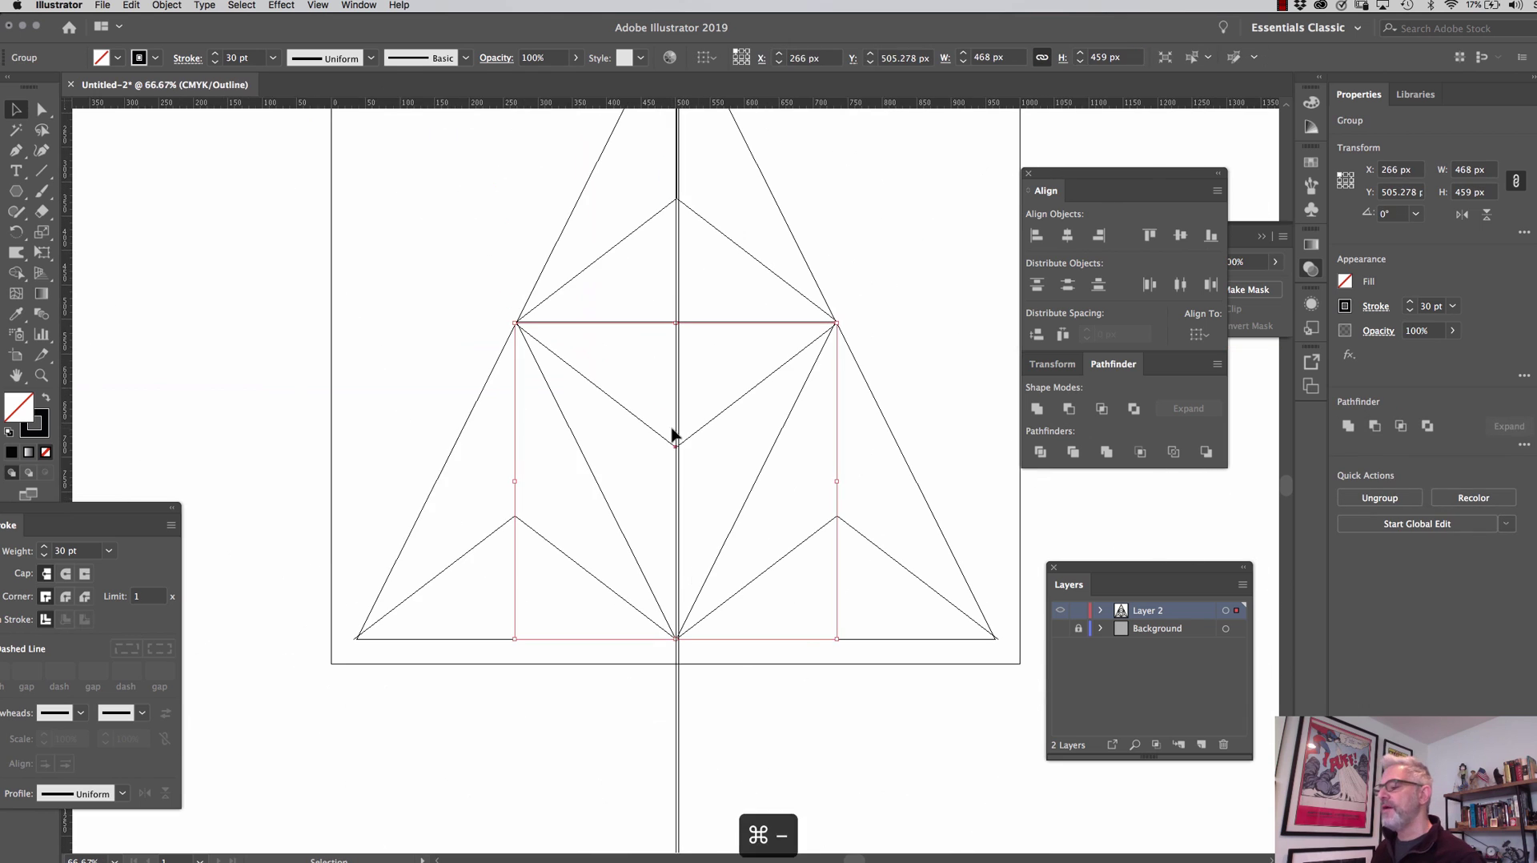
click(546, 728)
key(a)
key(super+y)
drag(473, 292, 868, 388)
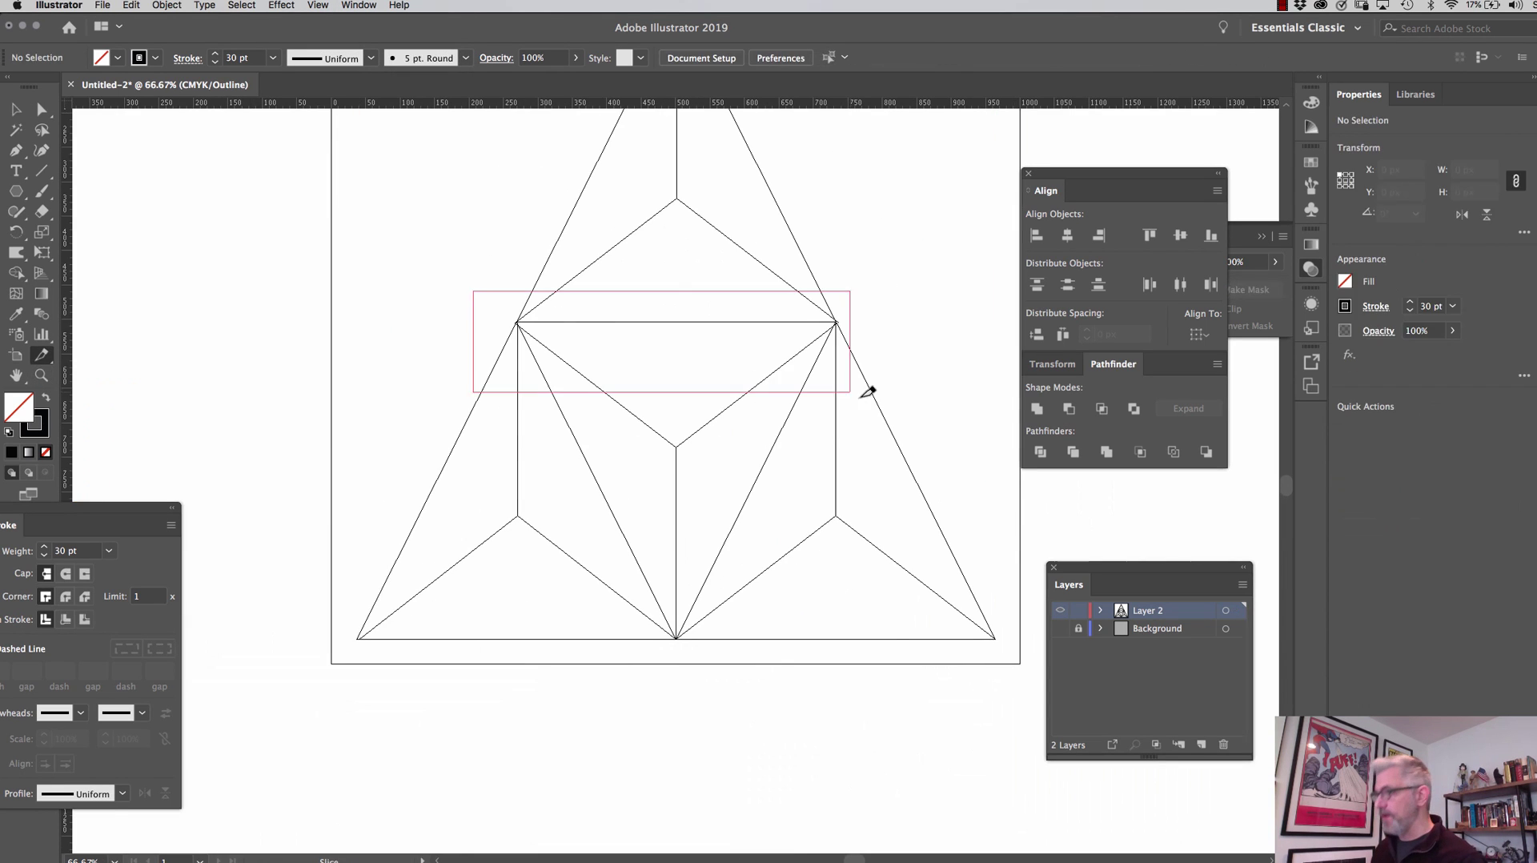
scroll(517, 321, up, 5)
key(super+z)
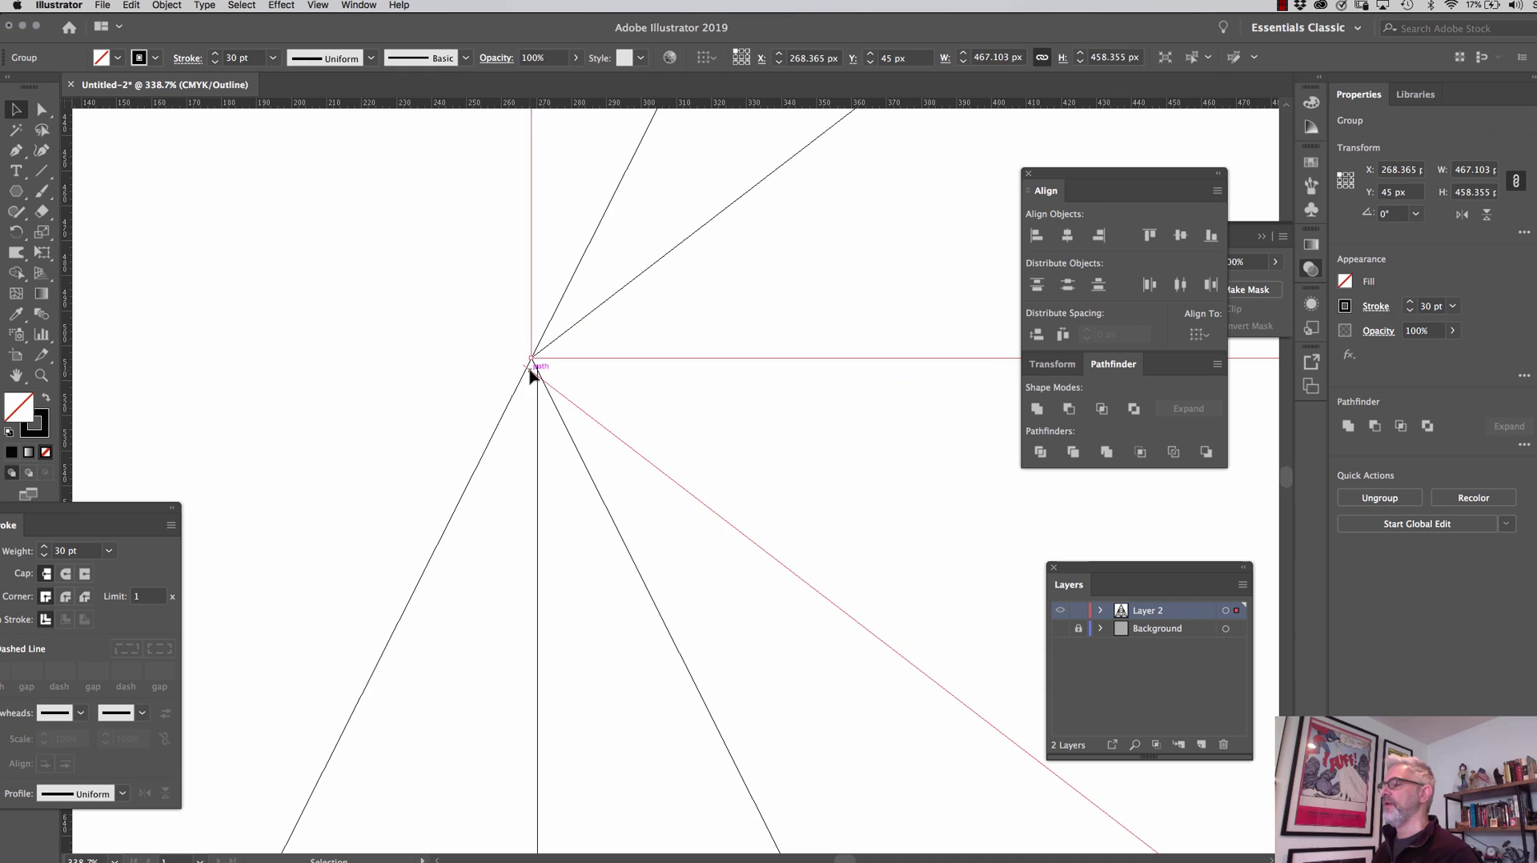
- Fix the anchor at the left vertex, then return to Preview at 50% zoom
click(532, 411)
key(super+minus)
key(super+minus)
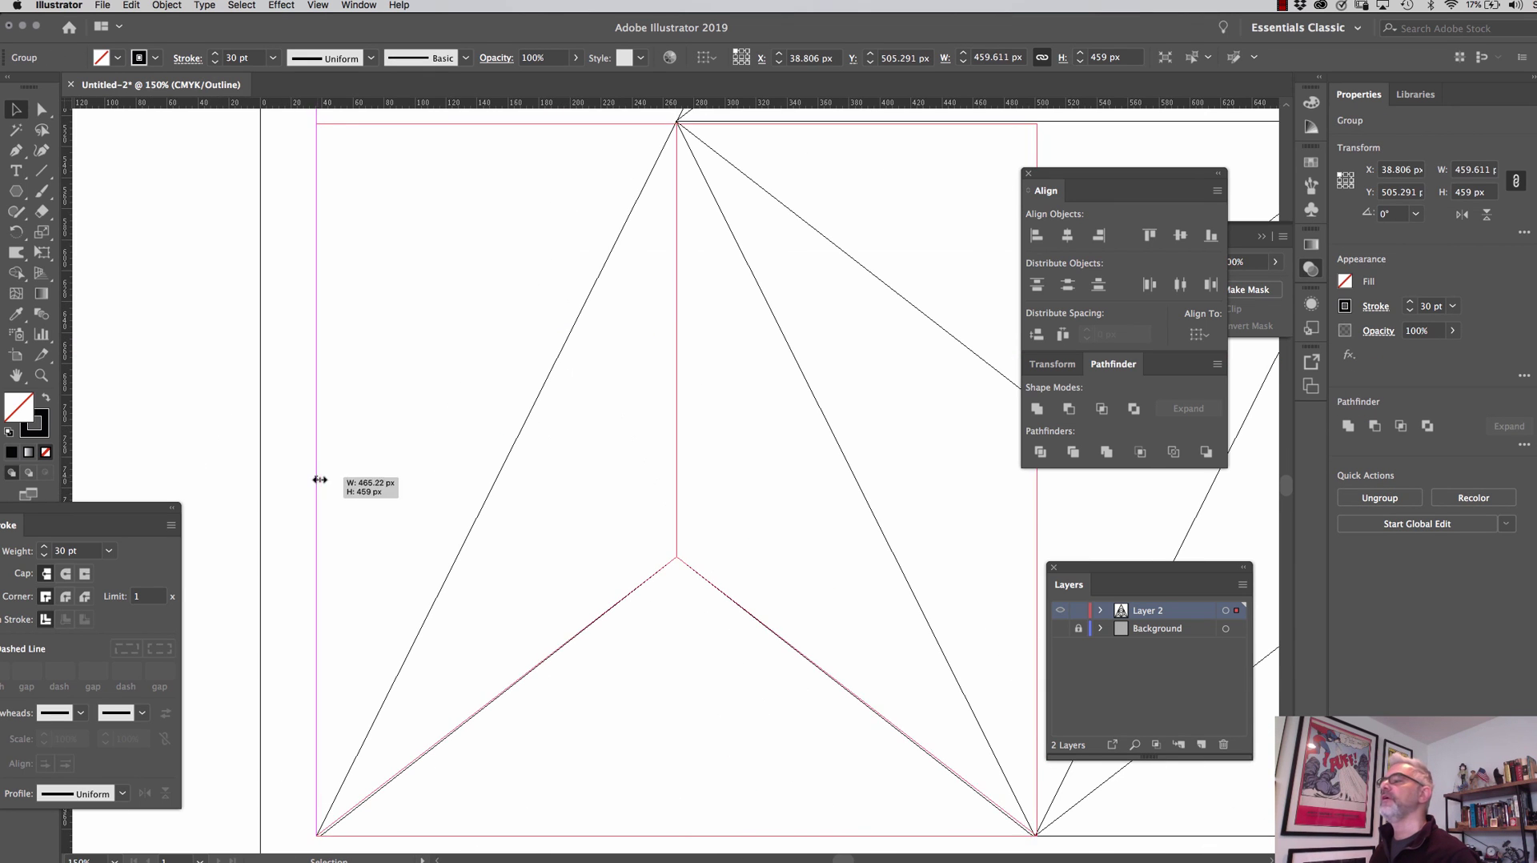
key(super+plus)
key(super+minus)
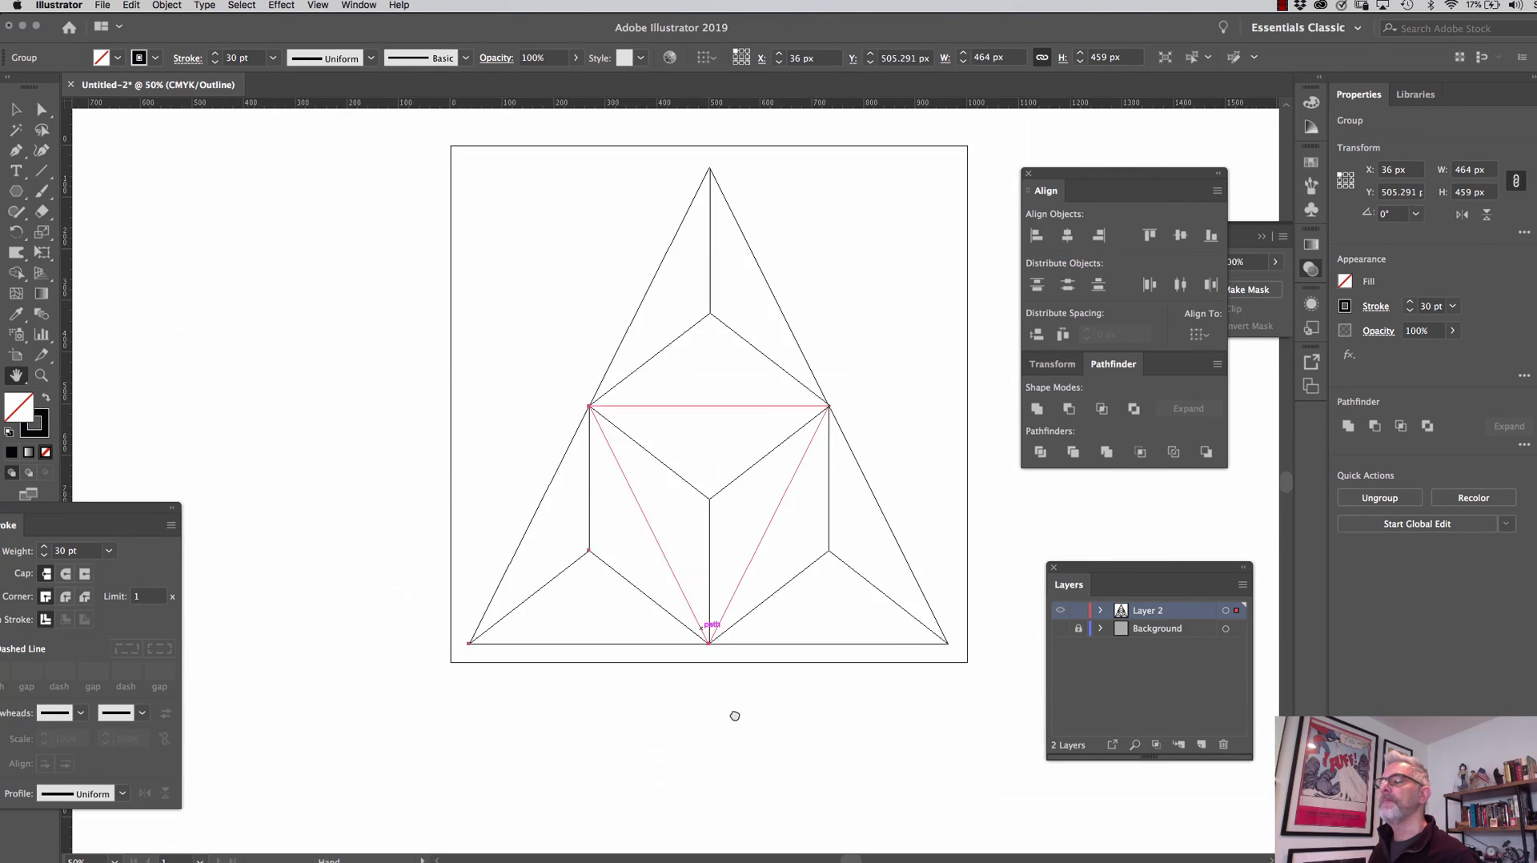
key(super+minus)
click(686, 169)
key(super+y)
key(super+y)
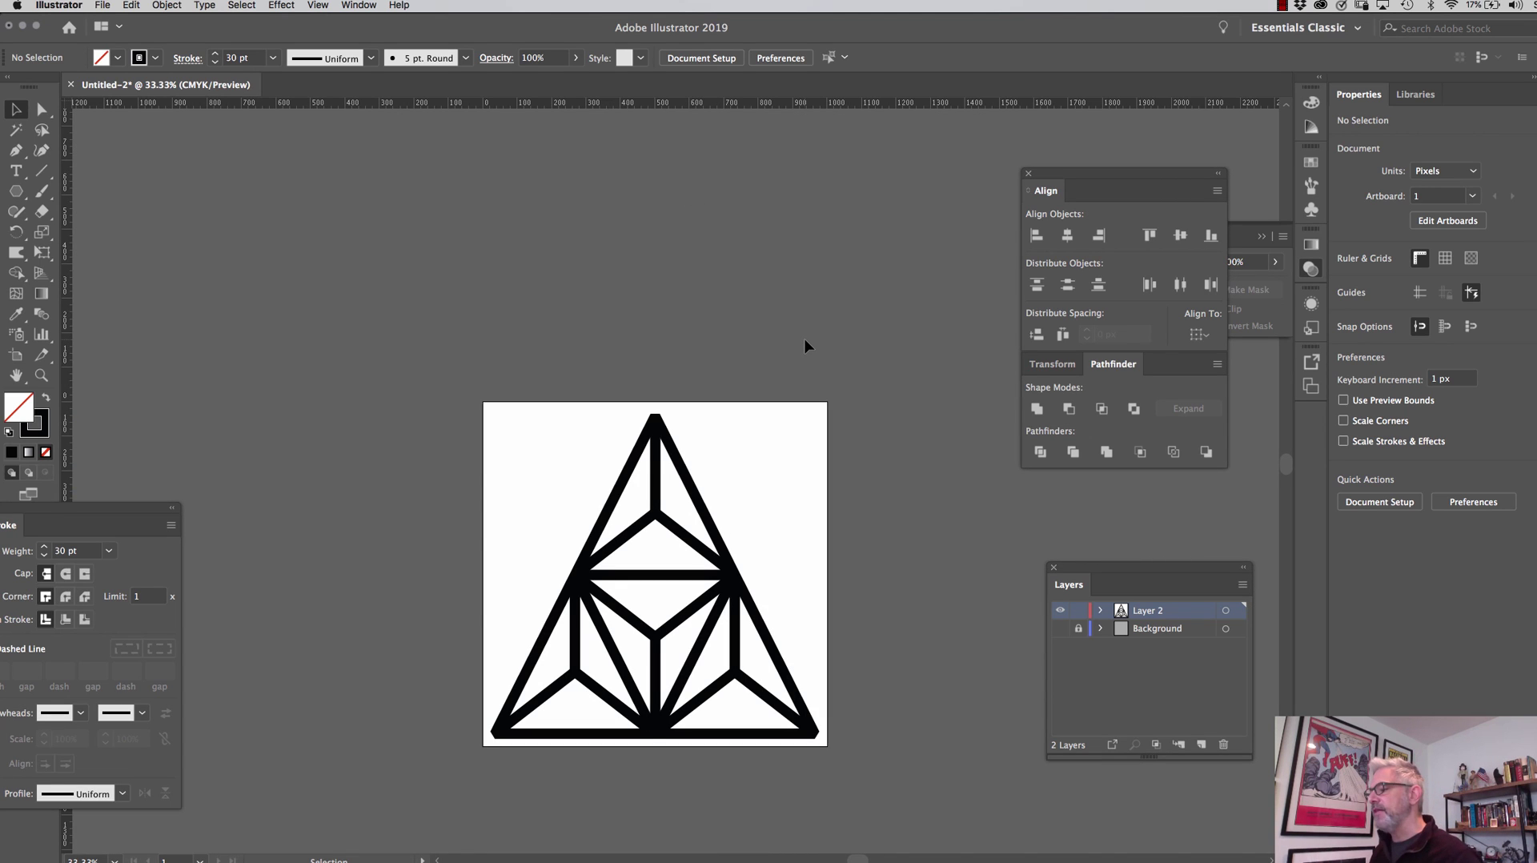
key(super+plus)
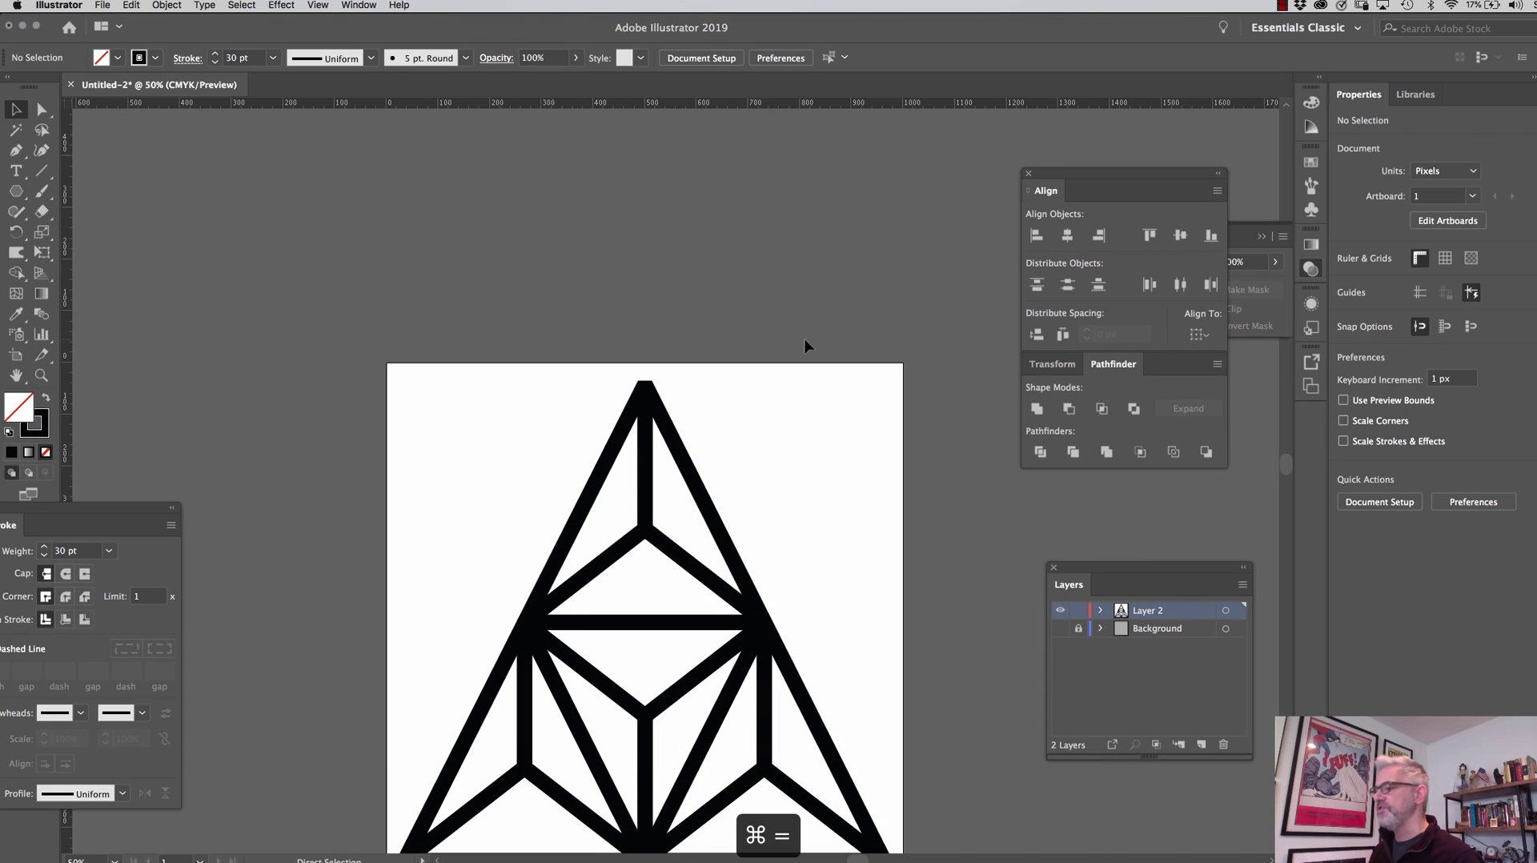
scroll(791, 376, down, 3)
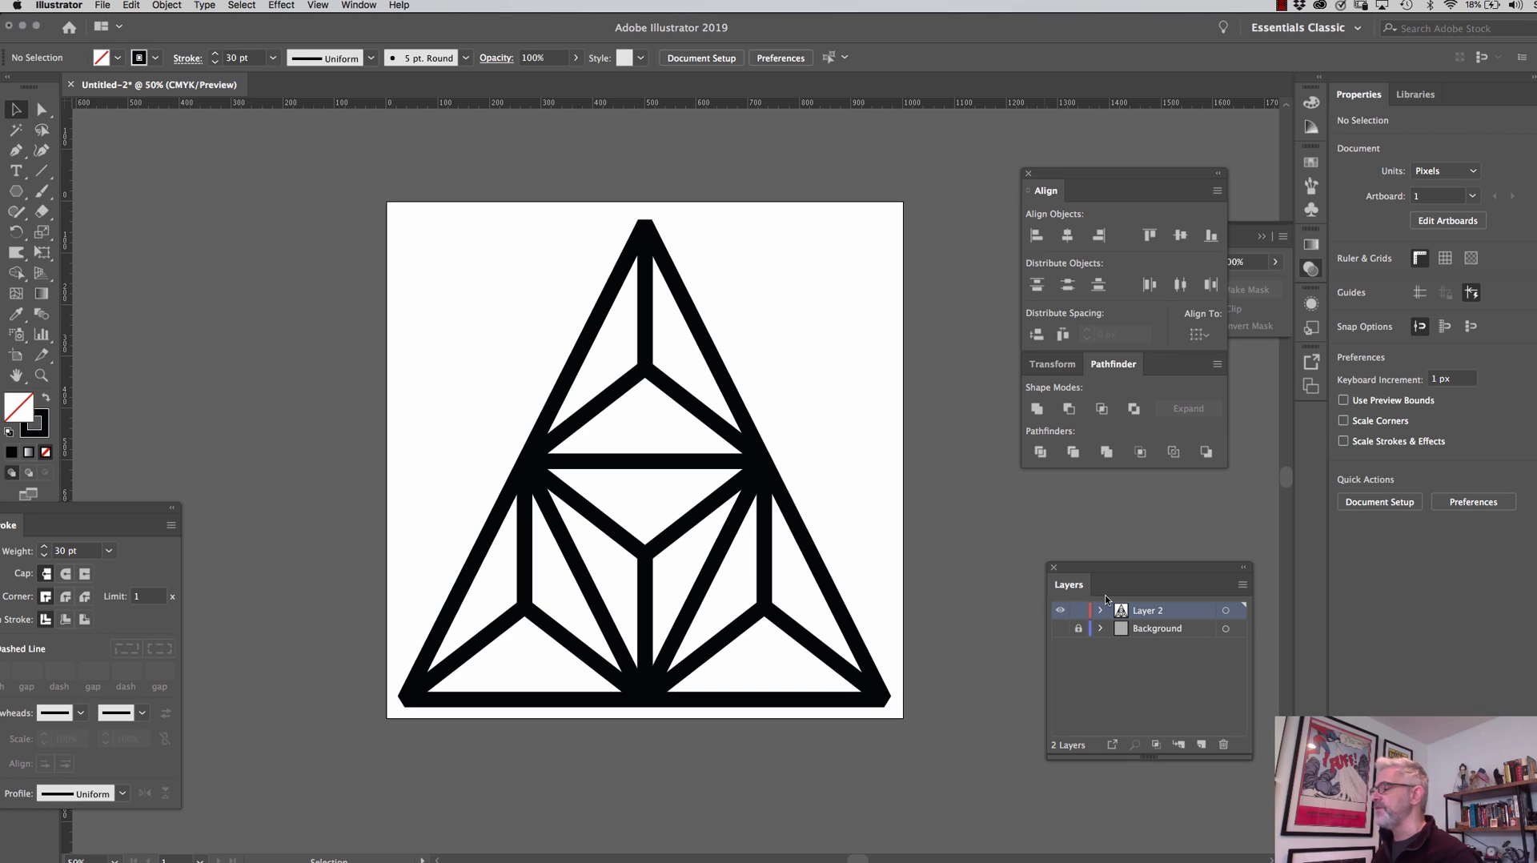
- Duplicate Layer 2 as Layer 2 copy in the Layers panel
double_click(1174, 610)
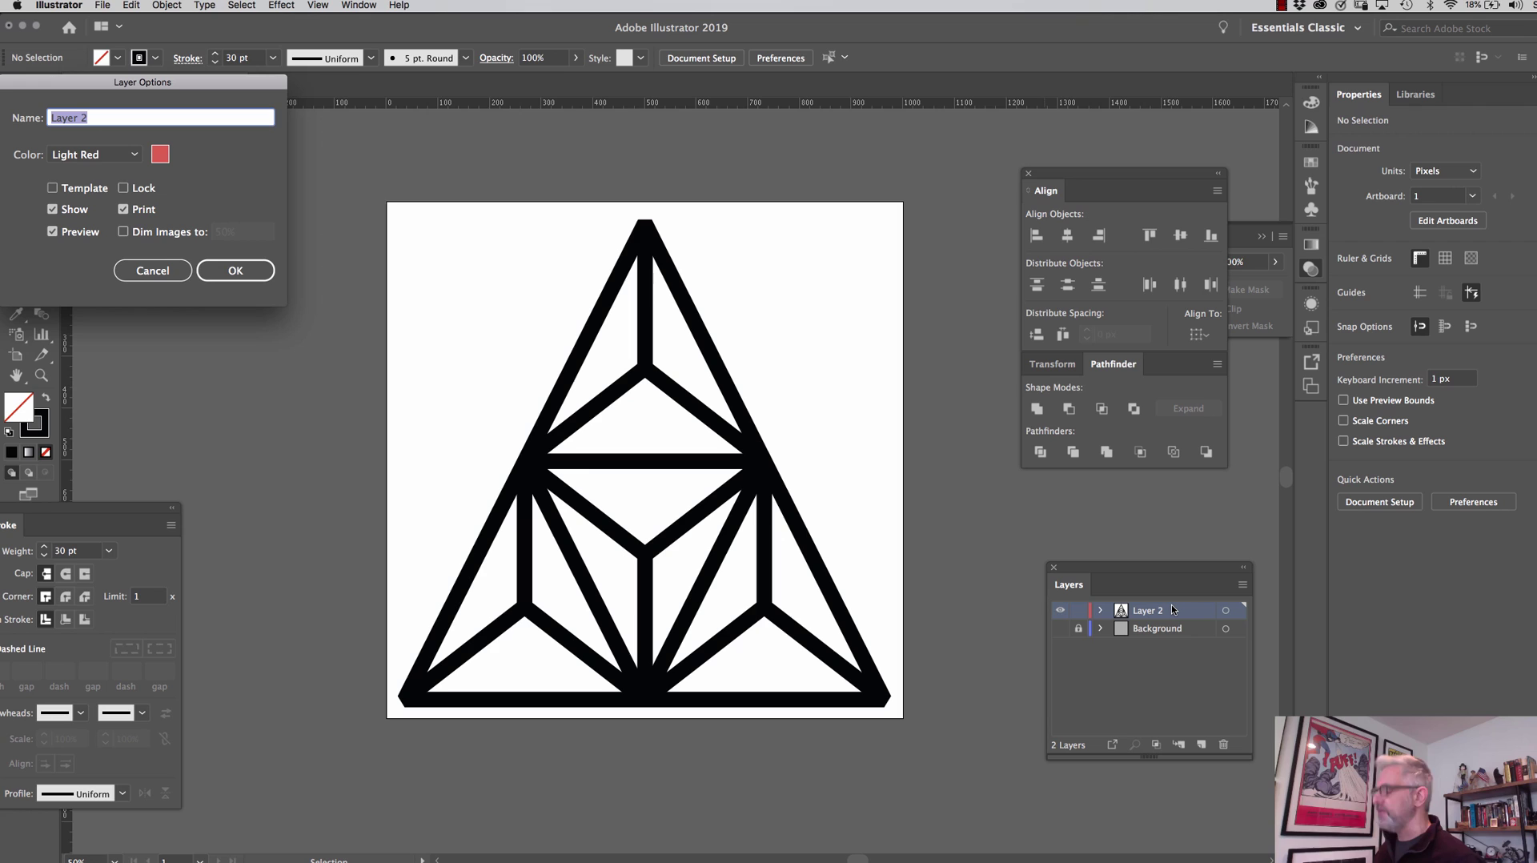
key(Return)
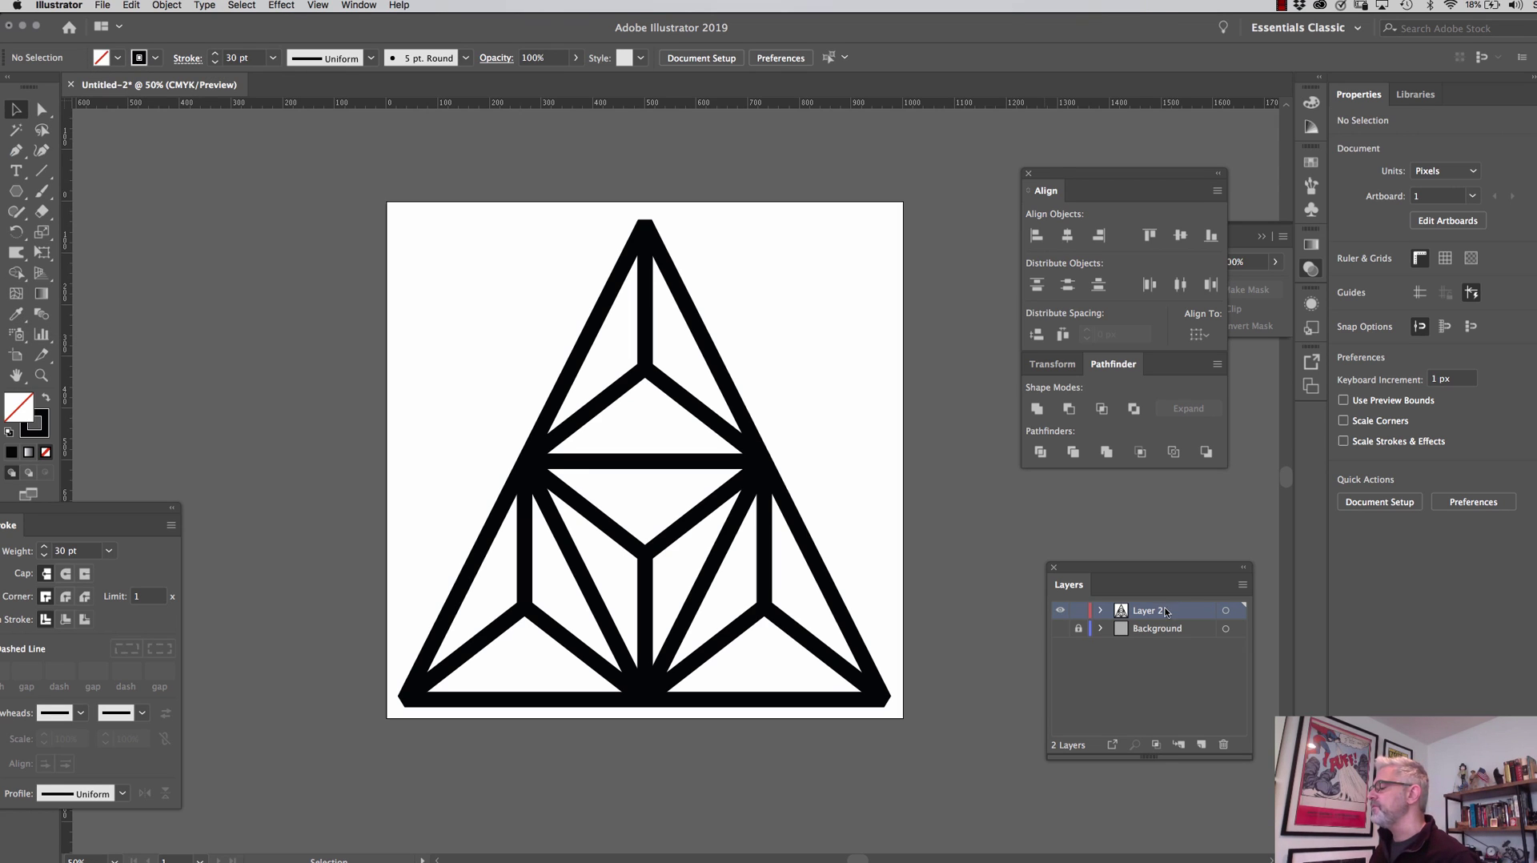
drag(1165, 613, 1202, 744)
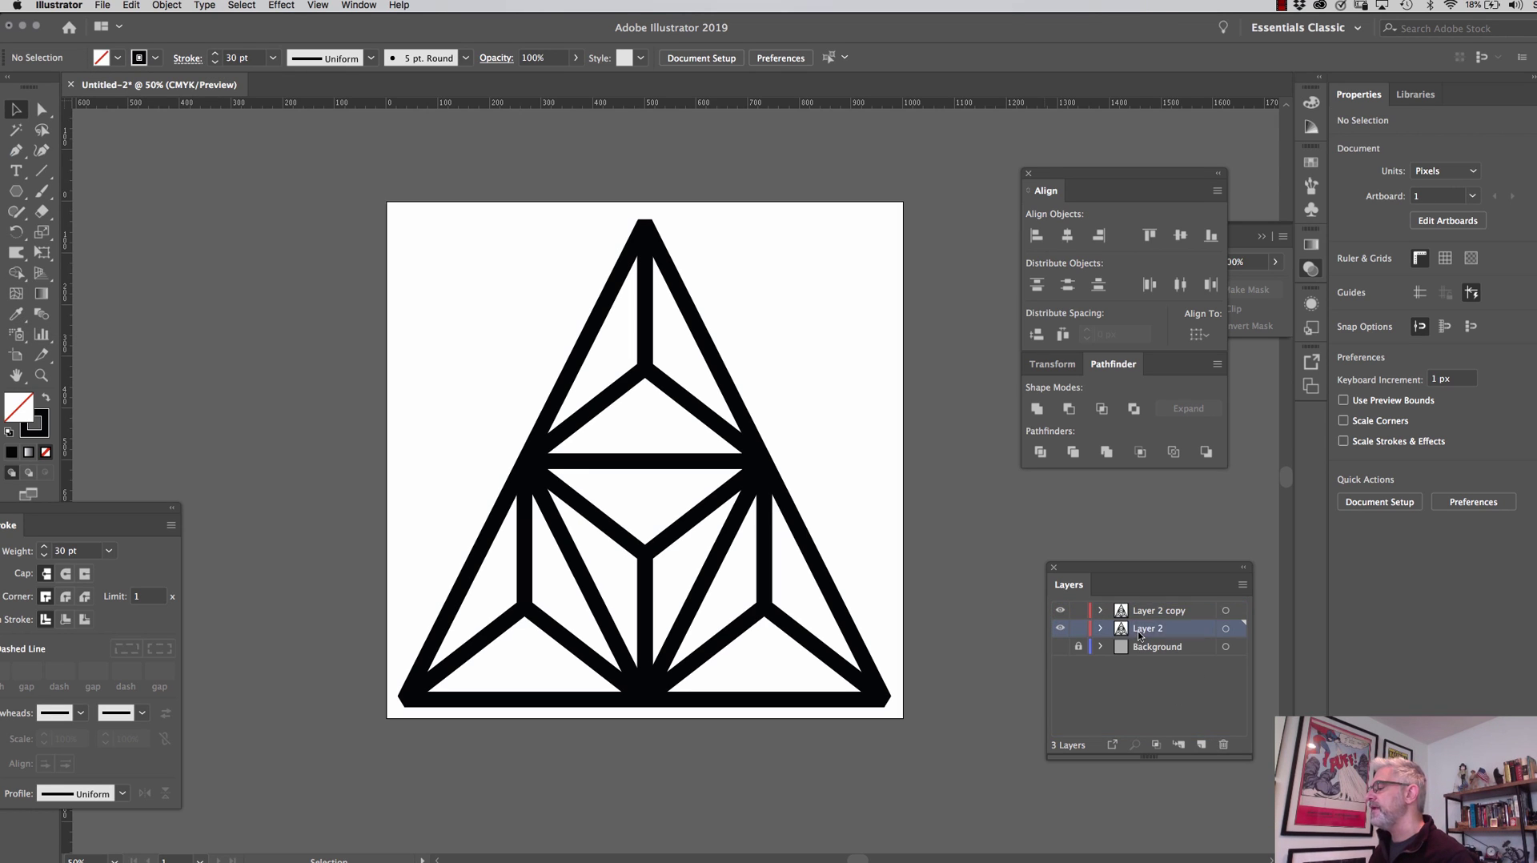
- Rename the original layer to 'Safetey', hide it, and select all artwork on Layer 2 copy
double_click(1145, 629)
text(Safetey)
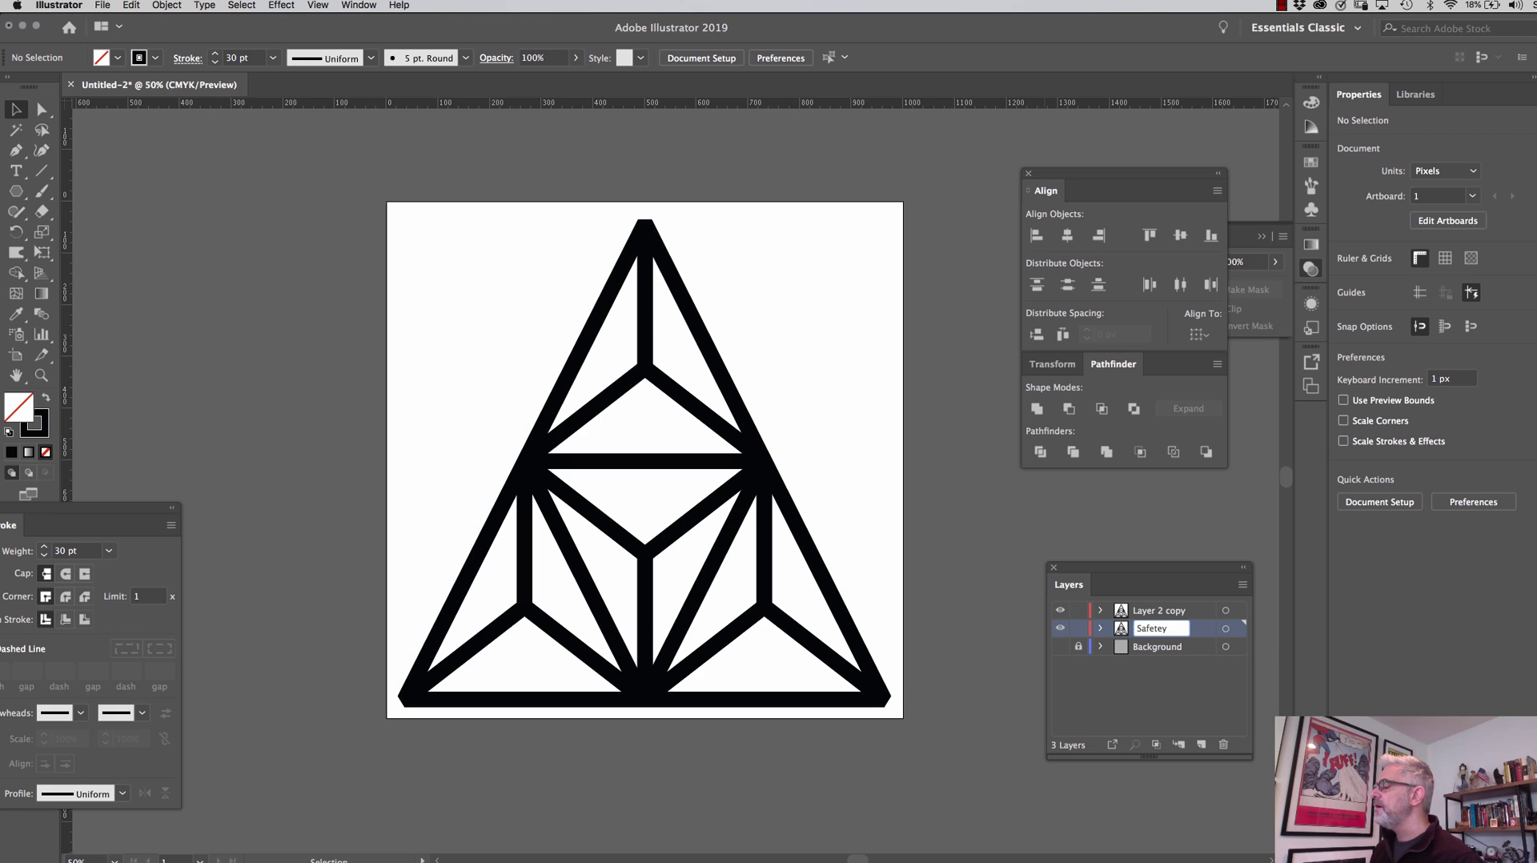
key(Return)
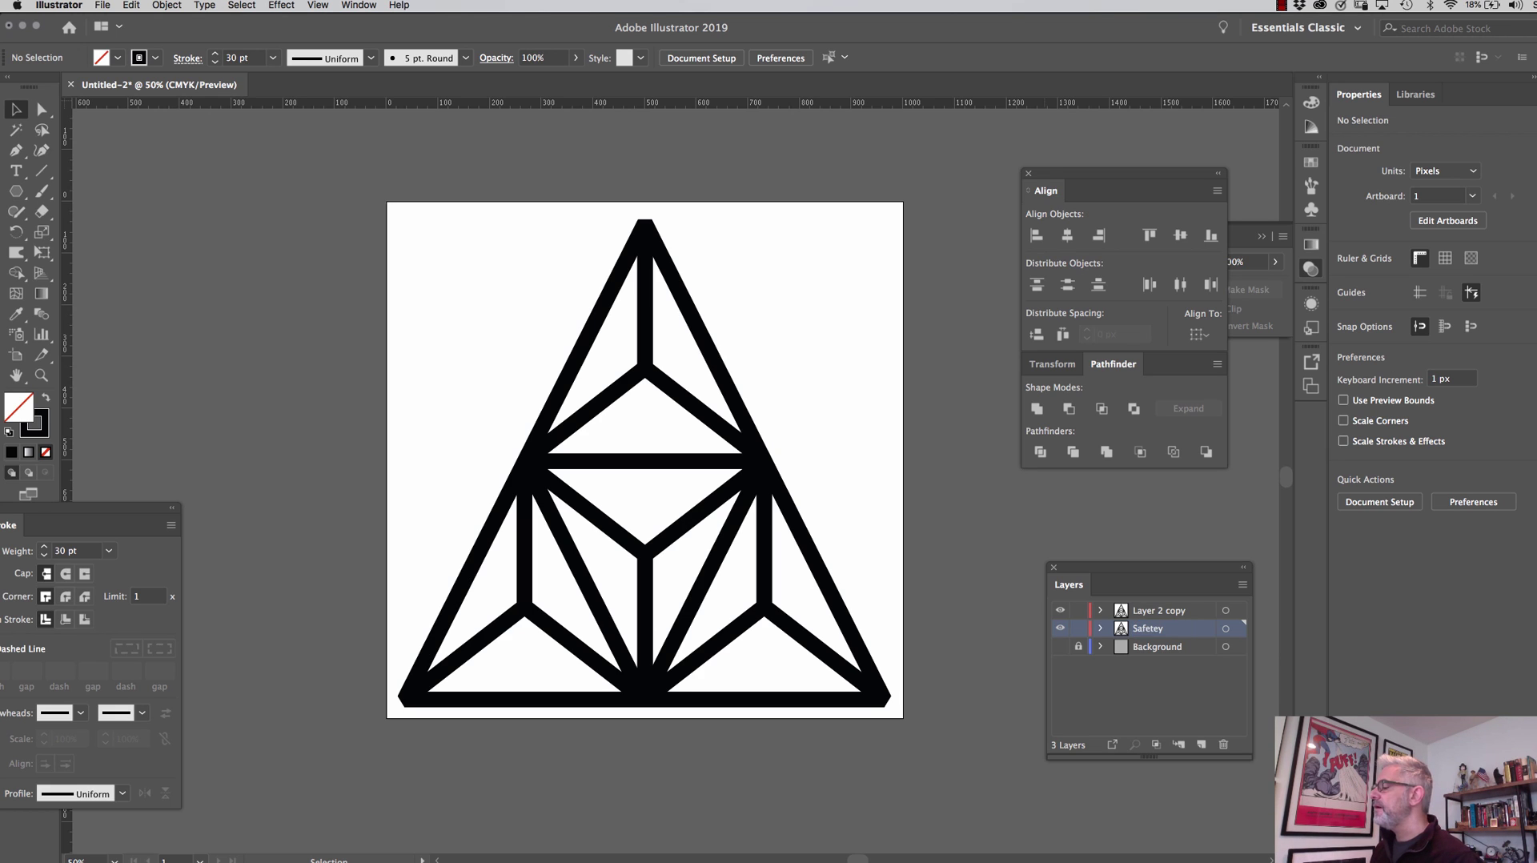
click(1061, 628)
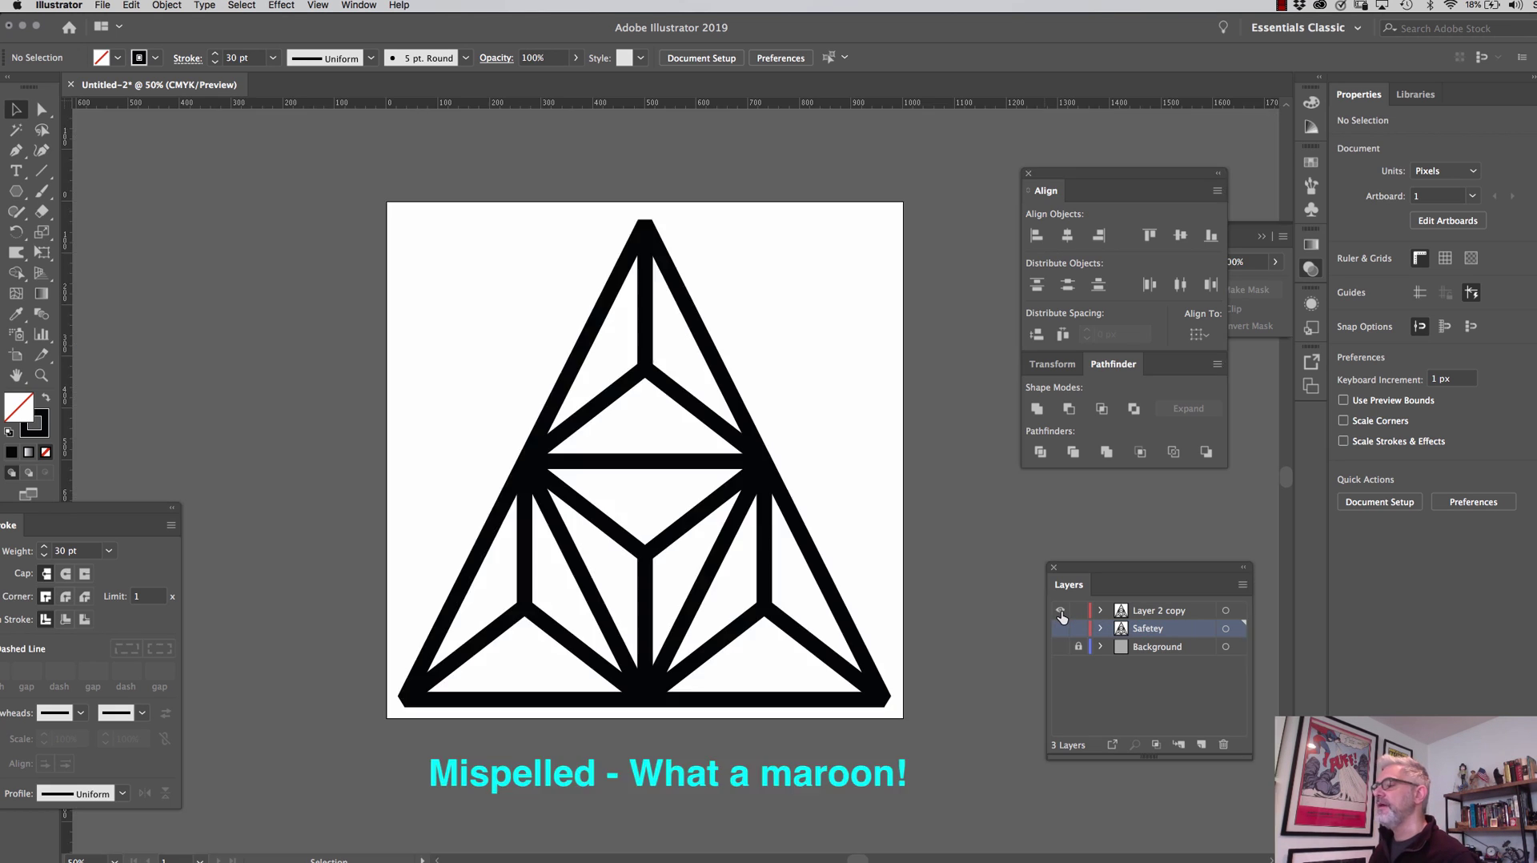
click(1141, 613)
key(super+a)
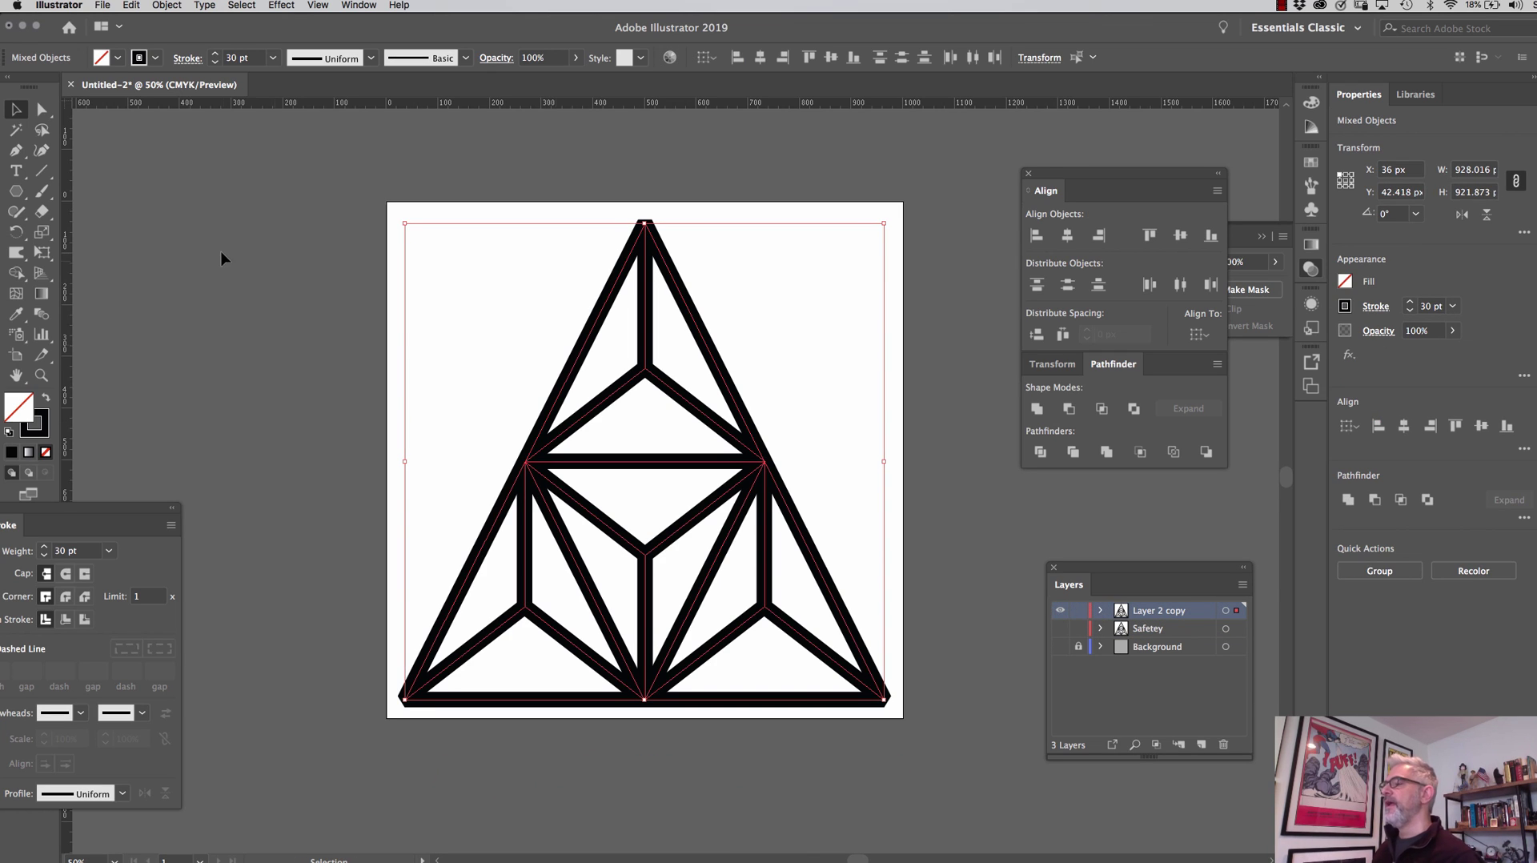
- Set the stroke to 30 pt and expand the fill and stroke into filled shapes
click(215, 61)
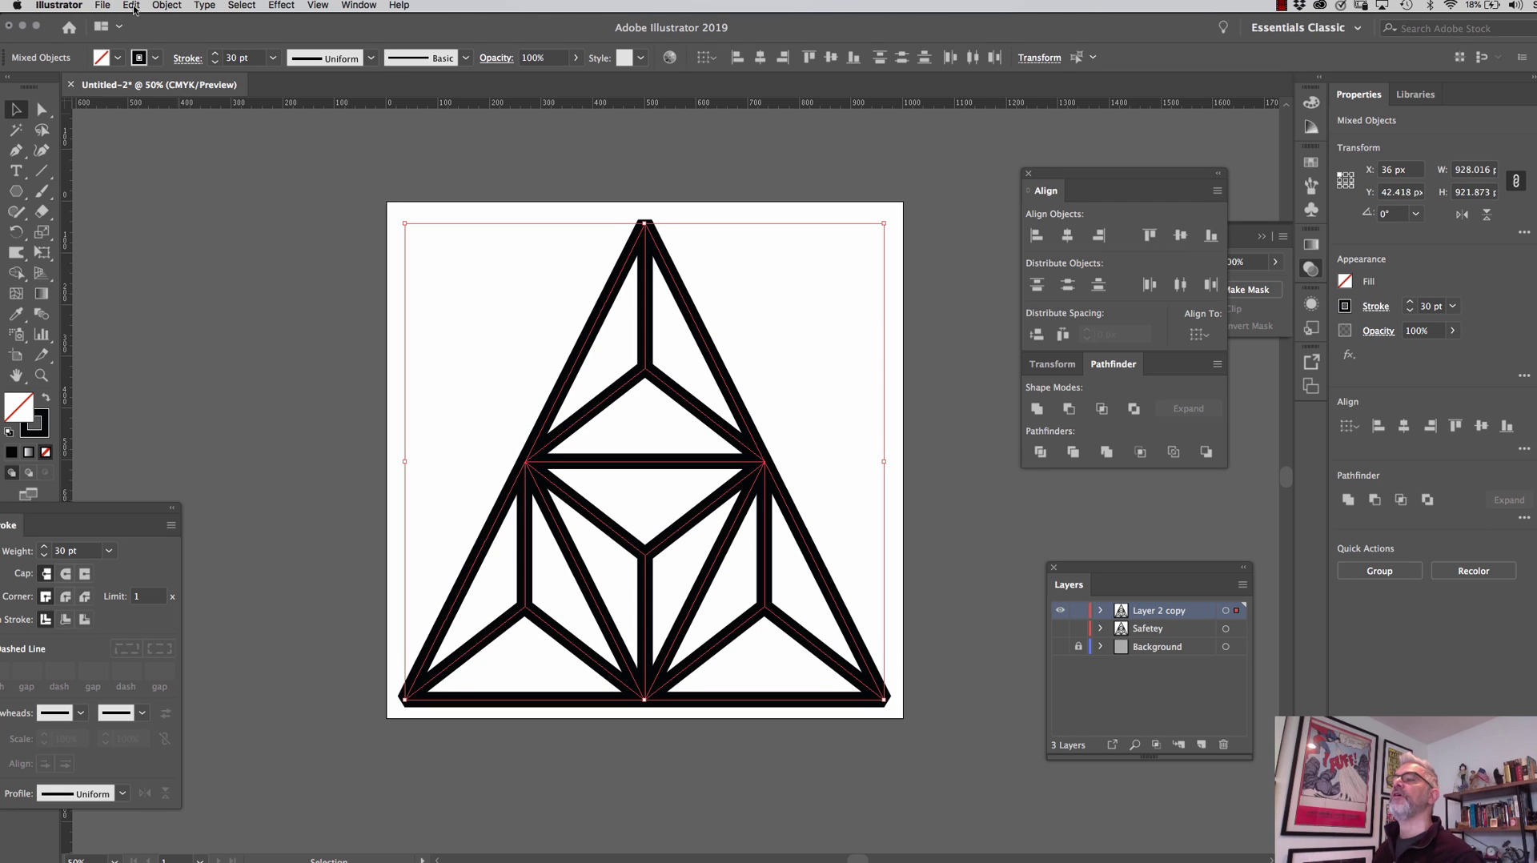
click(167, 5)
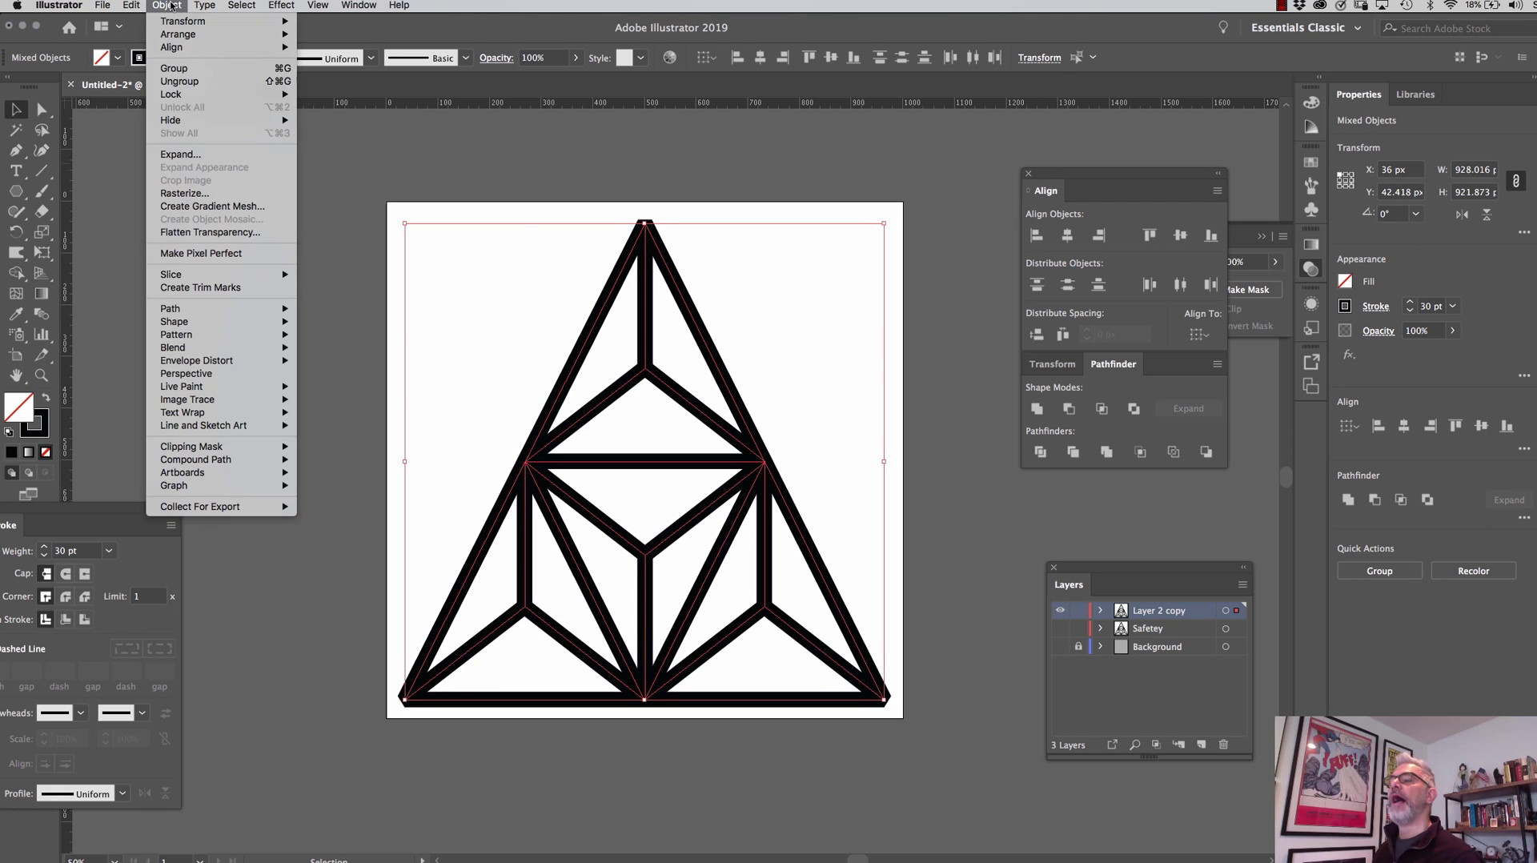
click(180, 153)
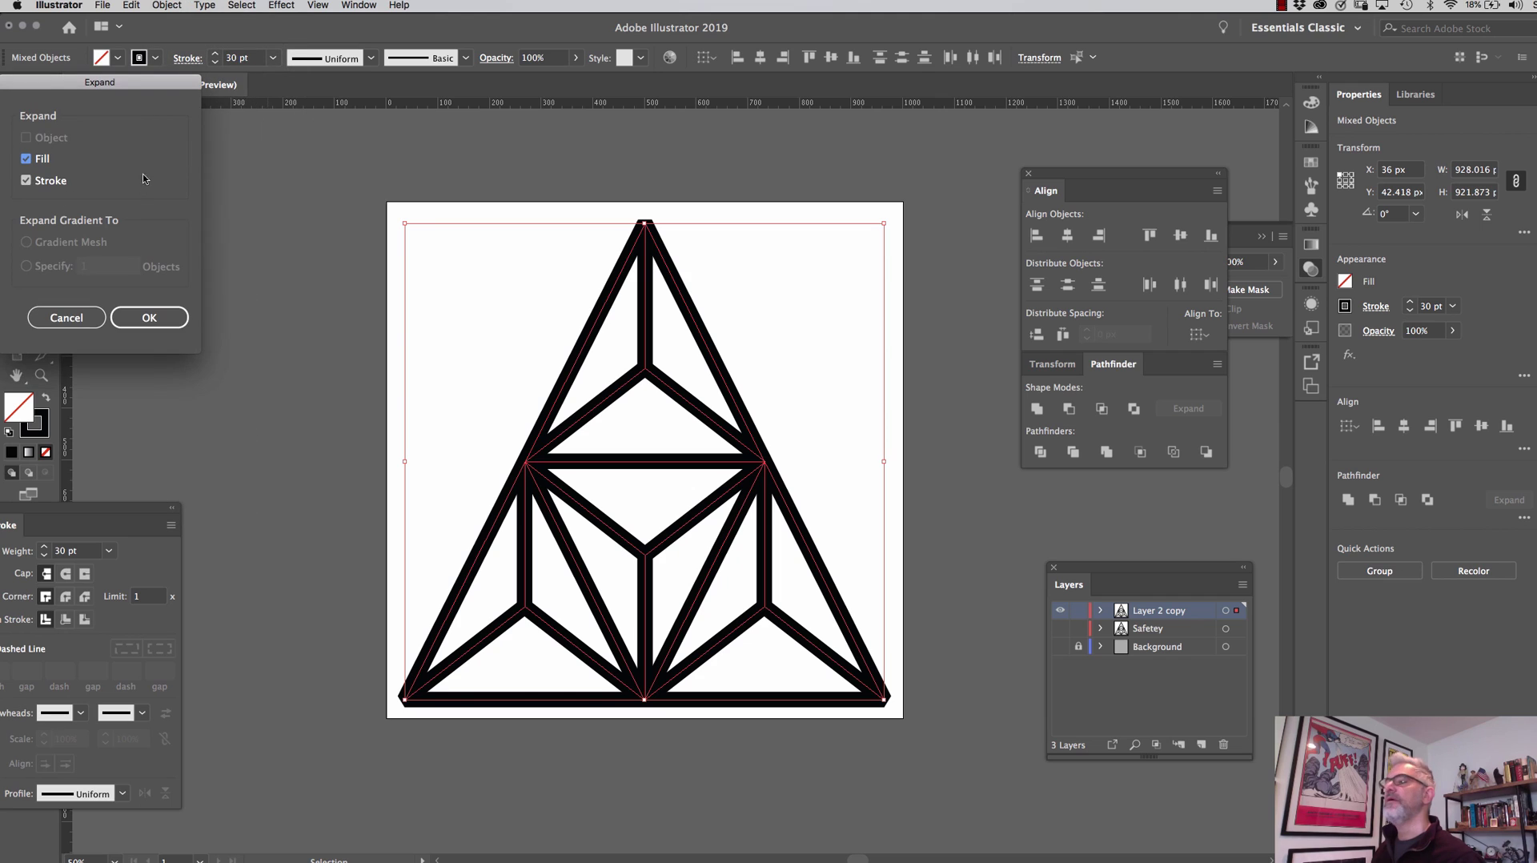
click(150, 318)
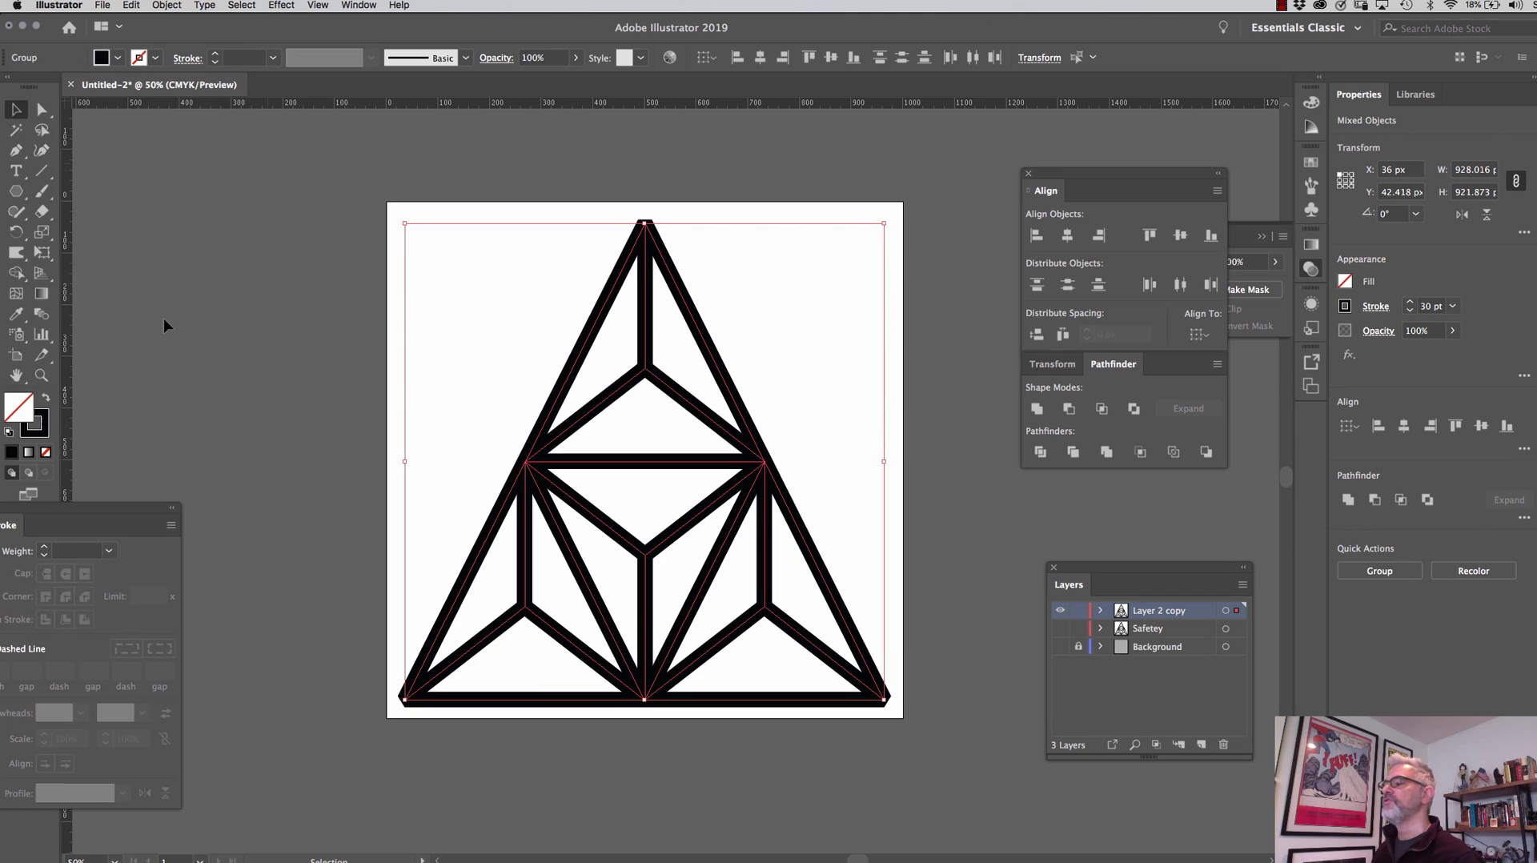
key(super+y)
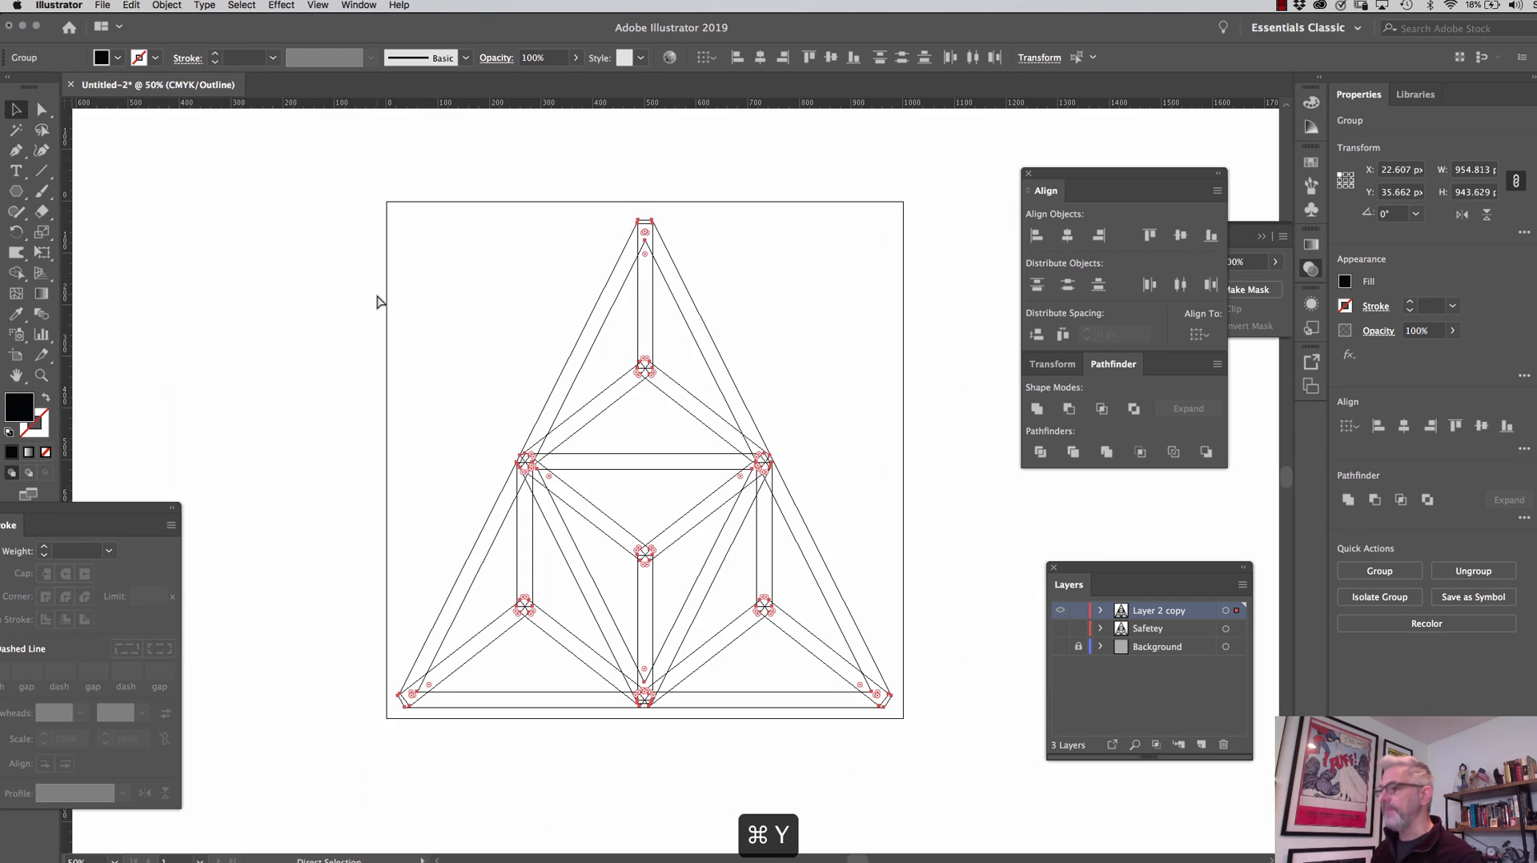
key(super+y)
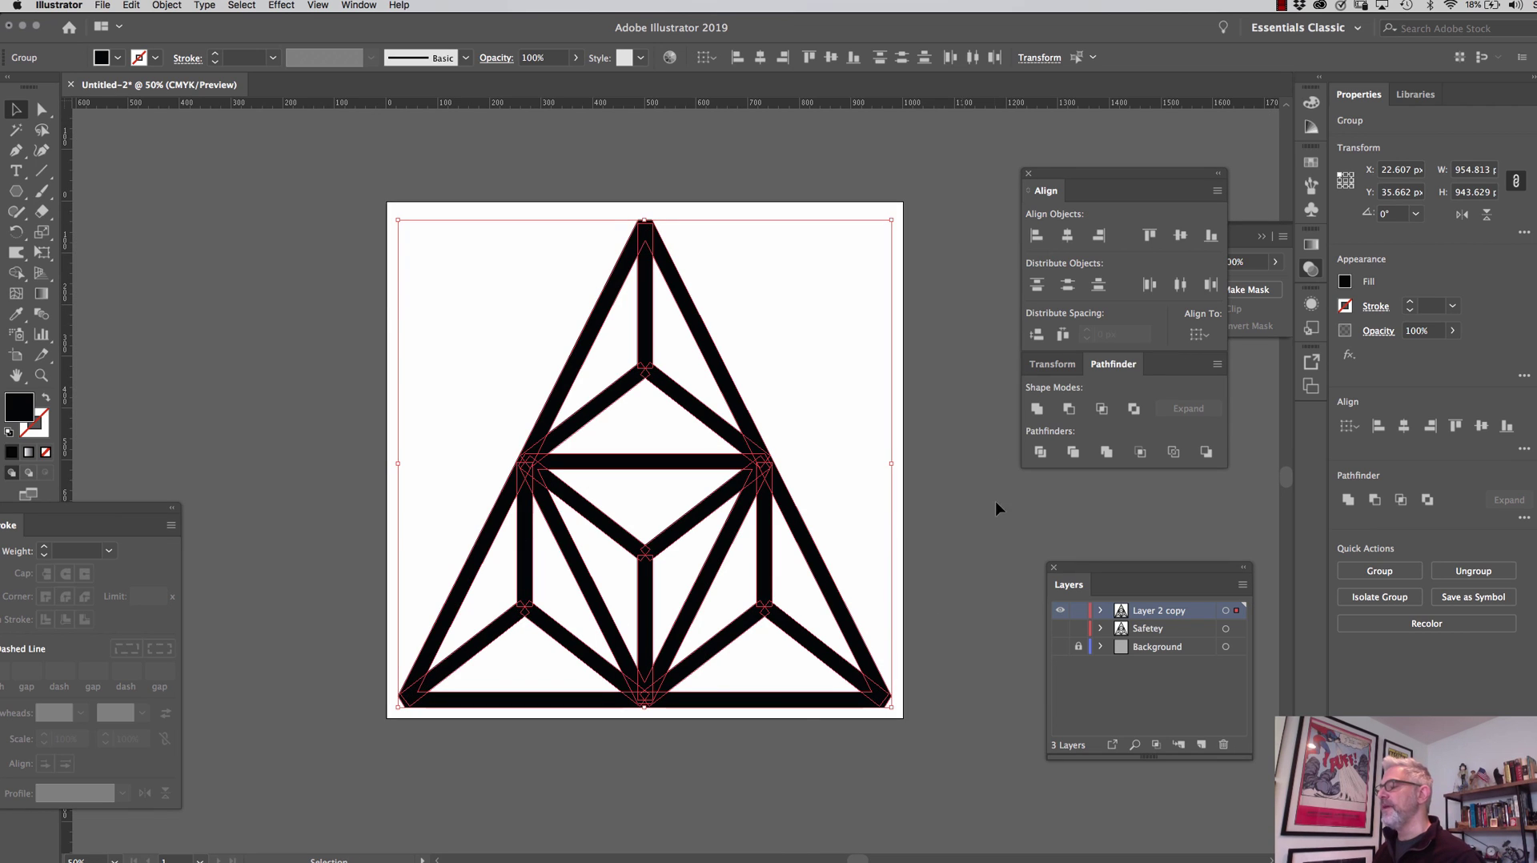
- Merge the expanded shapes into one compound path with Pathfinder Unite
click(1037, 409)
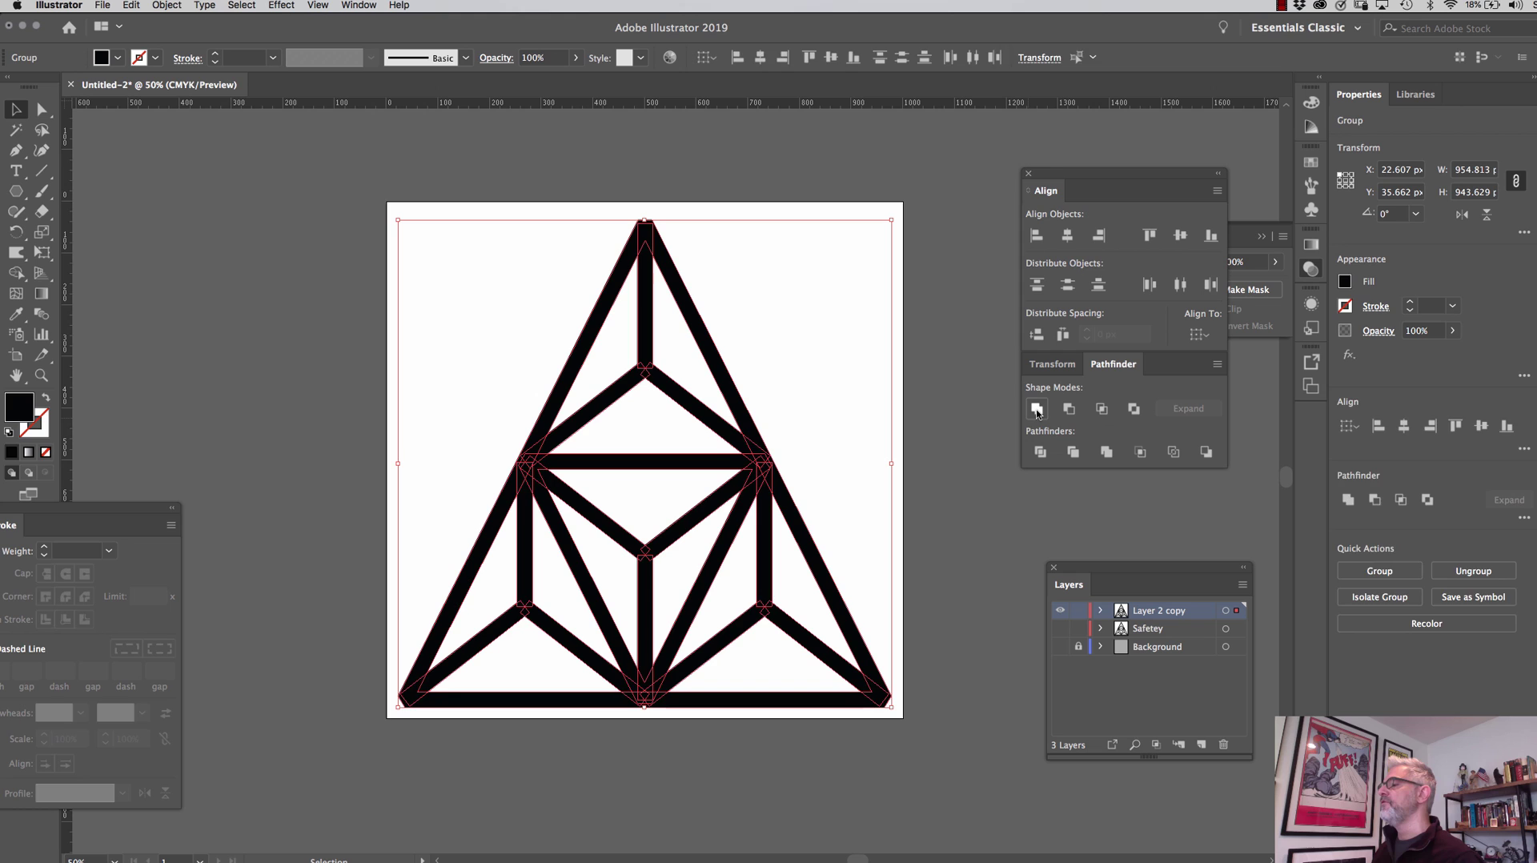
click(979, 570)
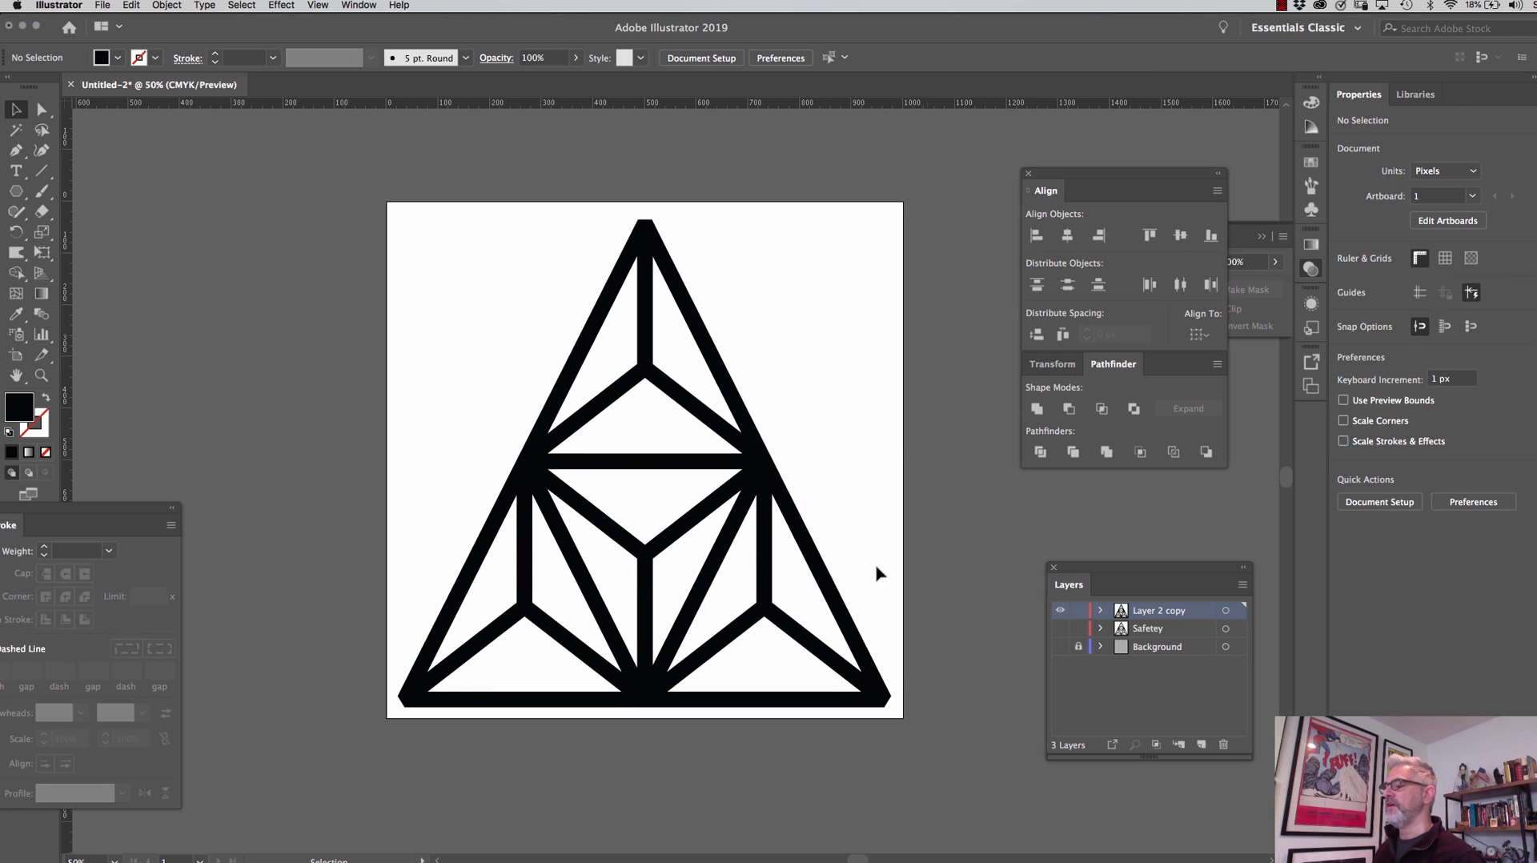
click(789, 509)
key(super+F9)
- Unlink the proportions and resize the triangle artwork to 1000 × 1000 px
click(381, 260)
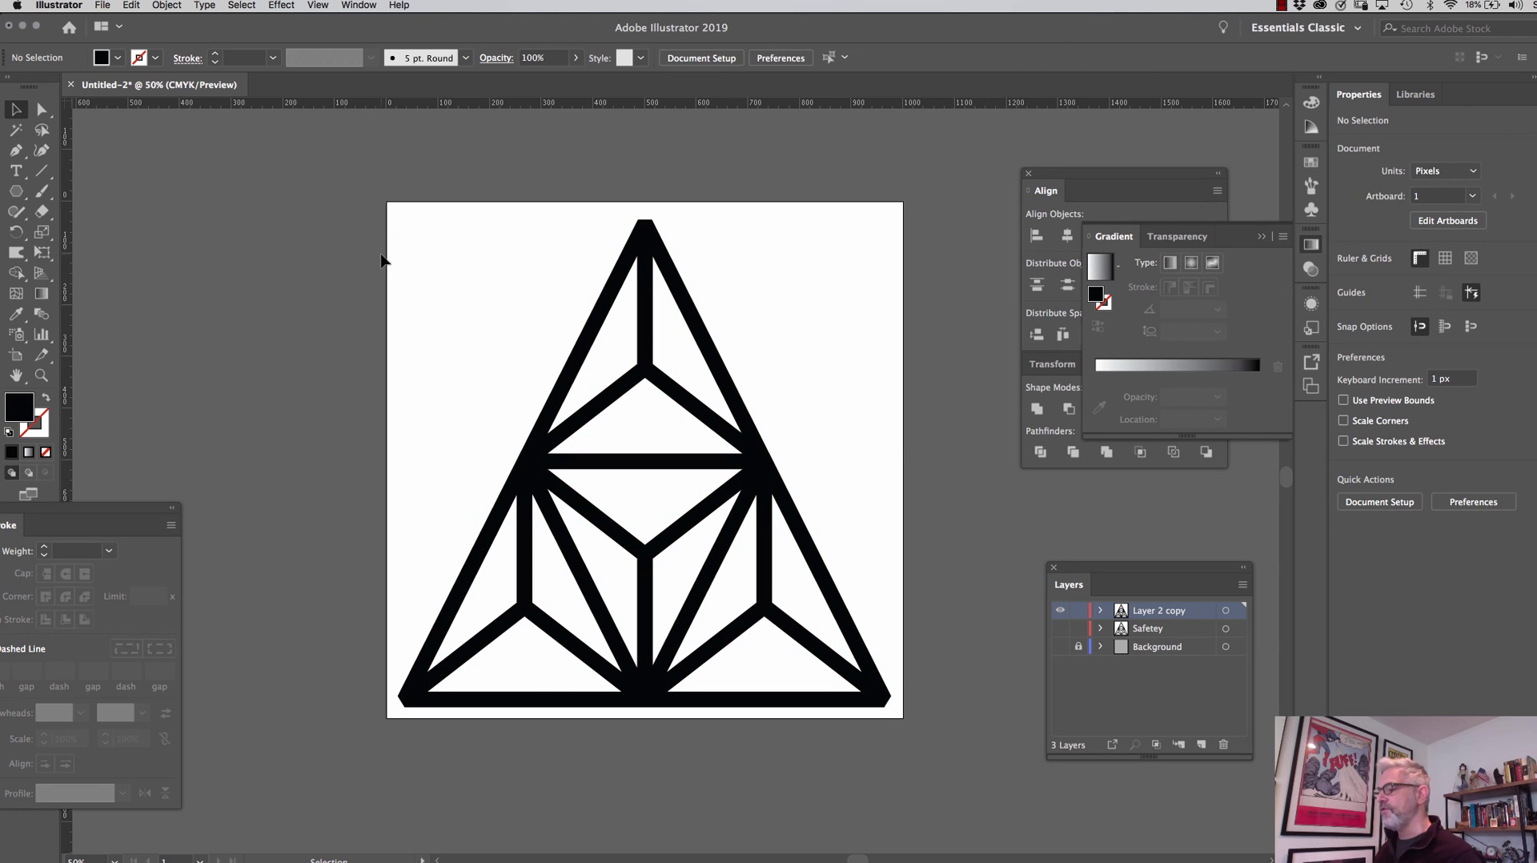
key(super+minus)
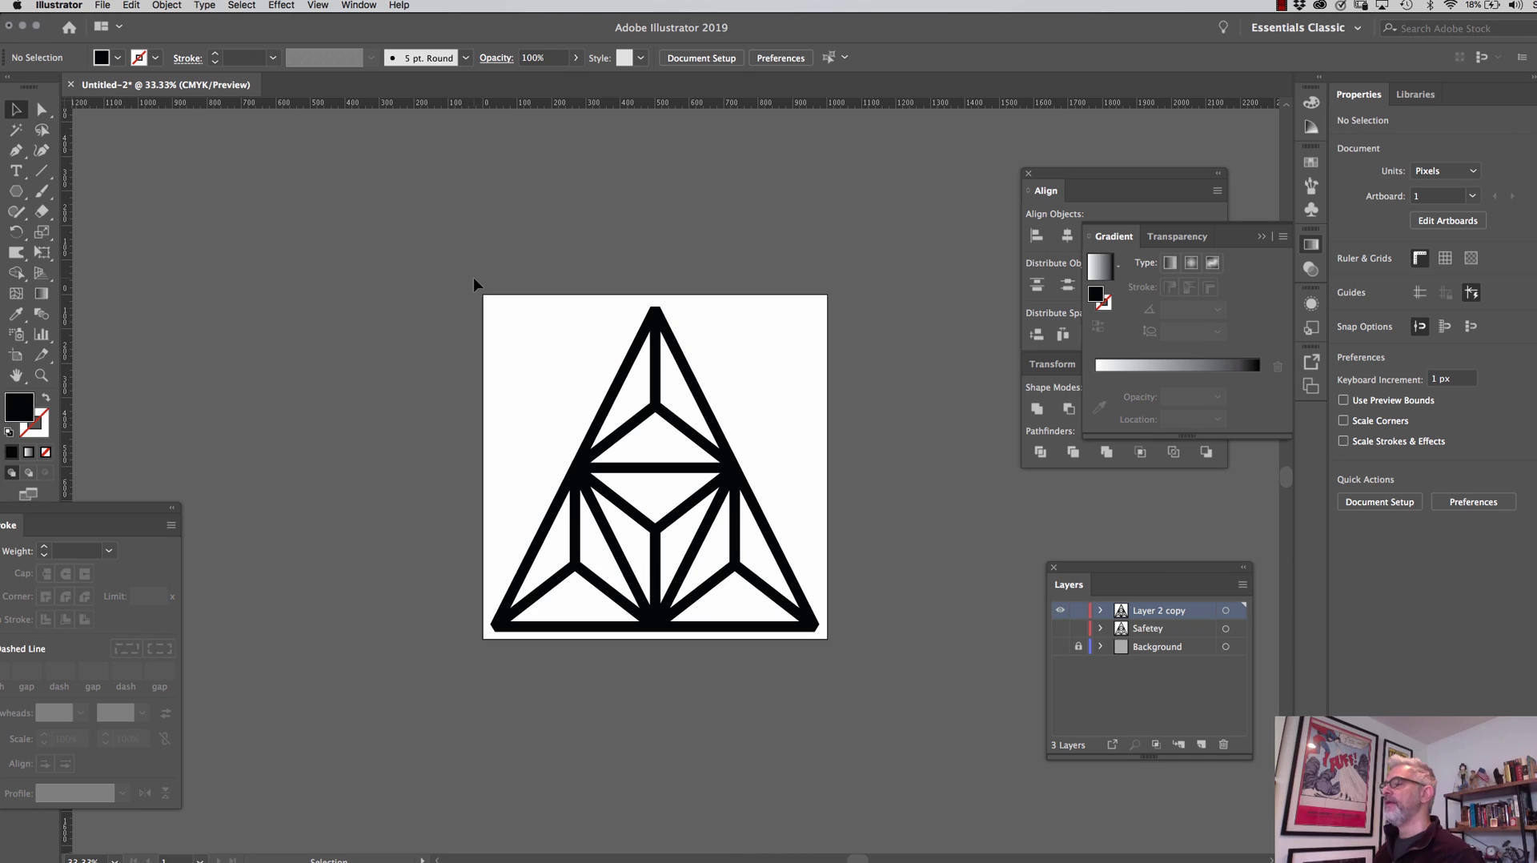
key(super+a)
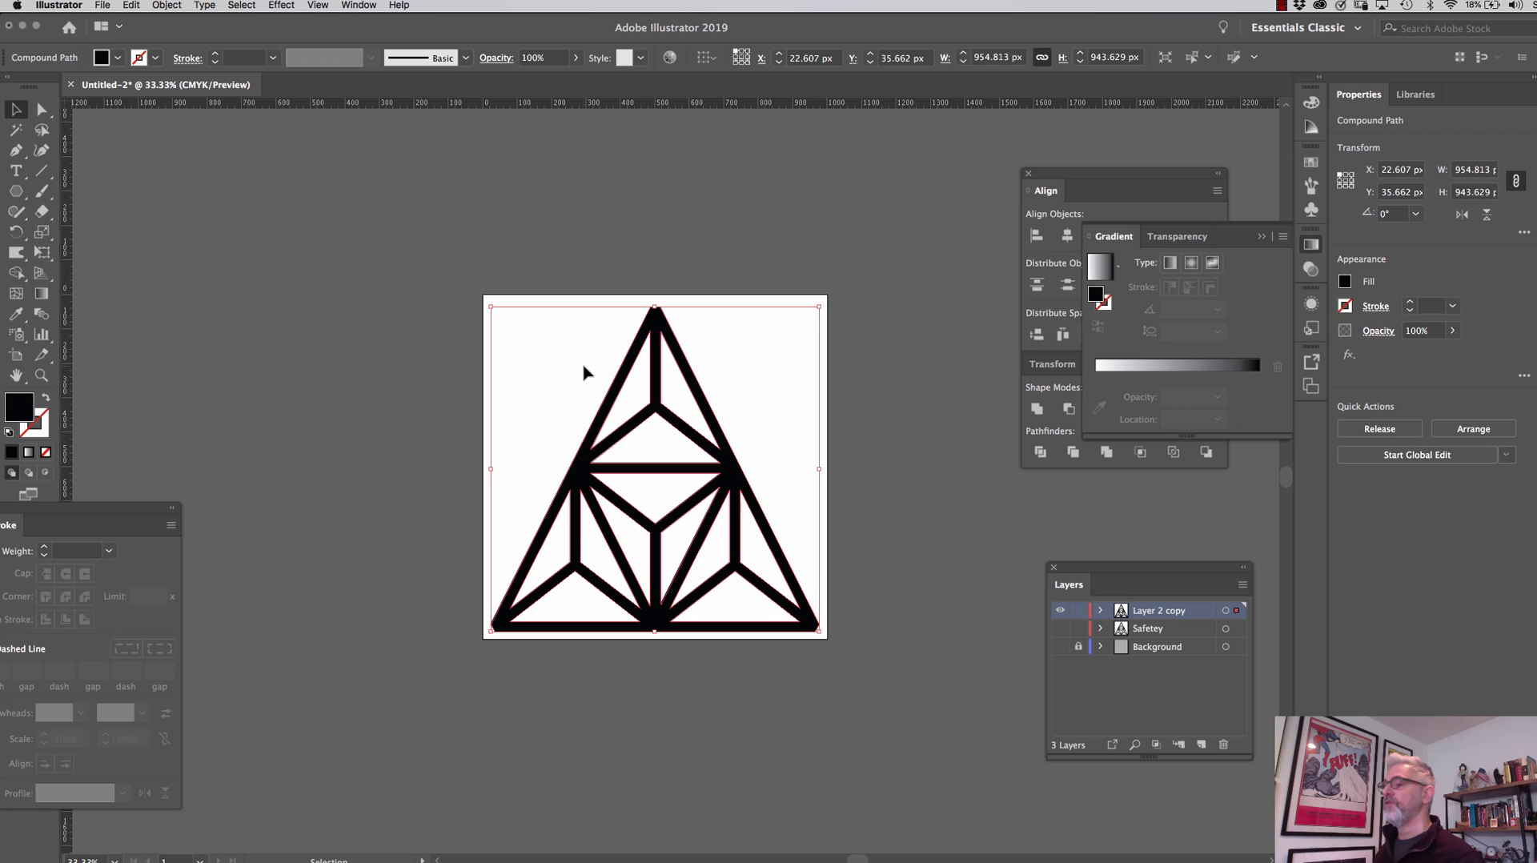
click(511, 309)
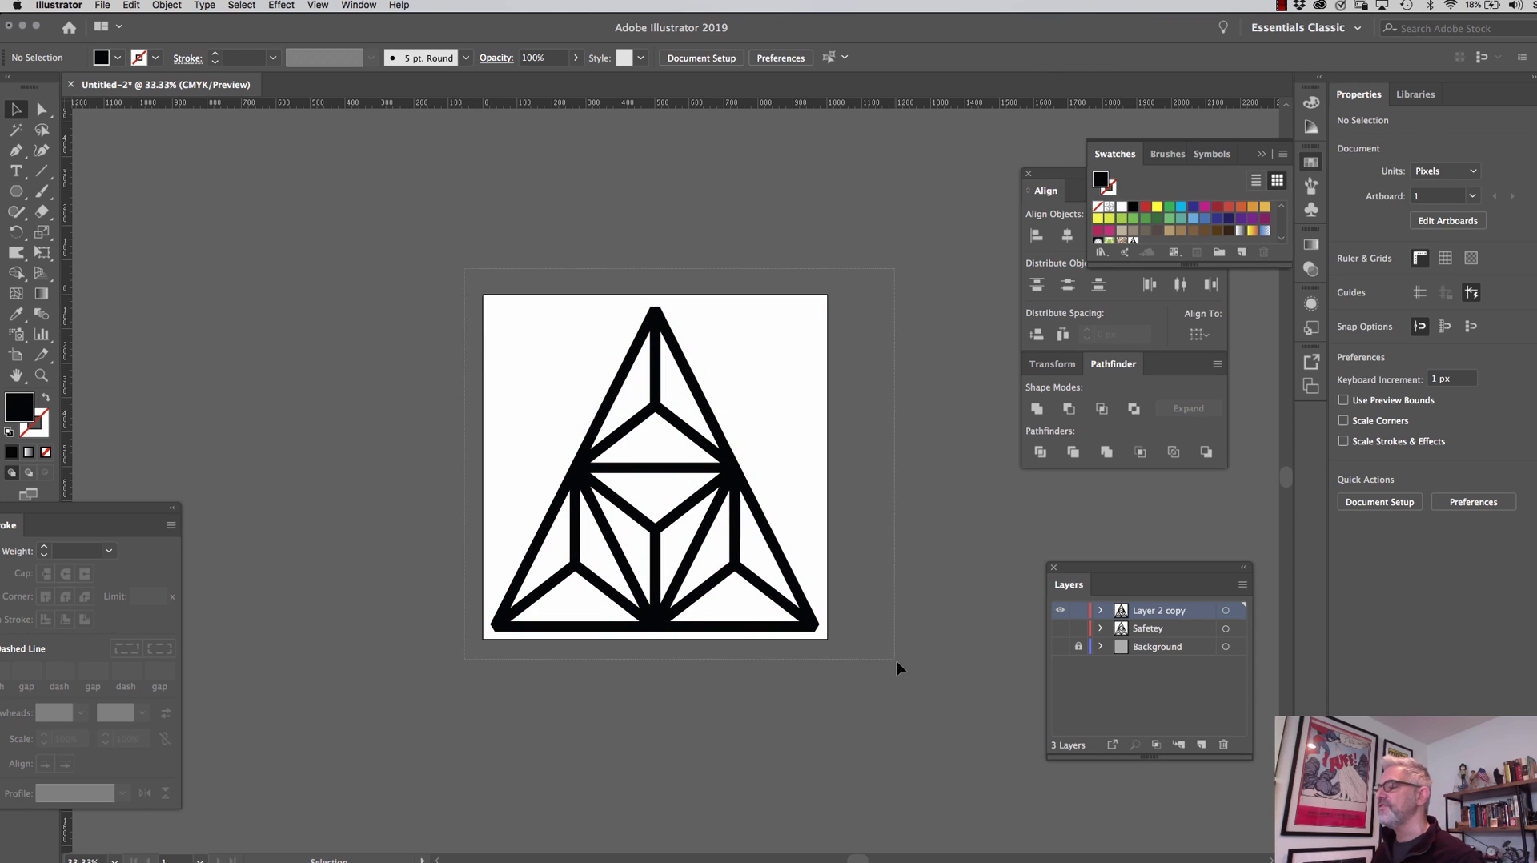
click(659, 629)
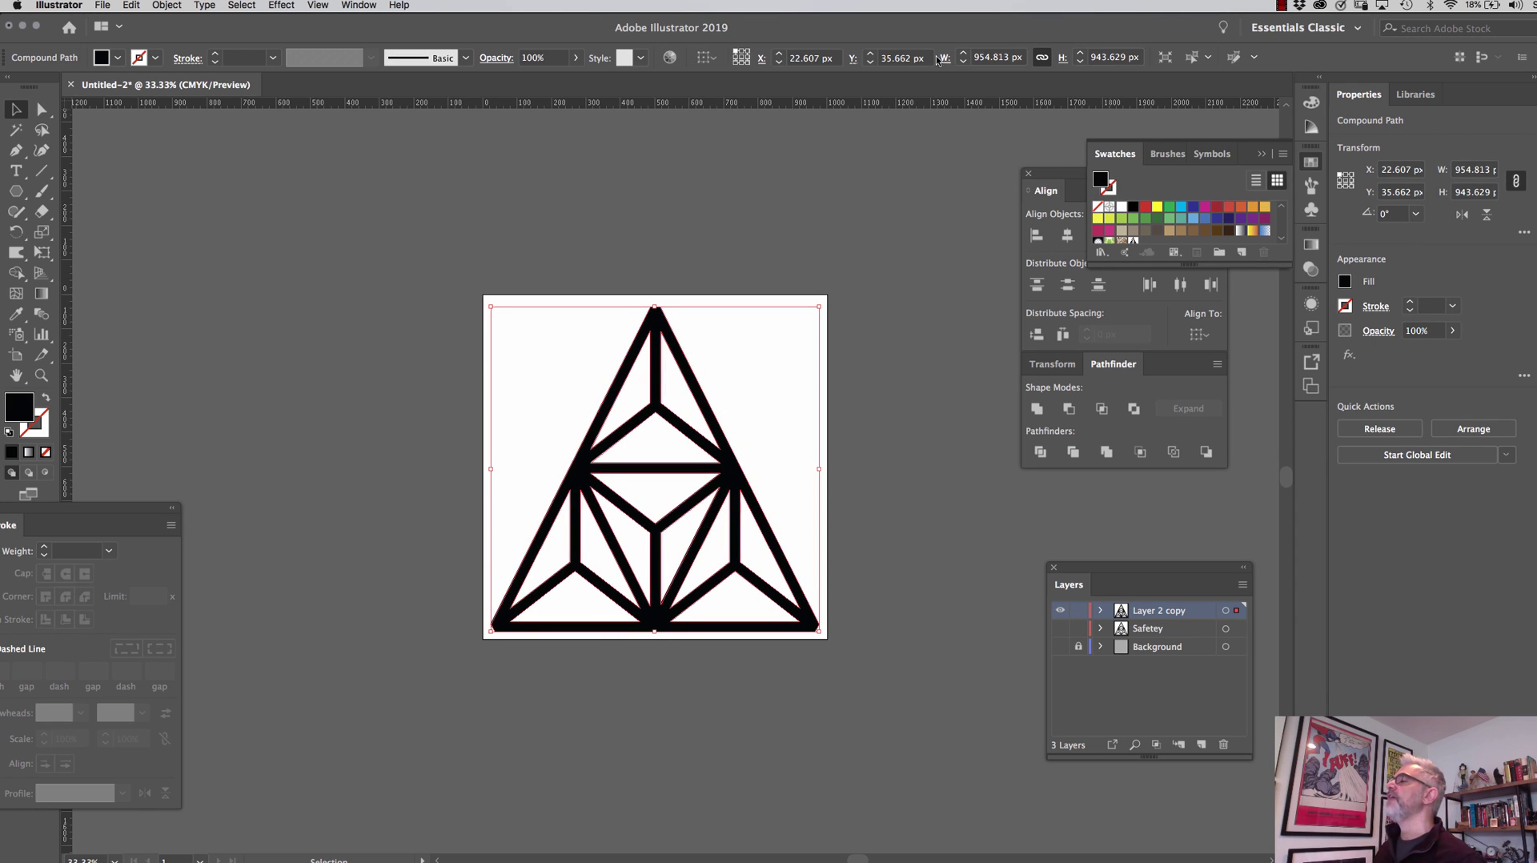
click(1043, 58)
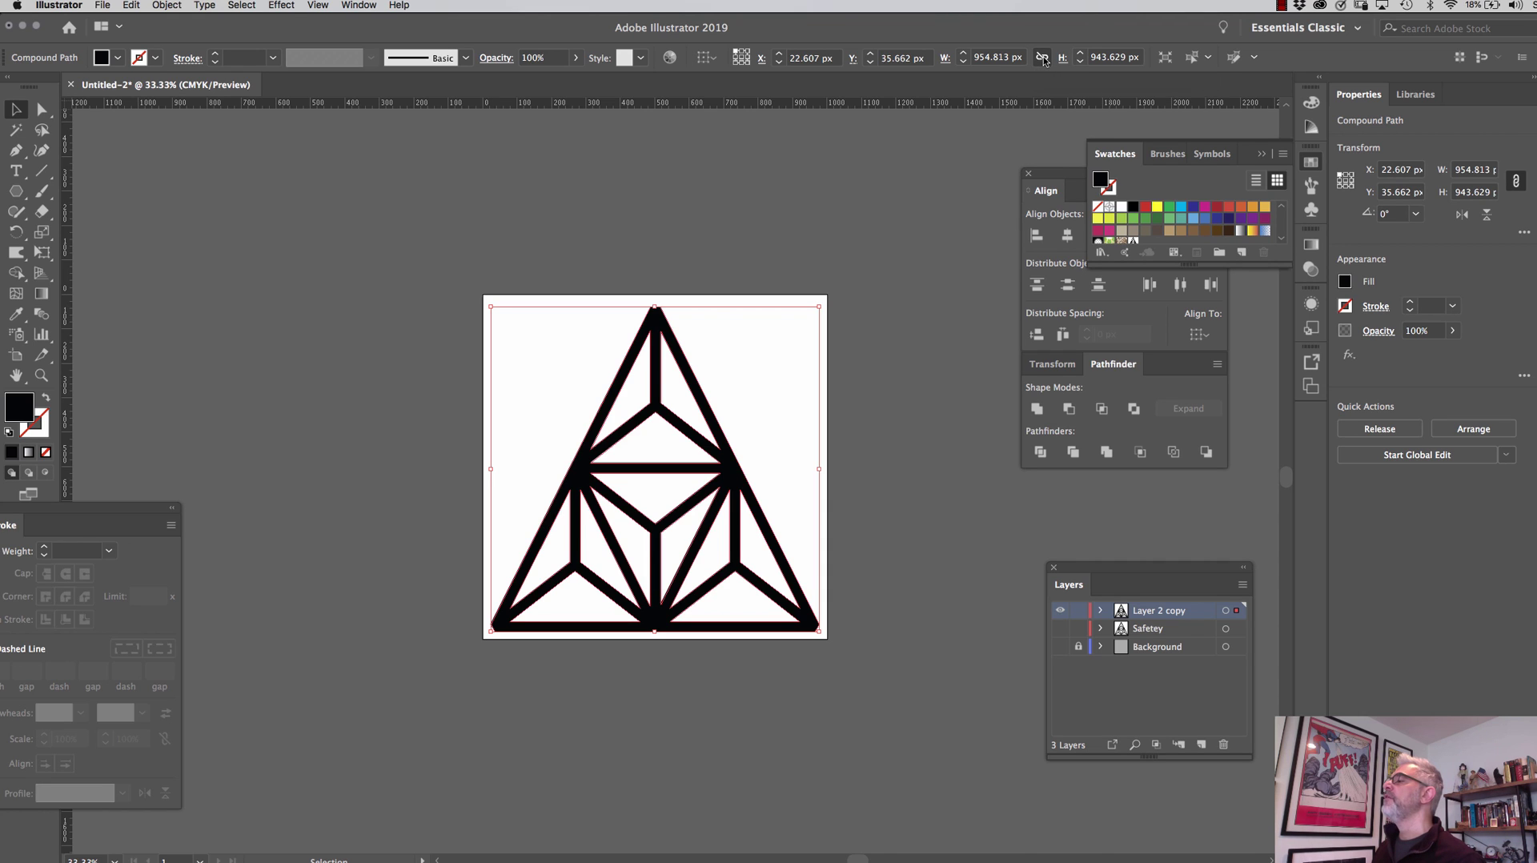
click(998, 59)
text(100)
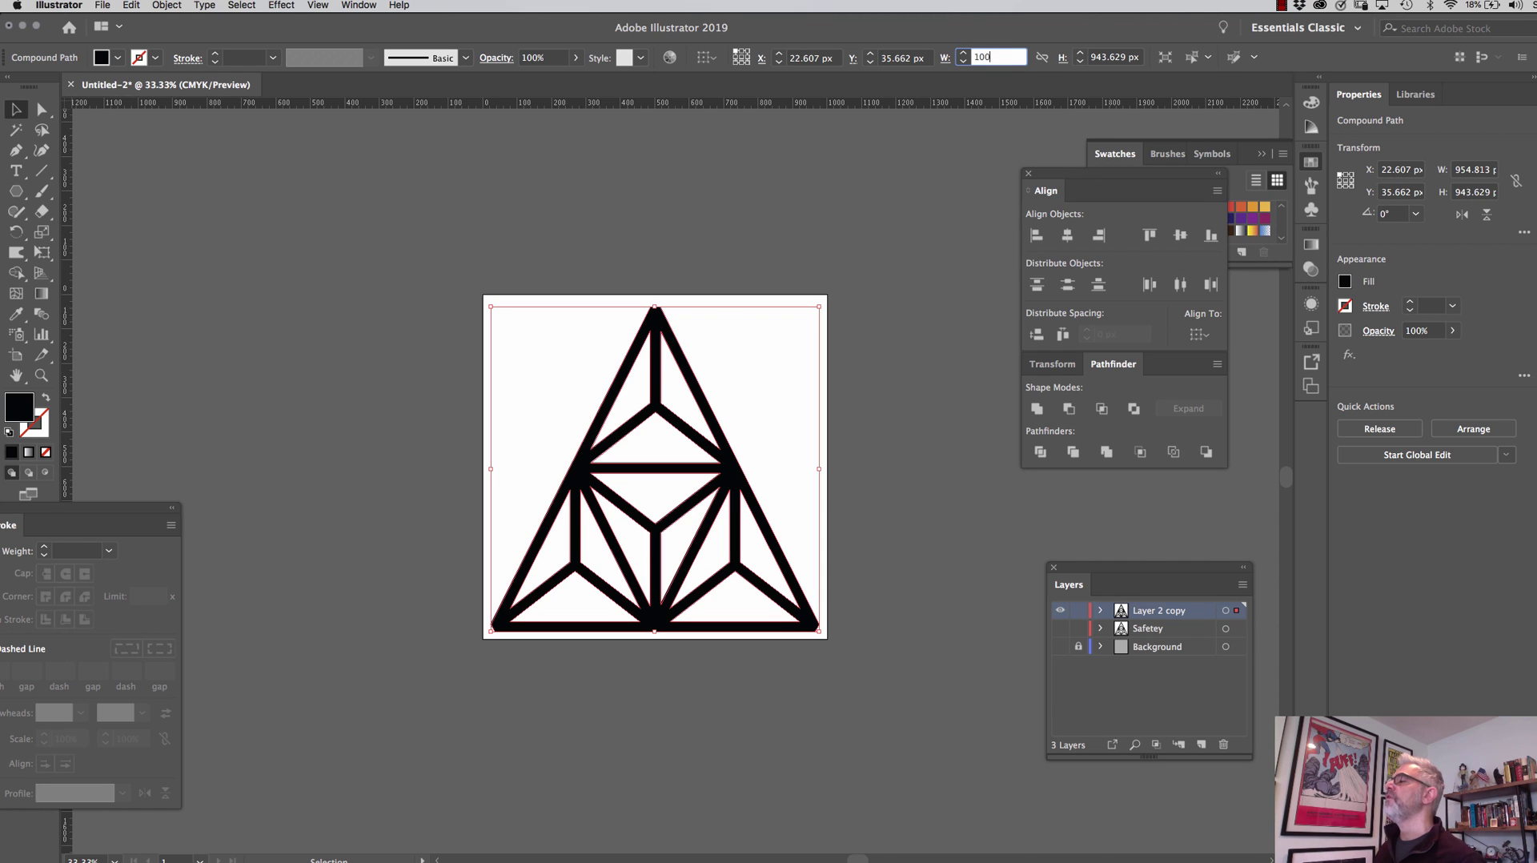
text(0)
key(Tab)
text(10)
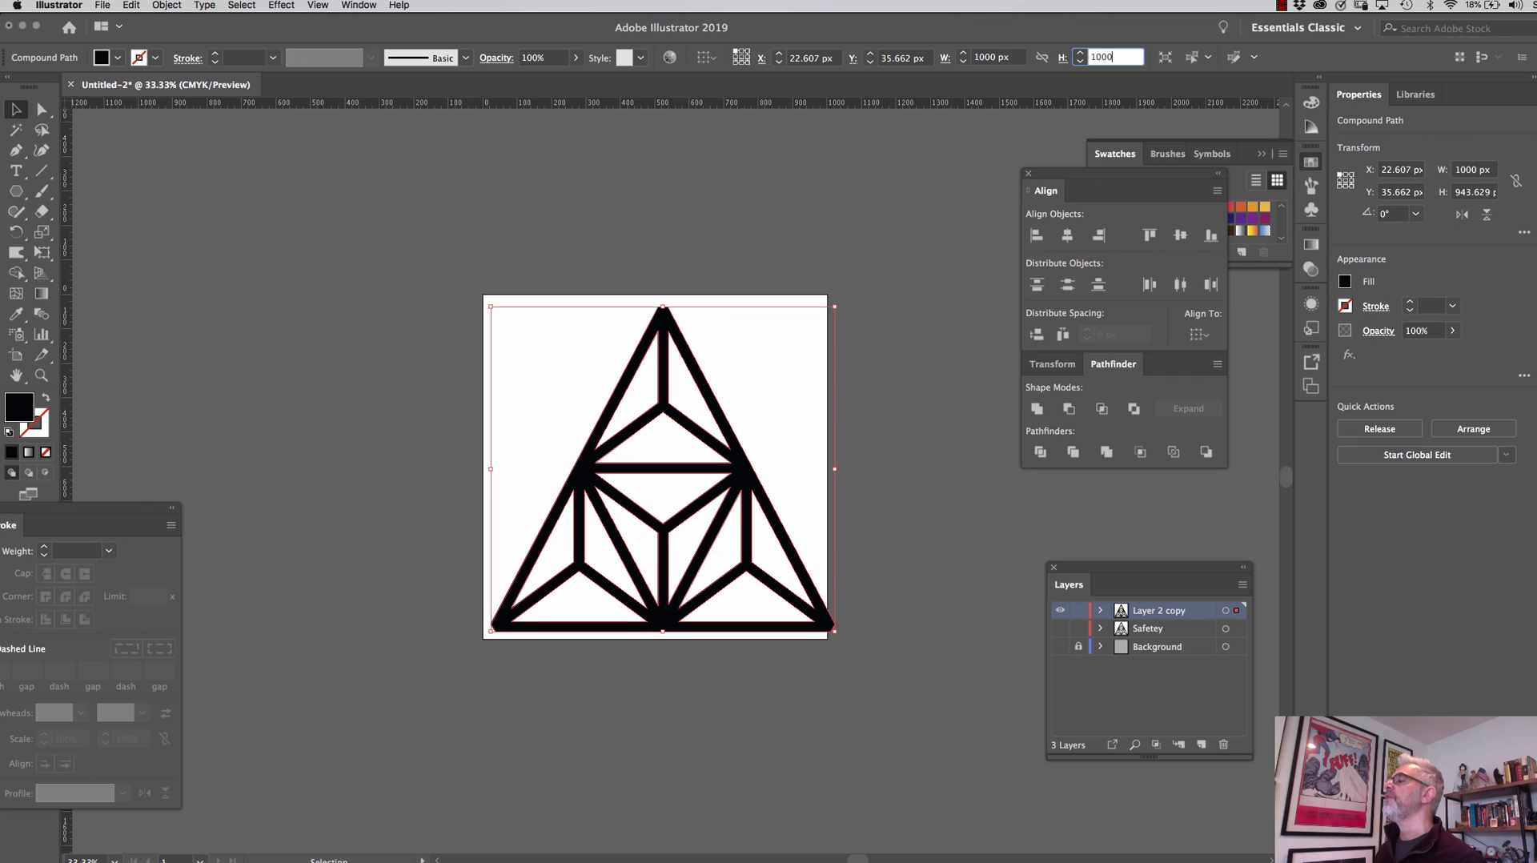
key(Return)
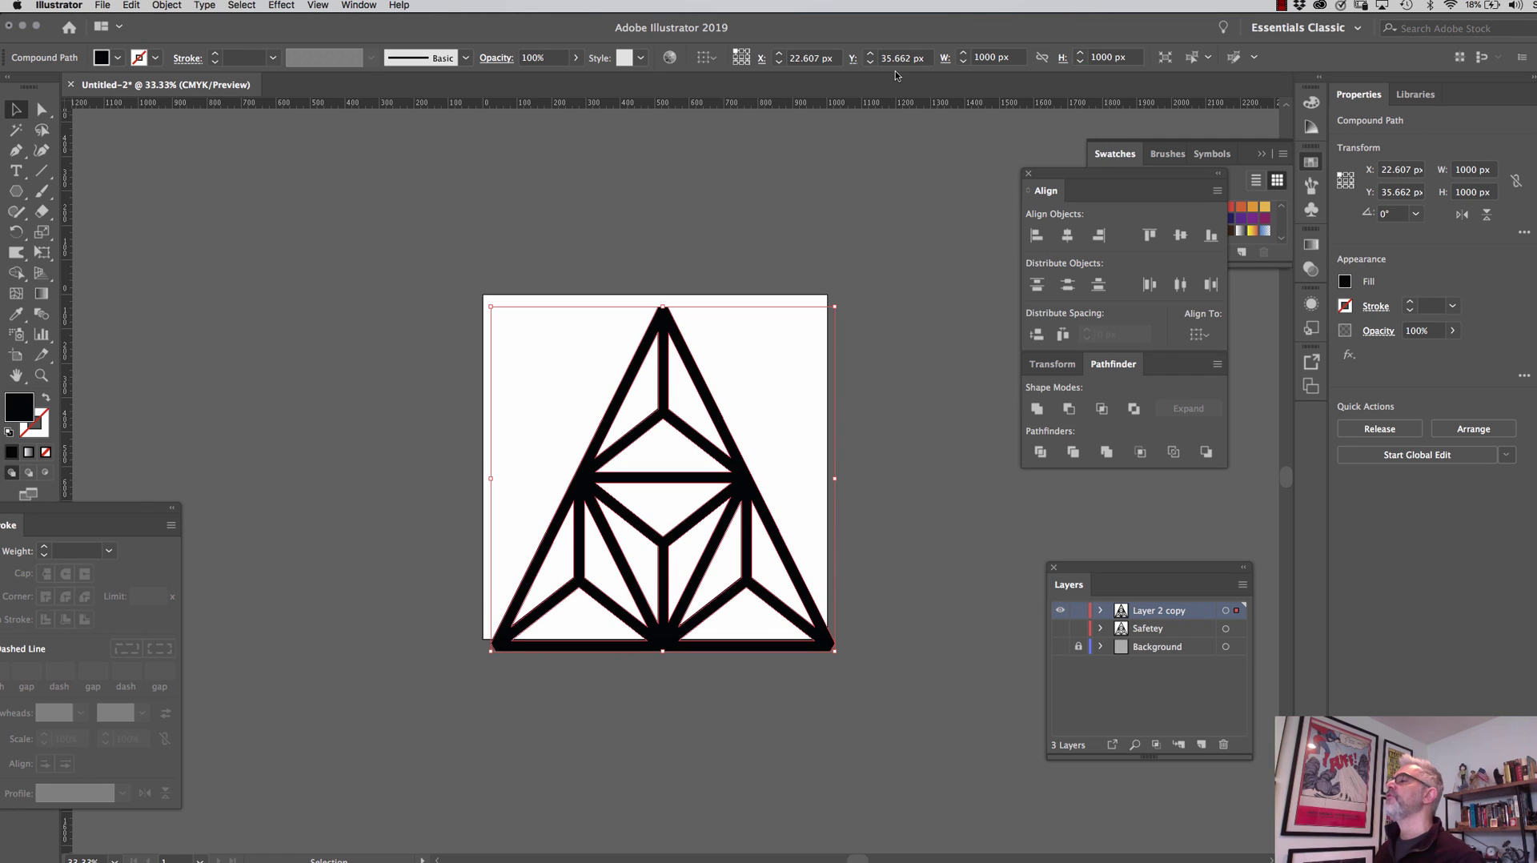
- Position the artwork at X 0, Y 0 and deselect it
click(812, 56)
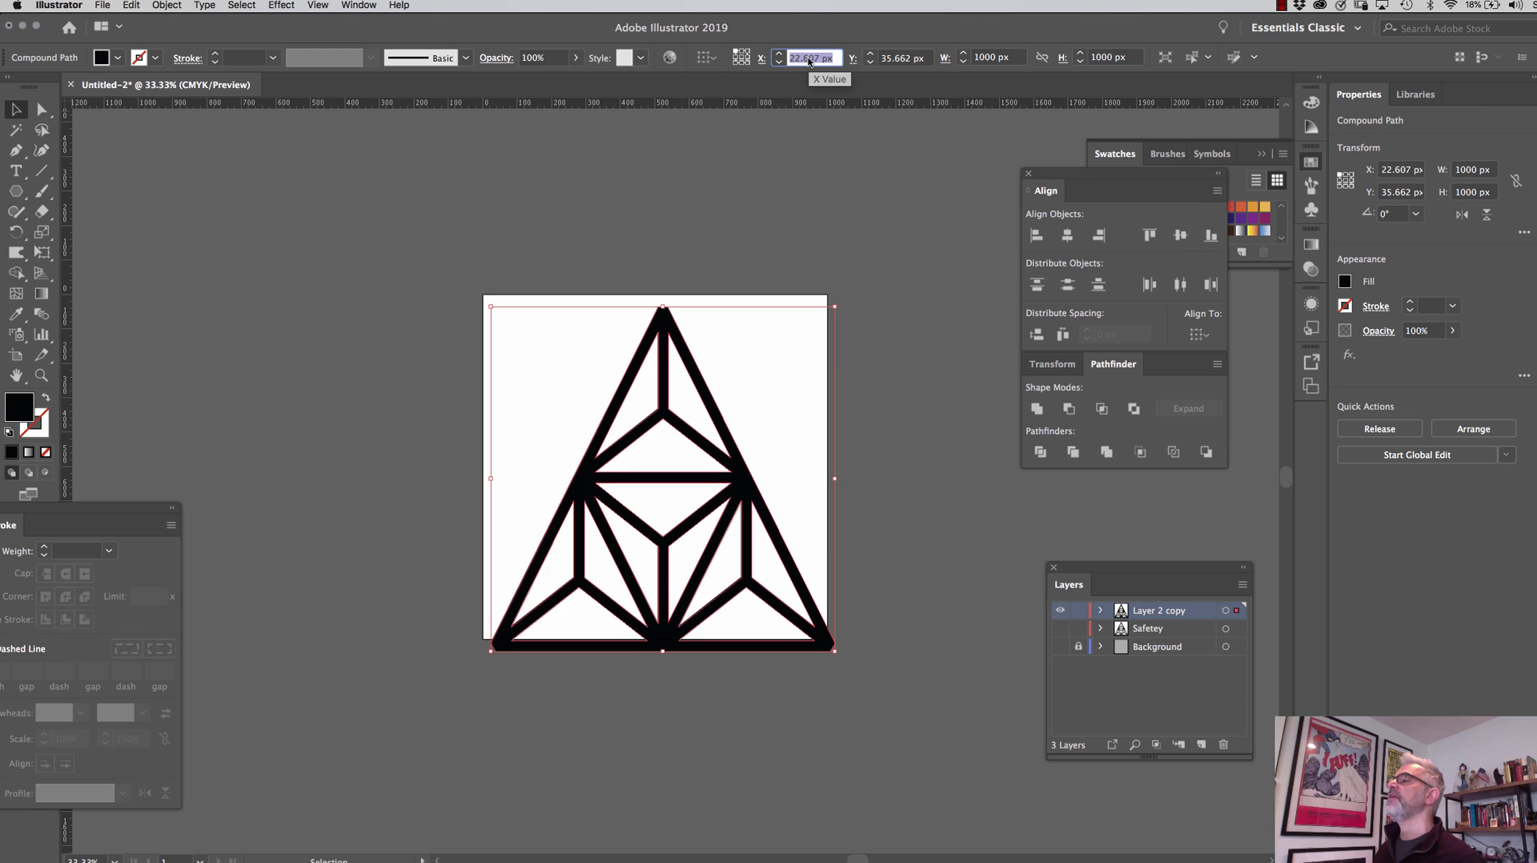
text(0)
key(Return)
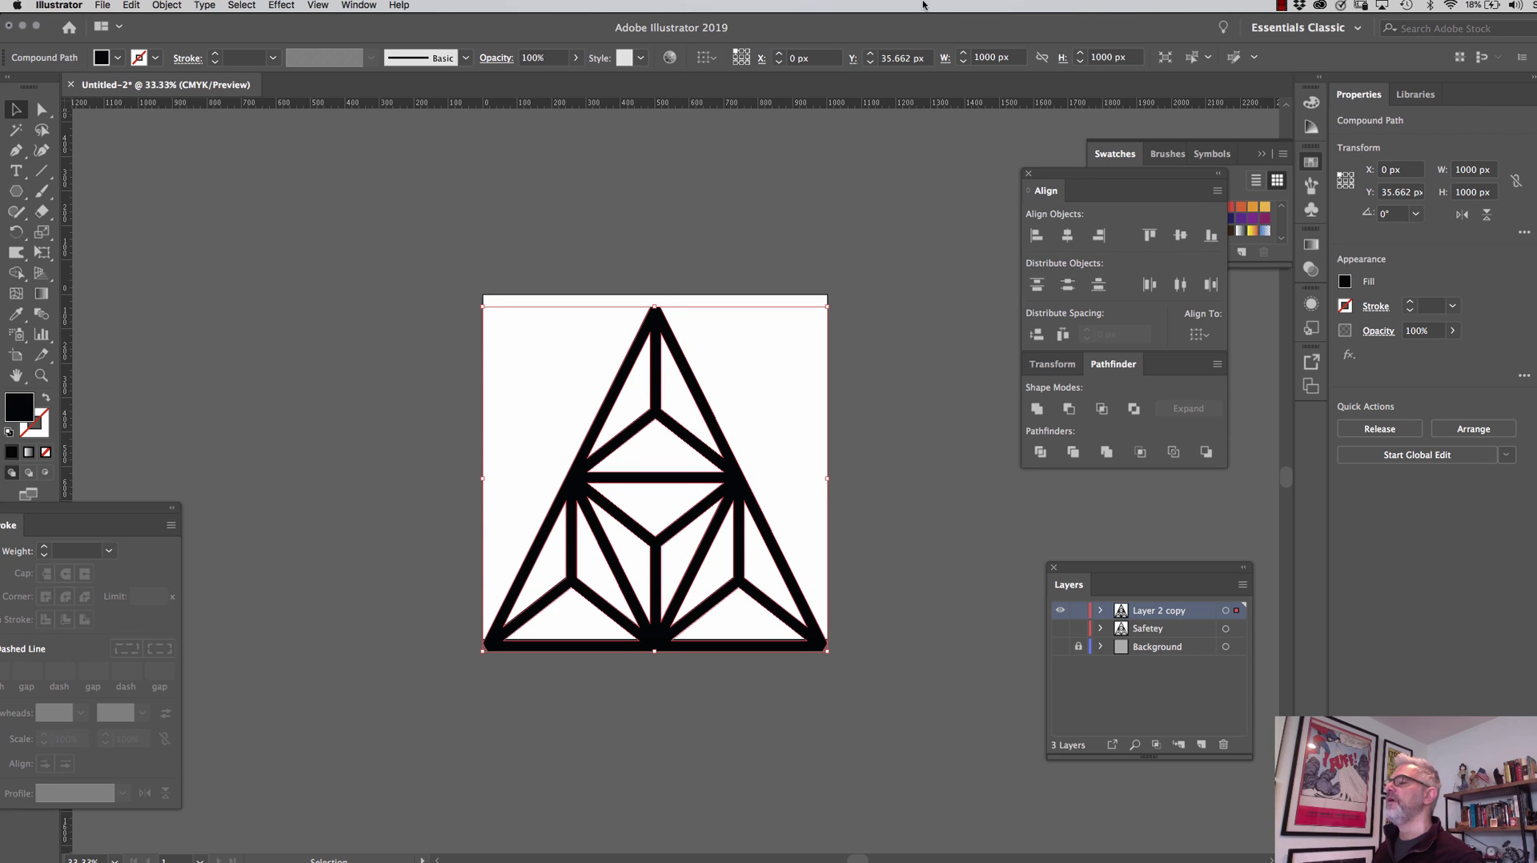
click(897, 56)
text(0)
key(Return)
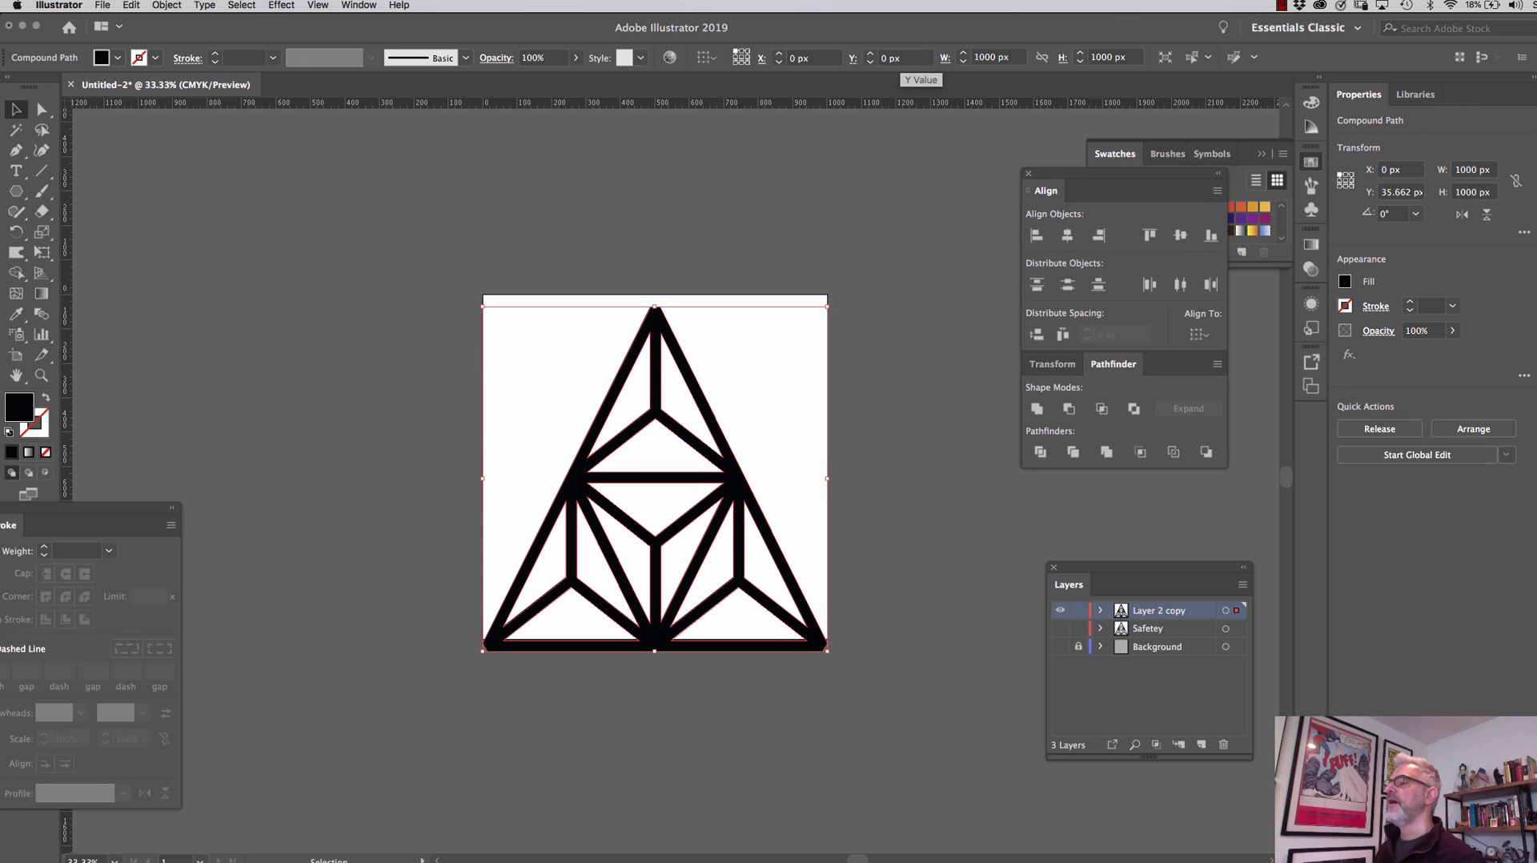
click(685, 673)
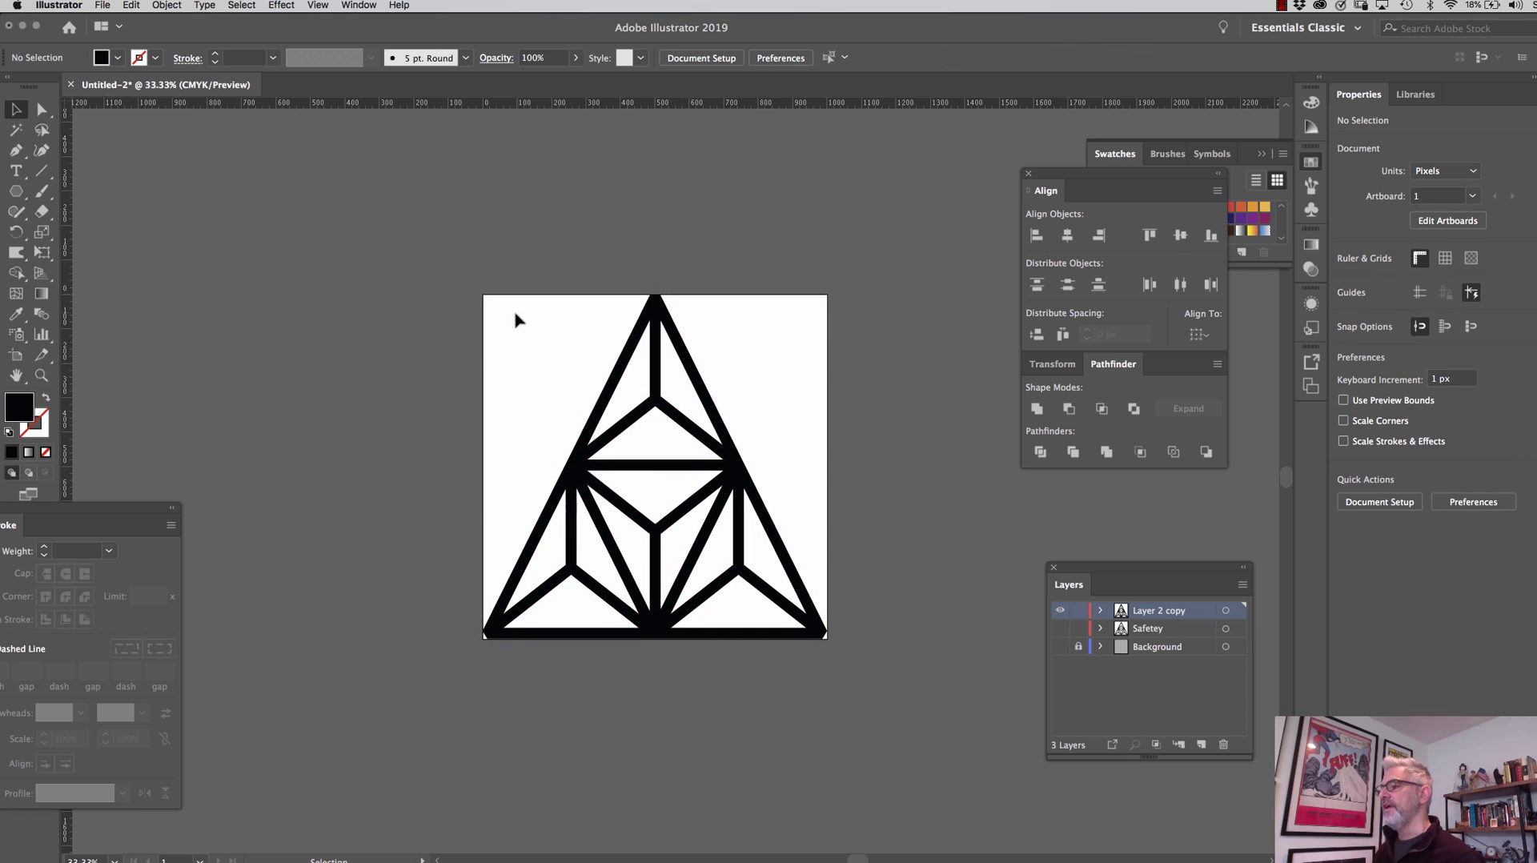
- Select all the triangle artwork and make it into New Pattern 2 with Object > Pattern > Make
key(super+a)
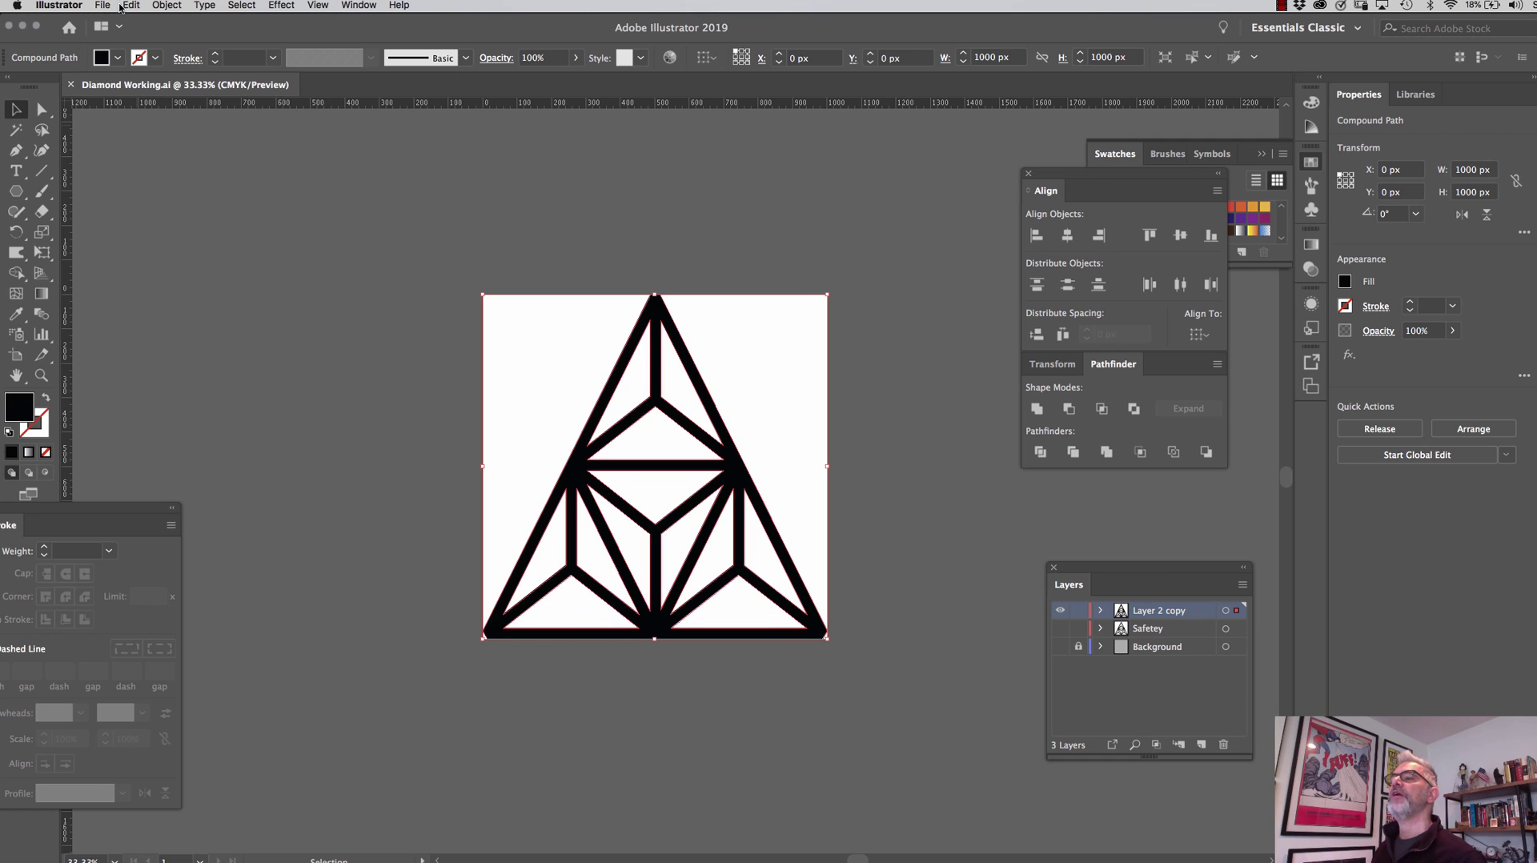
click(164, 7)
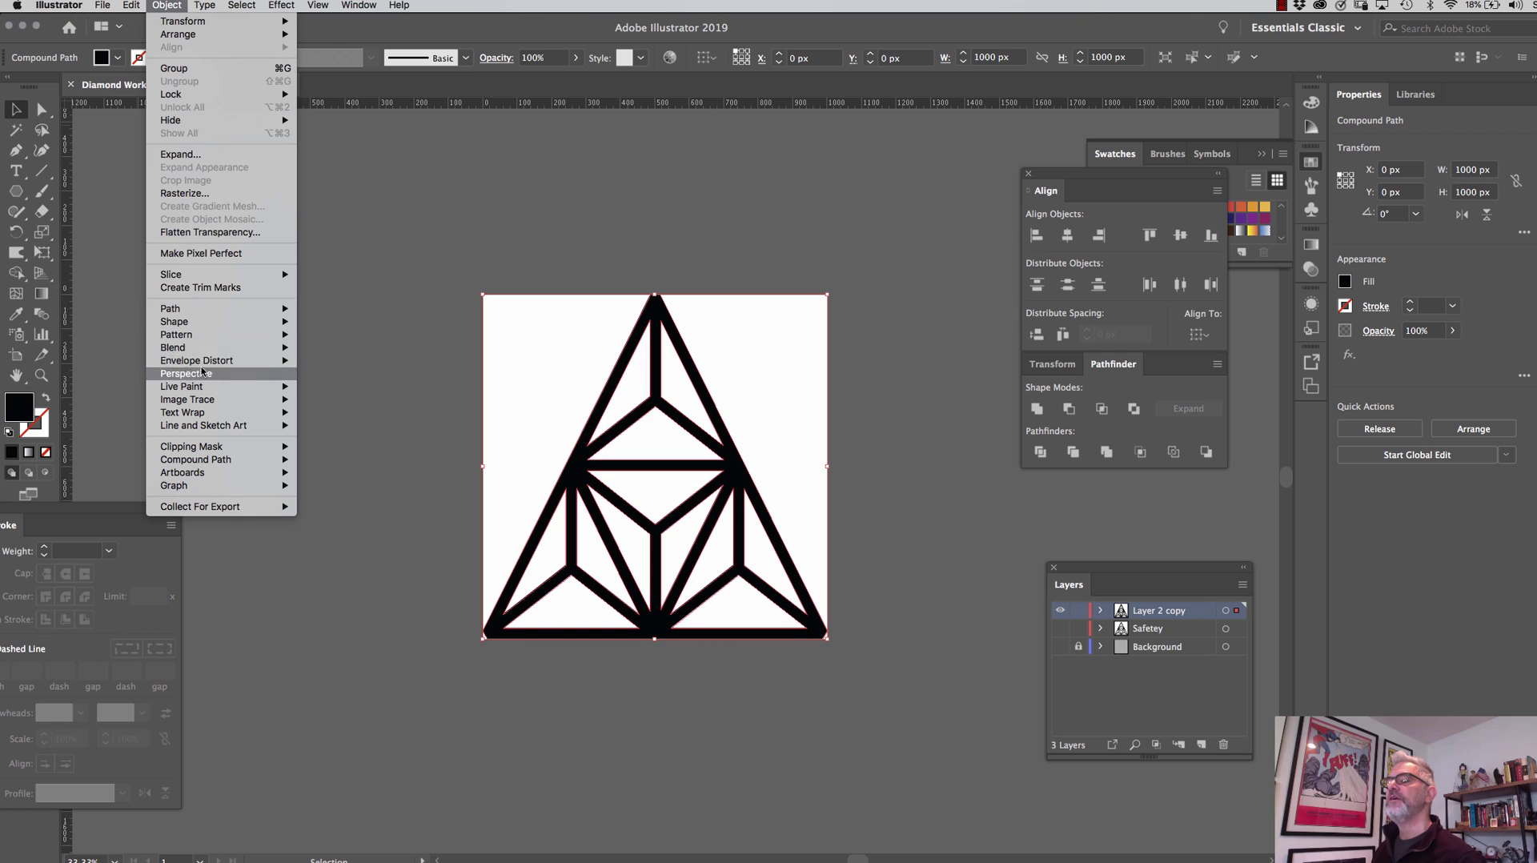
mouse_move(213, 337)
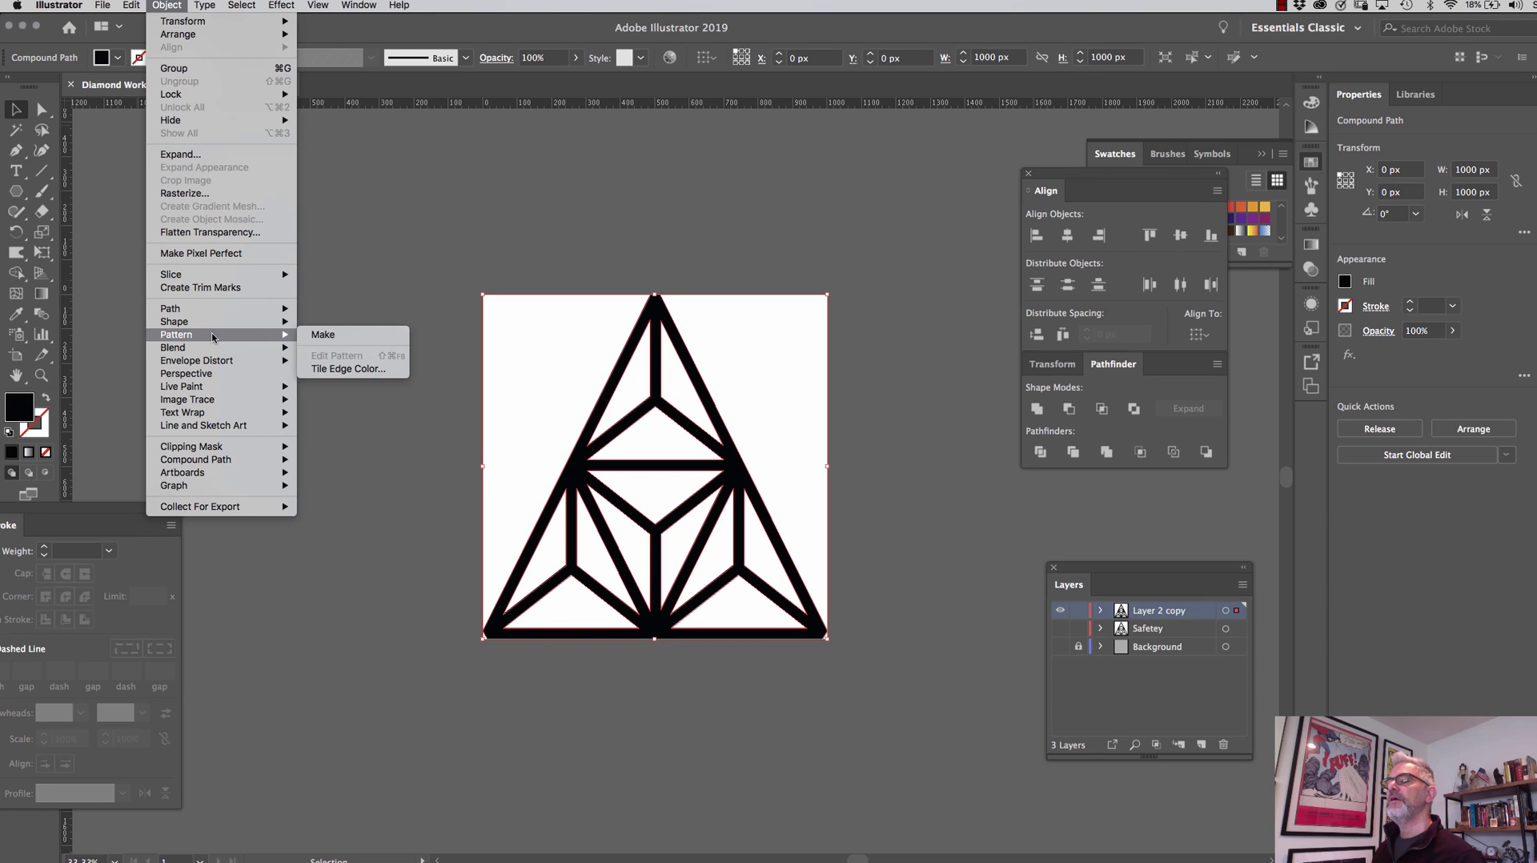
click(324, 340)
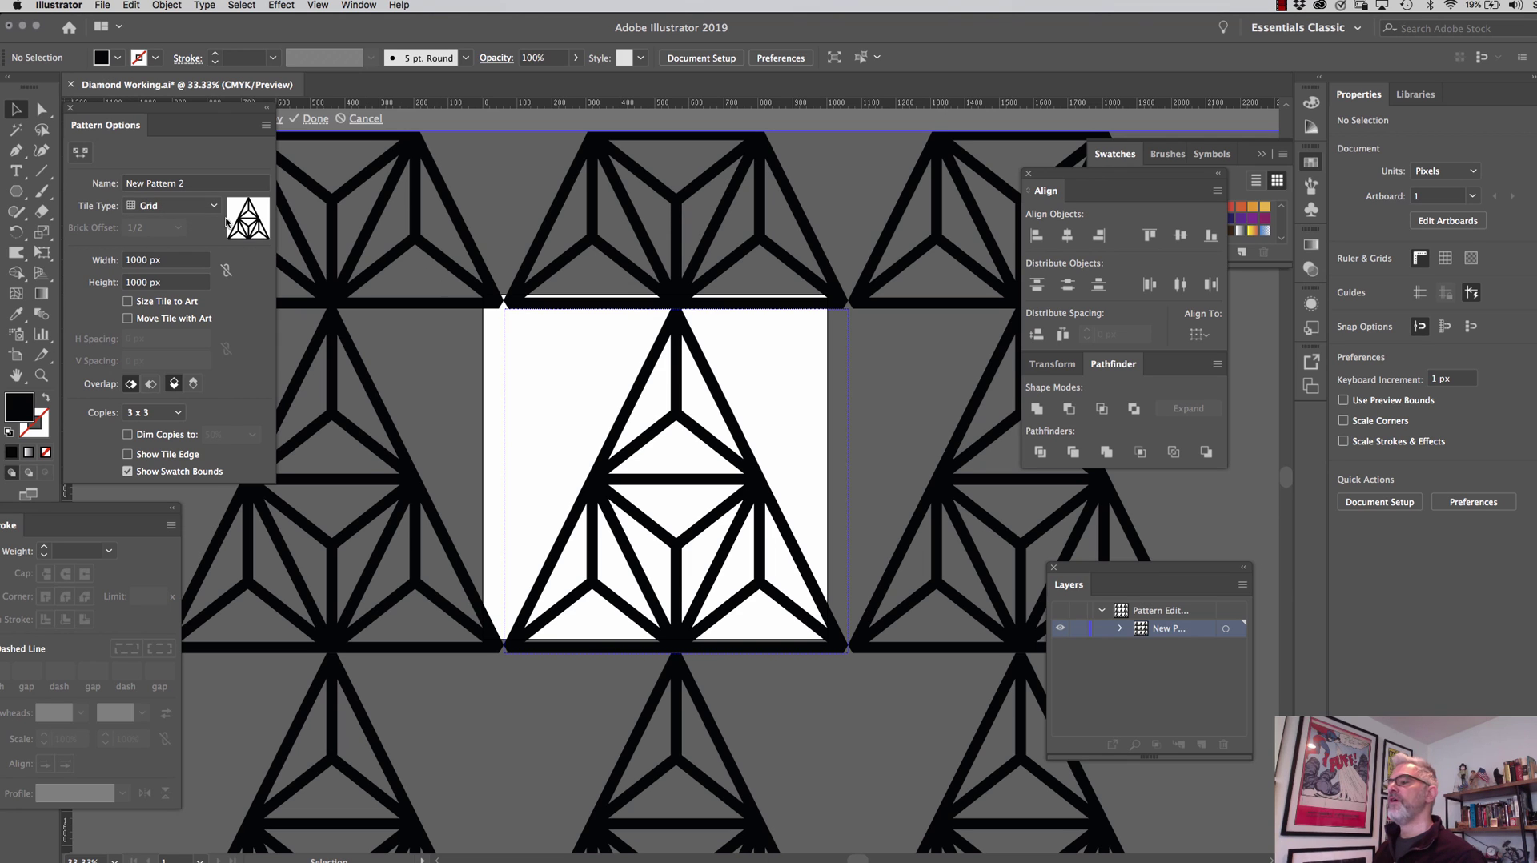
- Set the pattern tile type to Brick by Column with a 750 × 1000 px tile
click(187, 210)
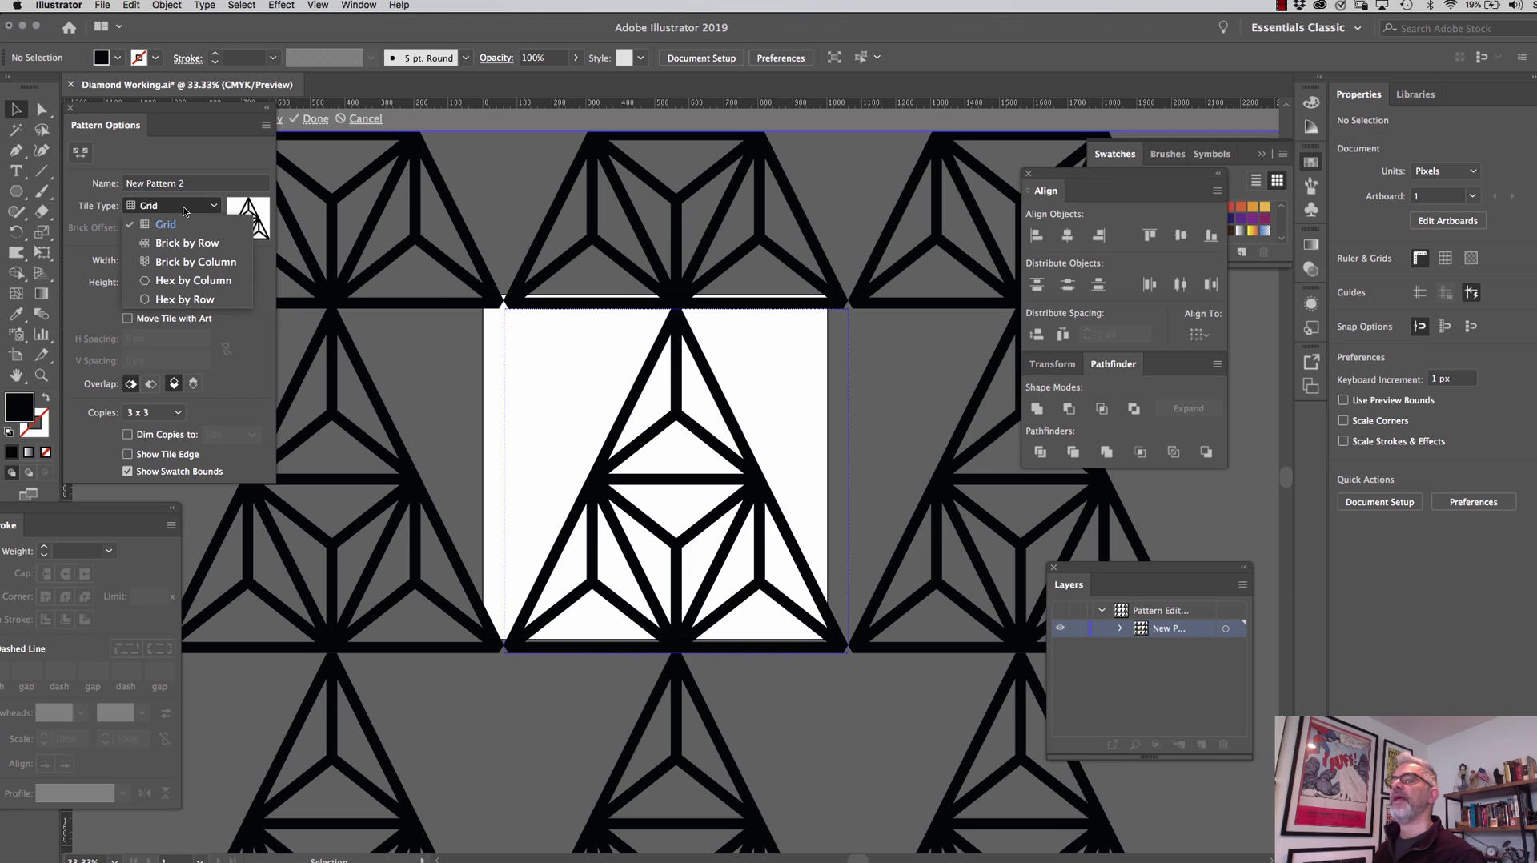
click(193, 262)
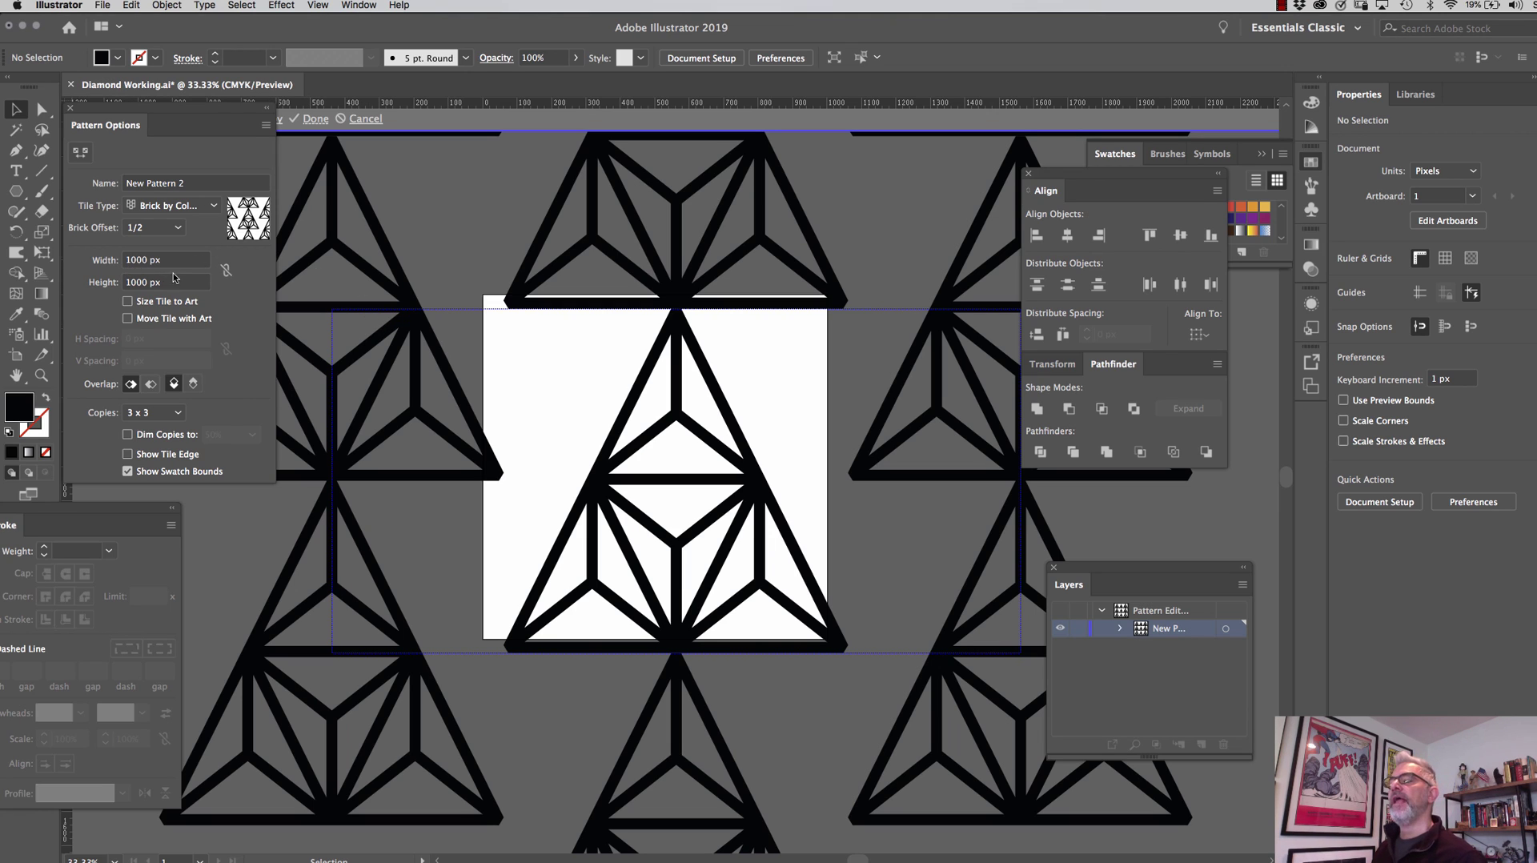
click(192, 259)
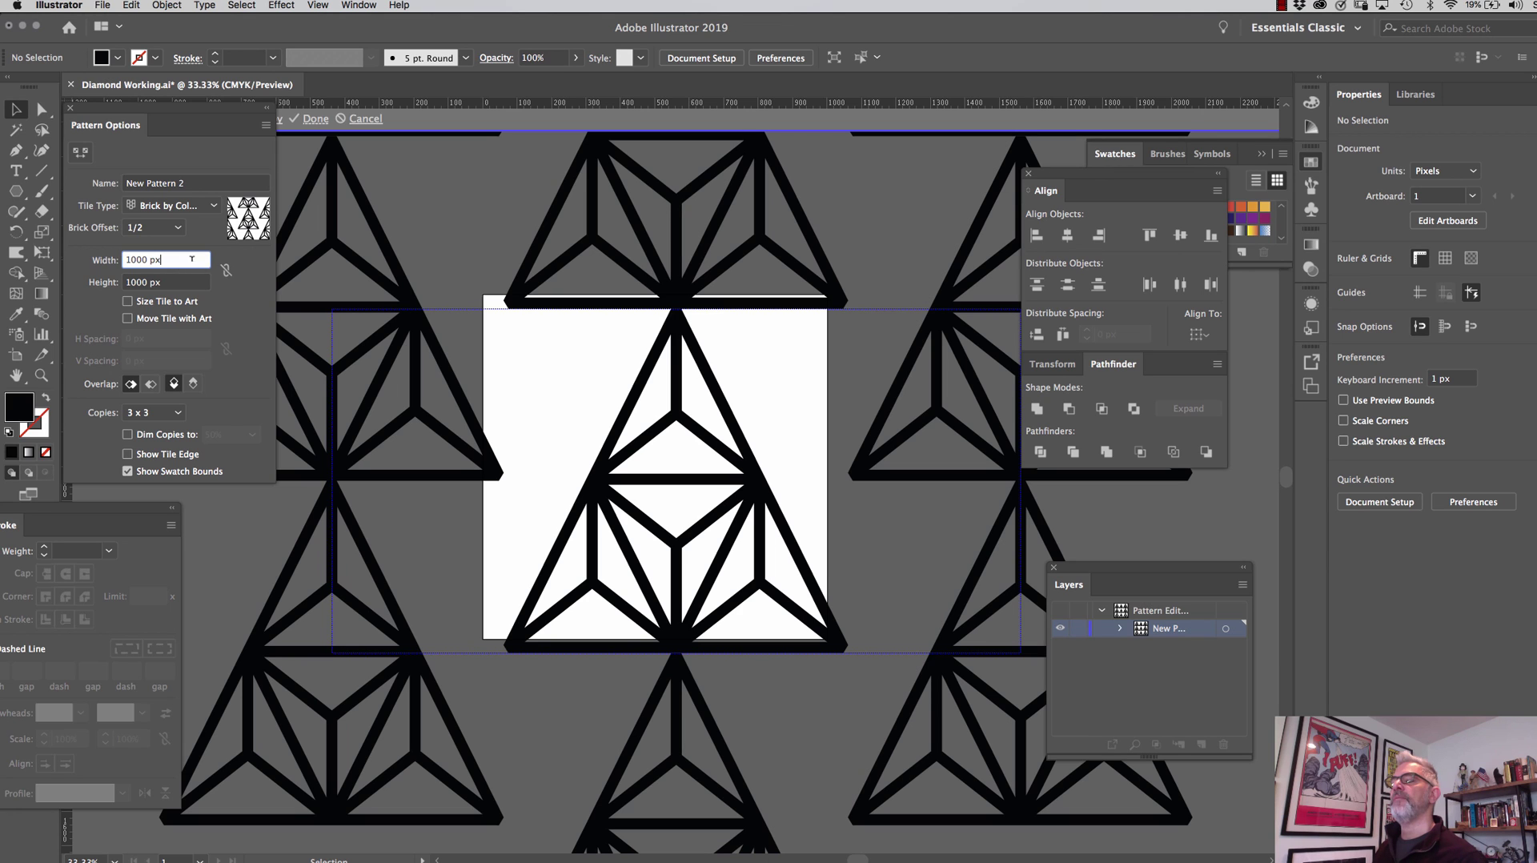
key(BackSpace)
key(BackSpace)
key(BackSpace)
key(BackSpace)
key(BackSpace)
key(BackSpace)
key(BackSpace)
text(500)
key(Tab)
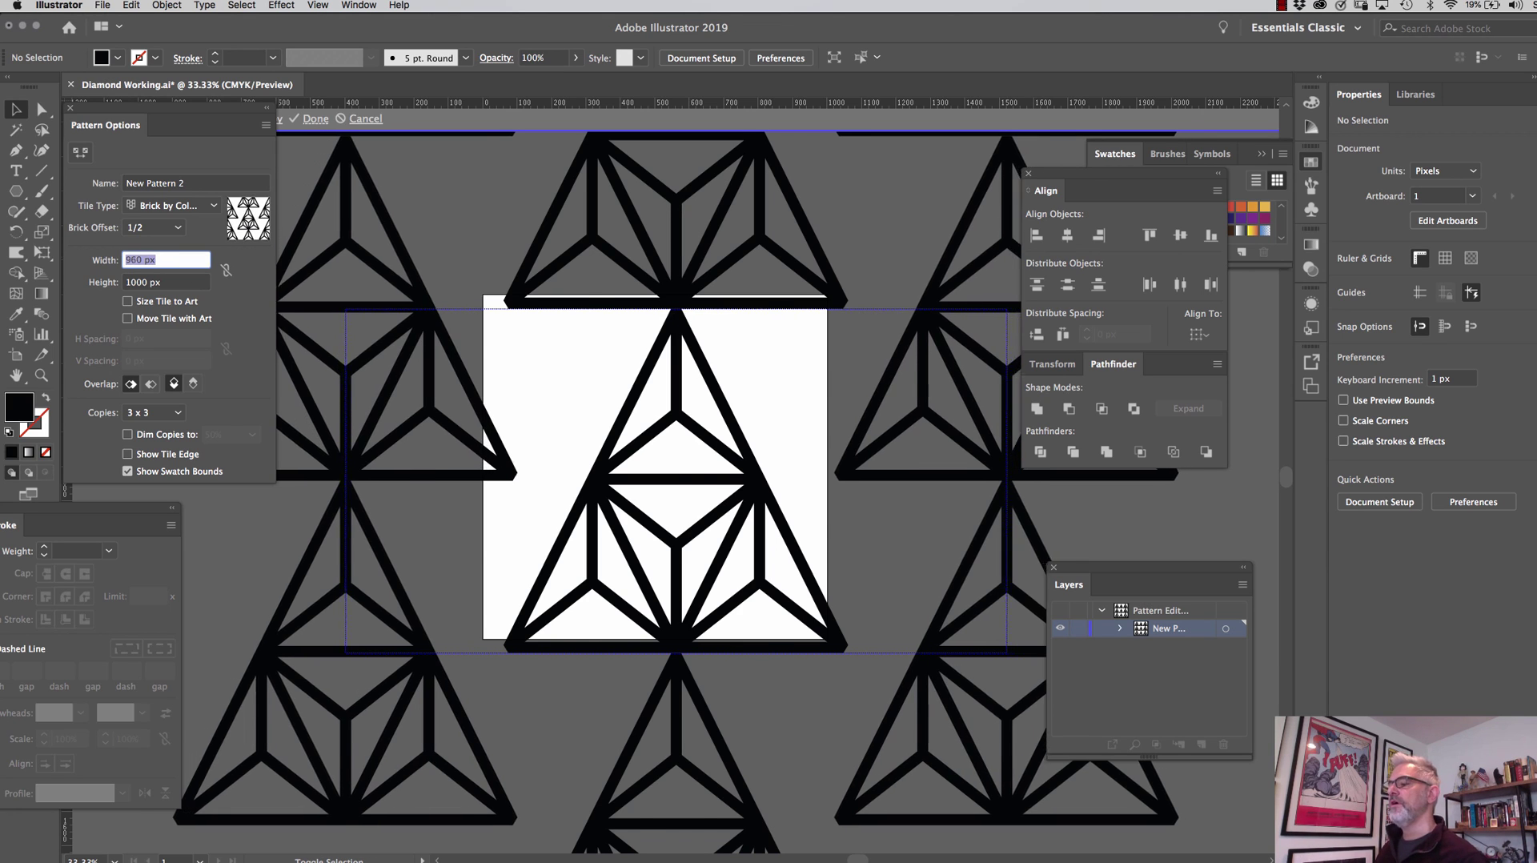
key(shift+Tab)
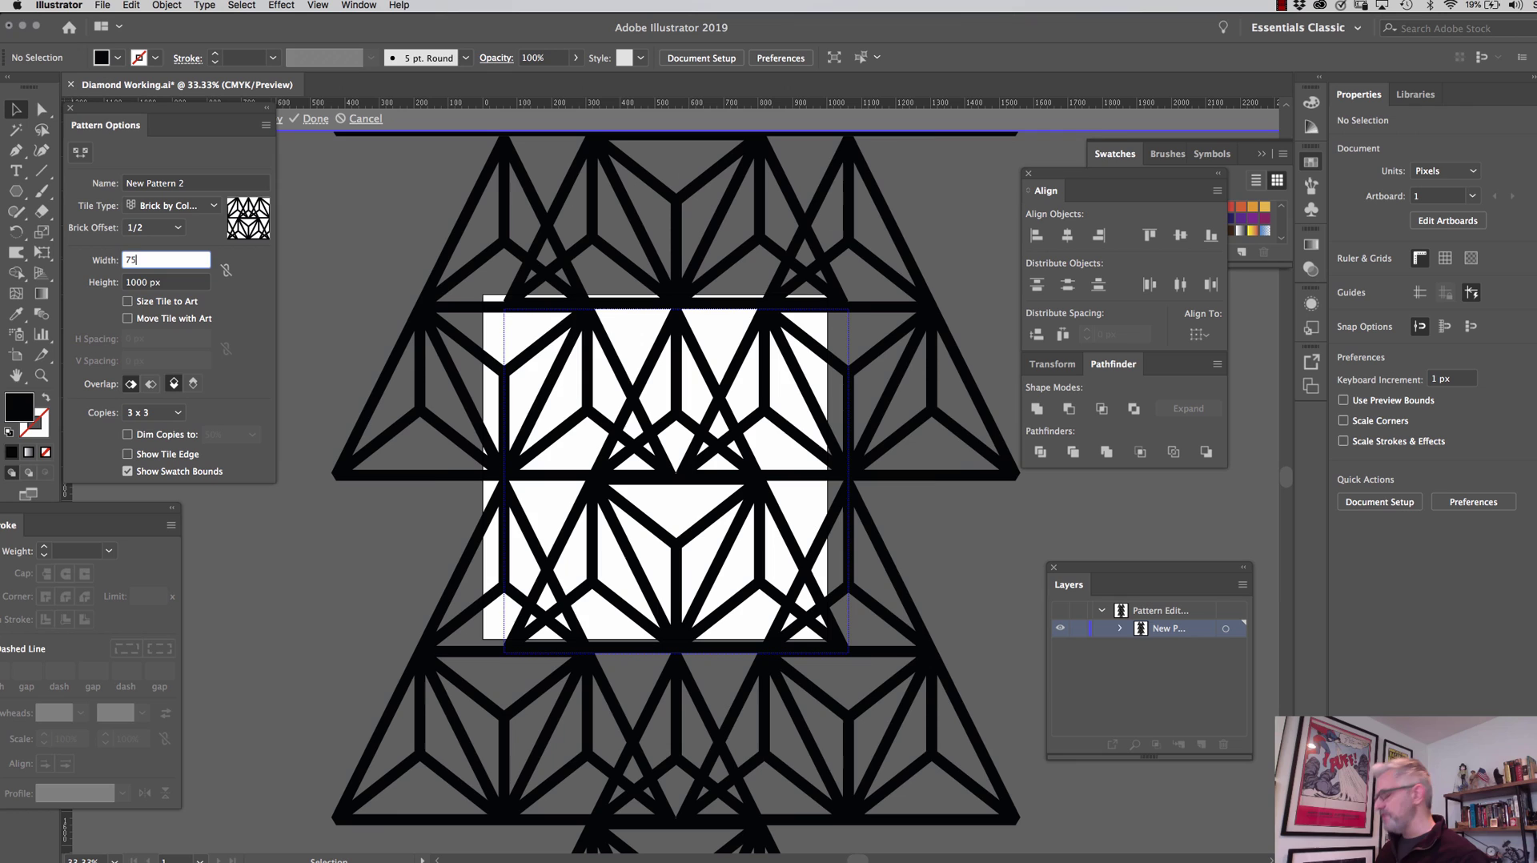
text(0)
key(Tab)
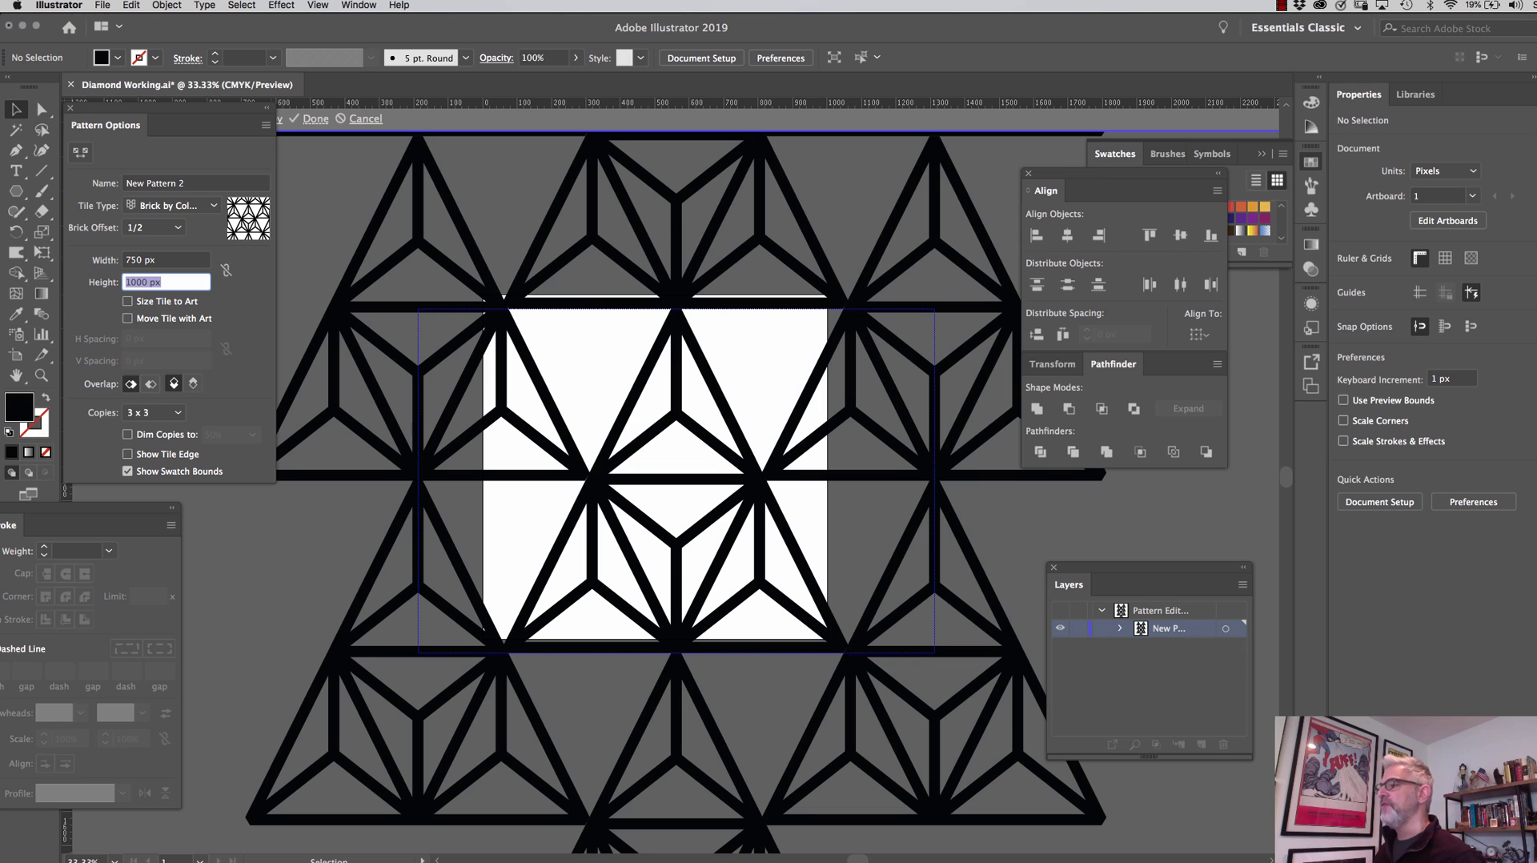
key(super+minus)
key(super+minus)
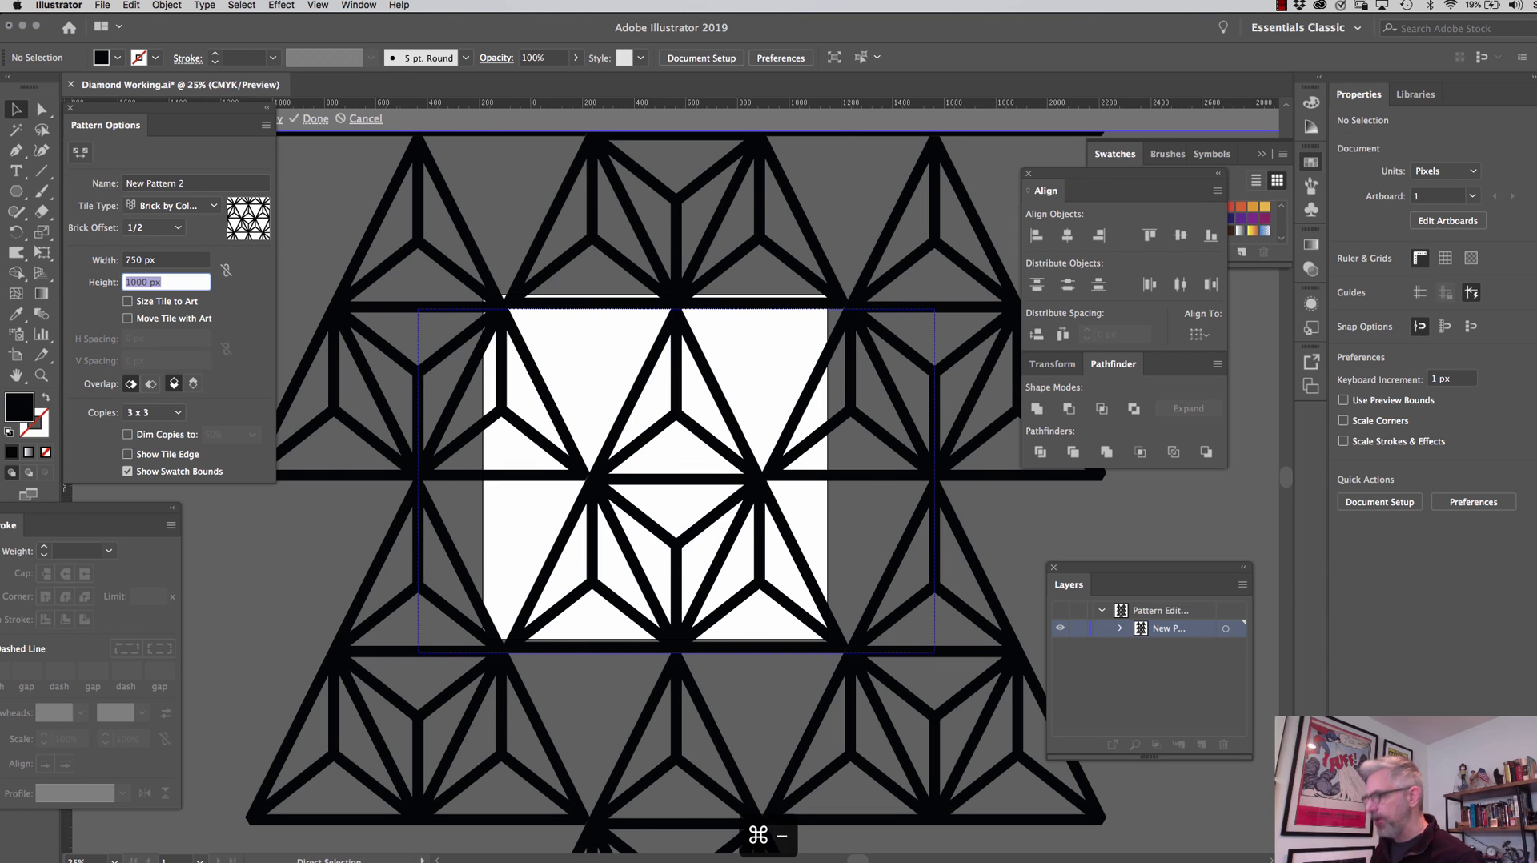
- Preview the pattern at 9 × 9 copies, trying hexagonal tiling but keeping Brick by Column
key(super+equal)
key(super+equal)
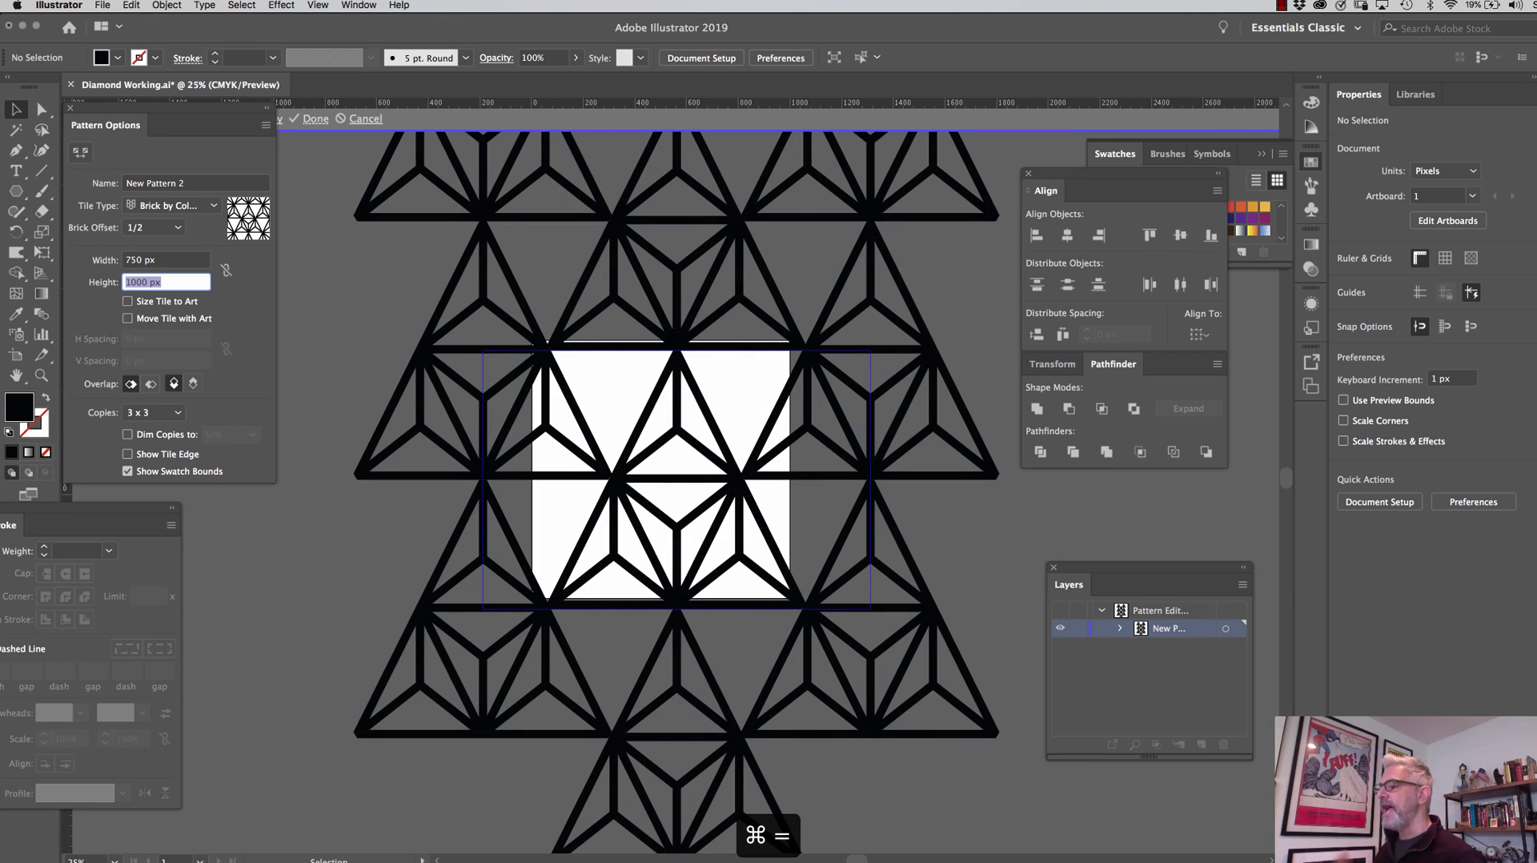
click(171, 205)
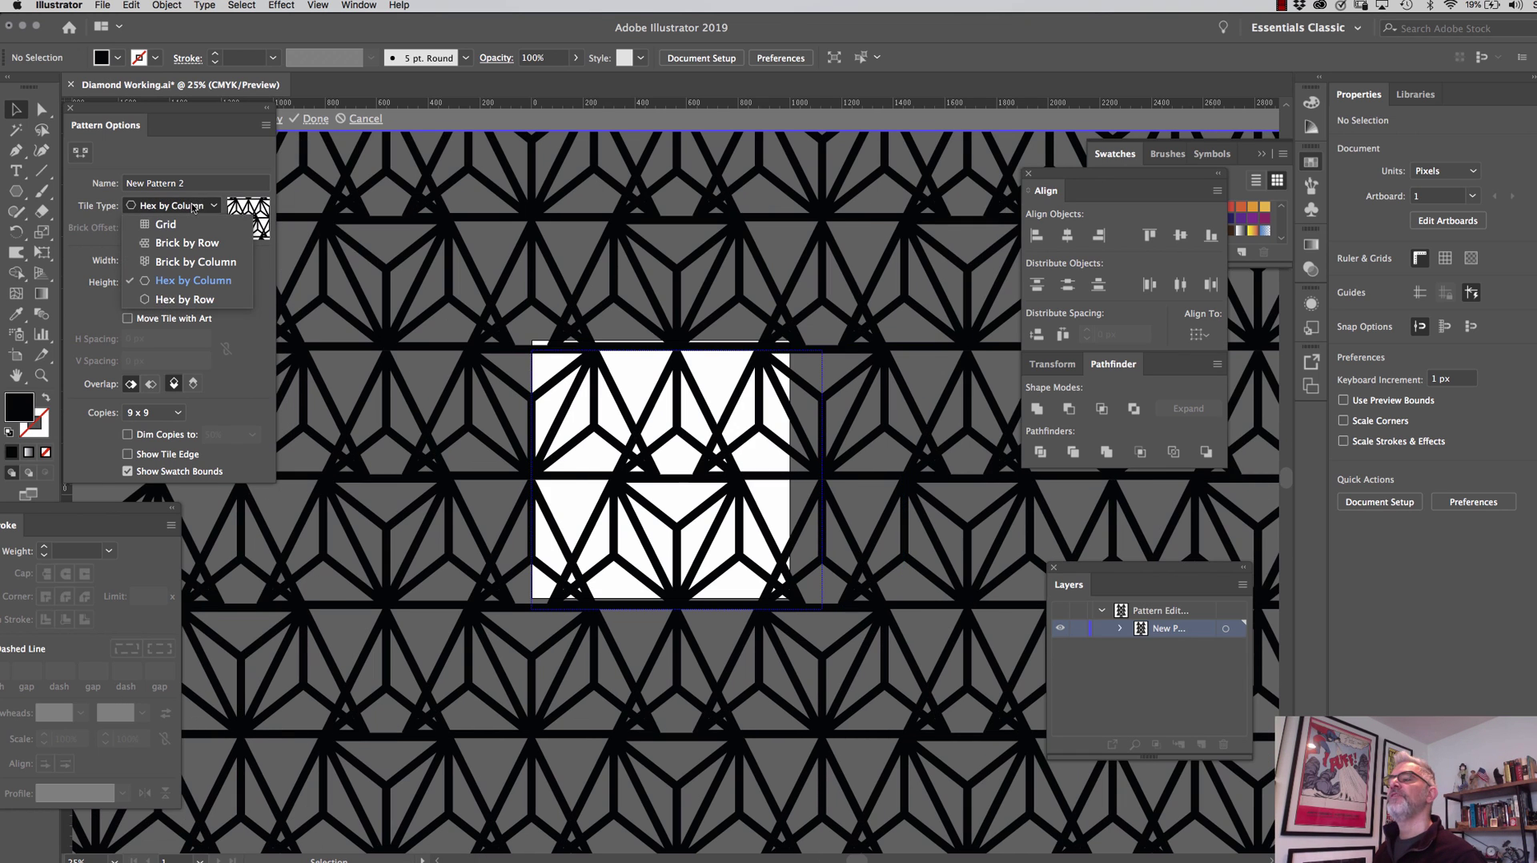
click(177, 298)
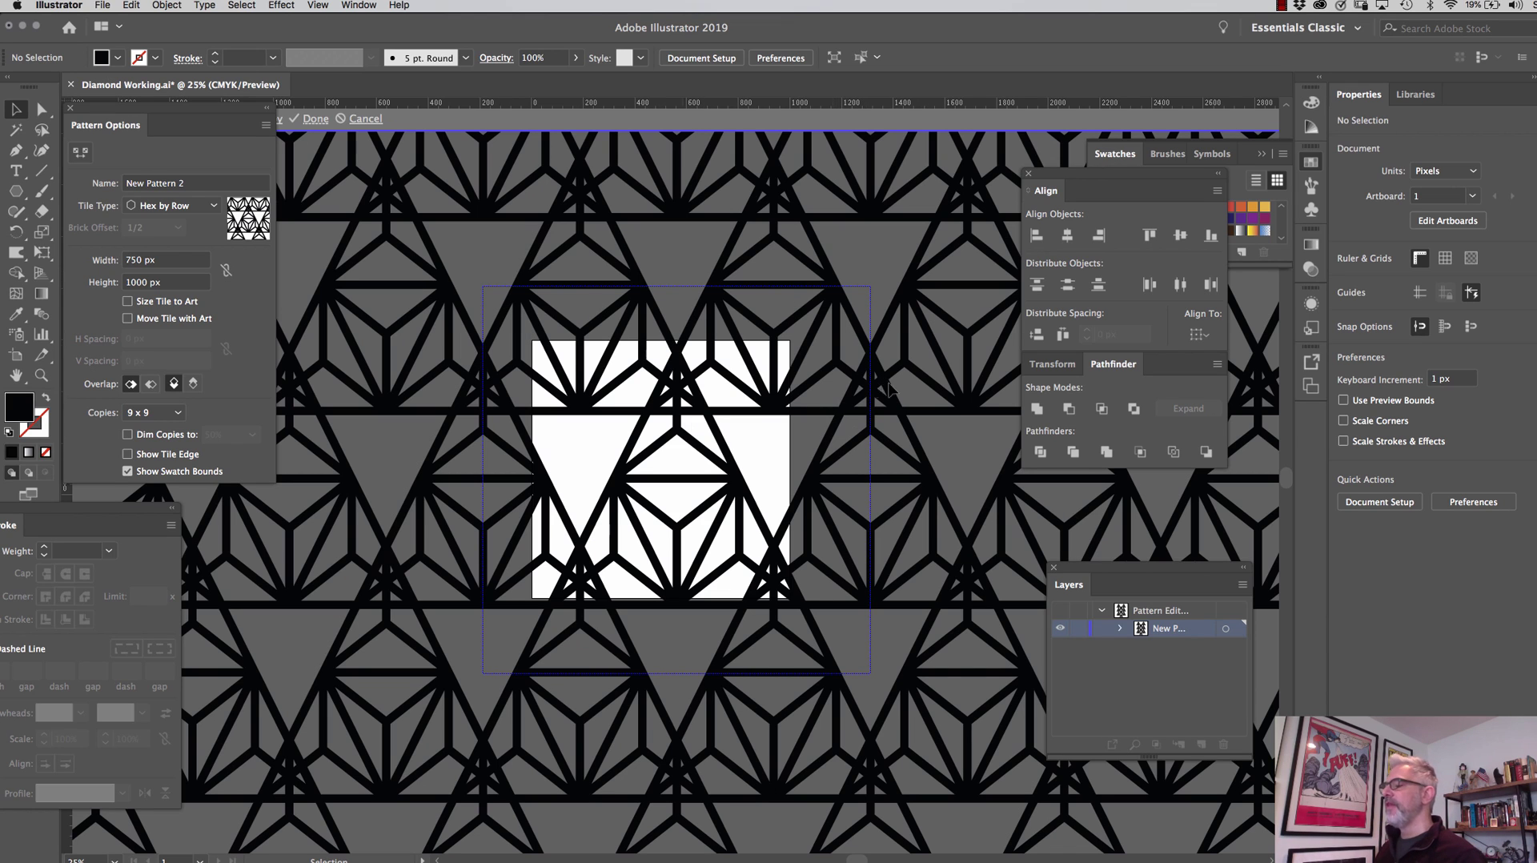
key(super+z)
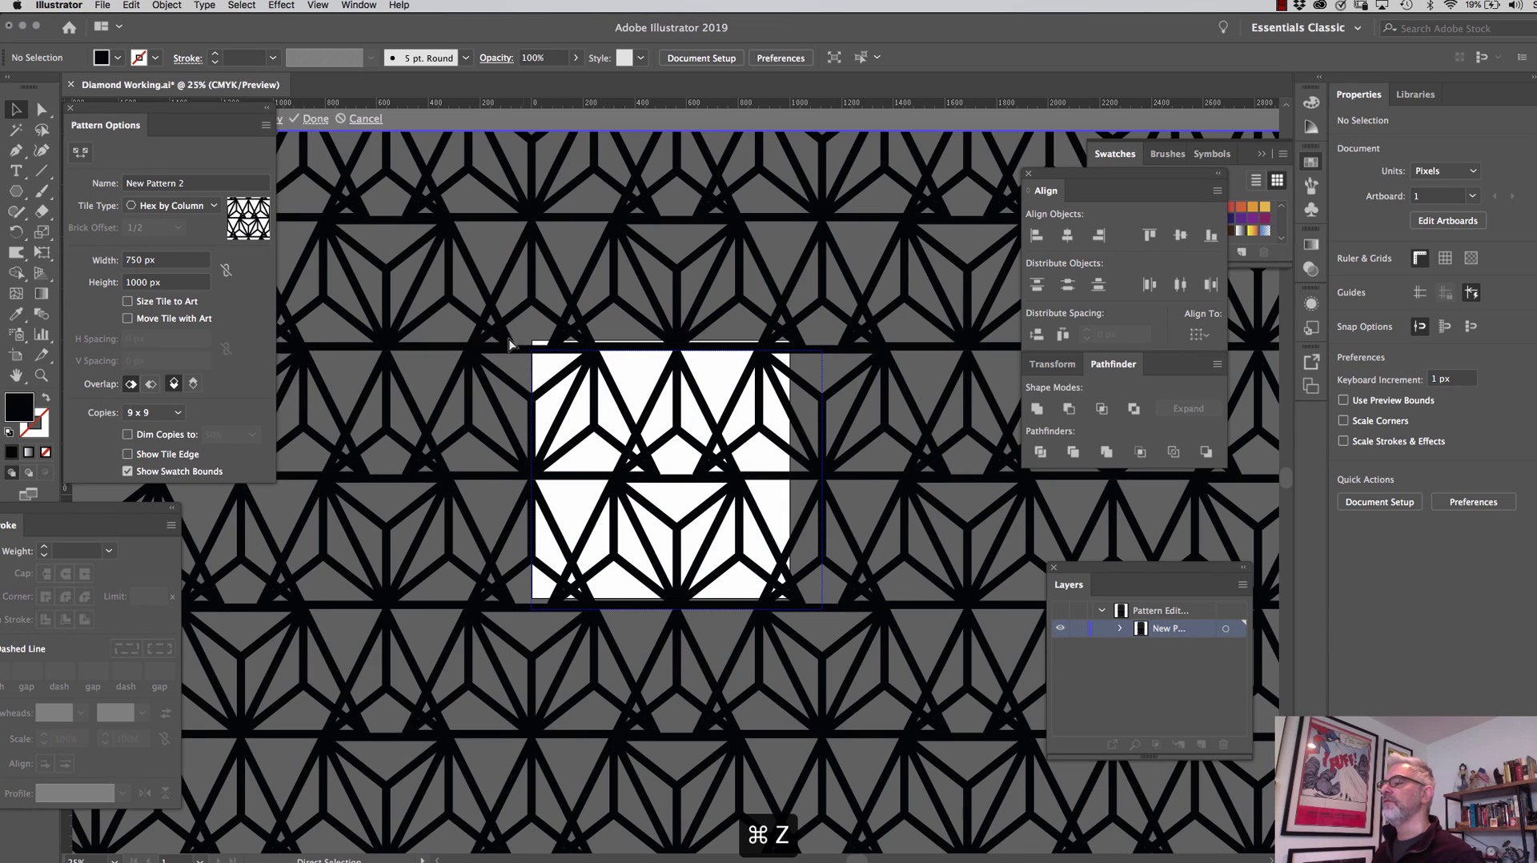
key(super+z)
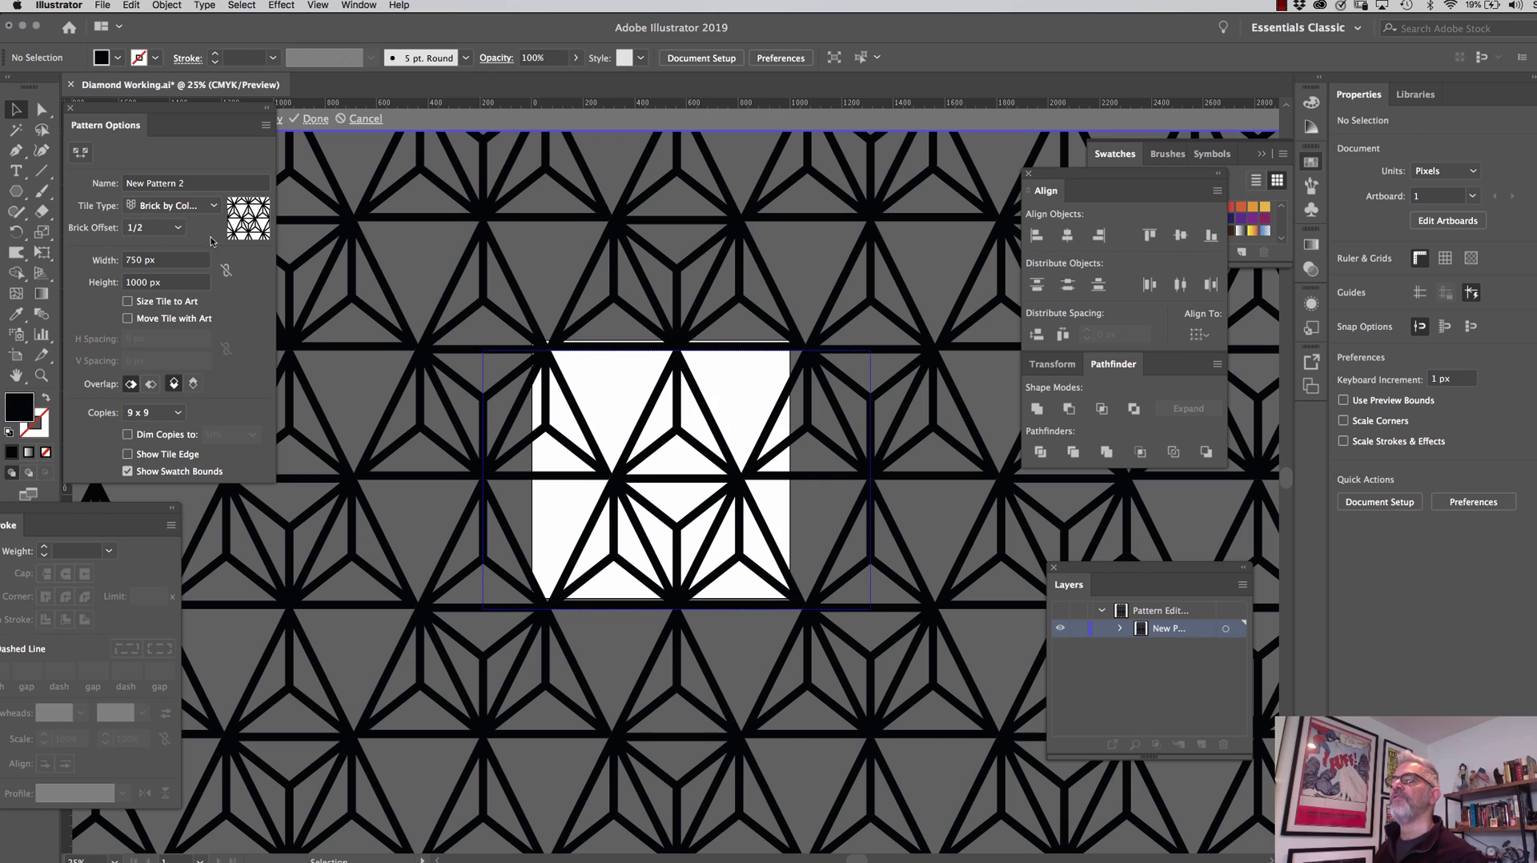
- Keep the tile height at 1000 px and finish editing the pattern
click(183, 281)
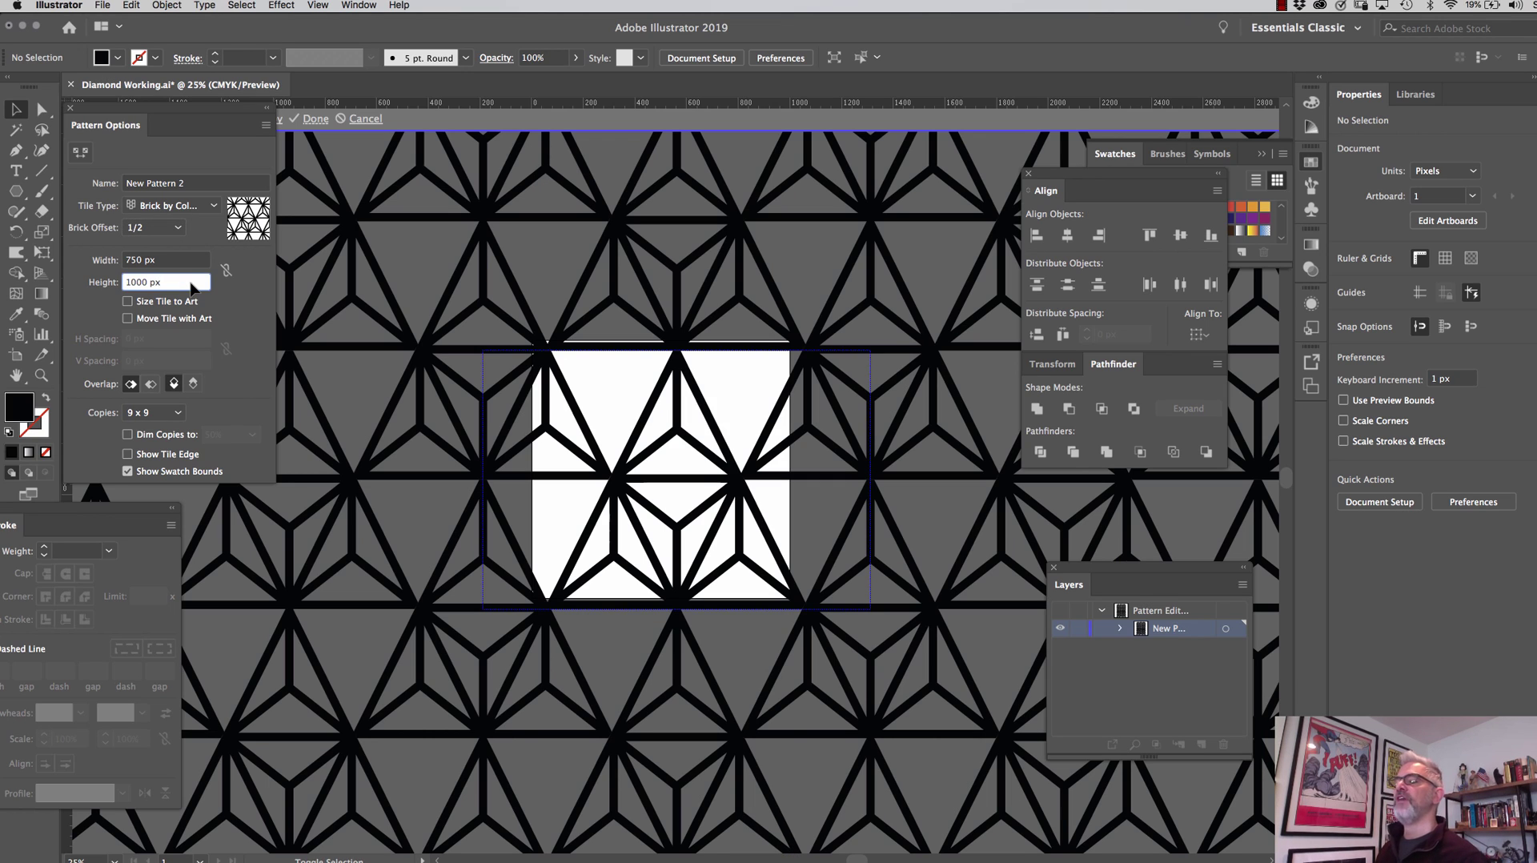
key(shift+Up)
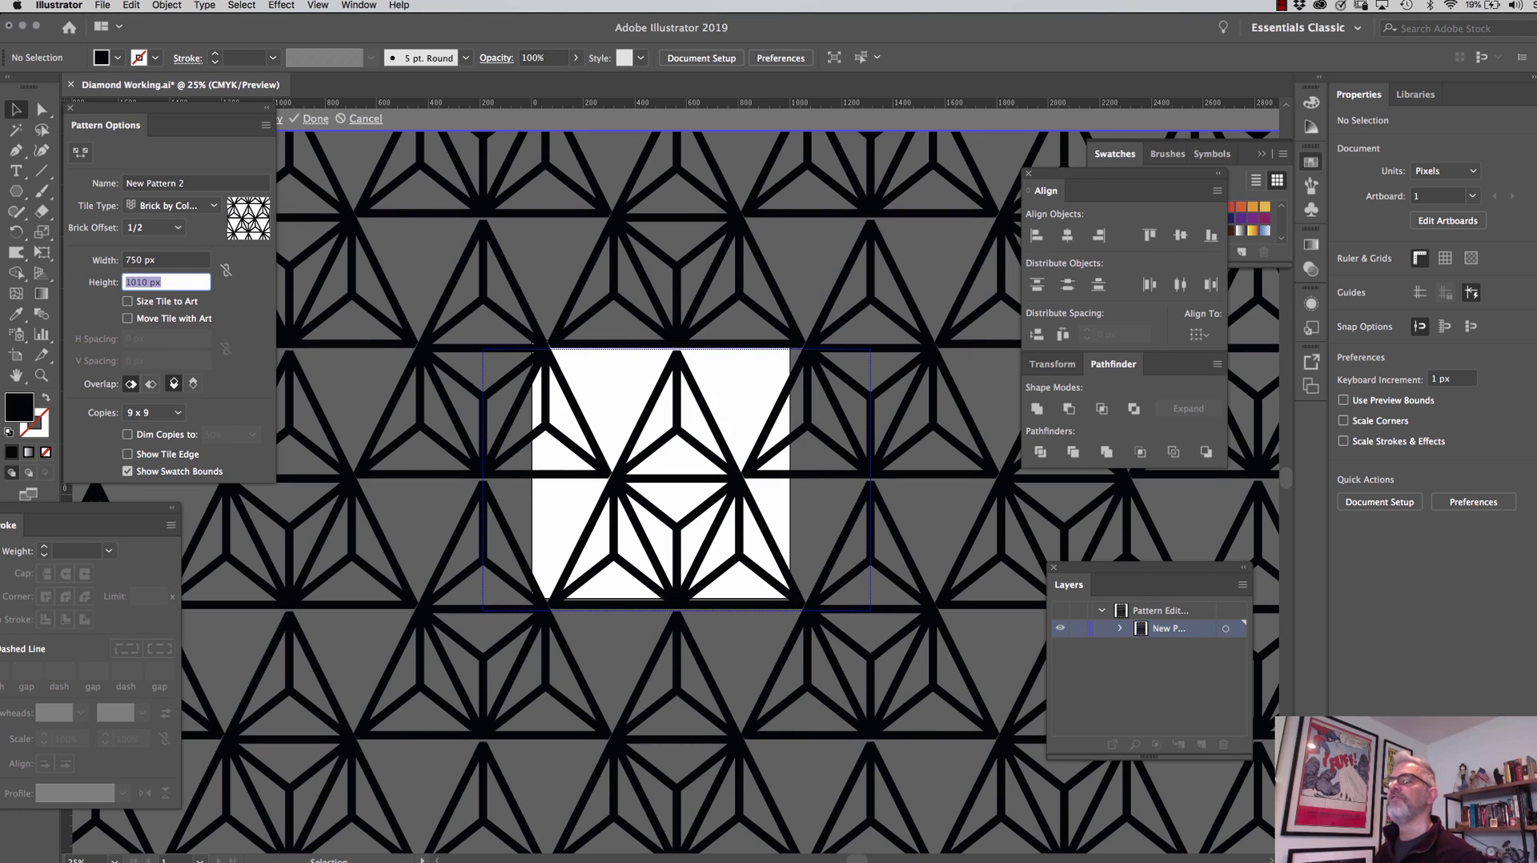
key(shift+Down)
key(Tab)
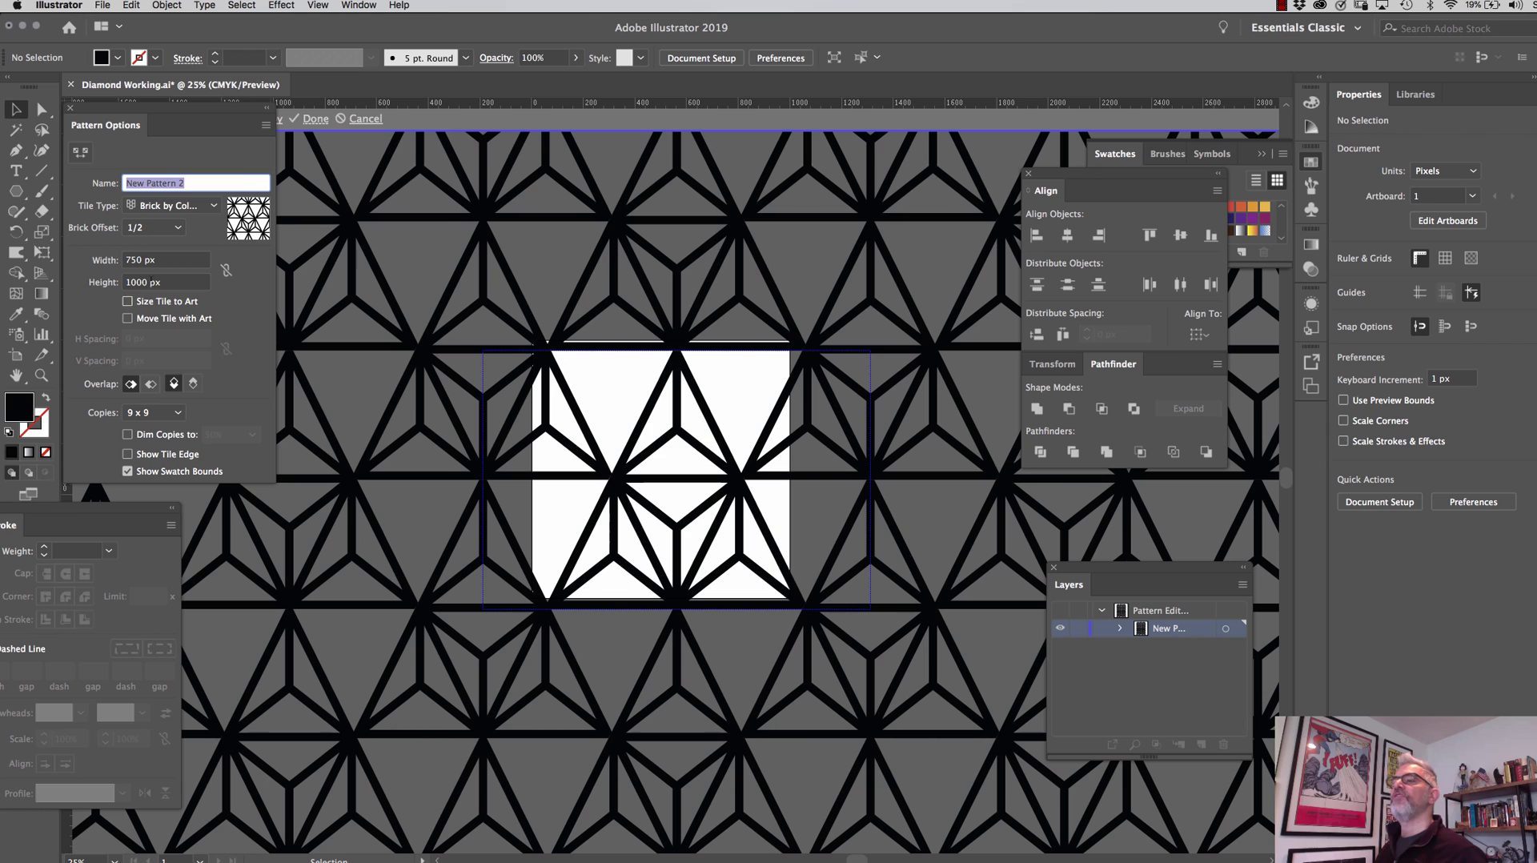
drag(187, 117, 238, 227)
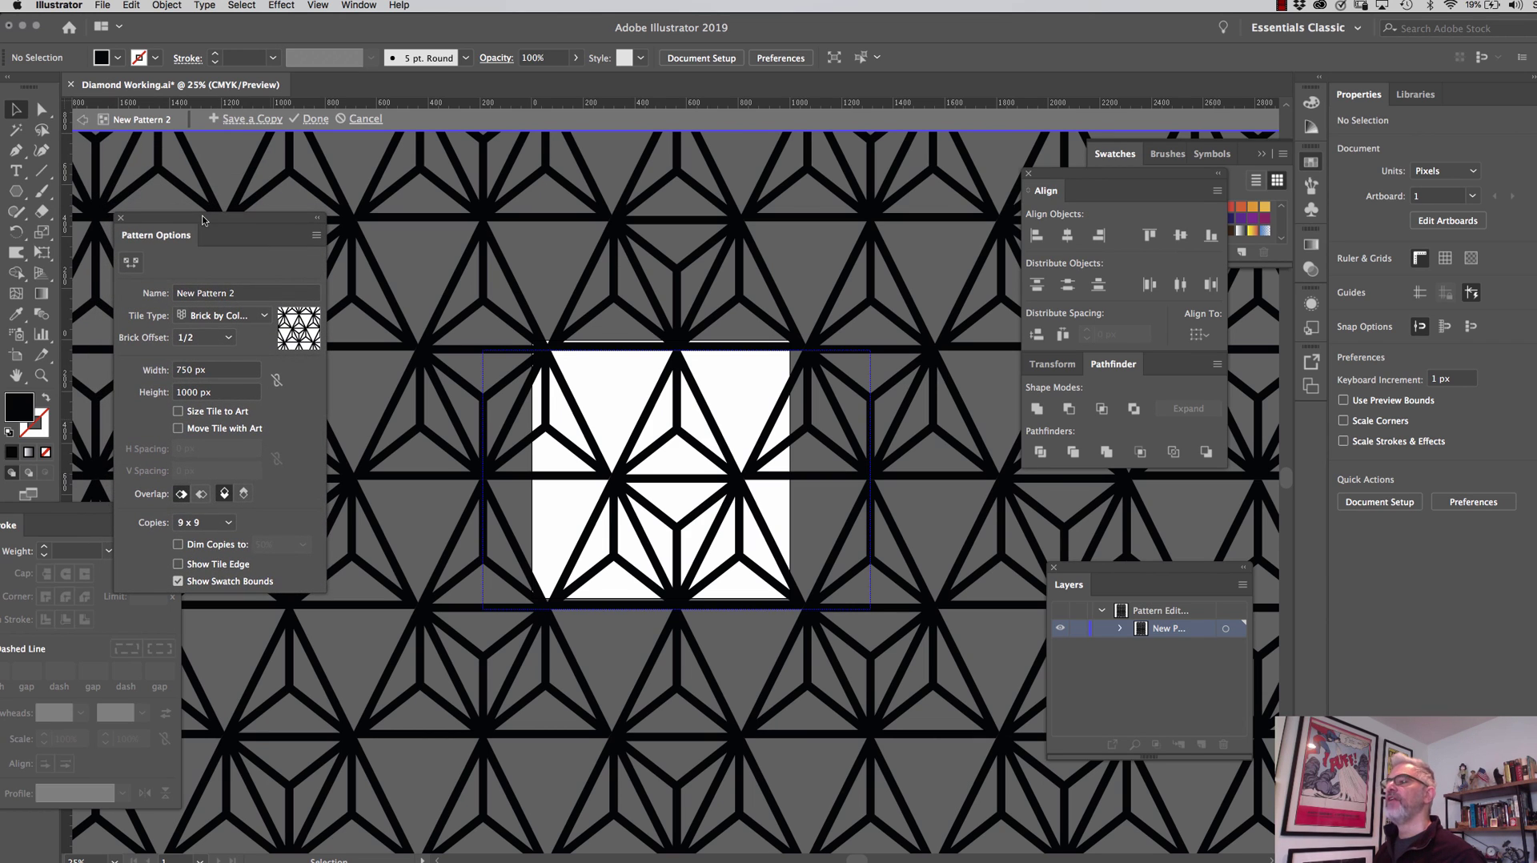
click(80, 125)
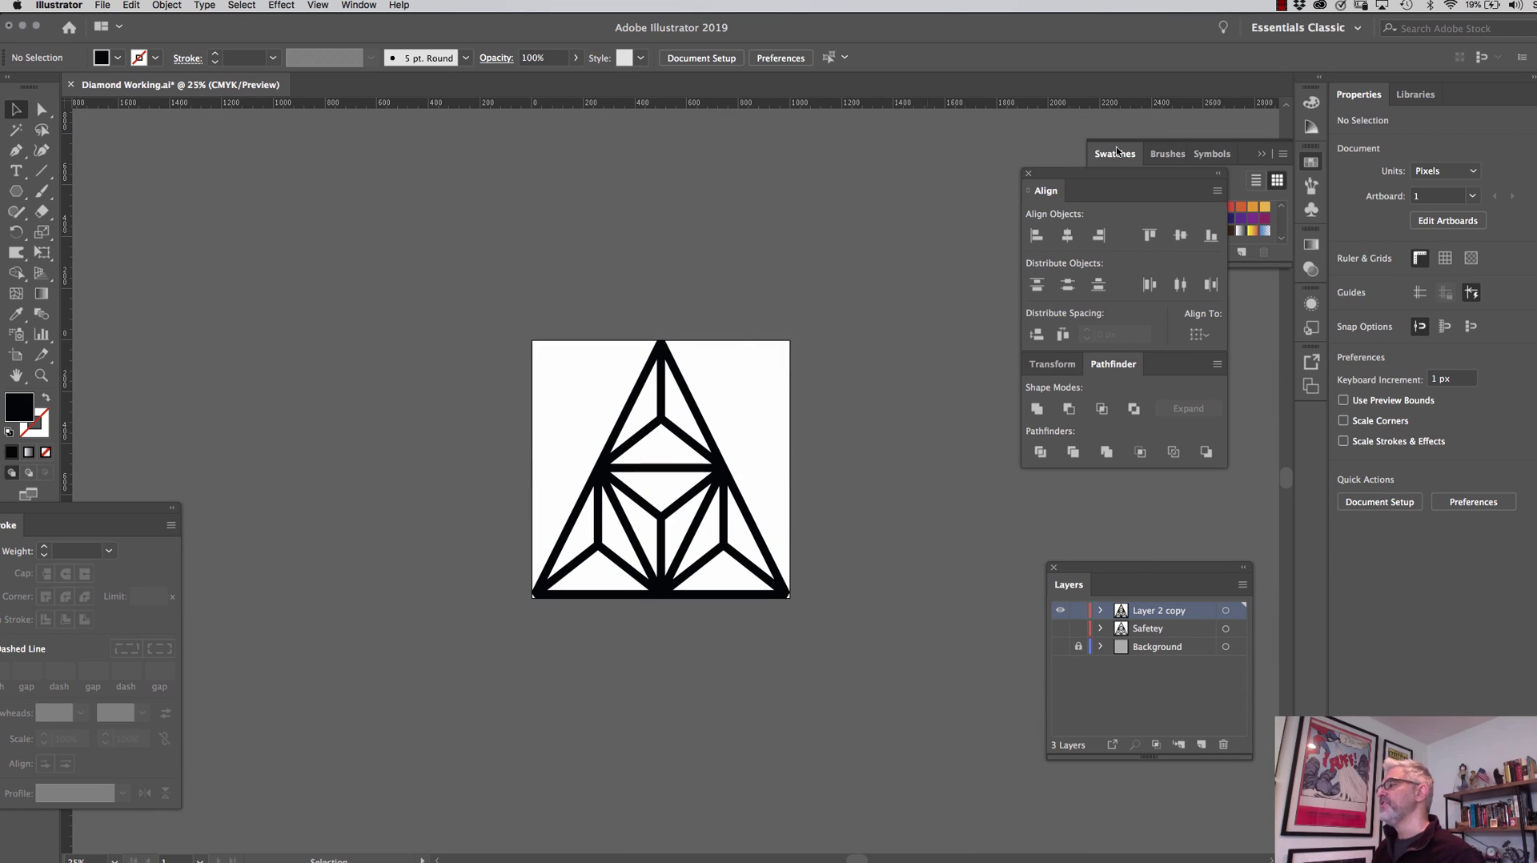
- Move the Align/Pathfinder and Layers panels aside so all colour swatches are visible
drag(1192, 172, 997, 134)
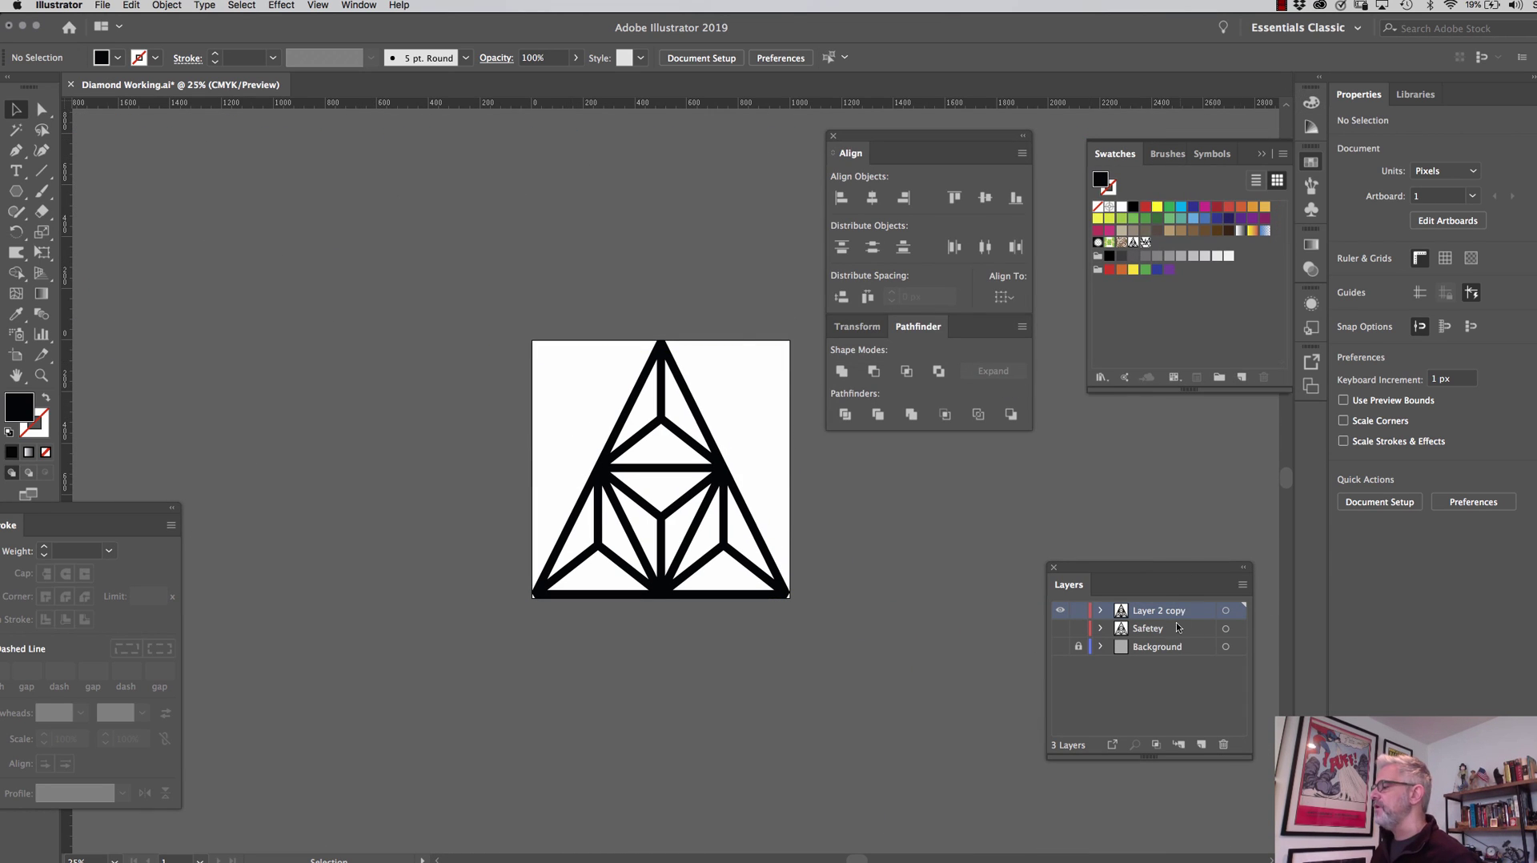
drag(1140, 568, 1023, 499)
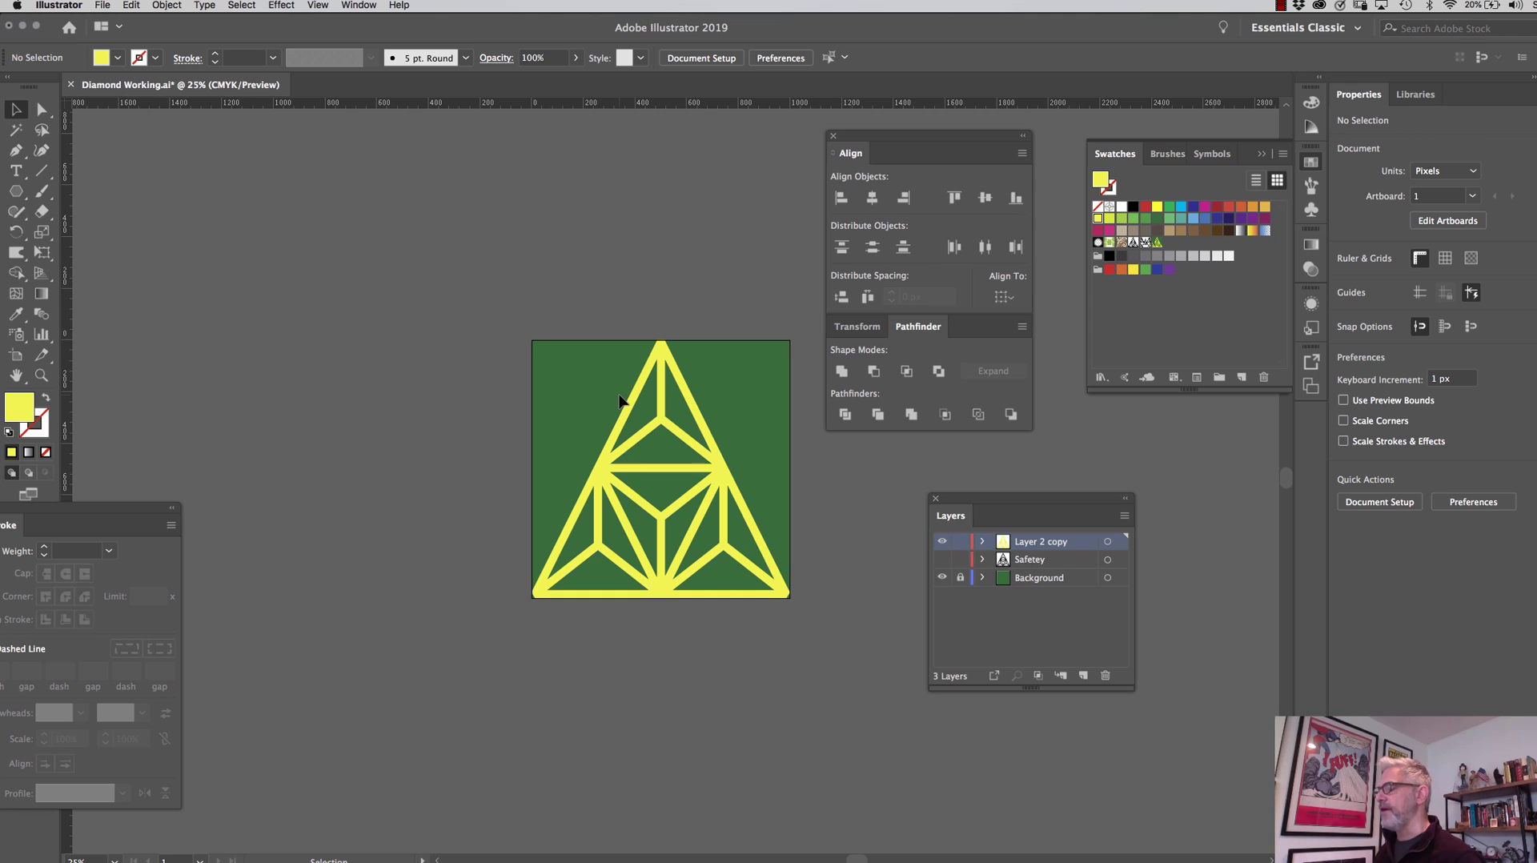
- Make a new pattern from all the yellow triangle artwork, named 'Yellow Triangle Geometric'
key(super+a)
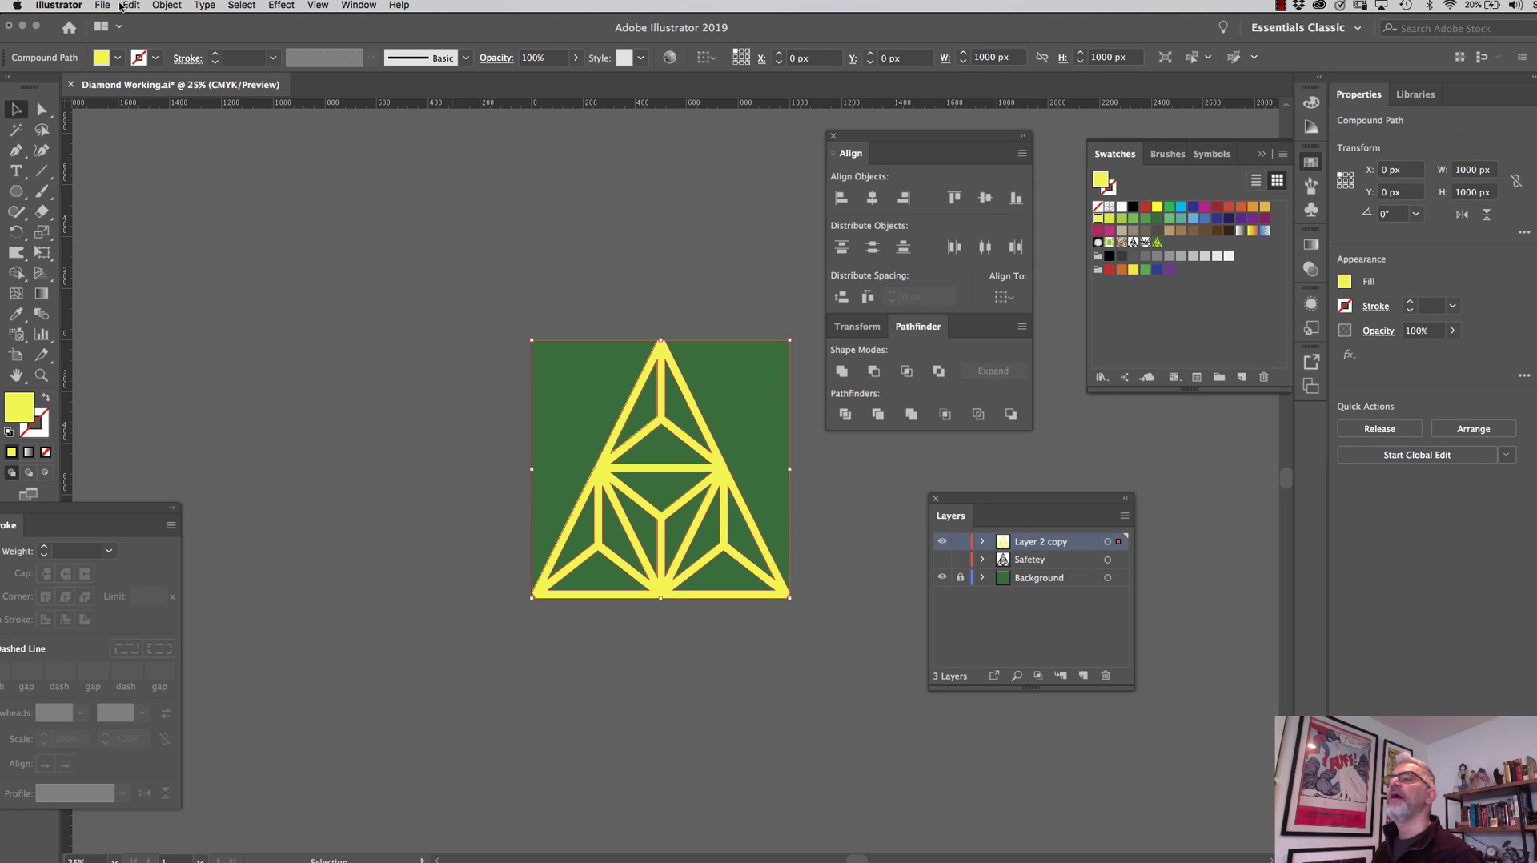
click(136, 6)
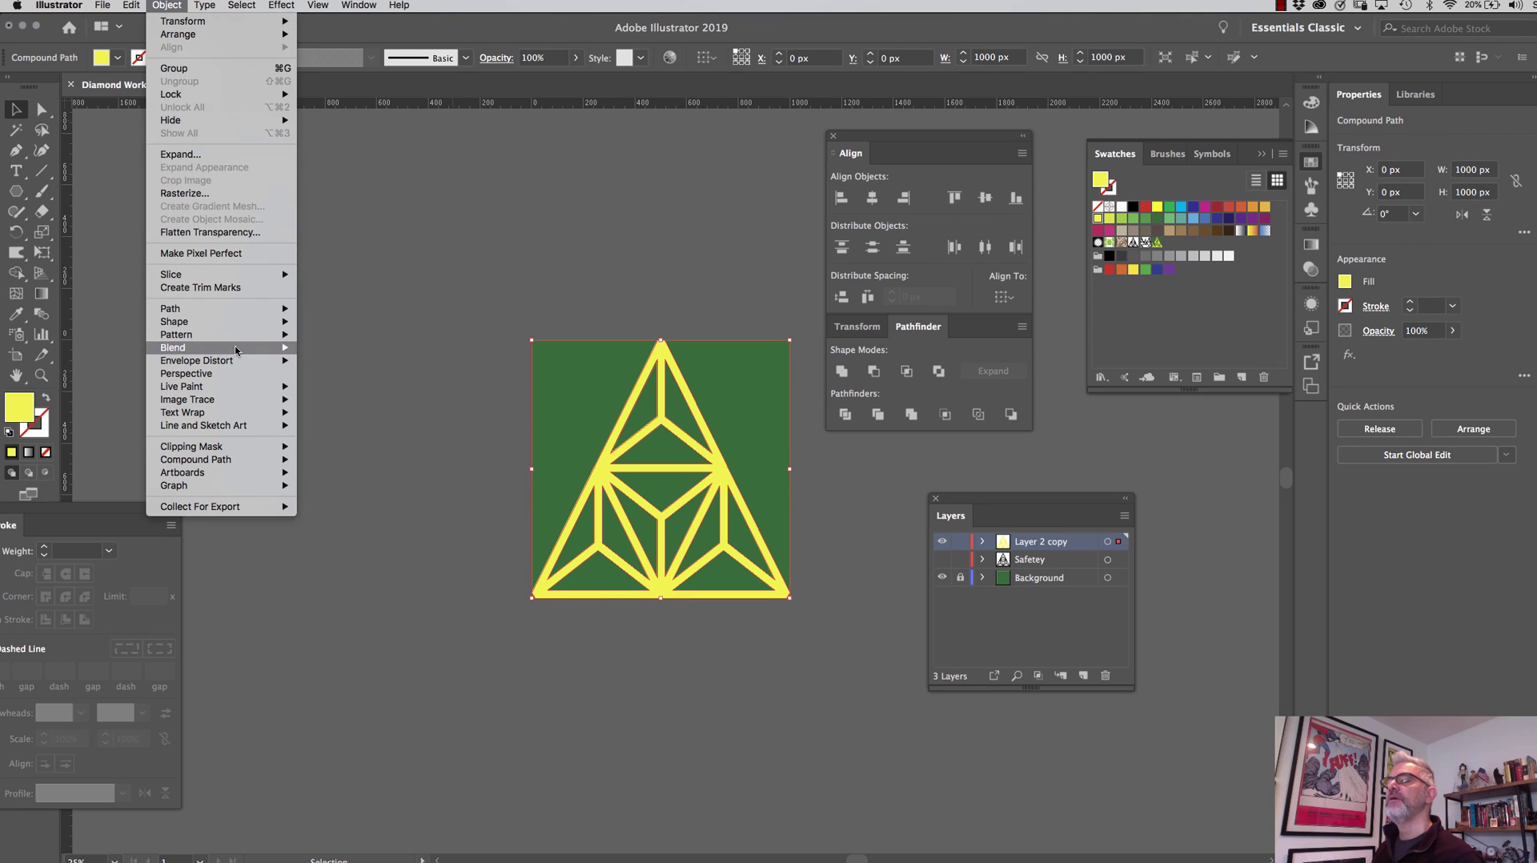
mouse_move(234, 333)
click(323, 334)
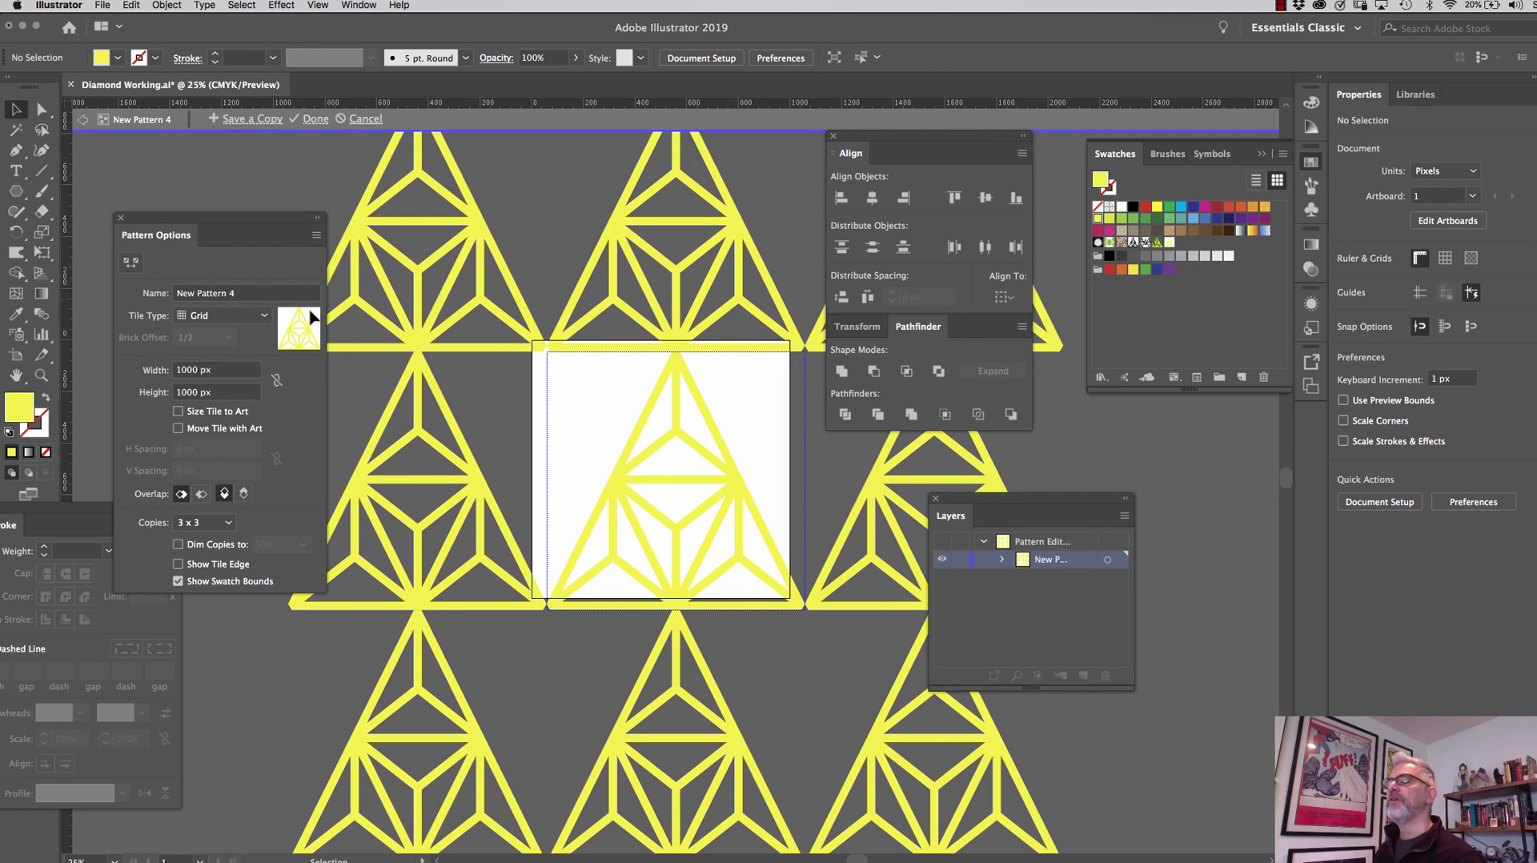
click(249, 293)
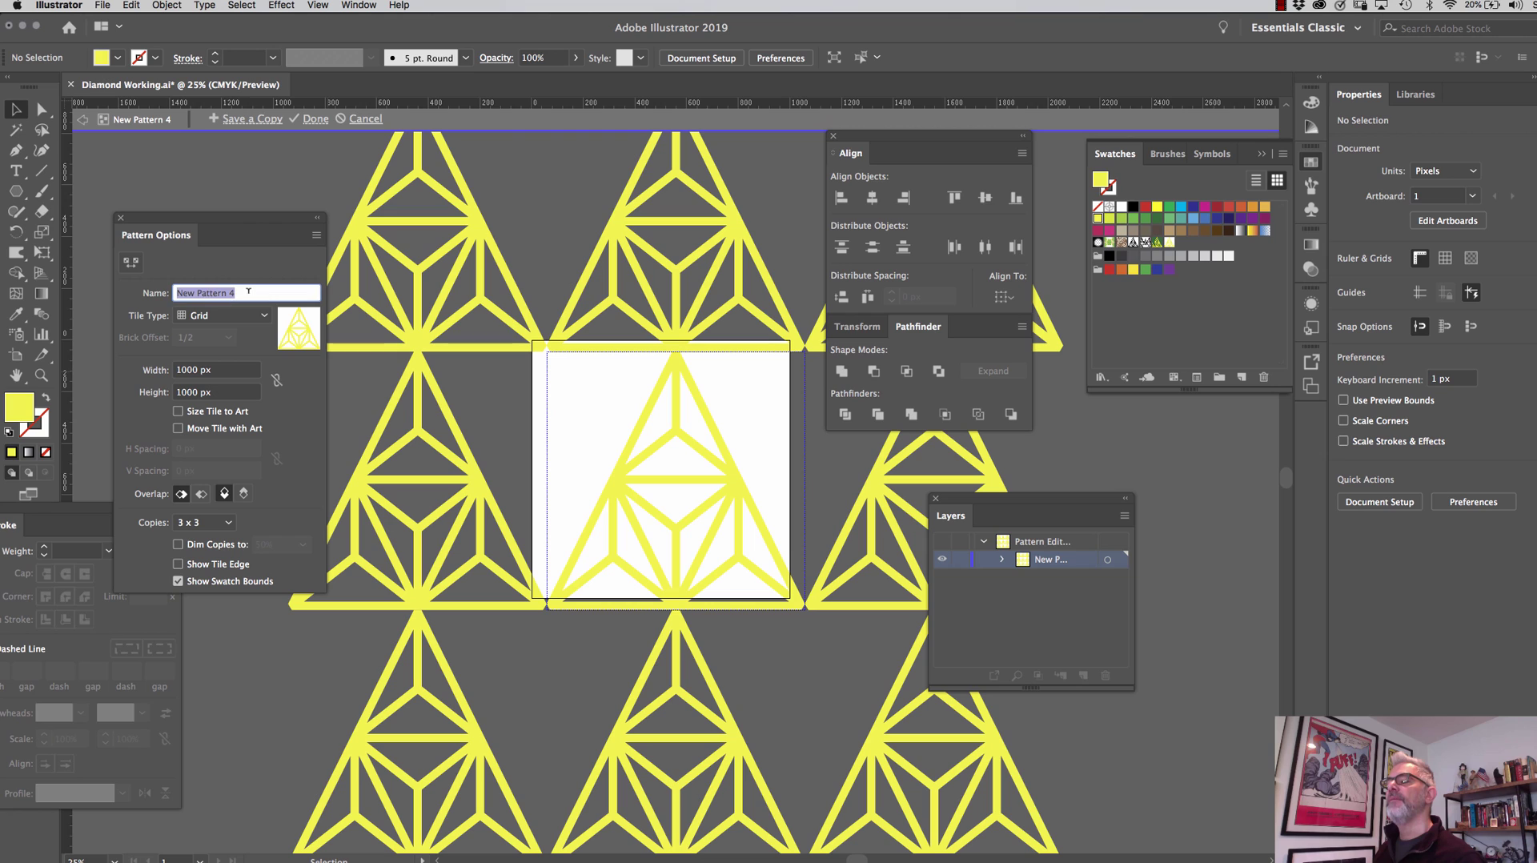
text(Yell)
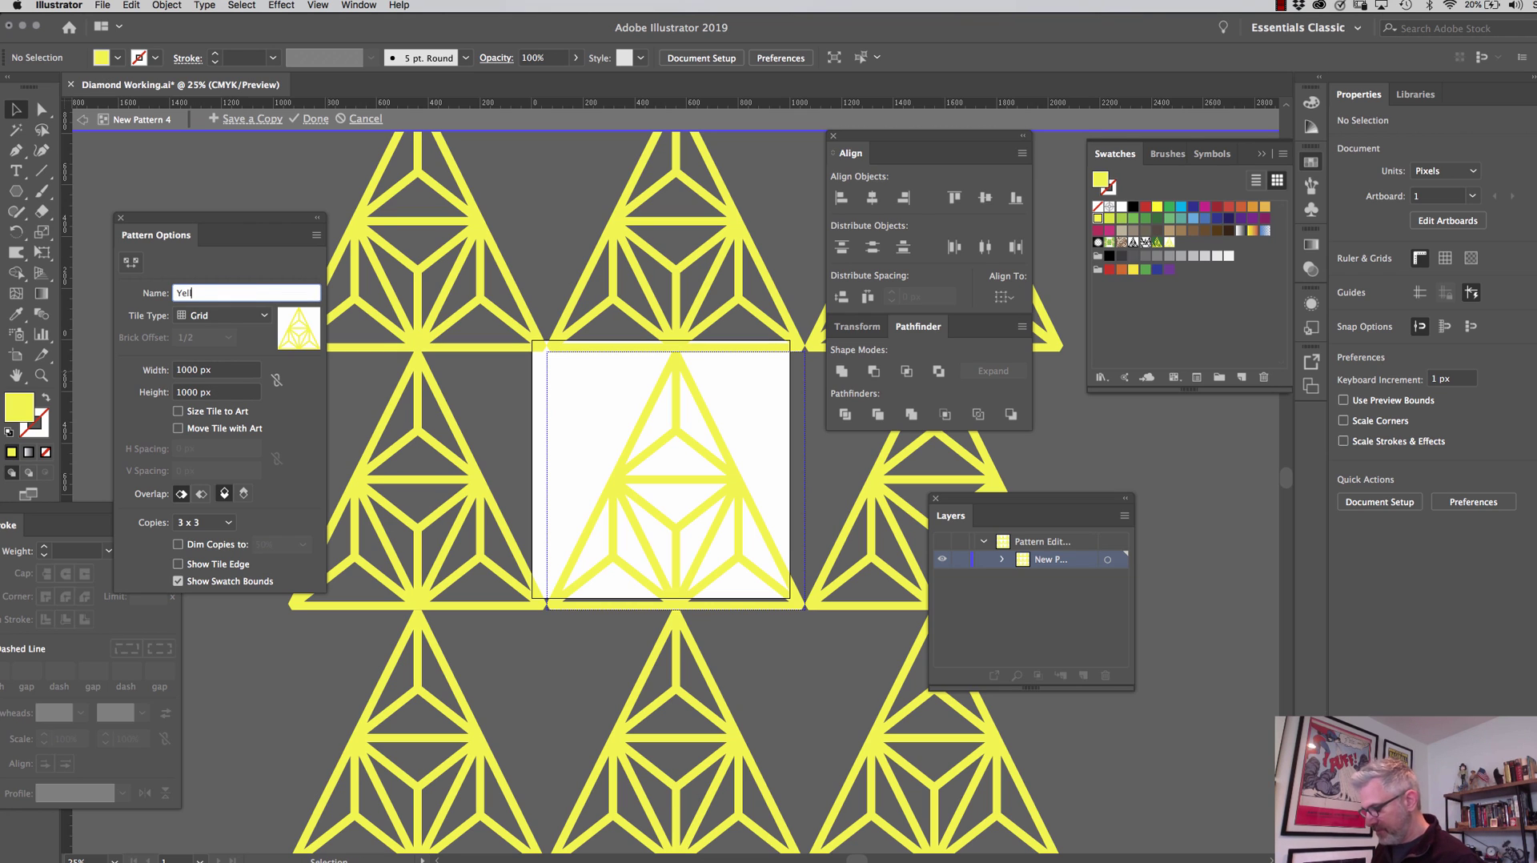
text(ow Trian)
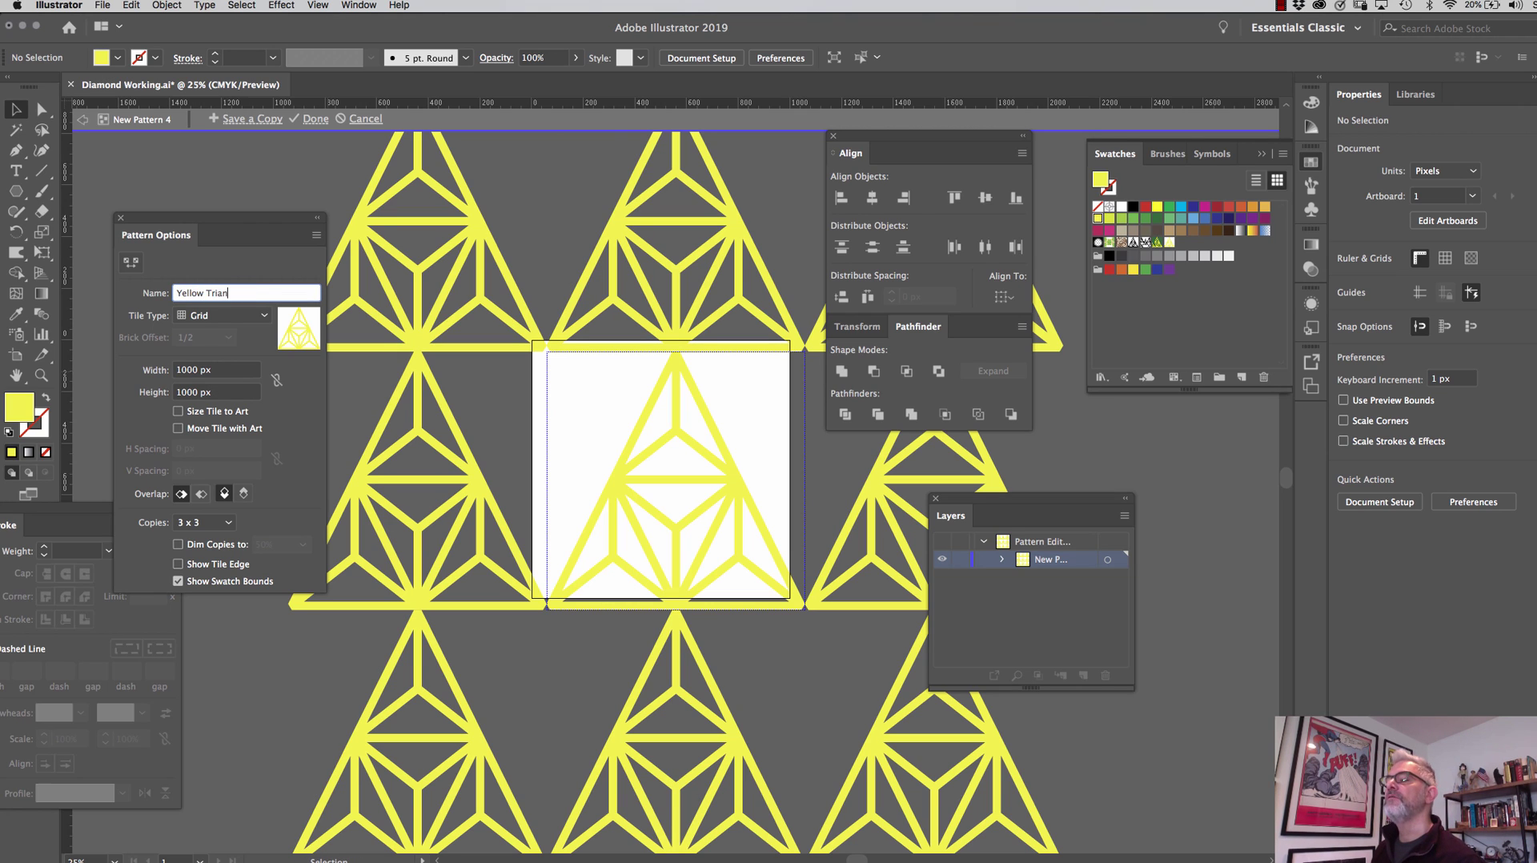
text(gle Geometric)
- Tile the pattern Brick by Column at 750 px width with 9 x 9 copies, and apply it
click(224, 315)
click(237, 352)
click(224, 315)
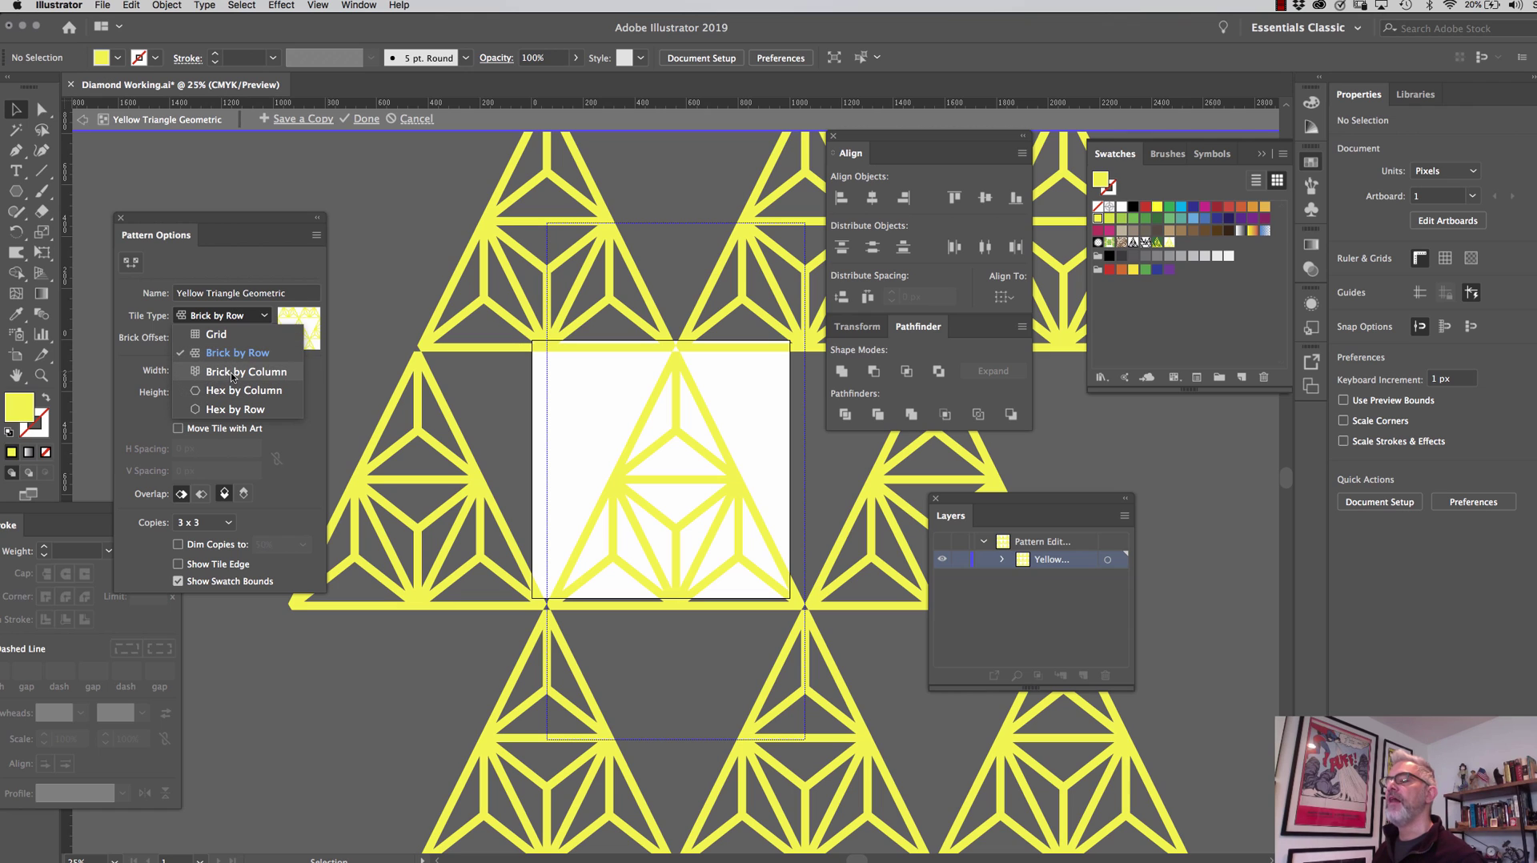
click(231, 372)
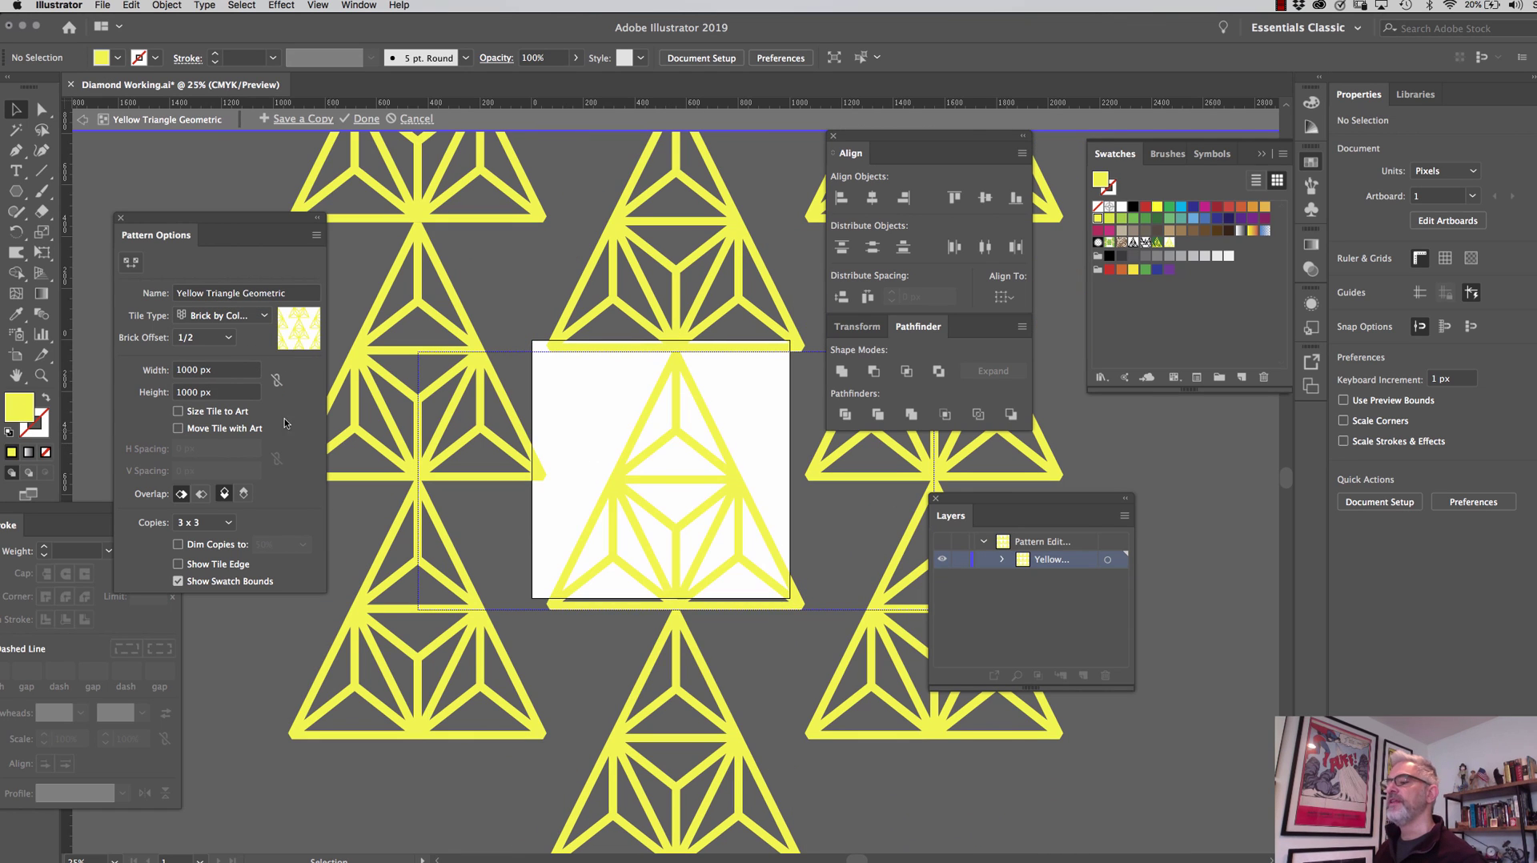
triple_click(221, 370)
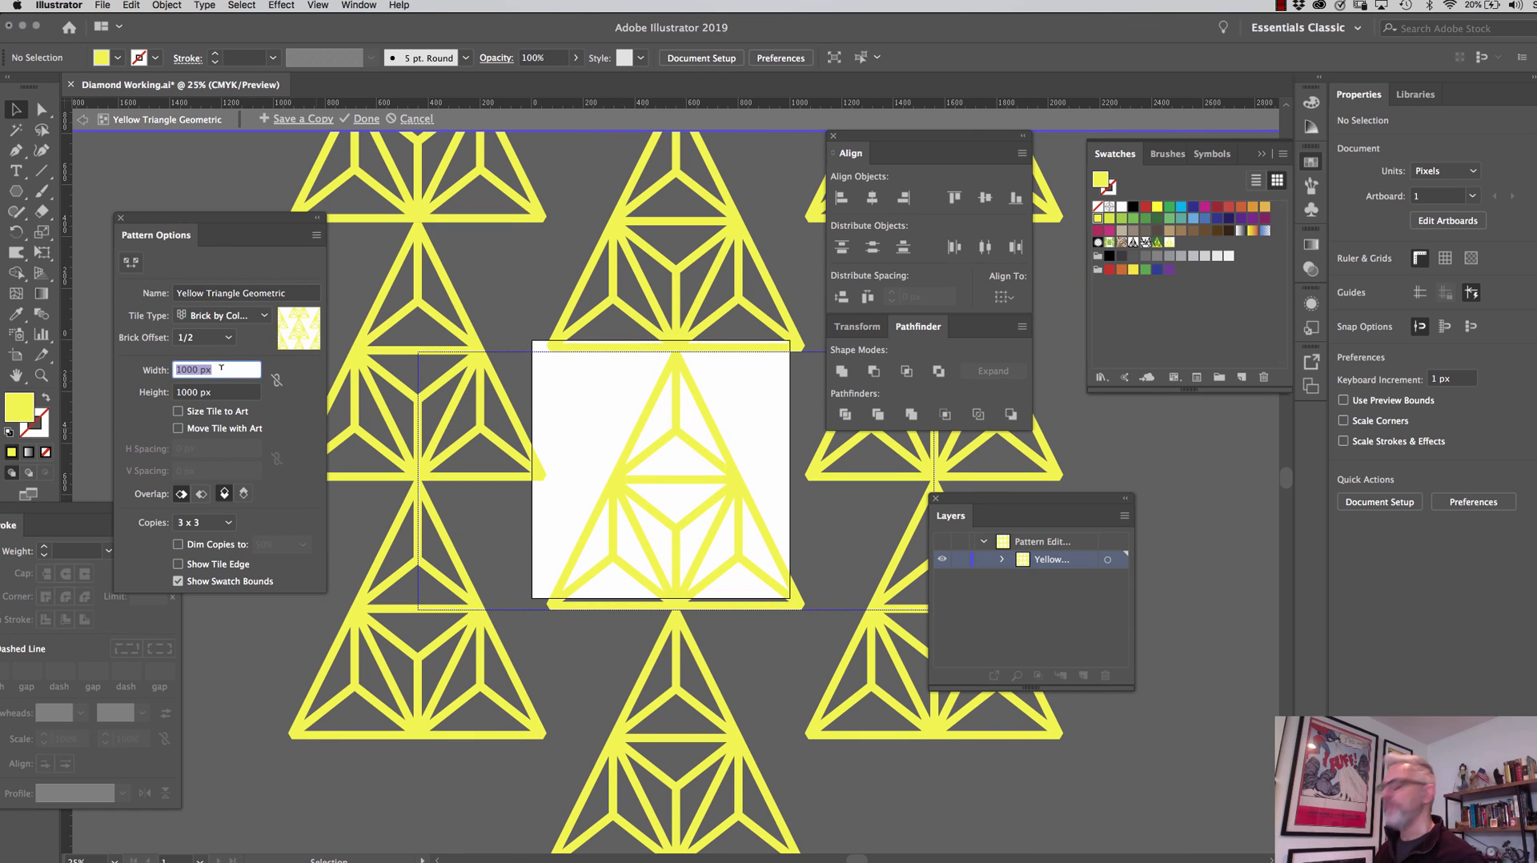
text(750)
key(Tab)
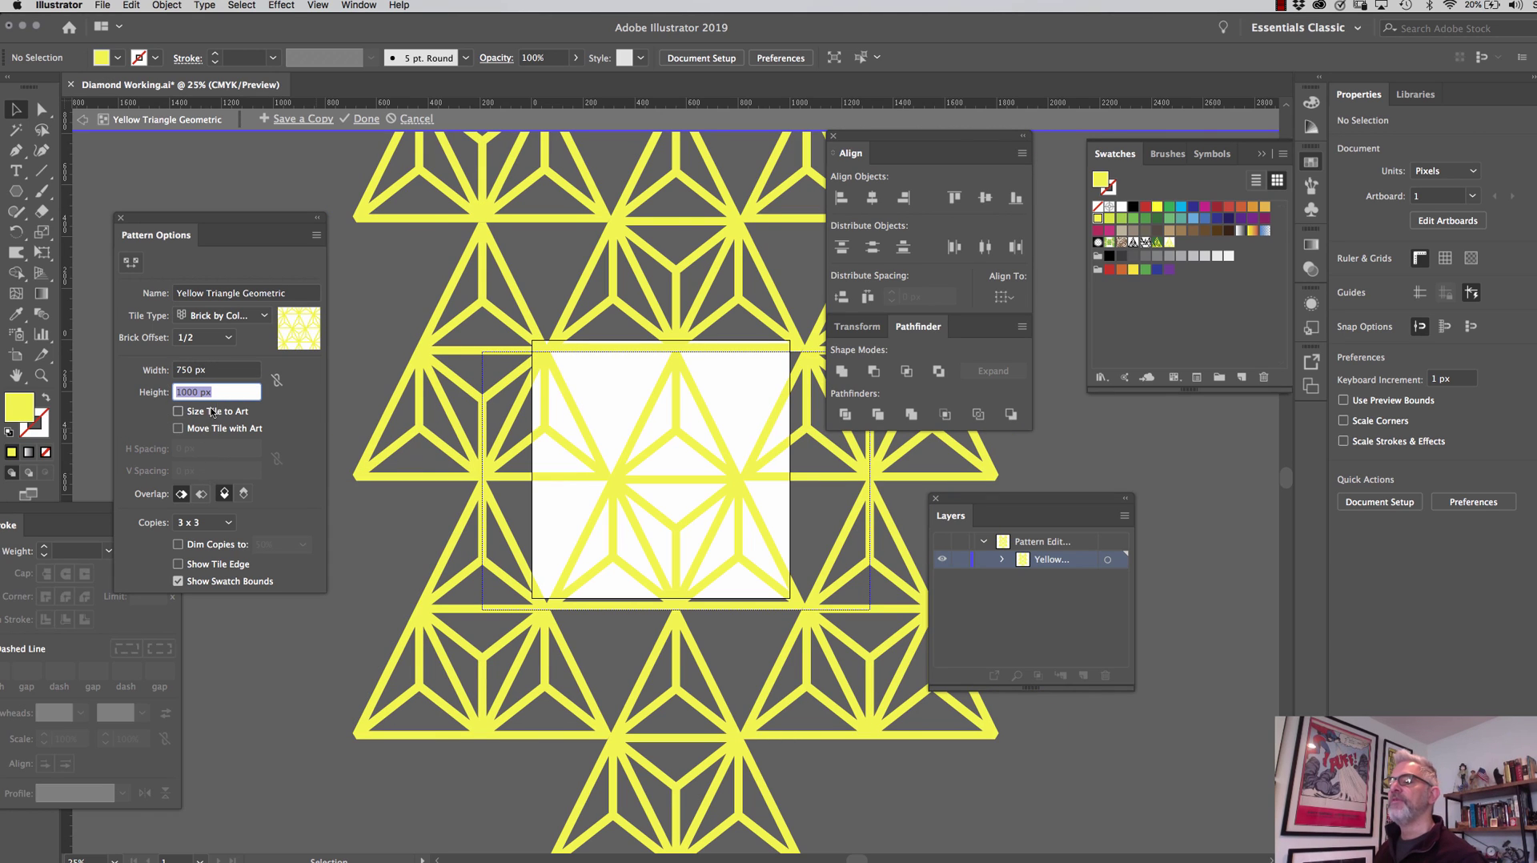
click(207, 524)
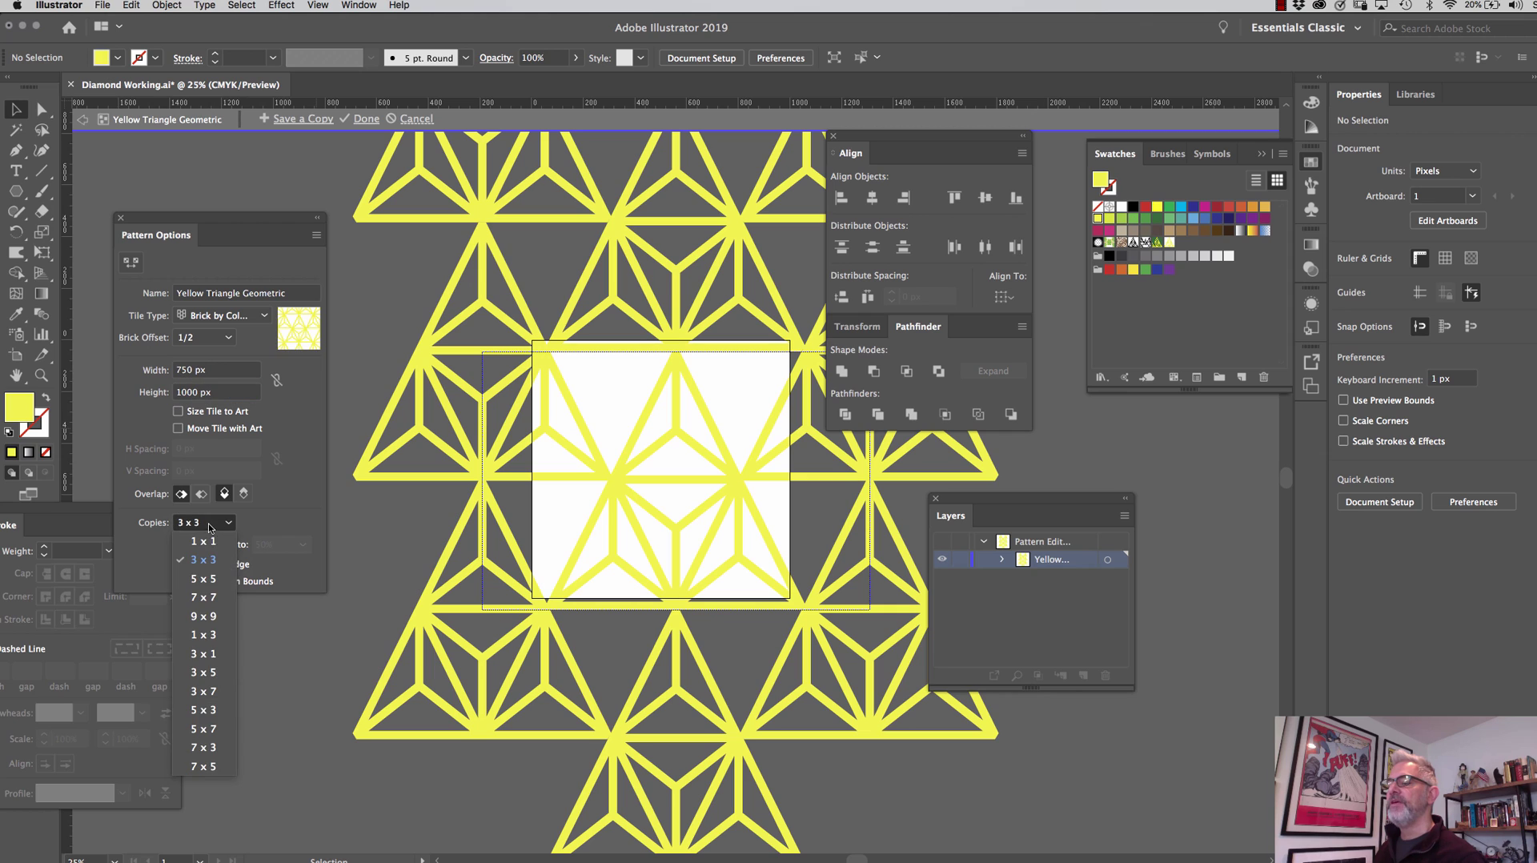
click(204, 616)
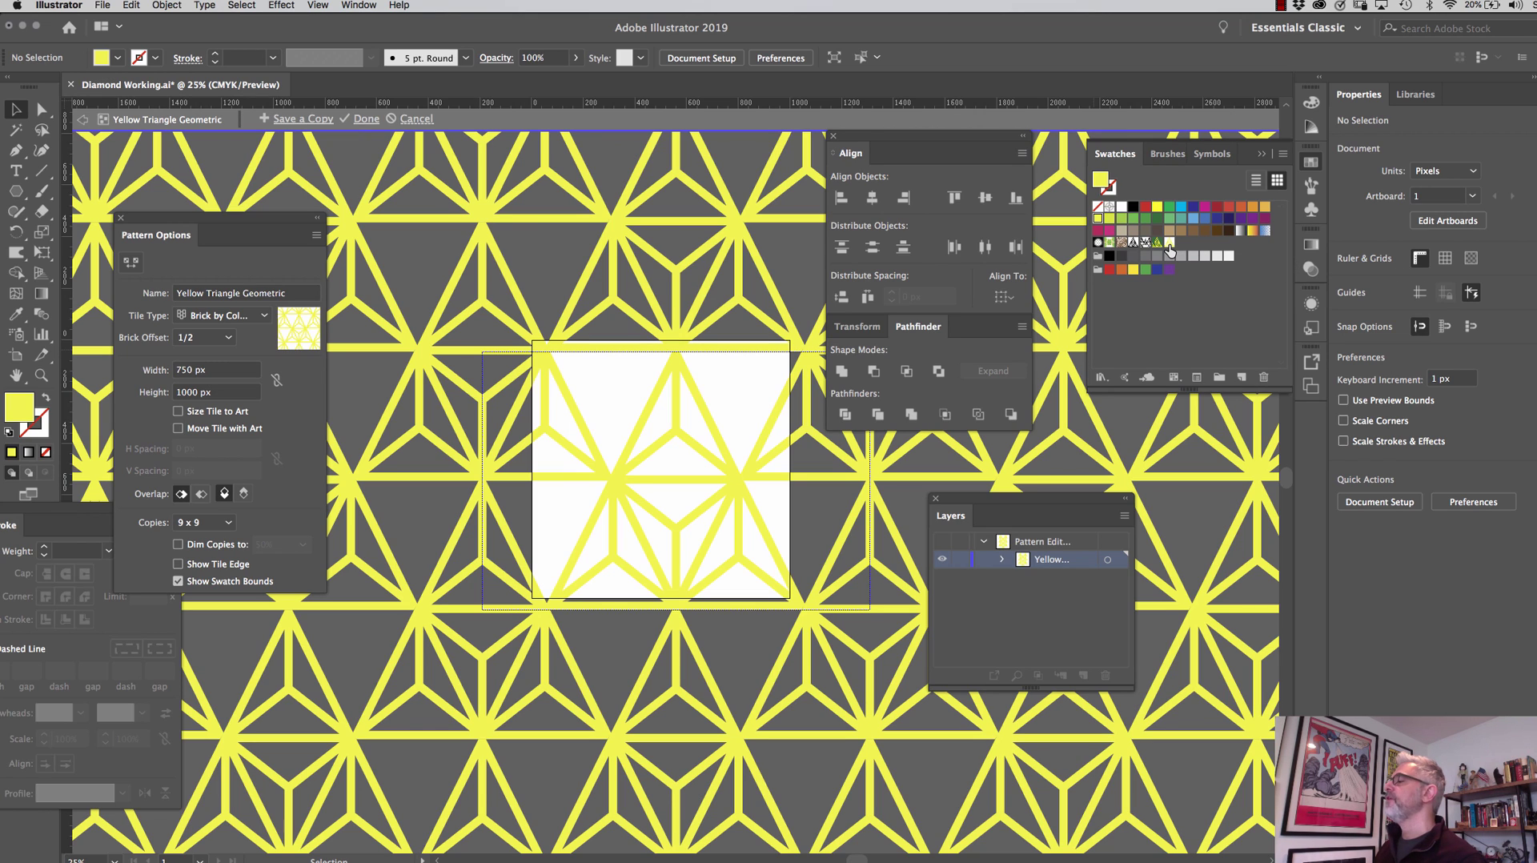
click(1169, 244)
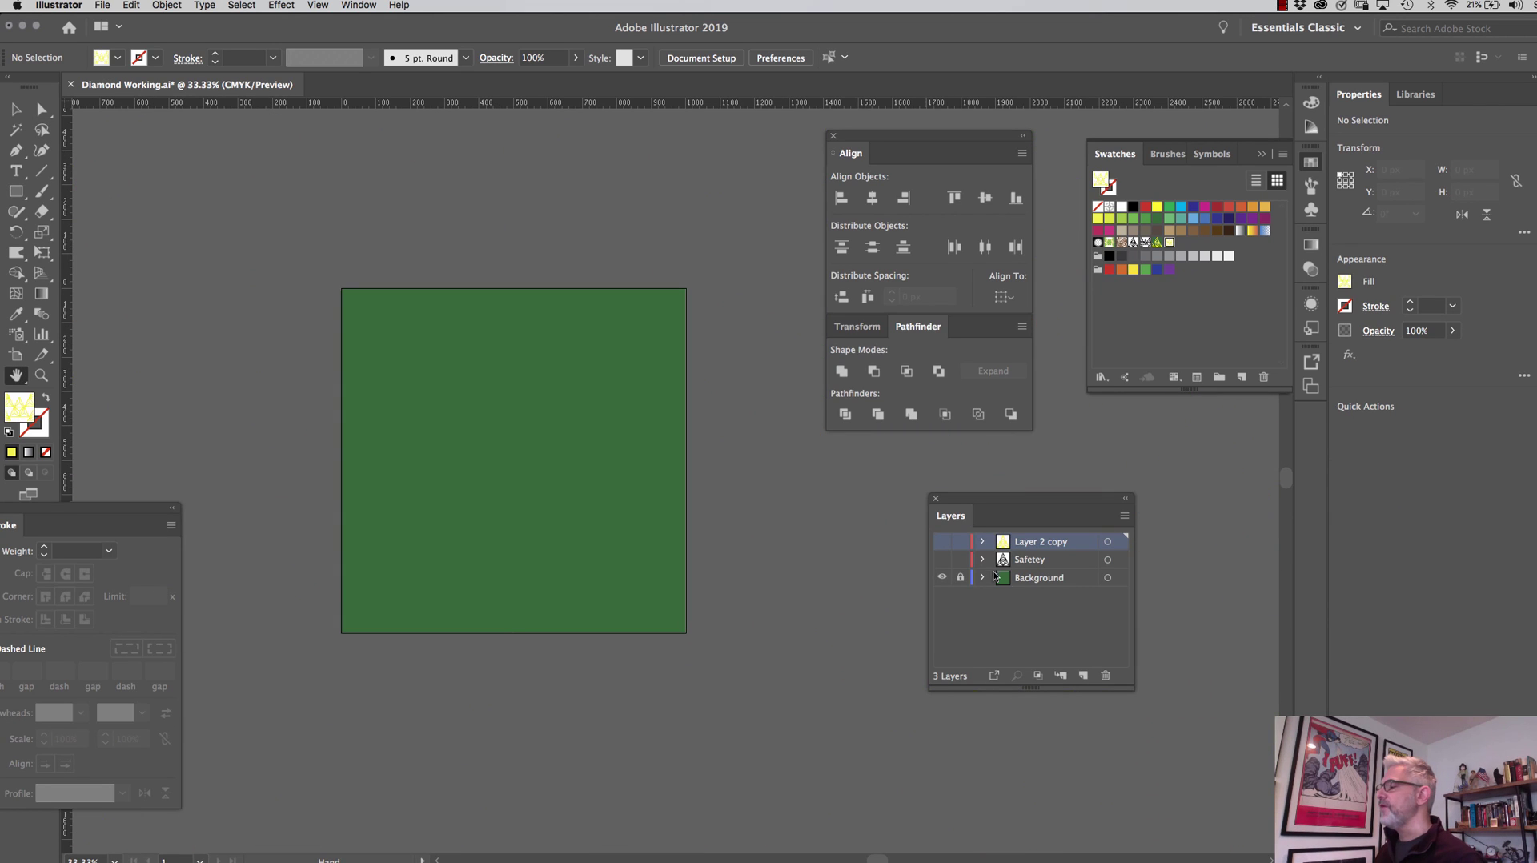
- Show Layer 2 copy again and select the yellow triangle artwork
click(942, 541)
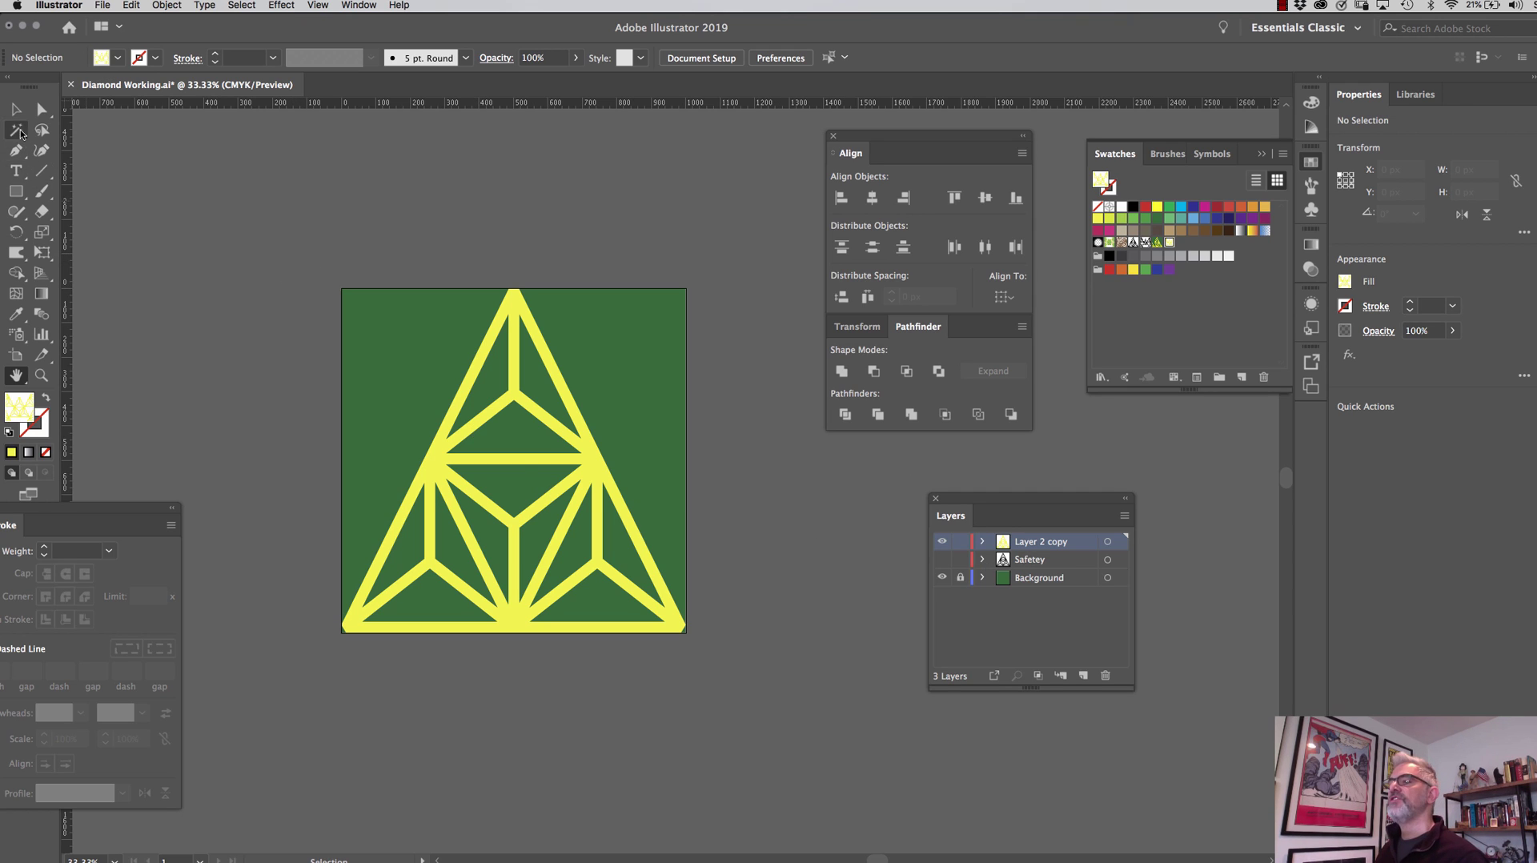
click(16, 109)
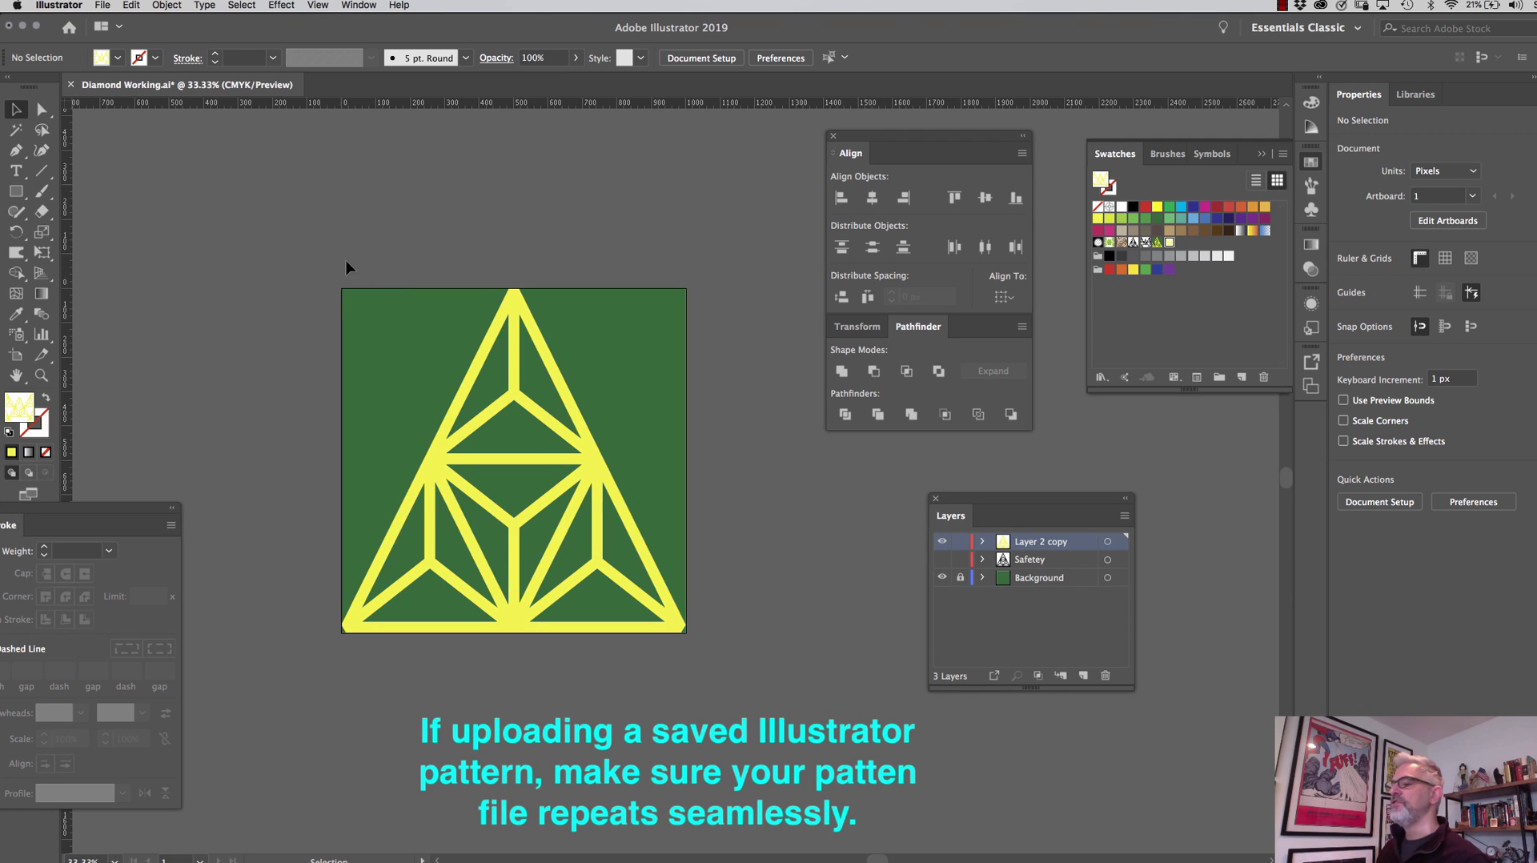
drag(296, 238, 692, 575)
drag(809, 689, 776, 668)
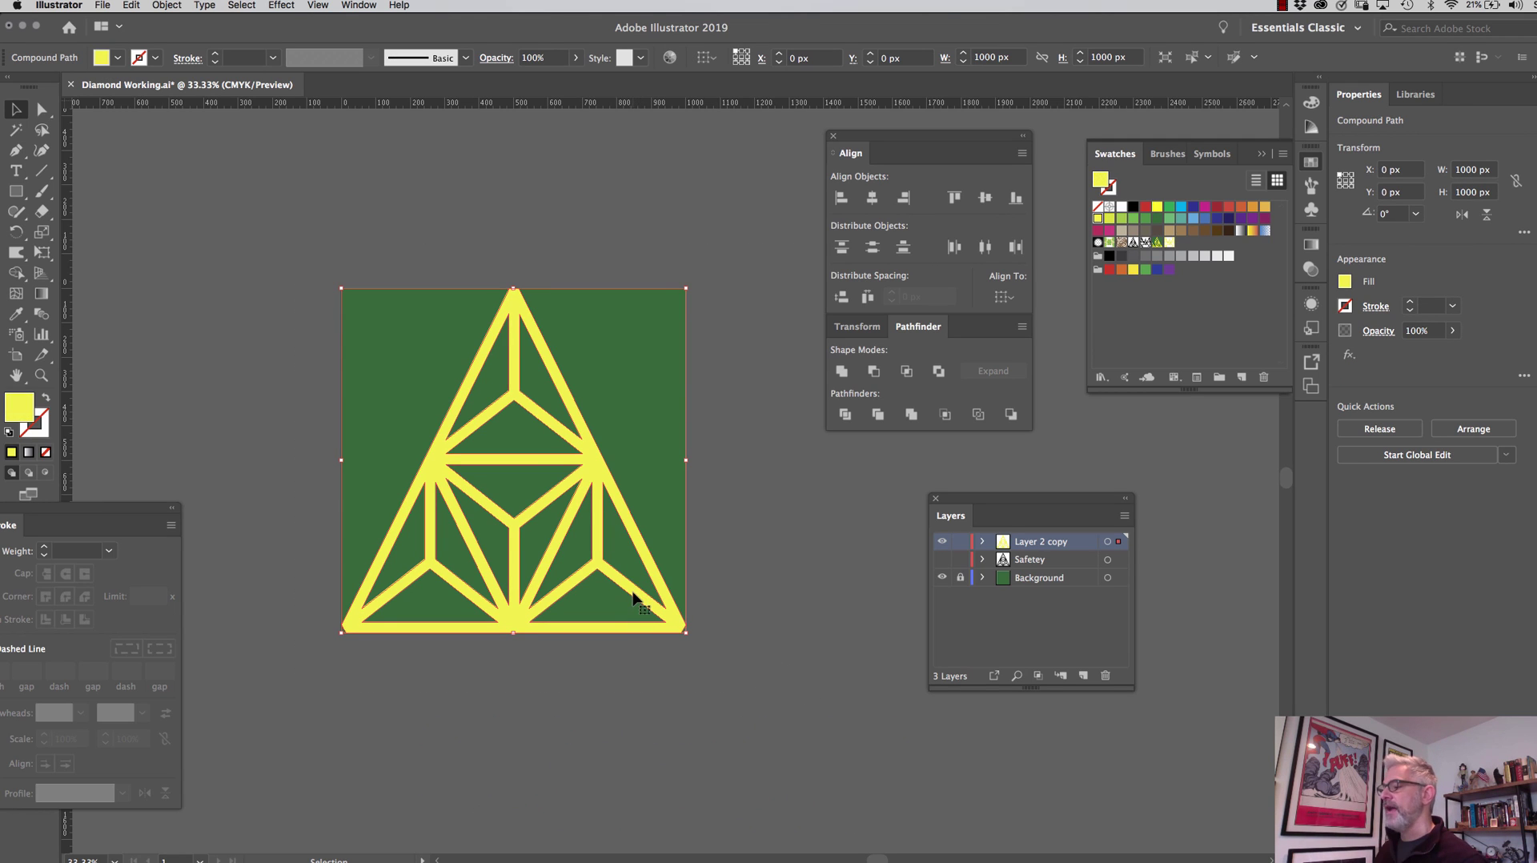
drag(634, 601, 629, 531)
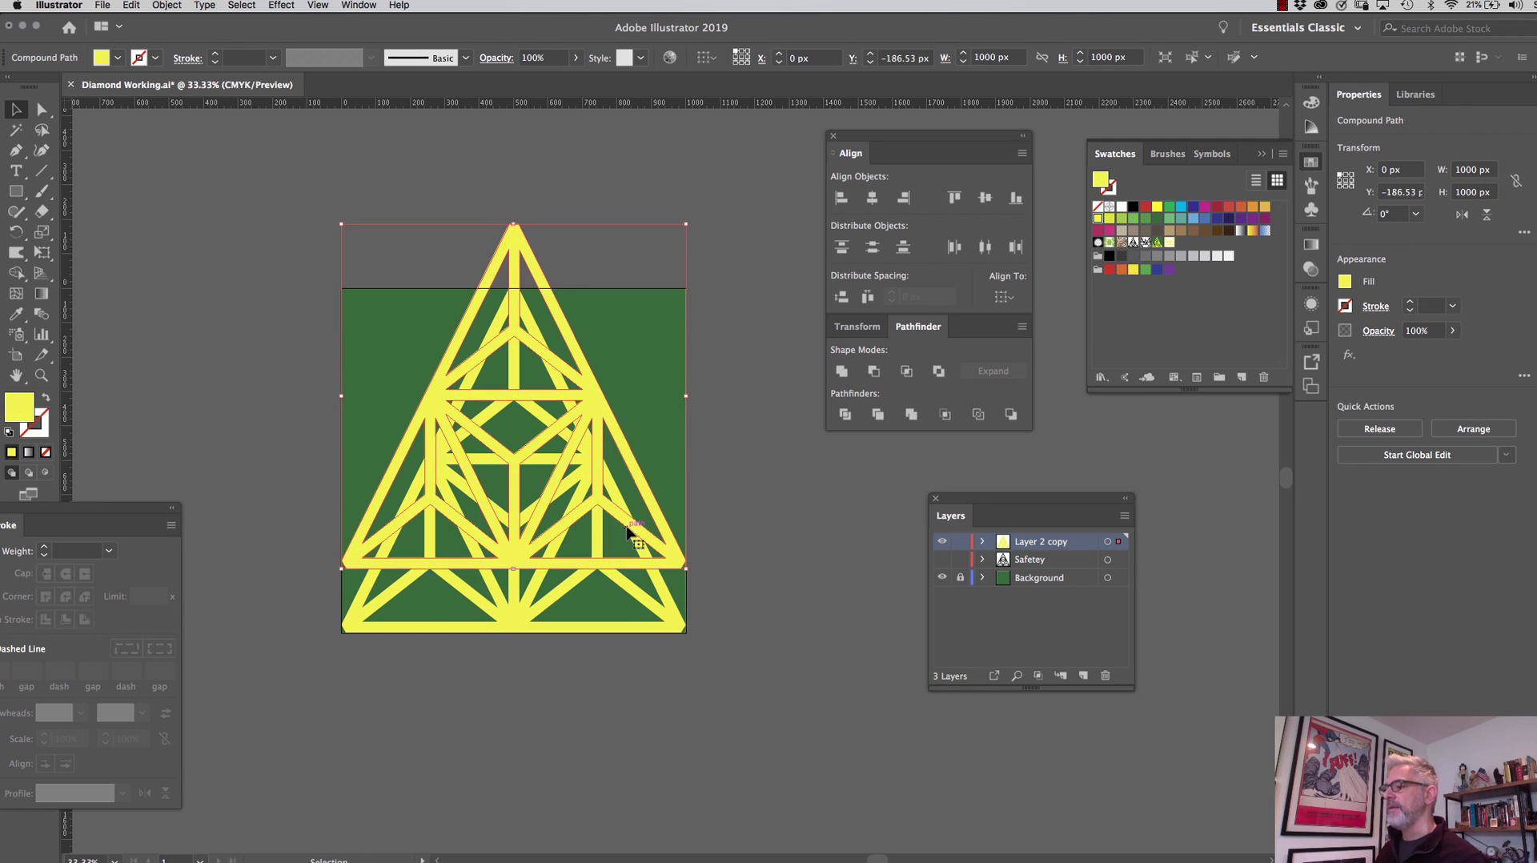
key(super+z)
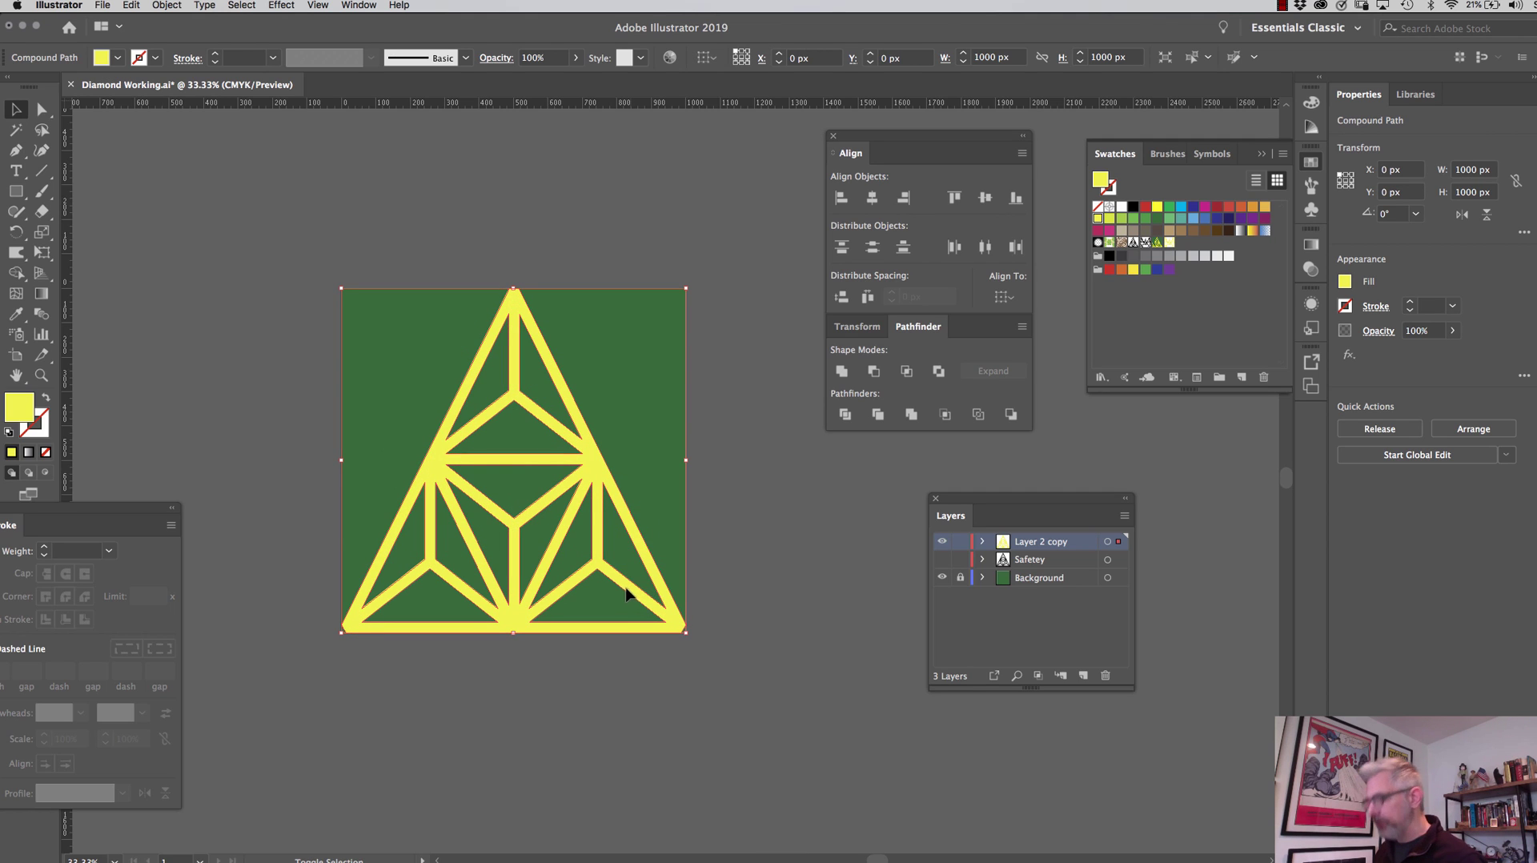
- Place a copy of the triangle up-left and nudge it so the edges meet
drag(627, 585, 388, 328)
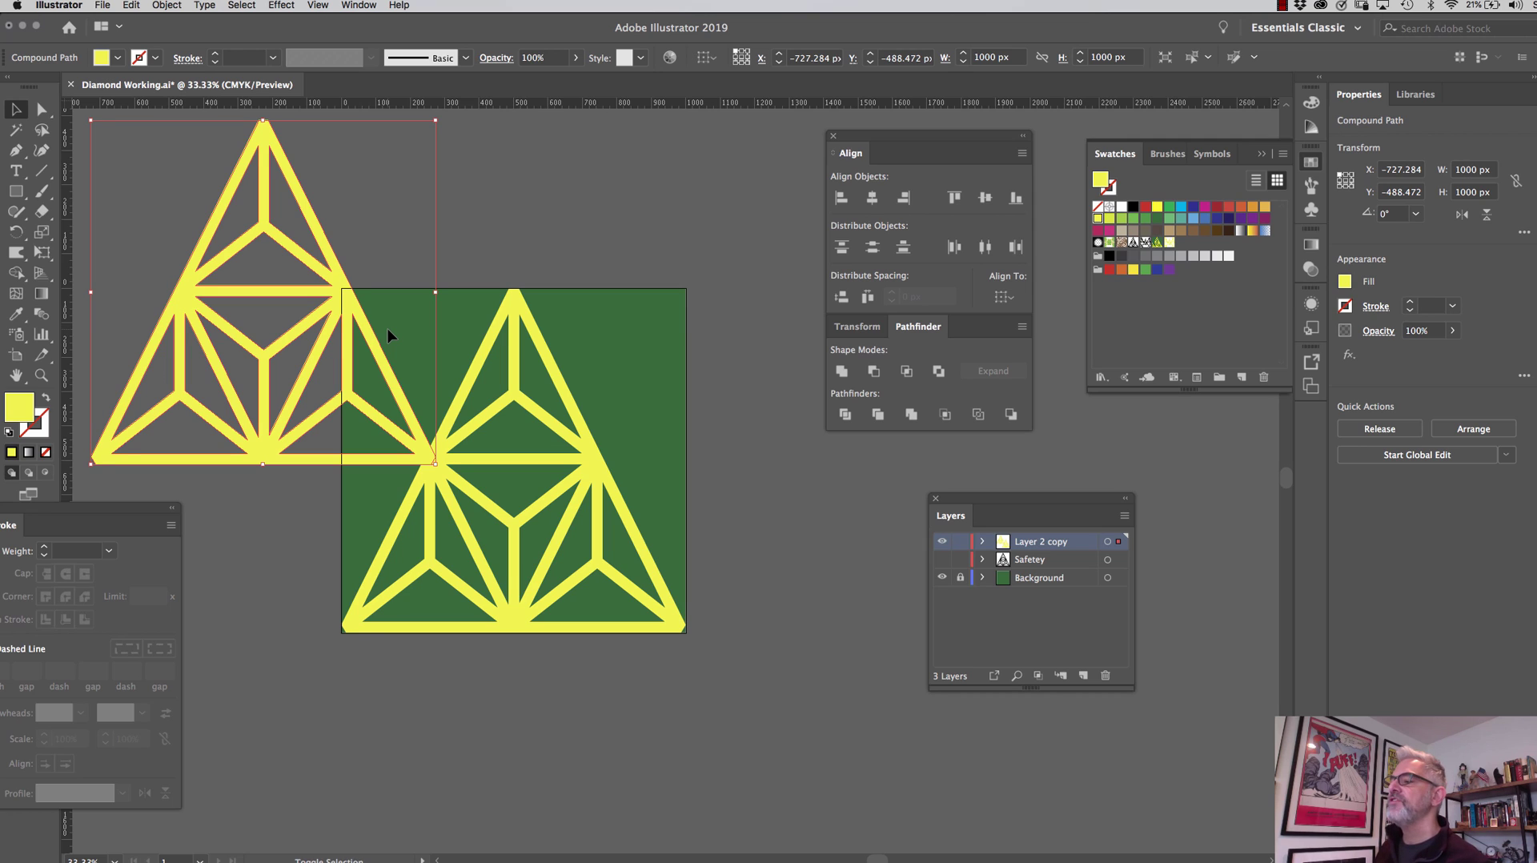
key(Left)
key(Right)
key(Right)
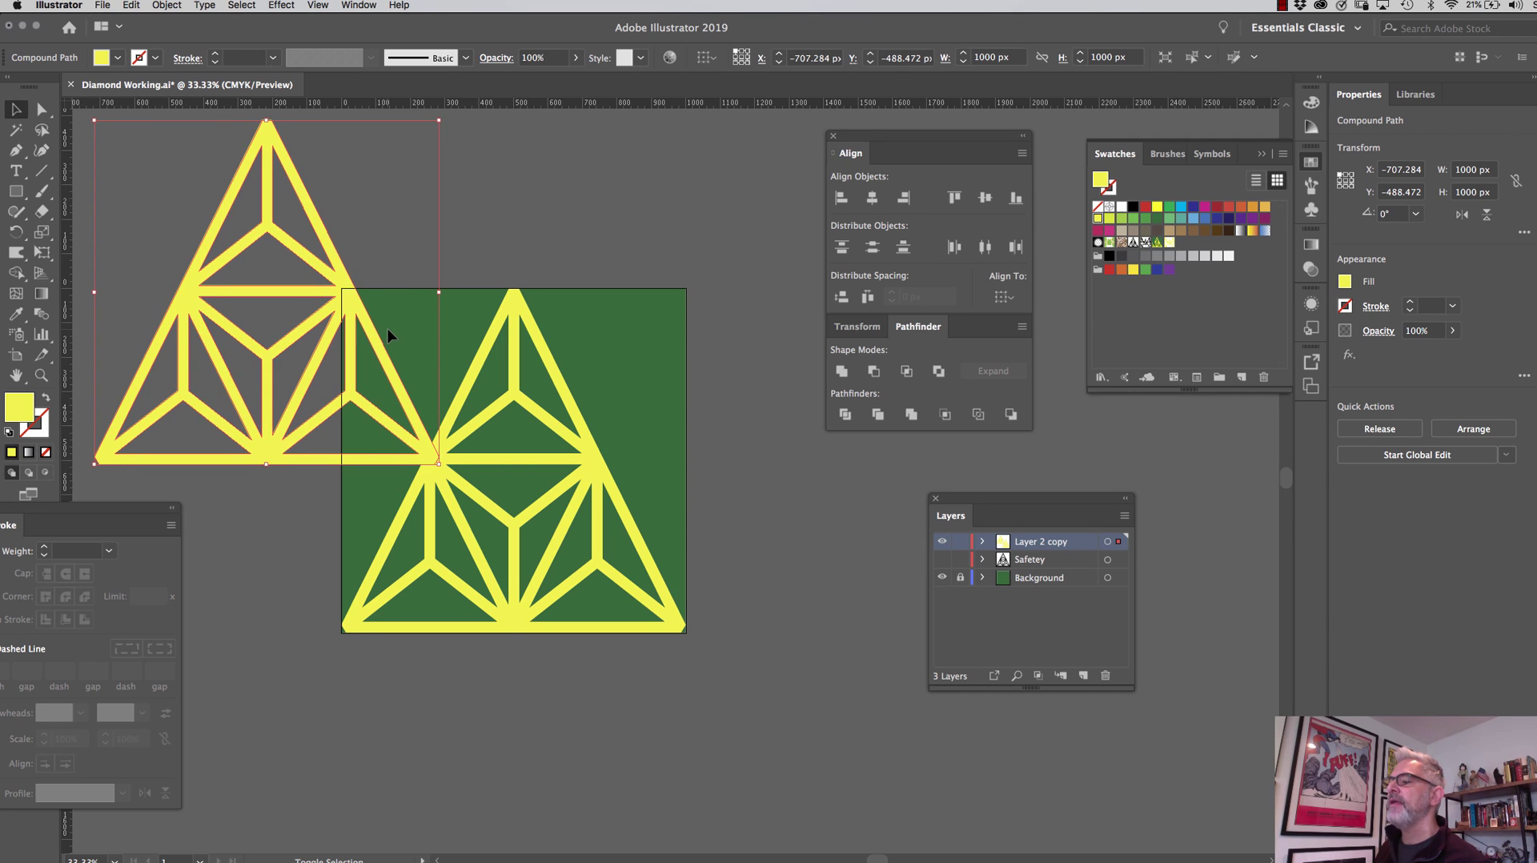
key(Left)
key(Left)
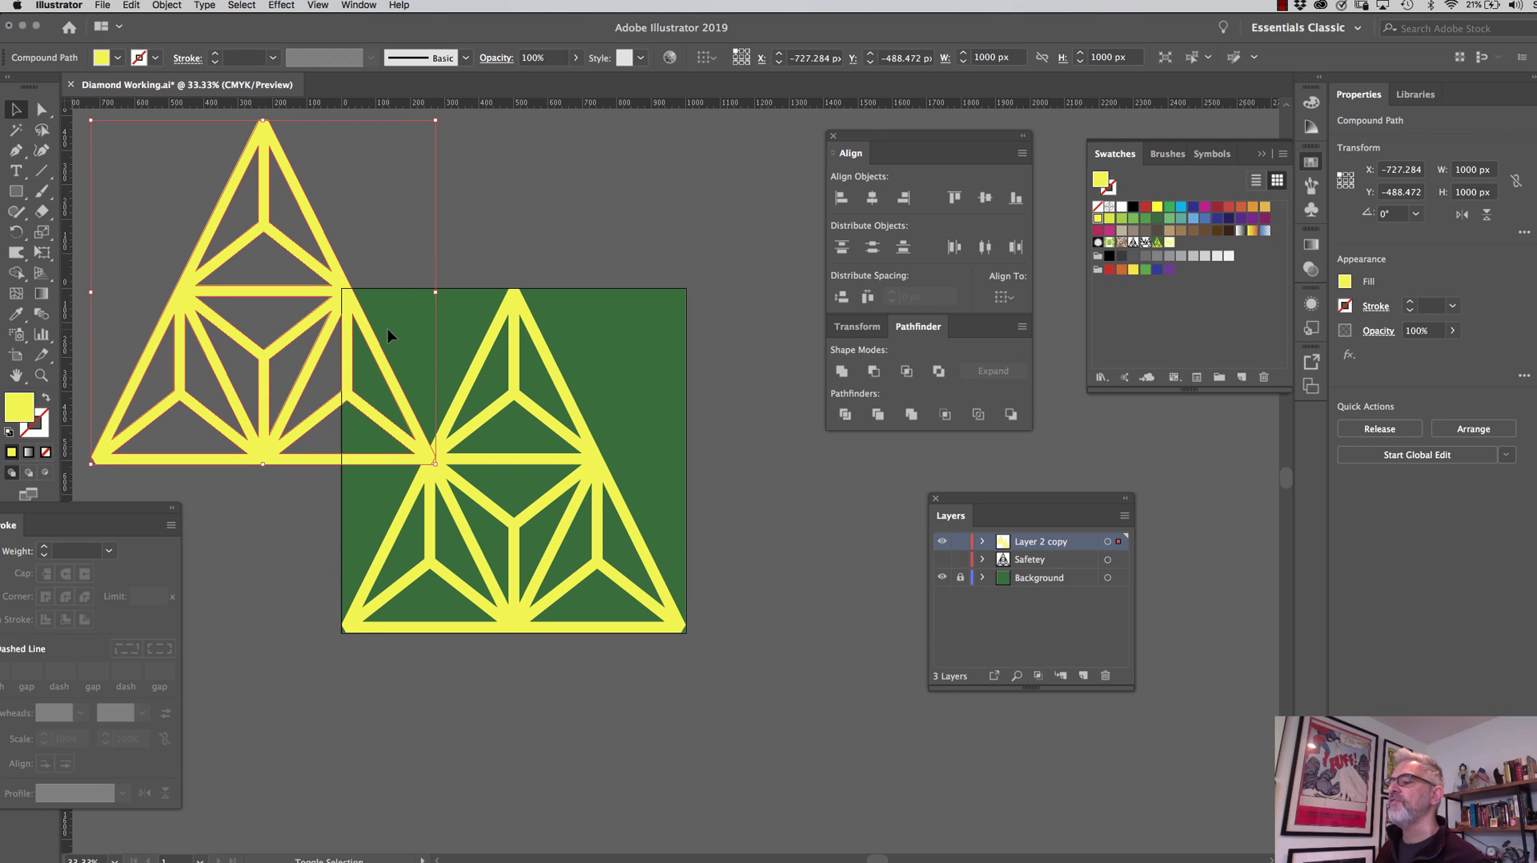
key(Left)
key(Left)
key(Left)
key(Left)
key(Left)
key(Left)
key(Left)
key(Left)
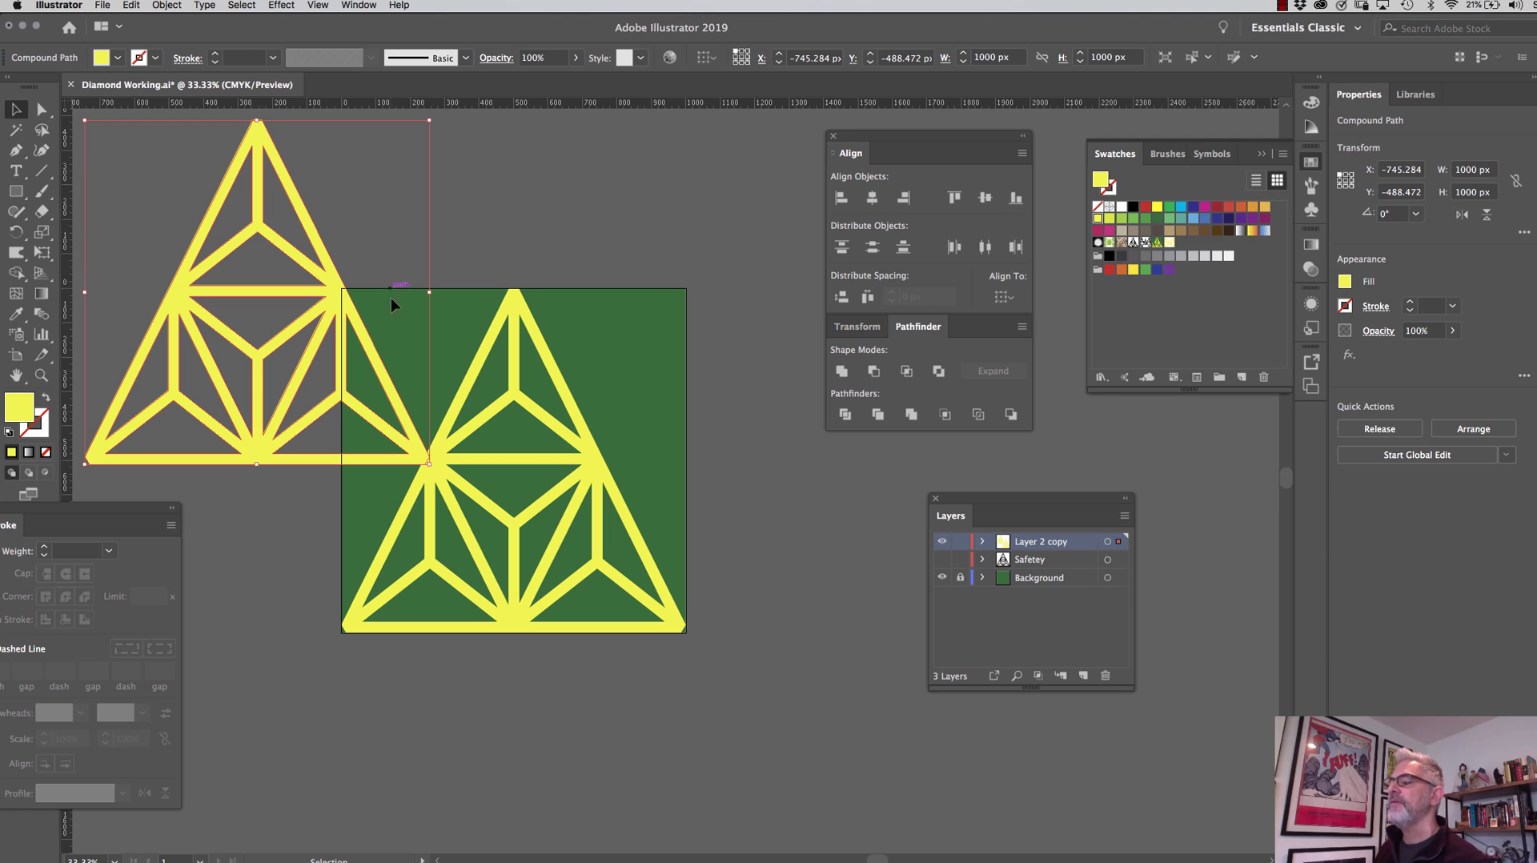
- Place a second copy up-right, then pan to bring all triangle copies into view
drag(280, 456, 794, 458)
click(837, 575)
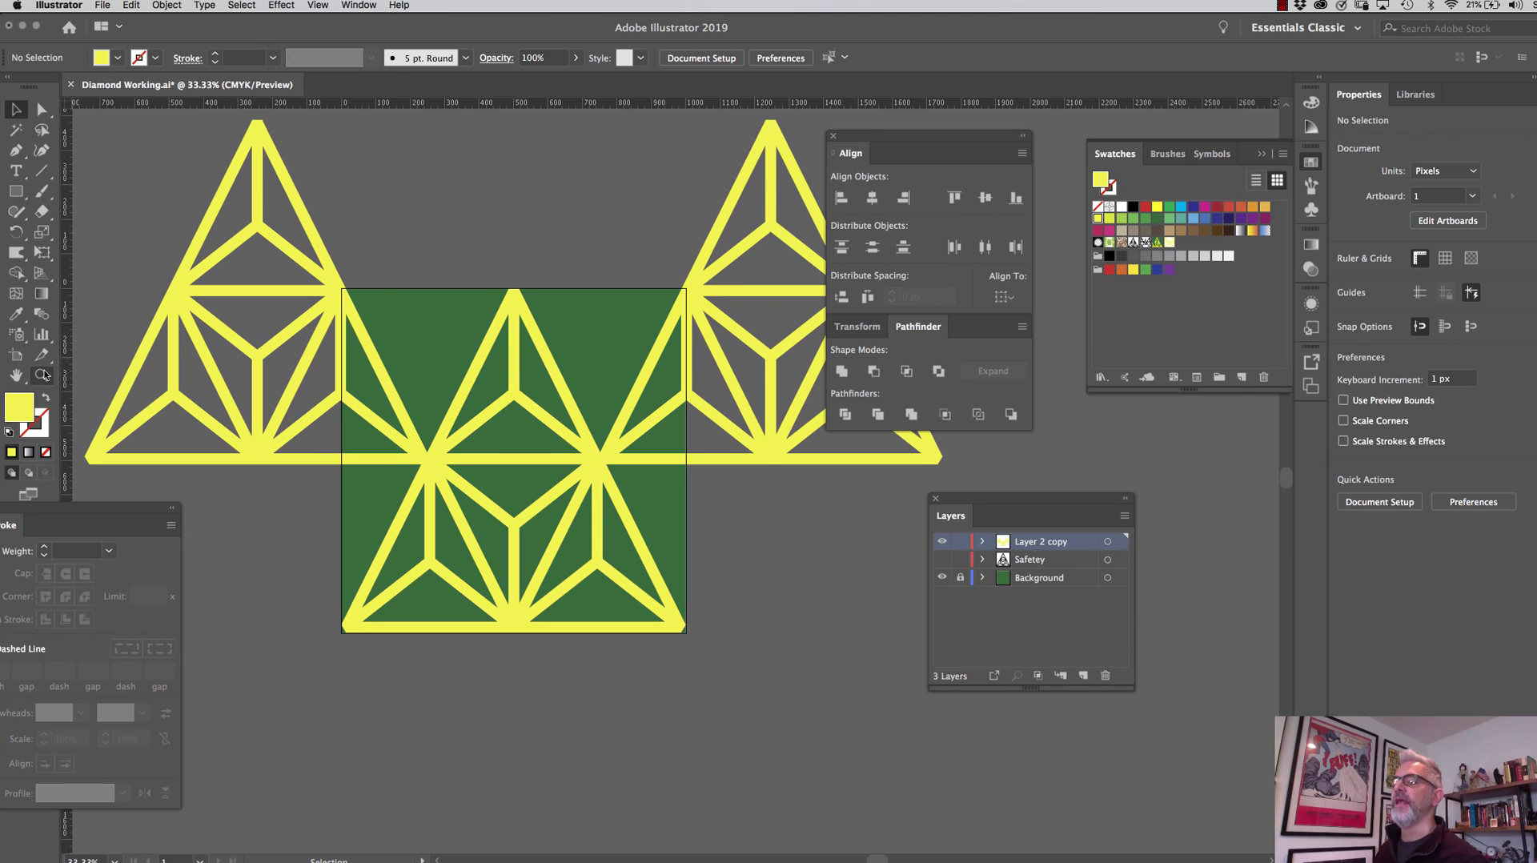
key(super+z)
click(16, 377)
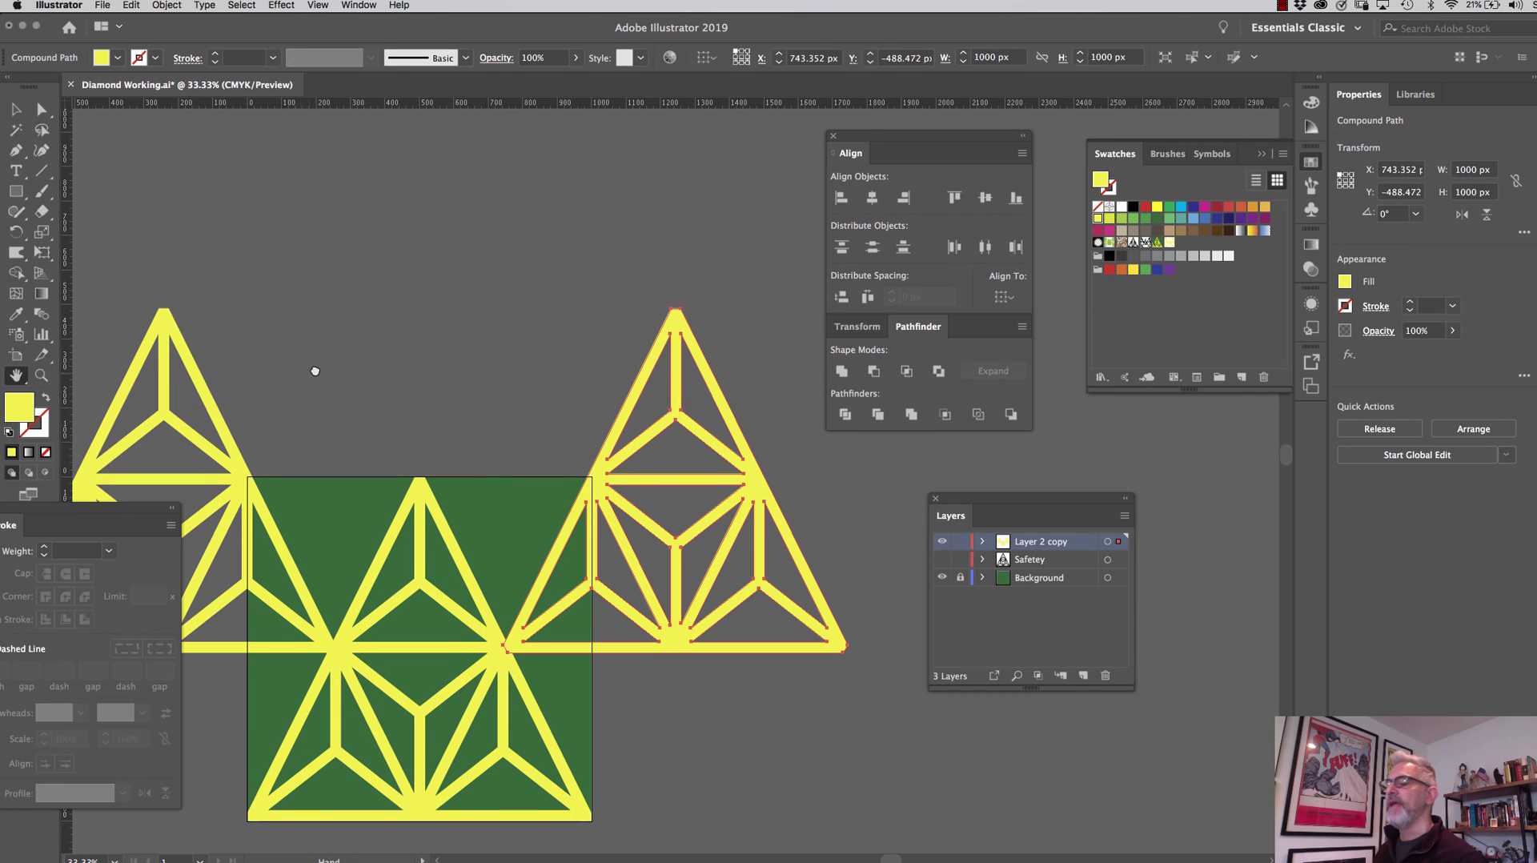
drag(315, 371, 426, 234)
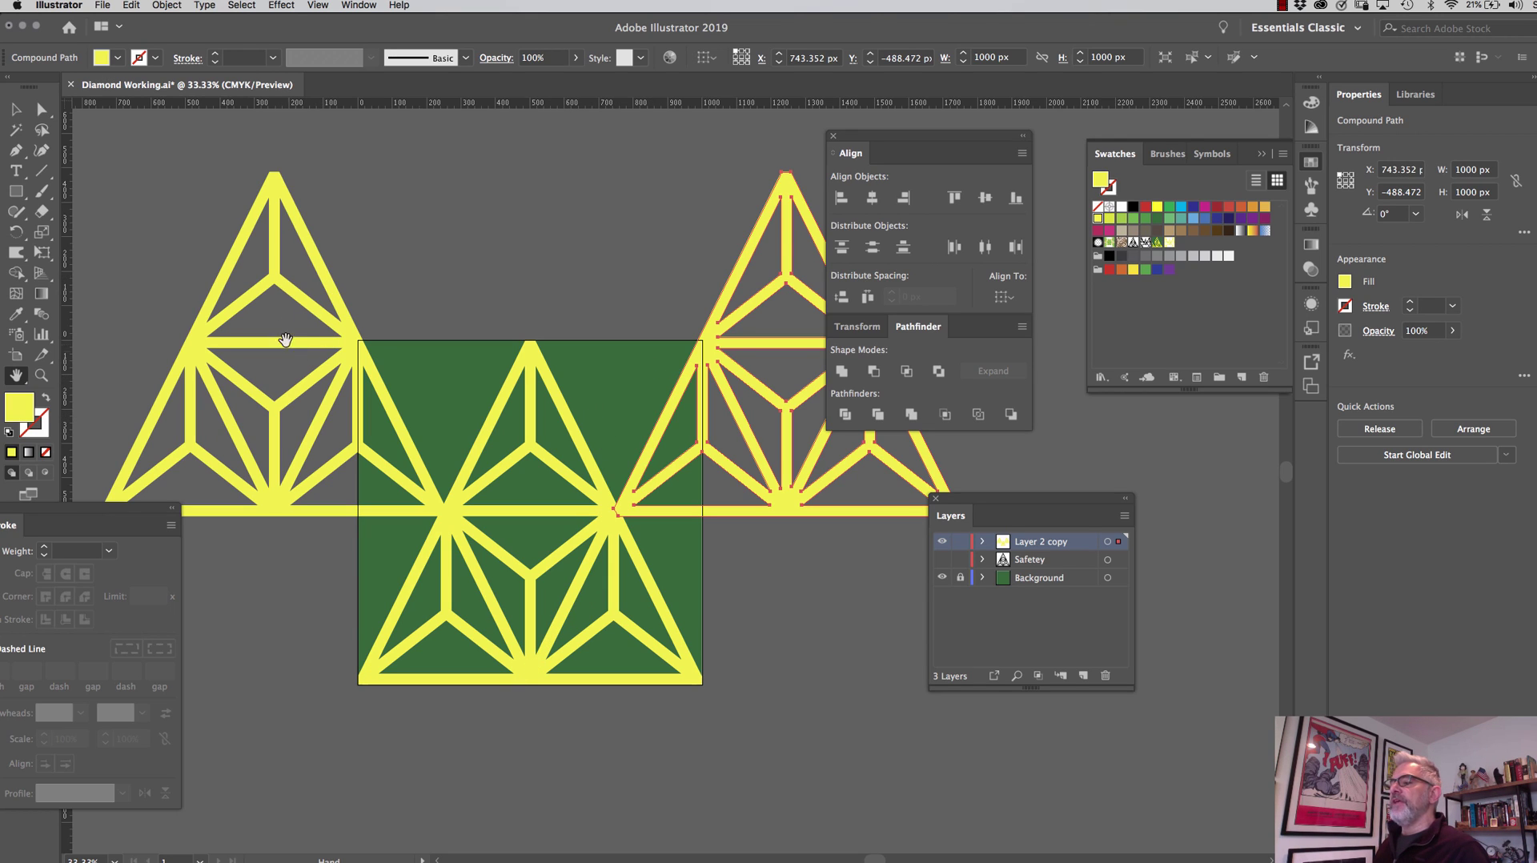
key(v)
click(93, 135)
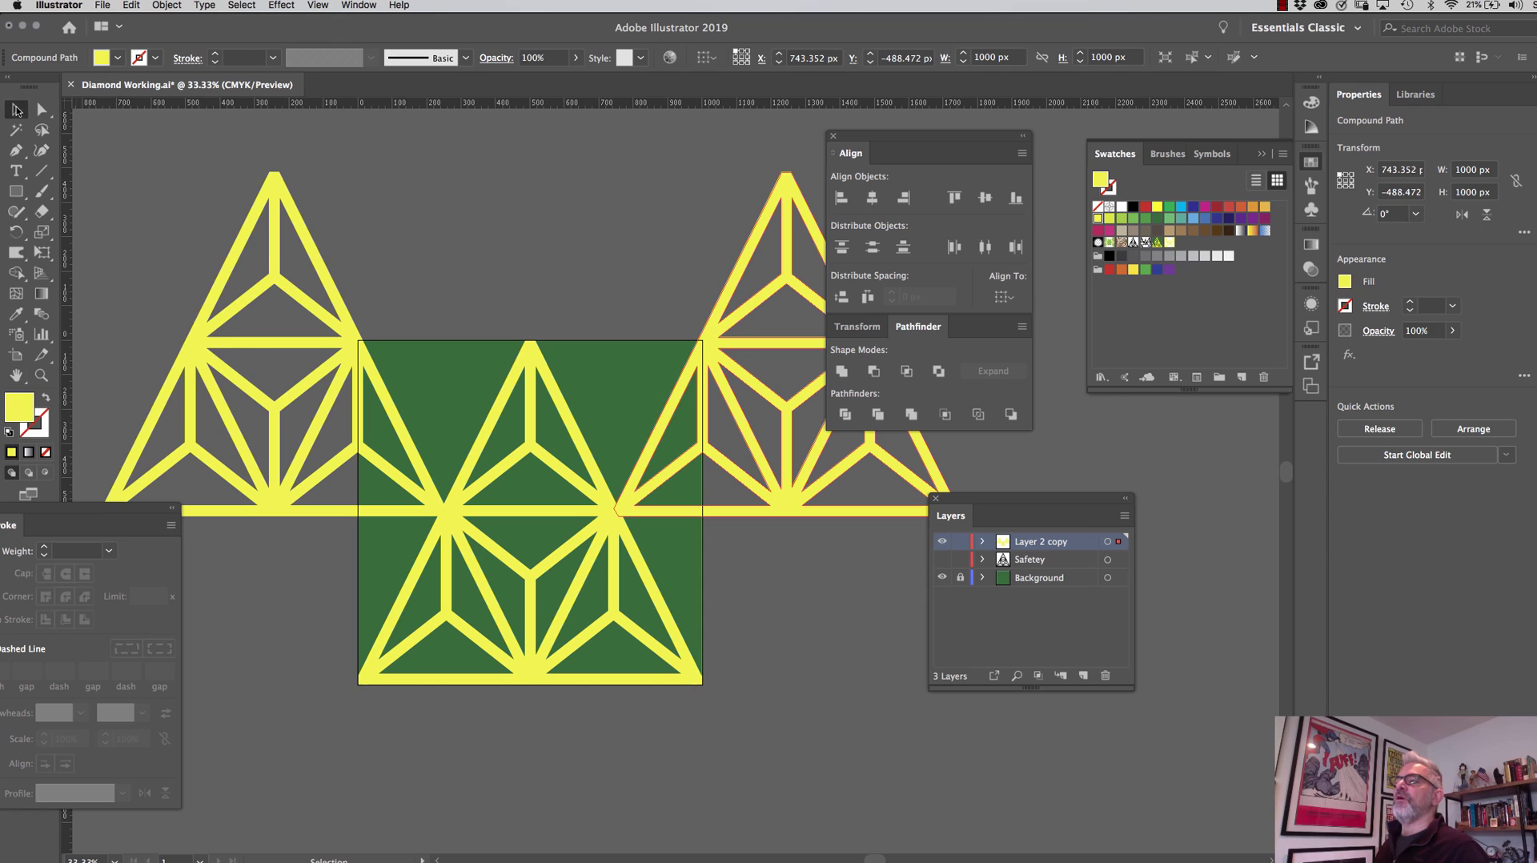
- Rename the artboard to 'Yellow Diamonds' in Export for Screens
click(103, 4)
mouse_move(113, 232)
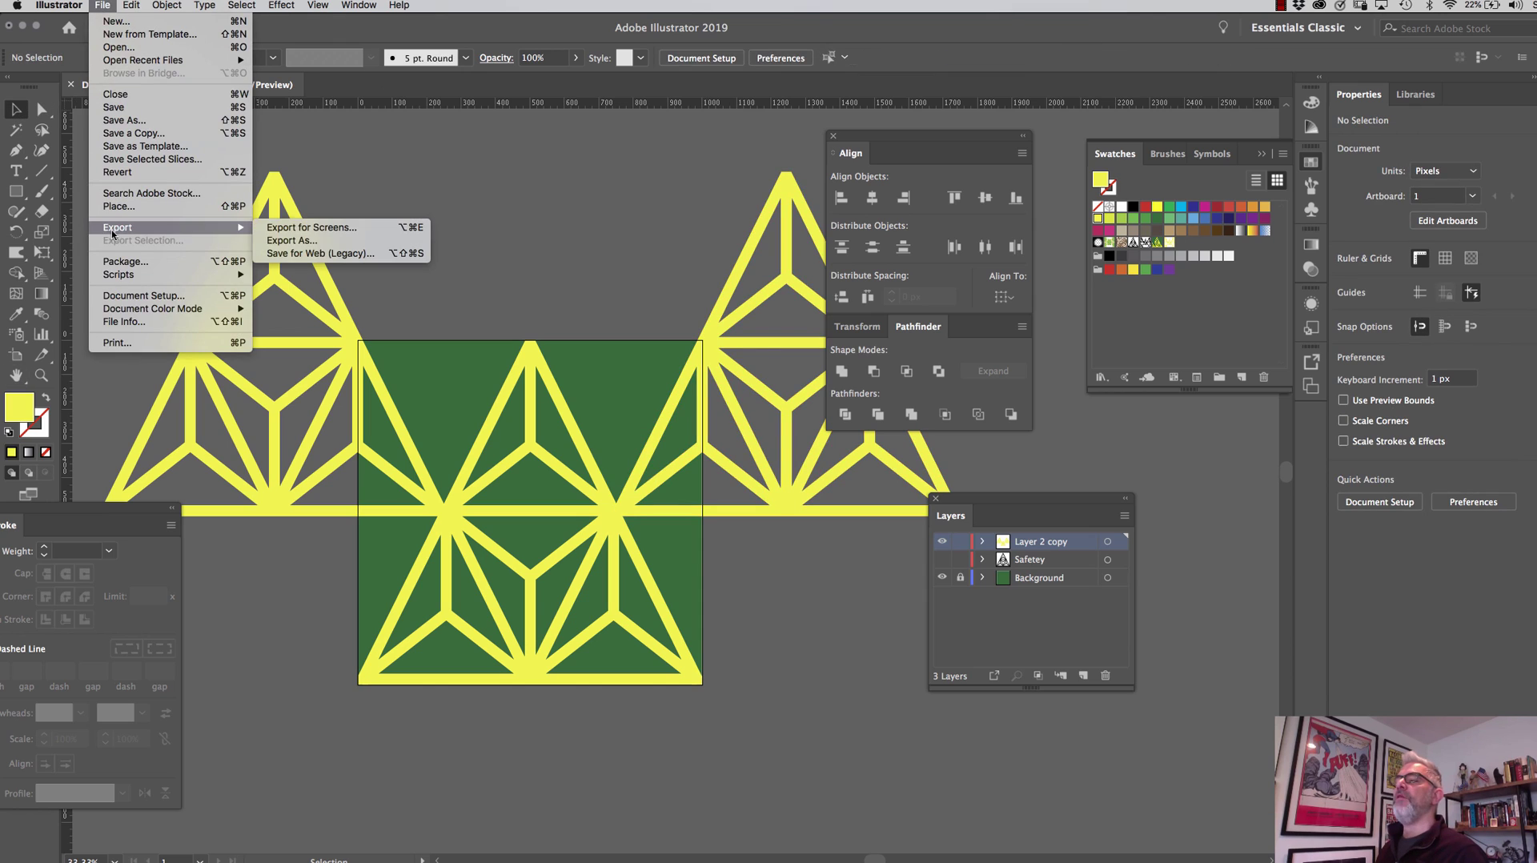
click(355, 227)
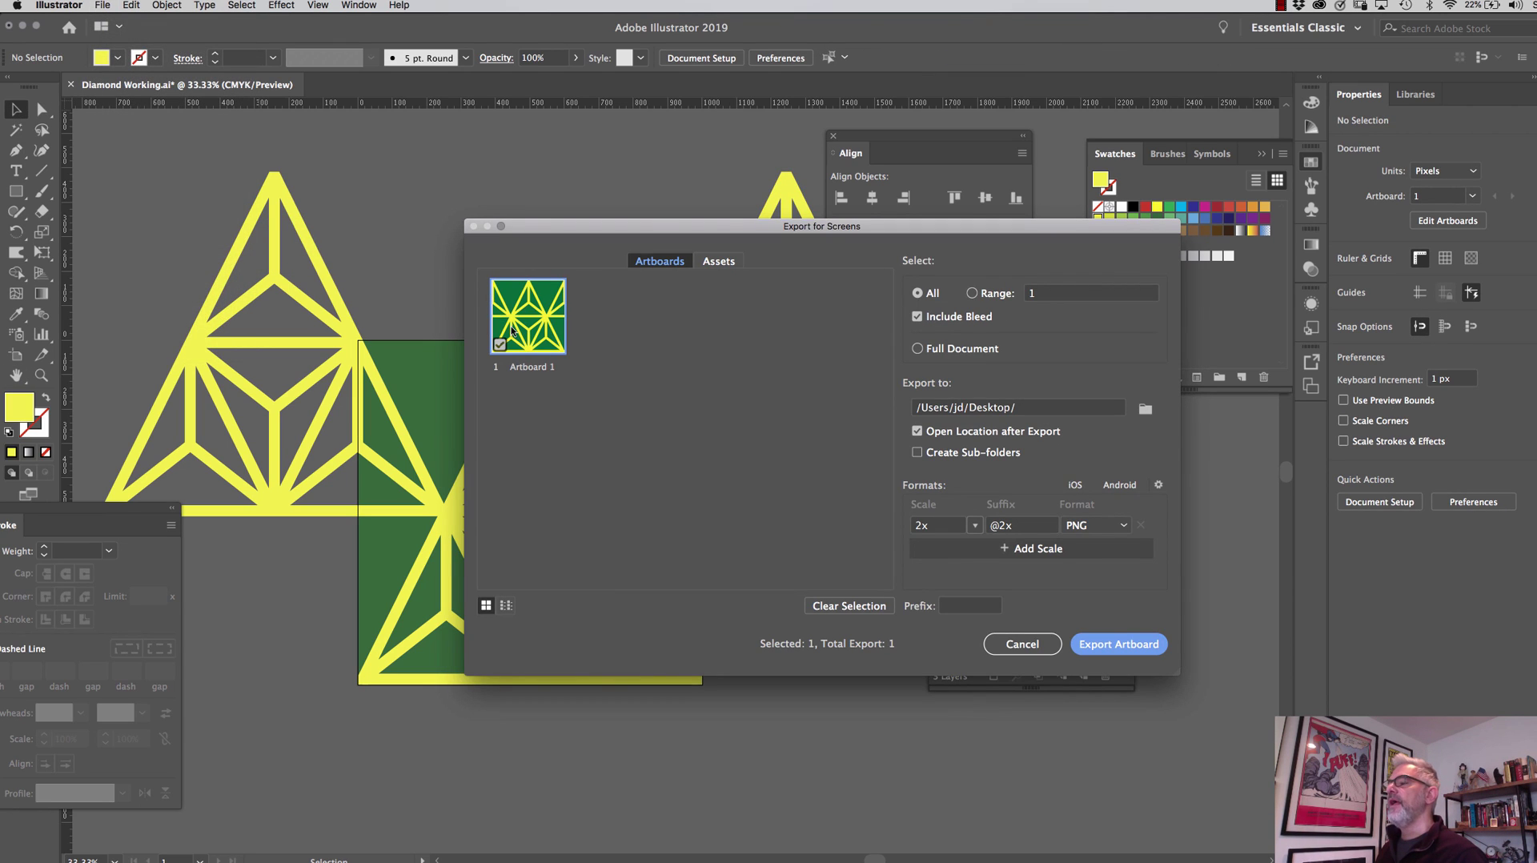
double_click(536, 370)
text(G)
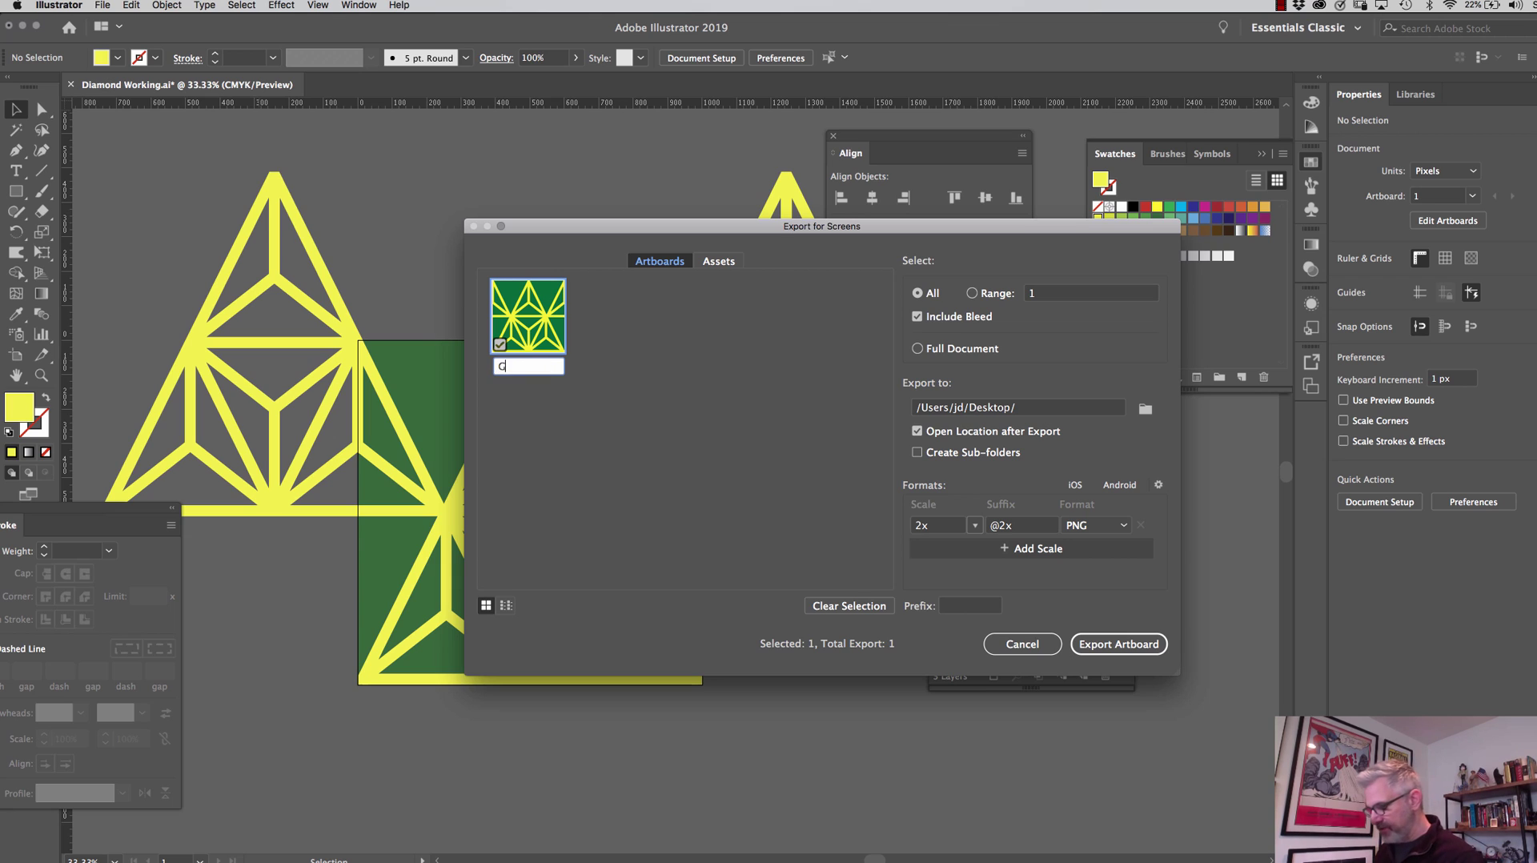
text(reen Dia)
key(BackSpace)
key(BackSpace)
key(BackSpace)
key(BackSpace)
key(BackSpace)
key(BackSpace)
key(BackSpace)
key(BackSpace)
key(BackSpace)
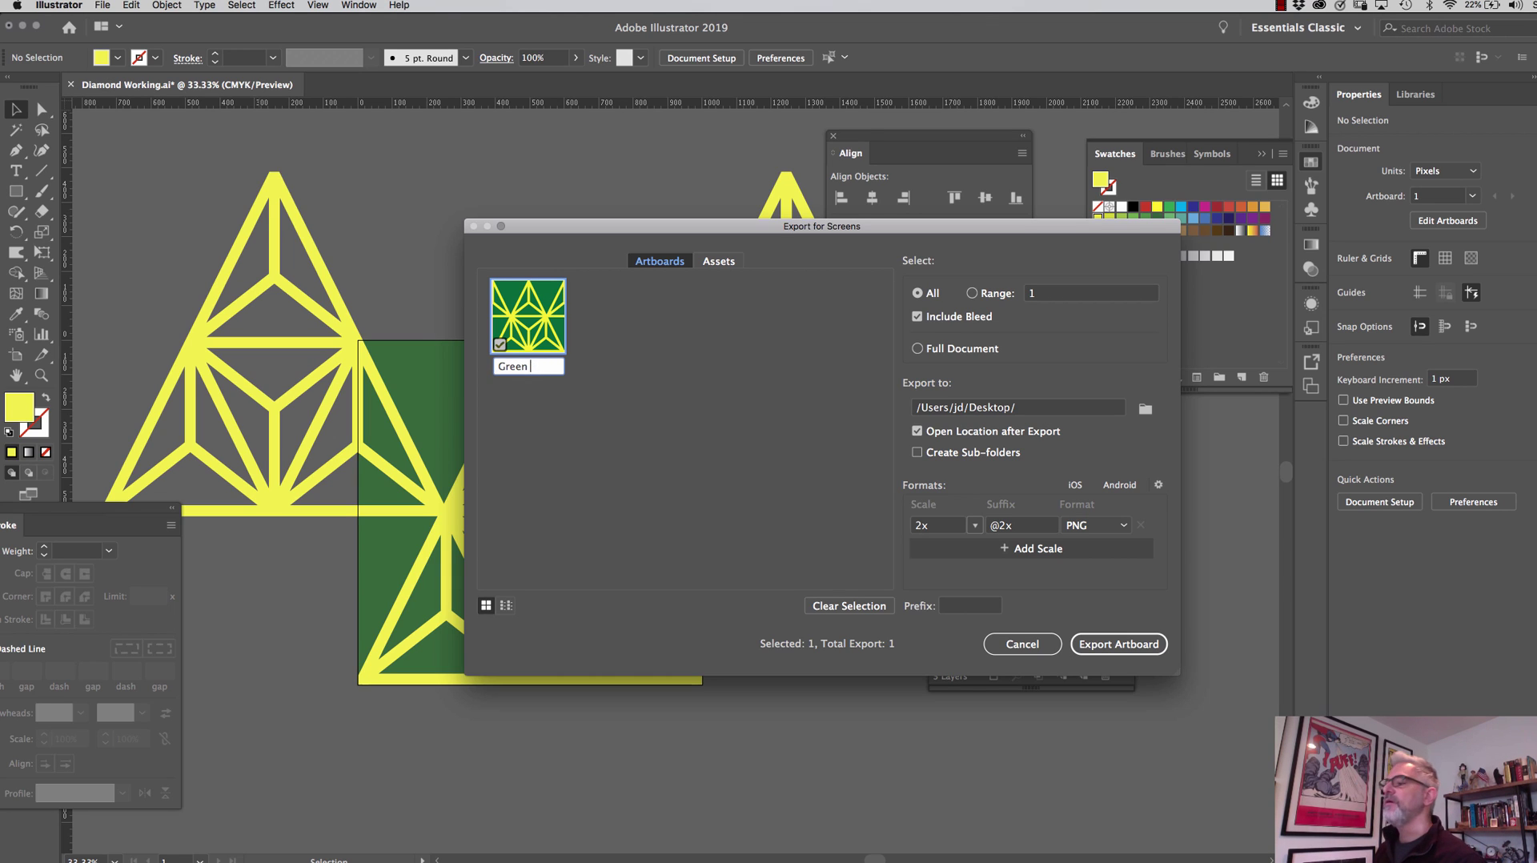
text(Yellow Diamonds)
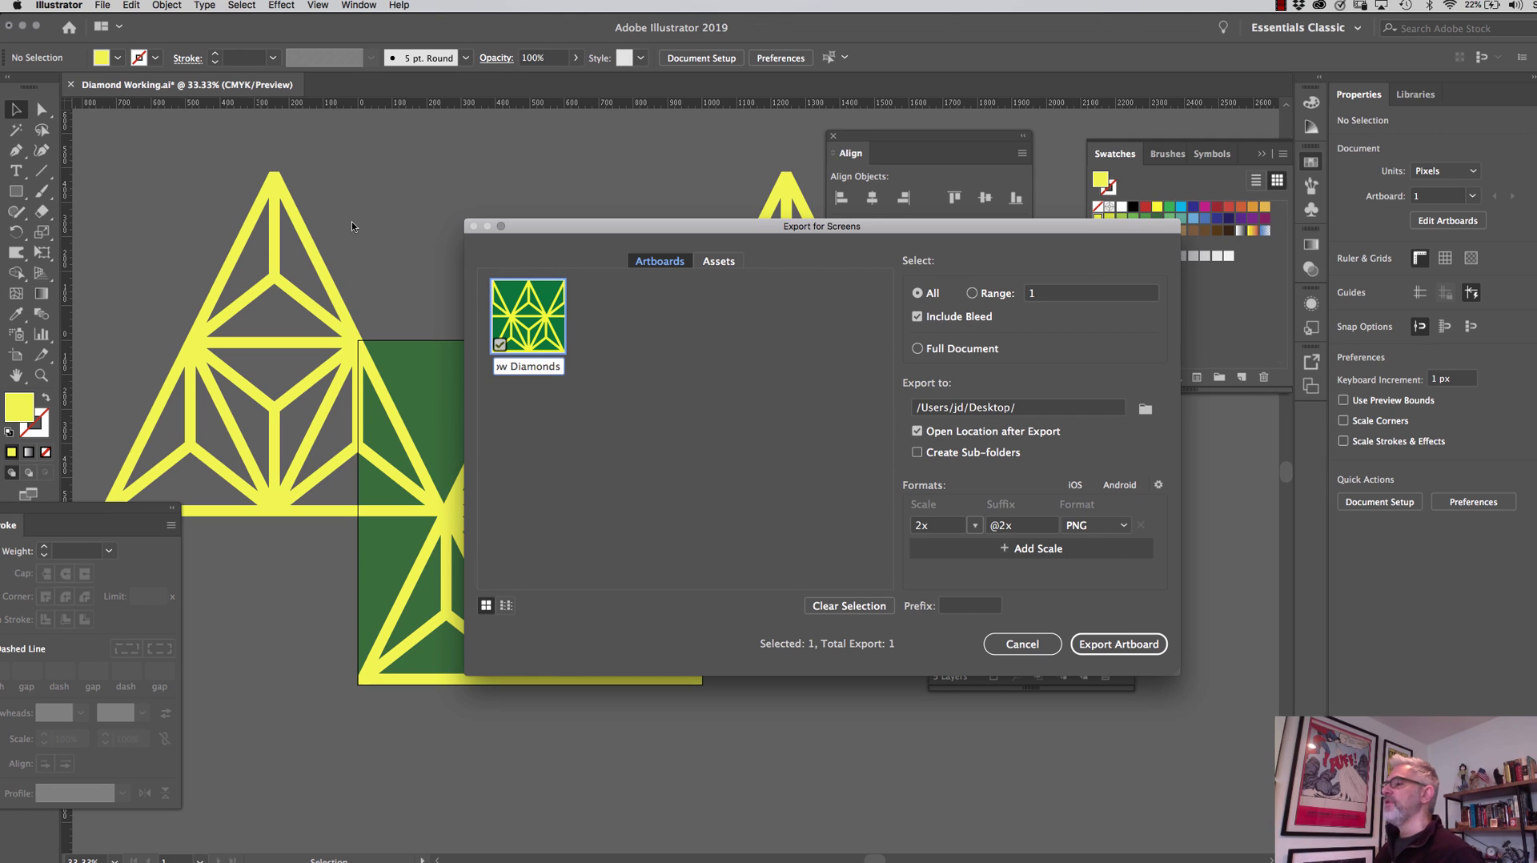
click(1109, 647)
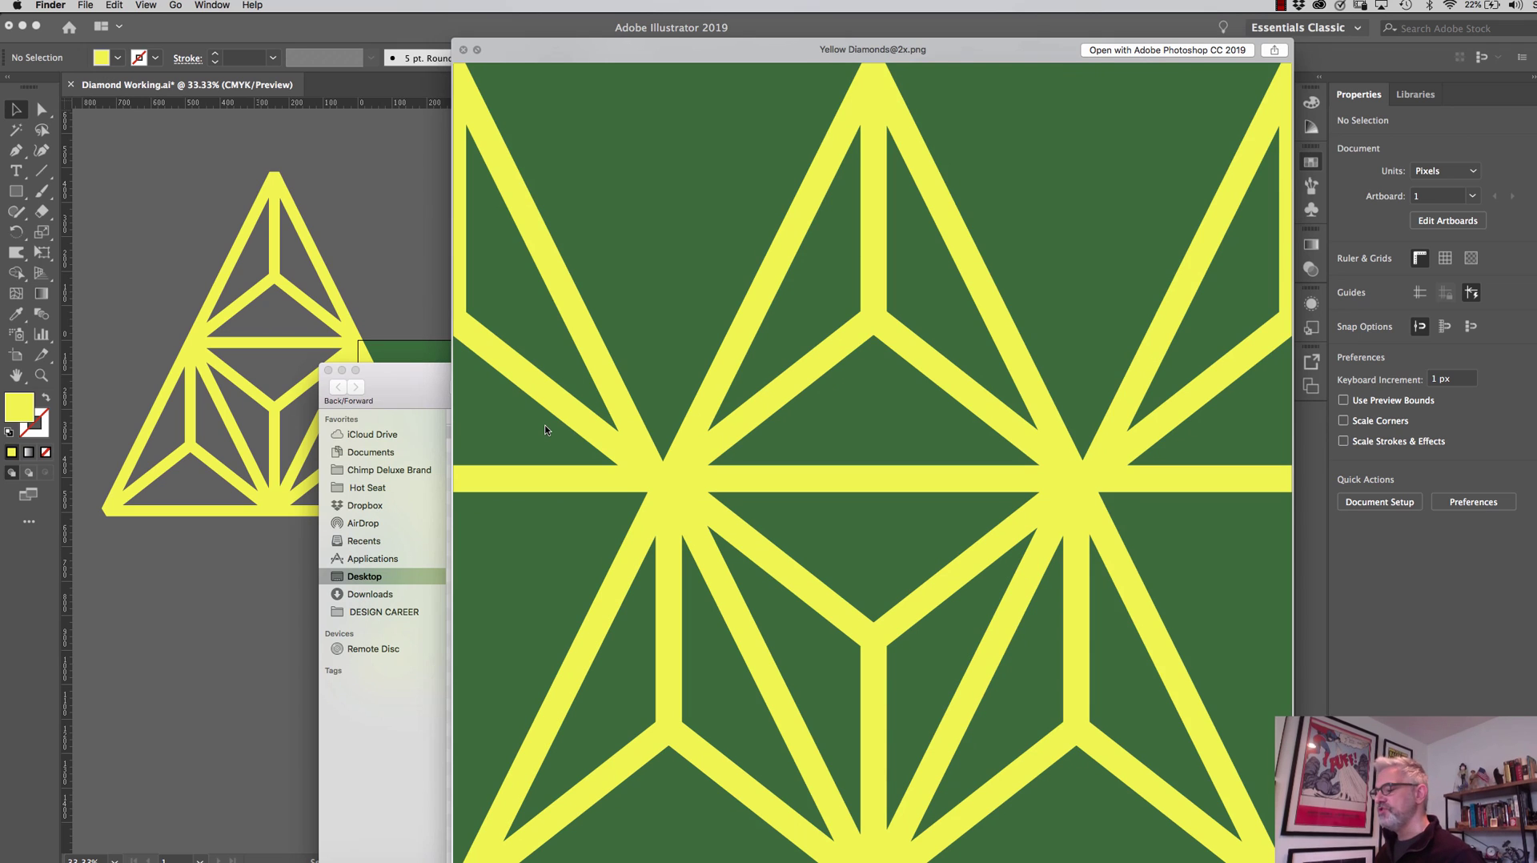
key(space)
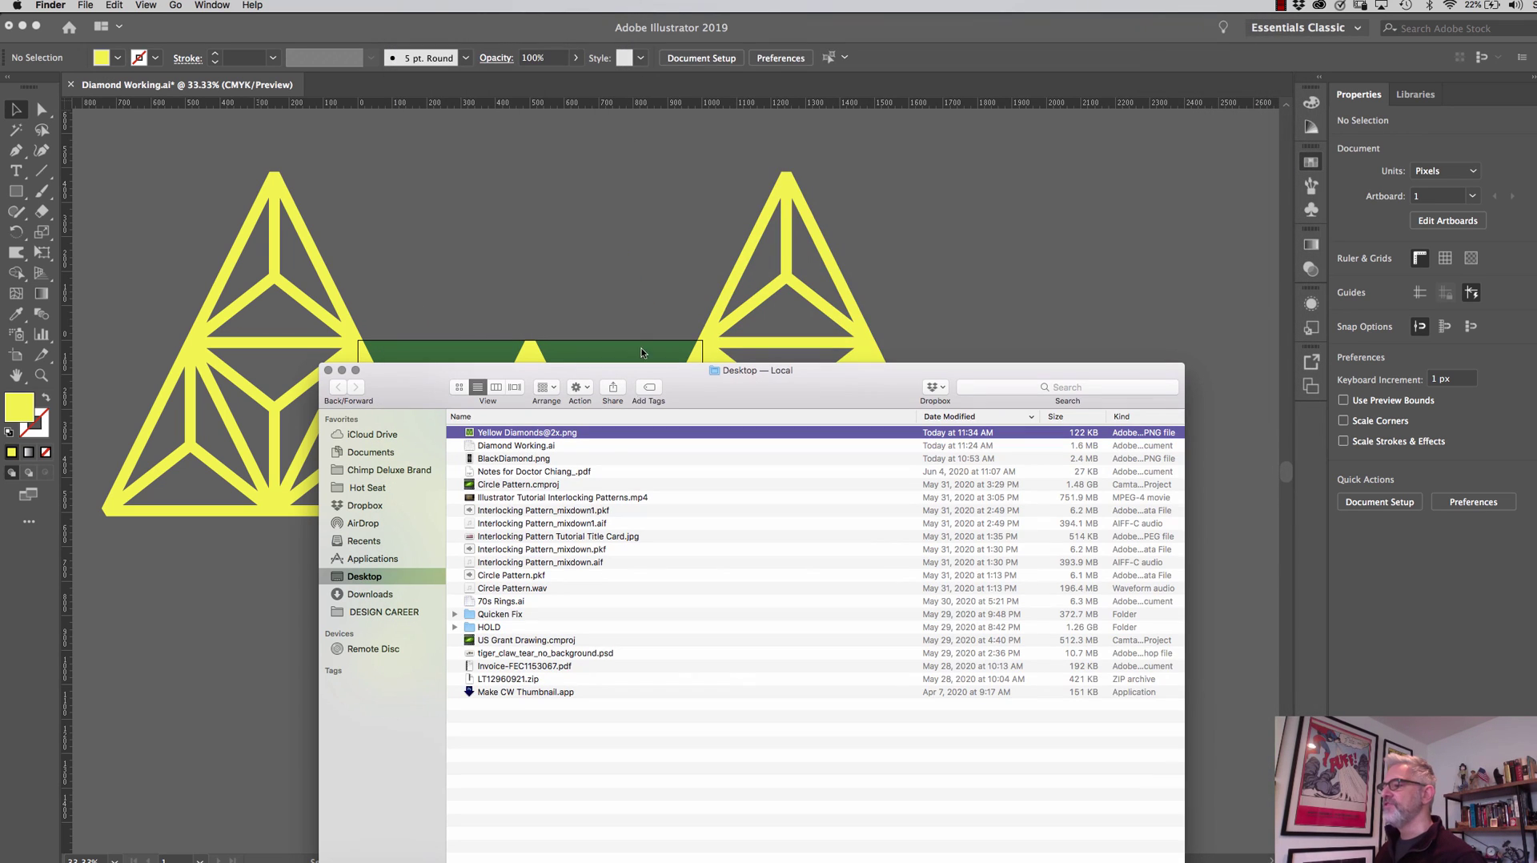
click(277, 623)
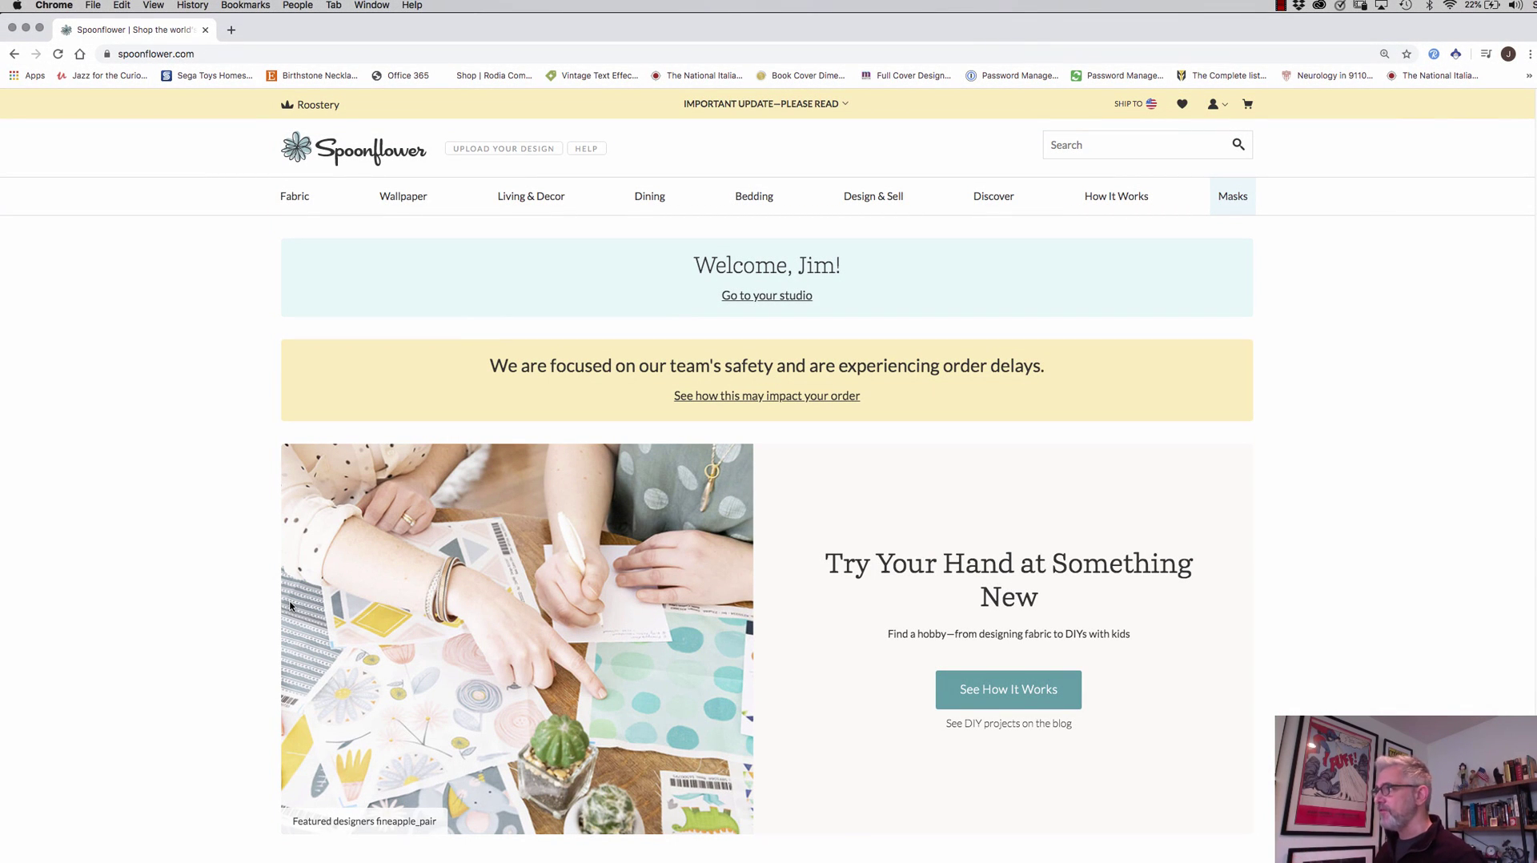
- Go to the Design Library from the account menu and choose Add Design
click(1227, 109)
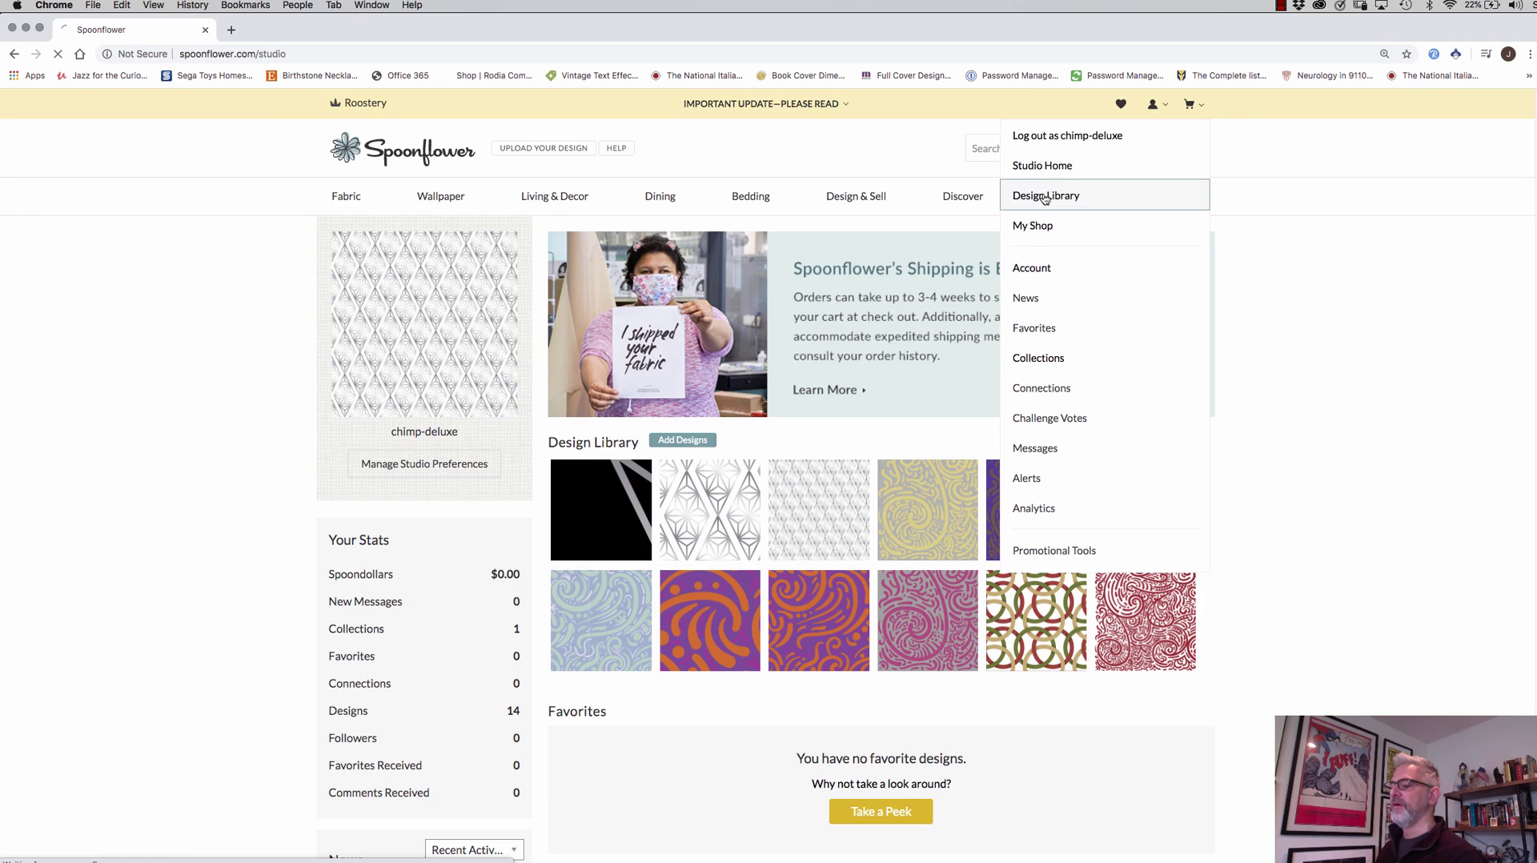
click(1046, 197)
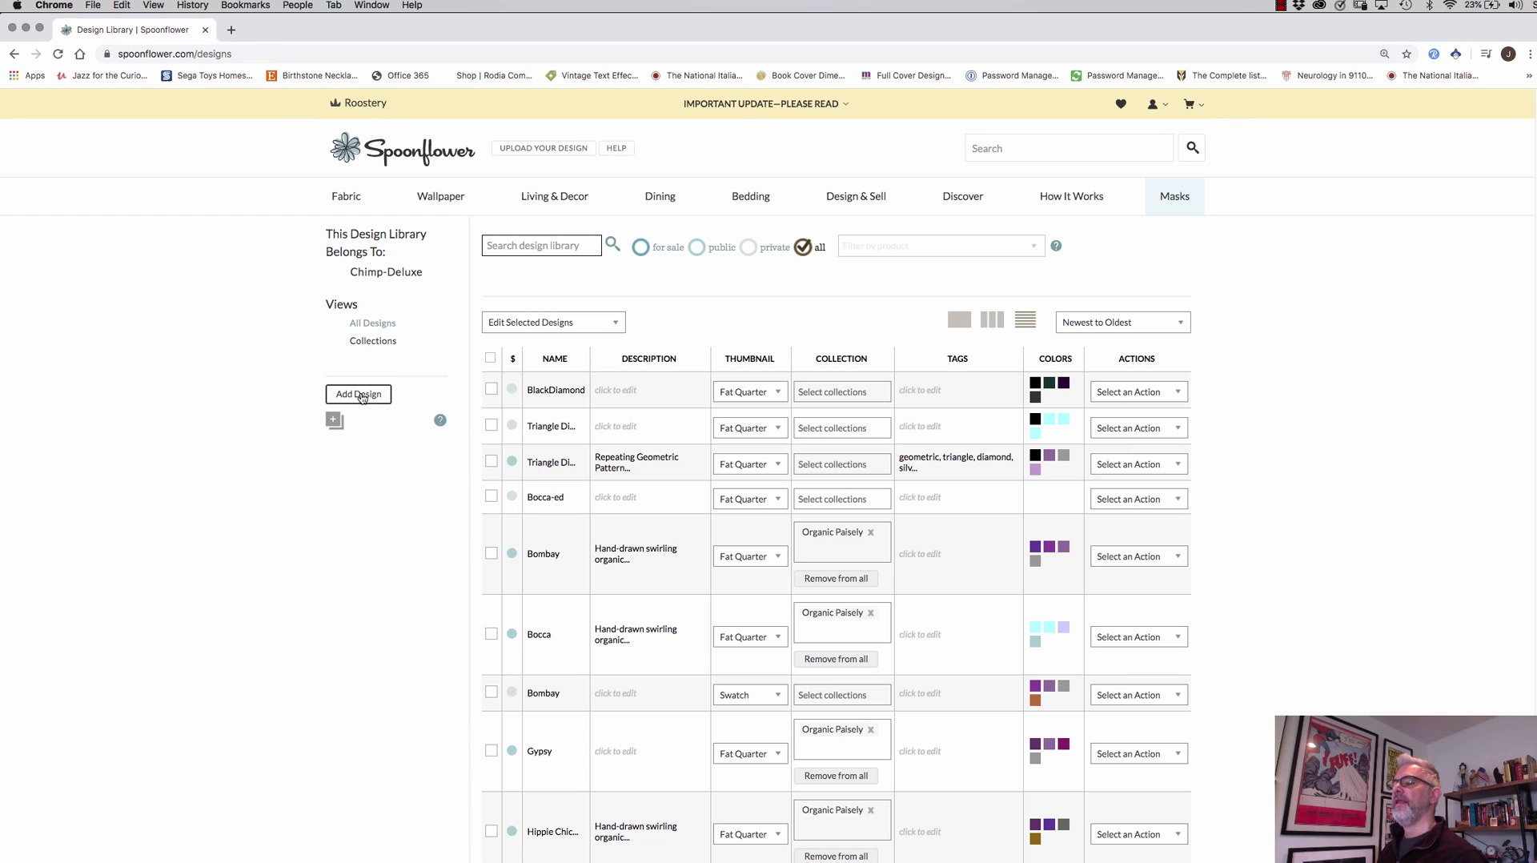
click(361, 396)
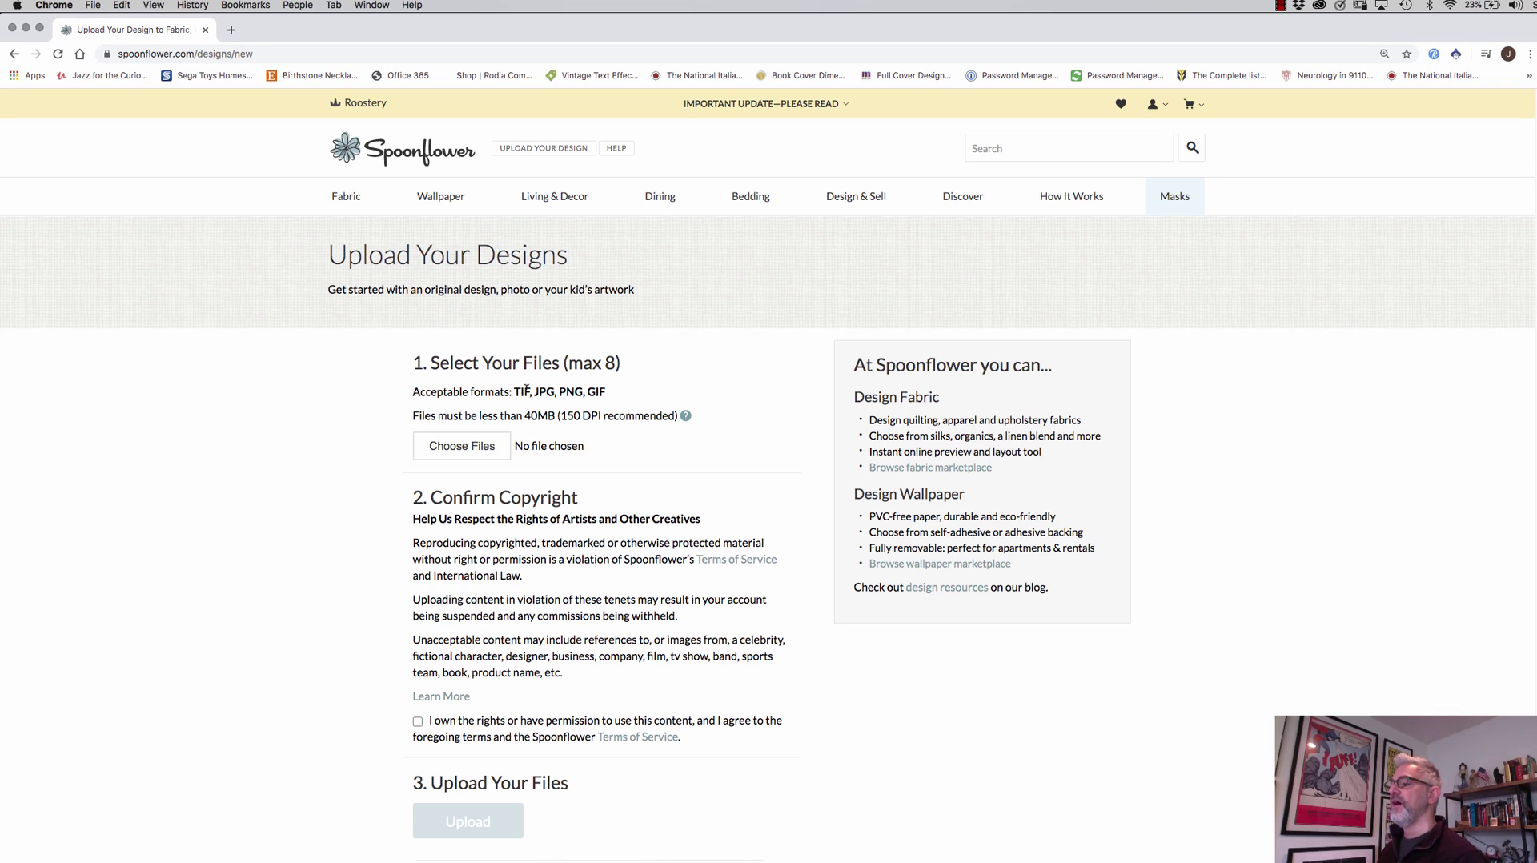
click(481, 452)
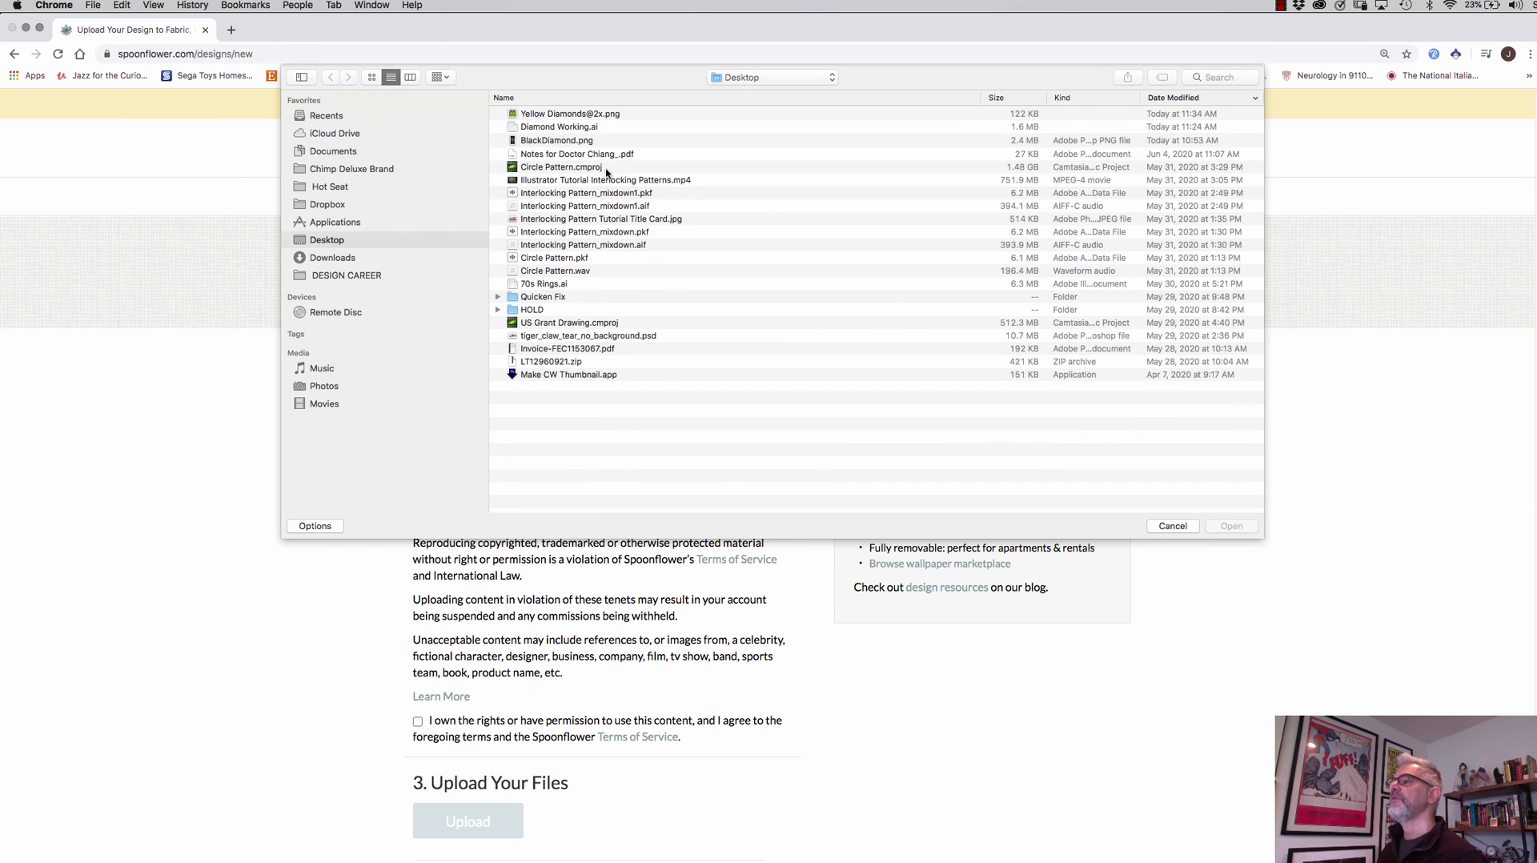
click(582, 116)
double_click(582, 116)
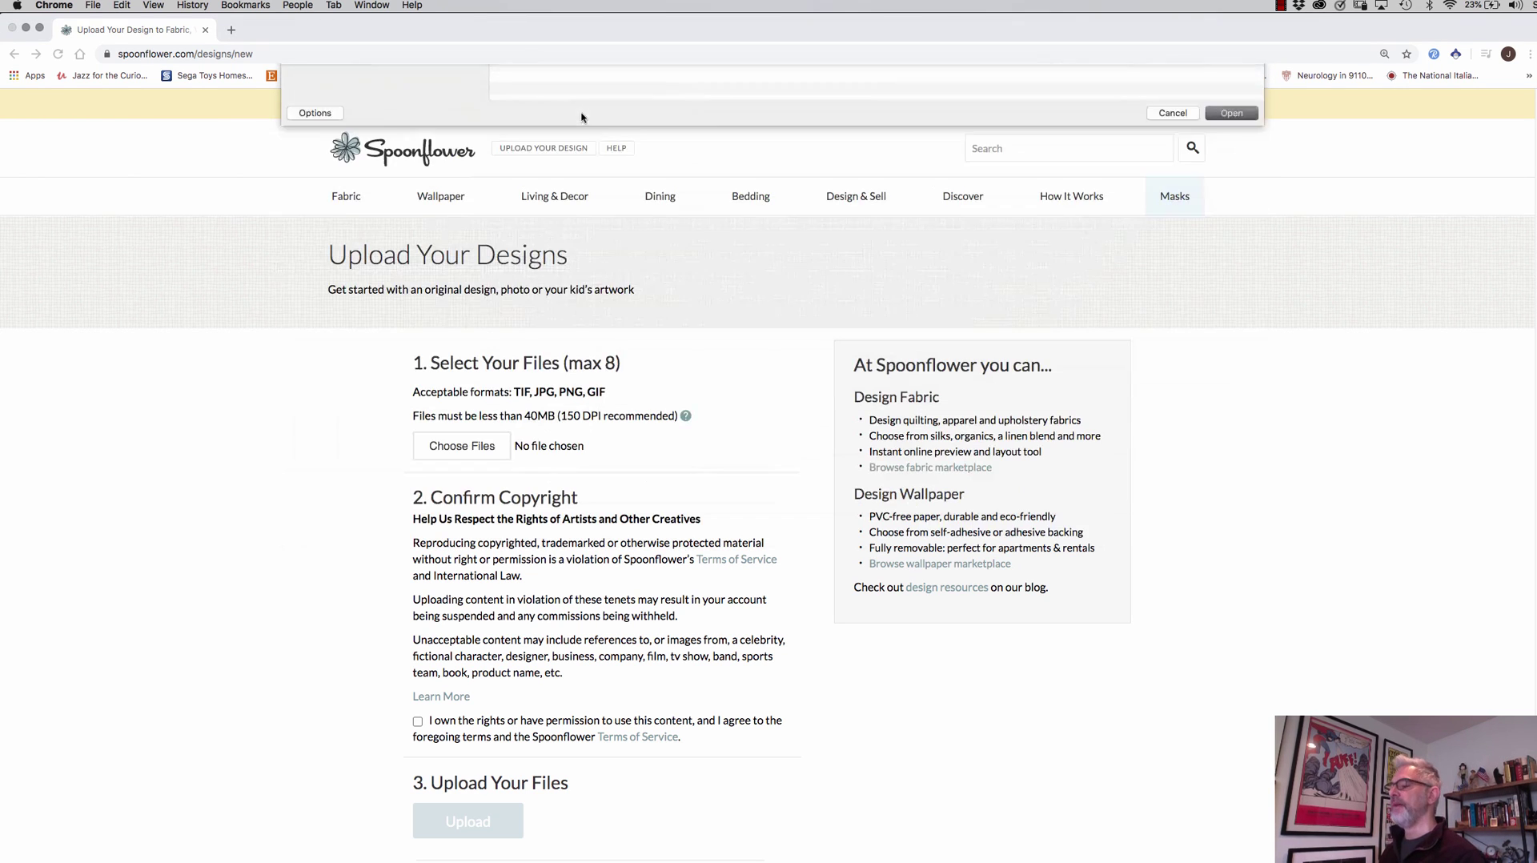
click(418, 721)
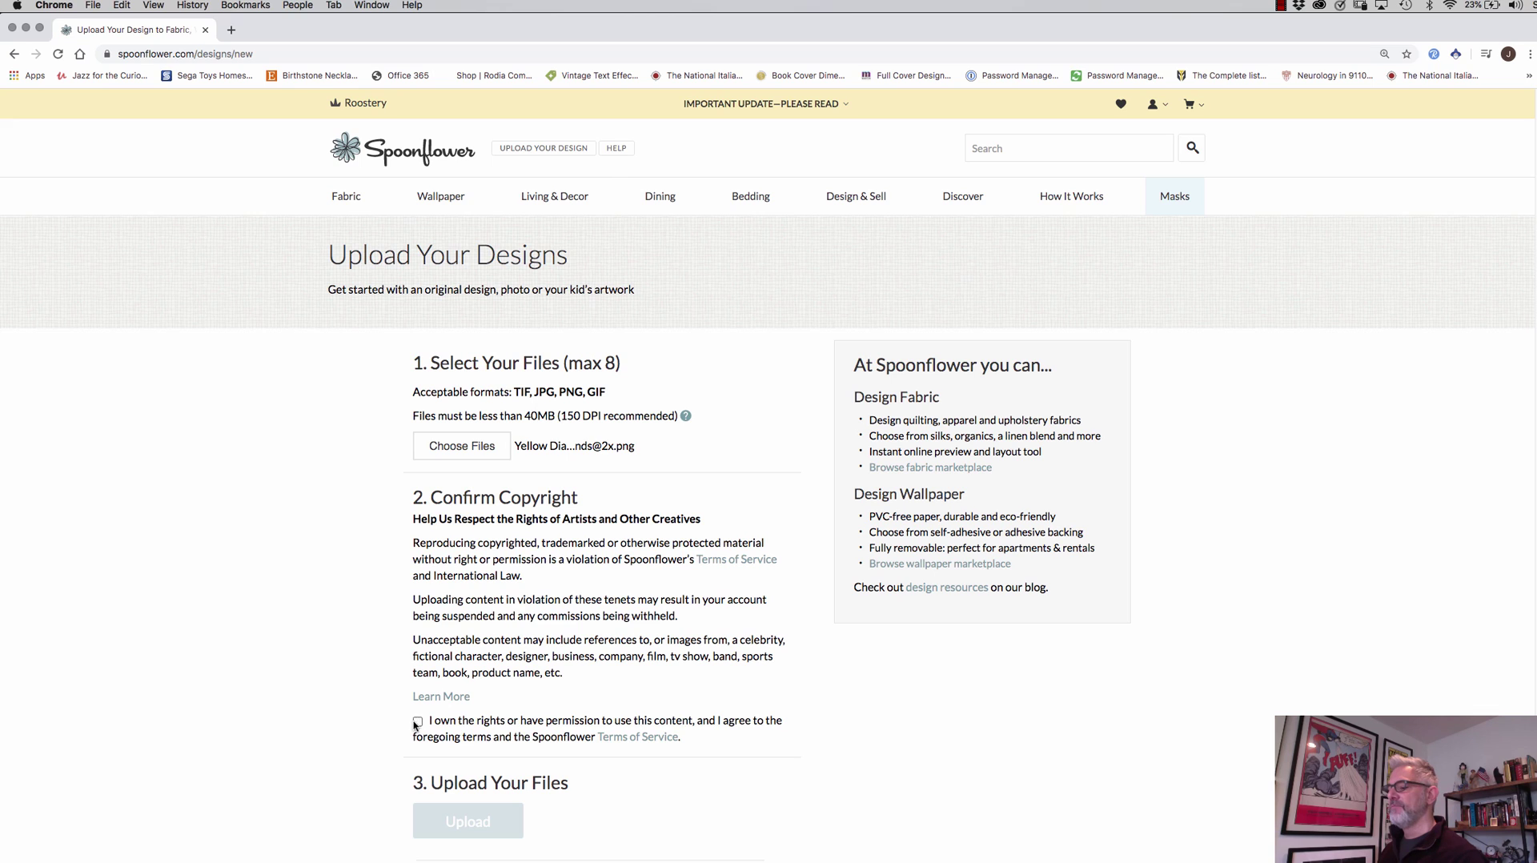
scroll(456, 817, down, 1)
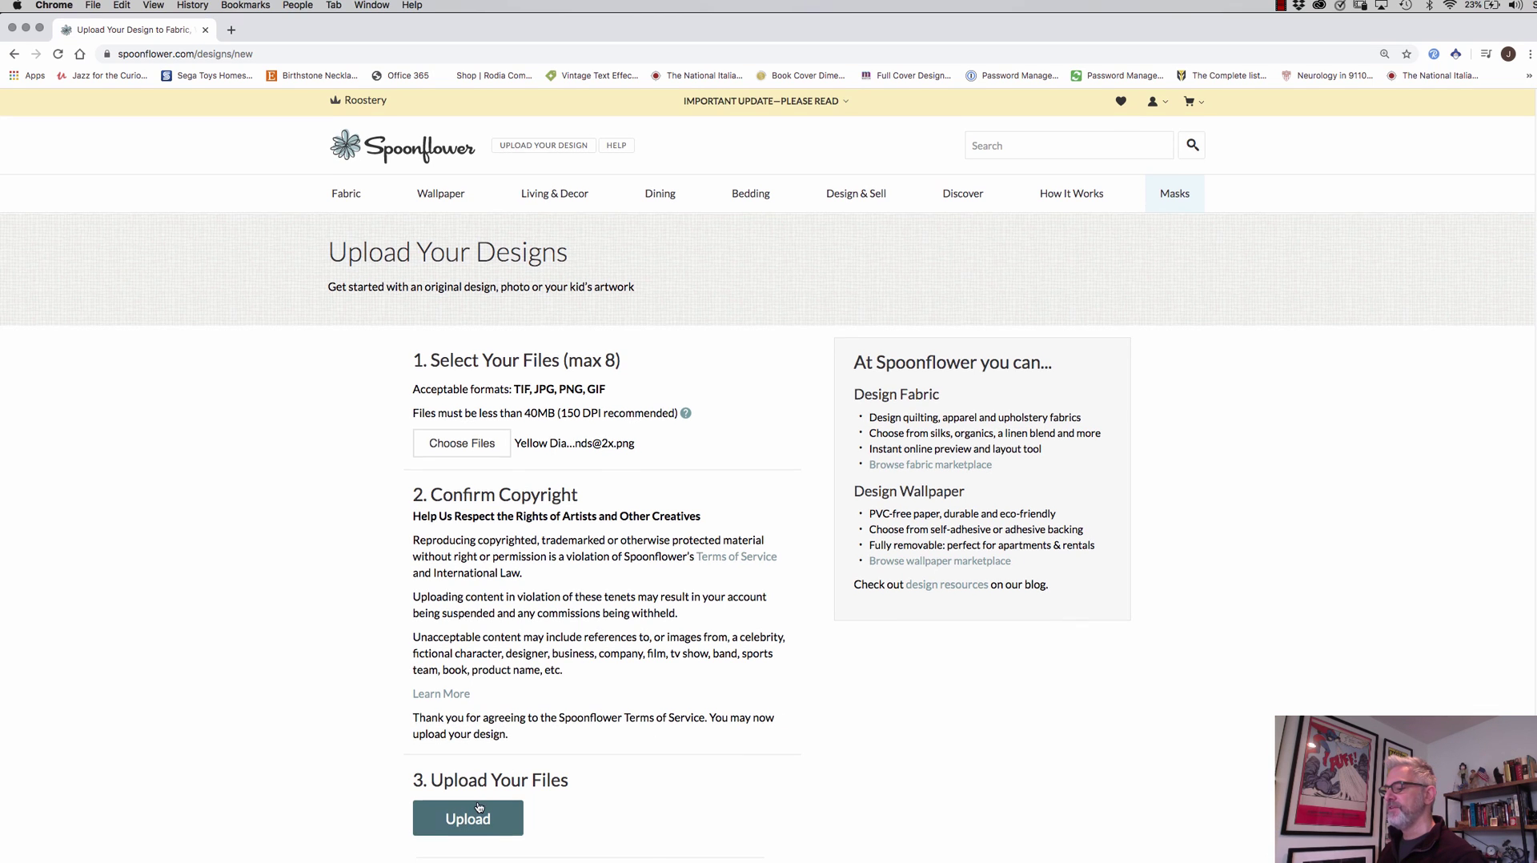
click(485, 818)
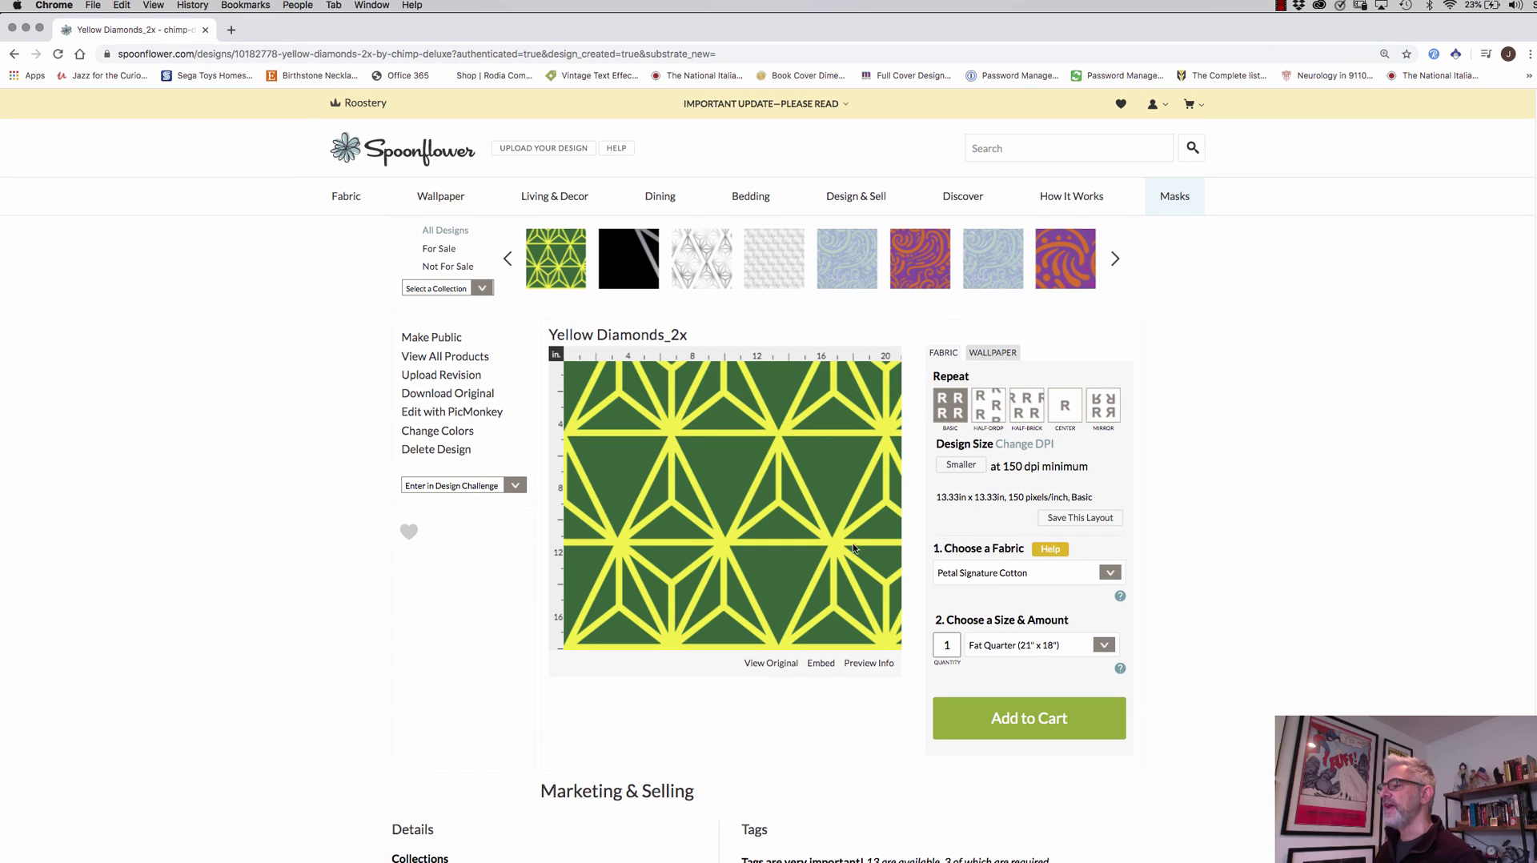
- Compare half-drop and half-brick repeats, then settle on the basic repeat
scroll(811, 543, down, 1)
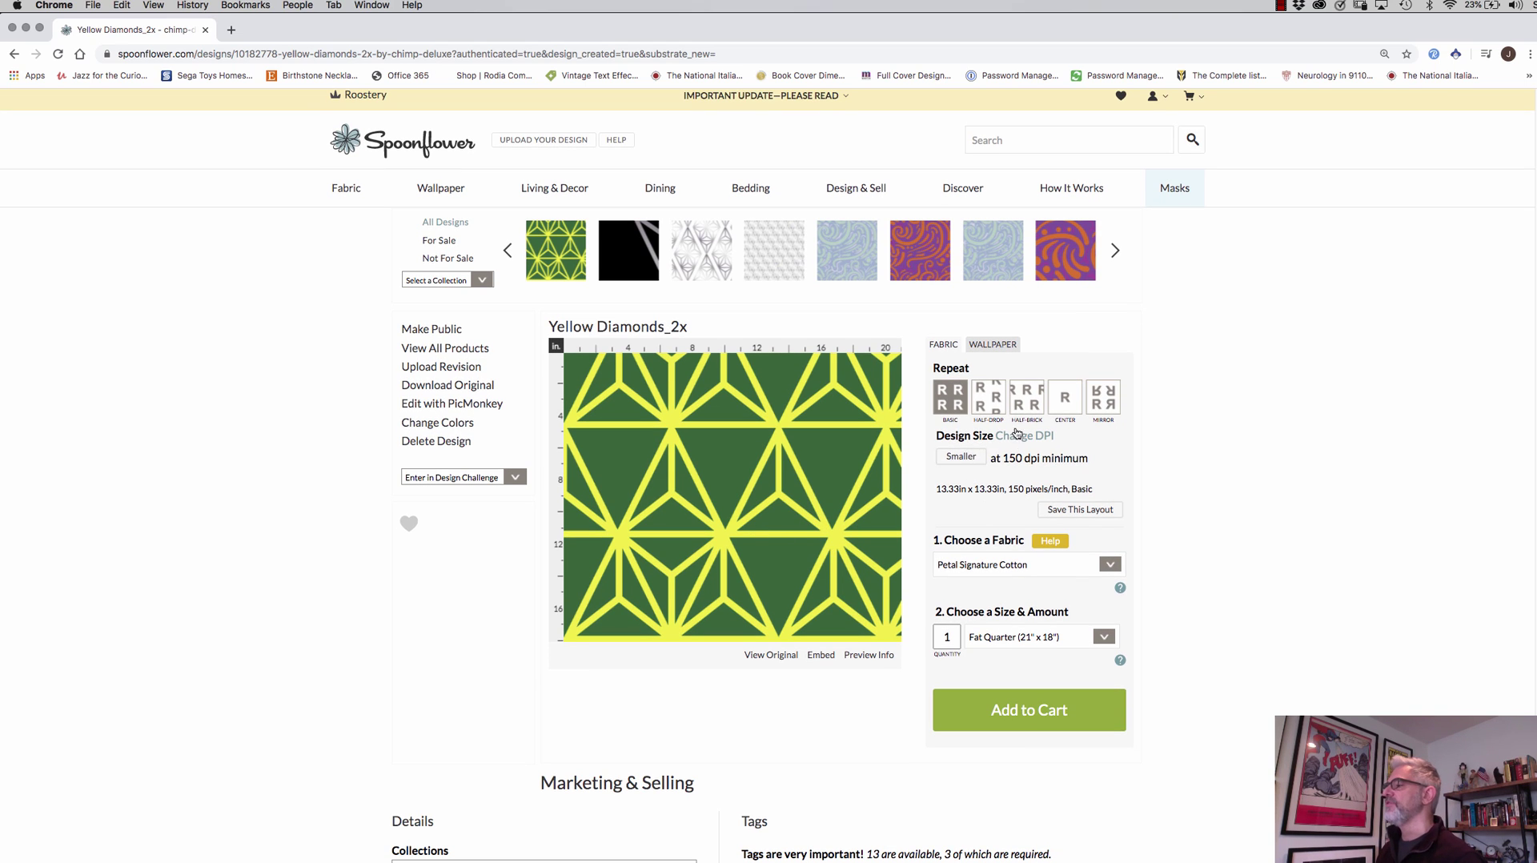
click(979, 396)
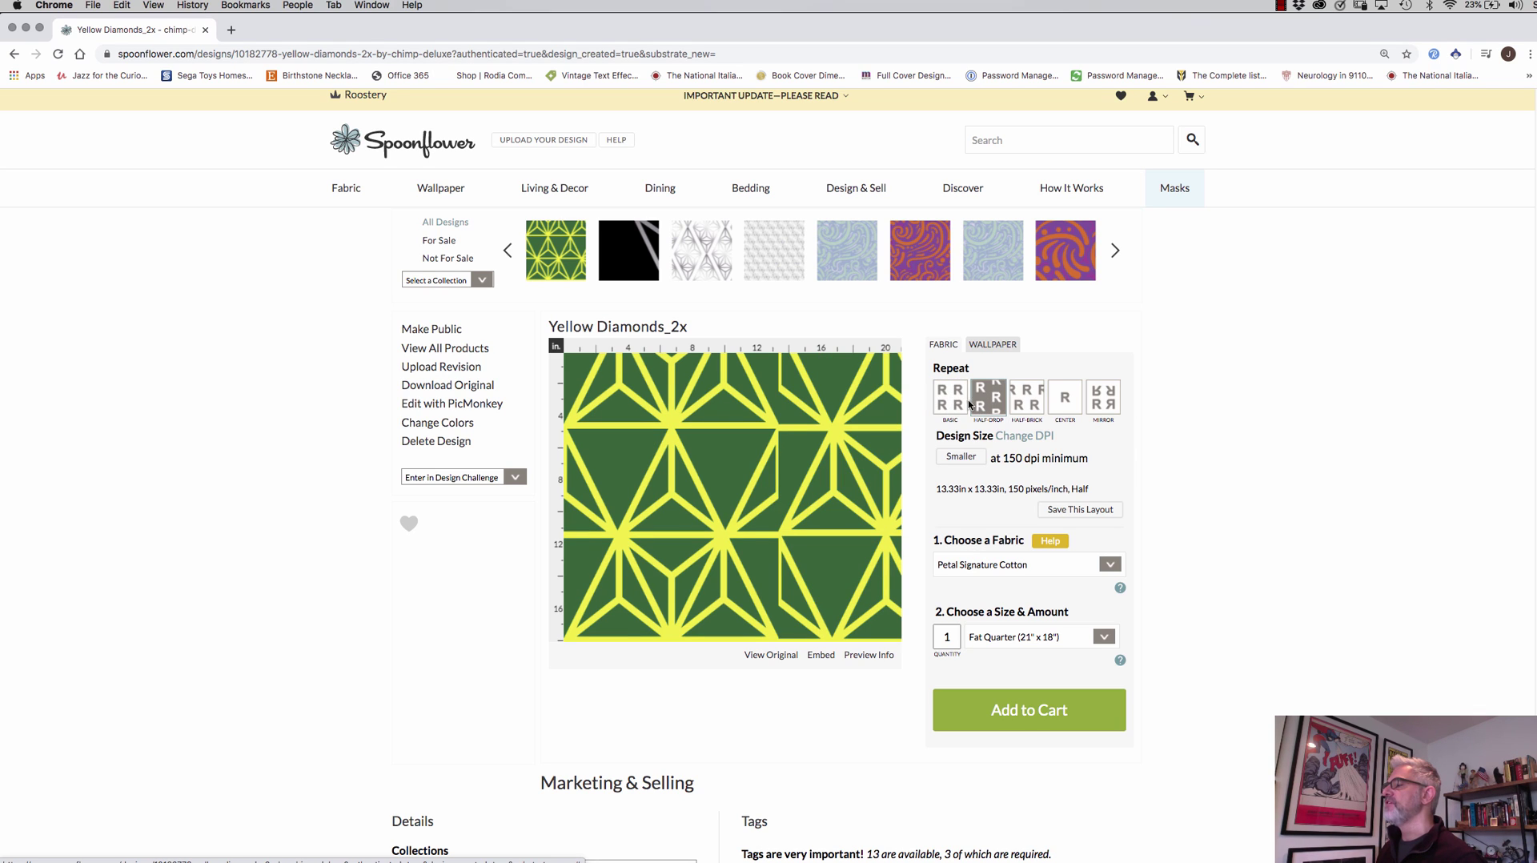
click(1031, 411)
scroll(811, 490, down, 1)
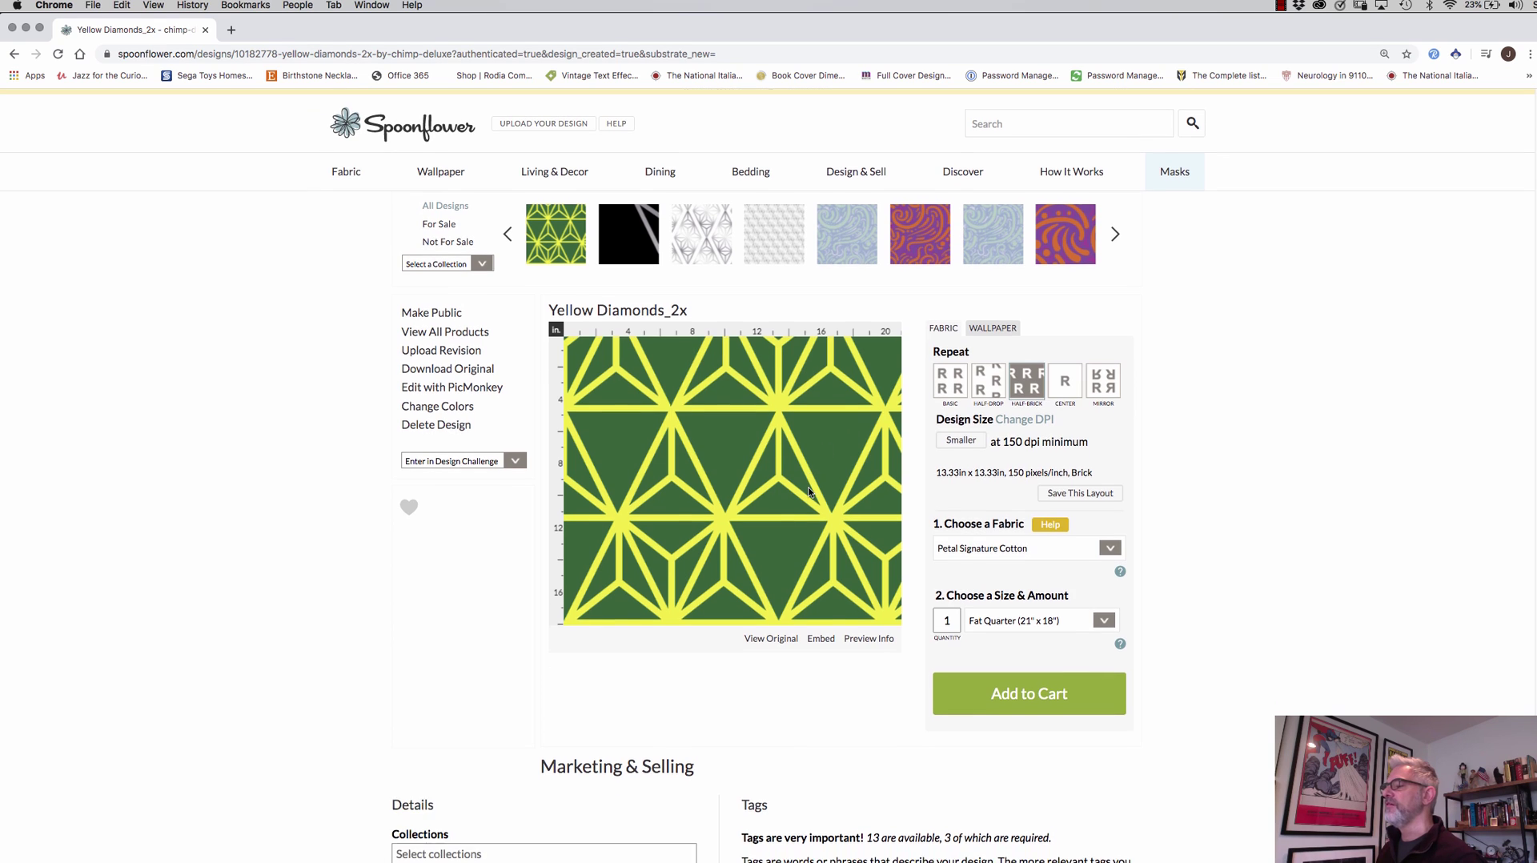
scroll(881, 448, up, 1)
click(950, 394)
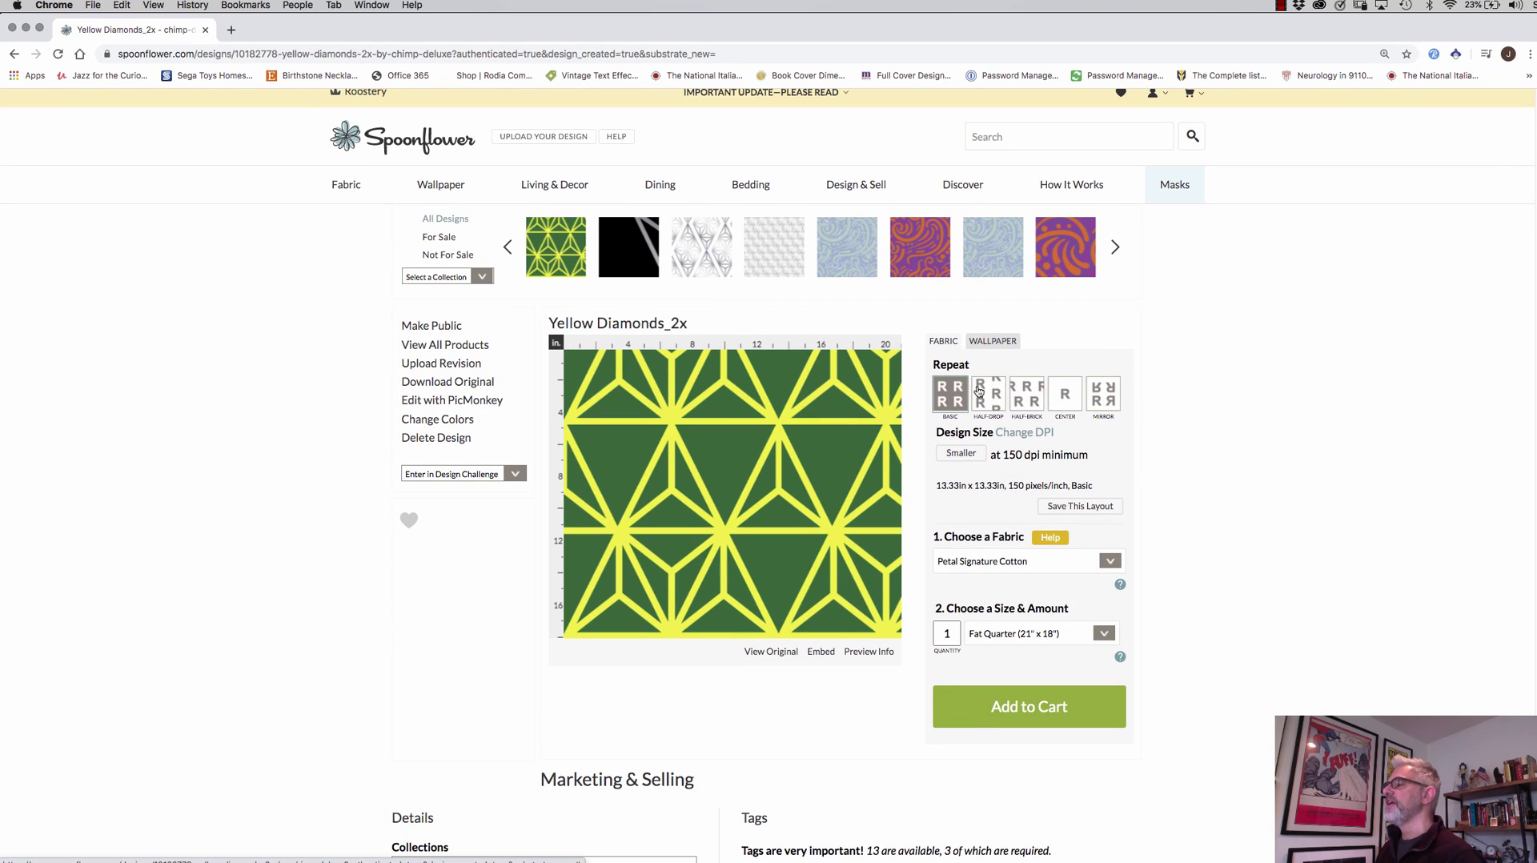
click(979, 390)
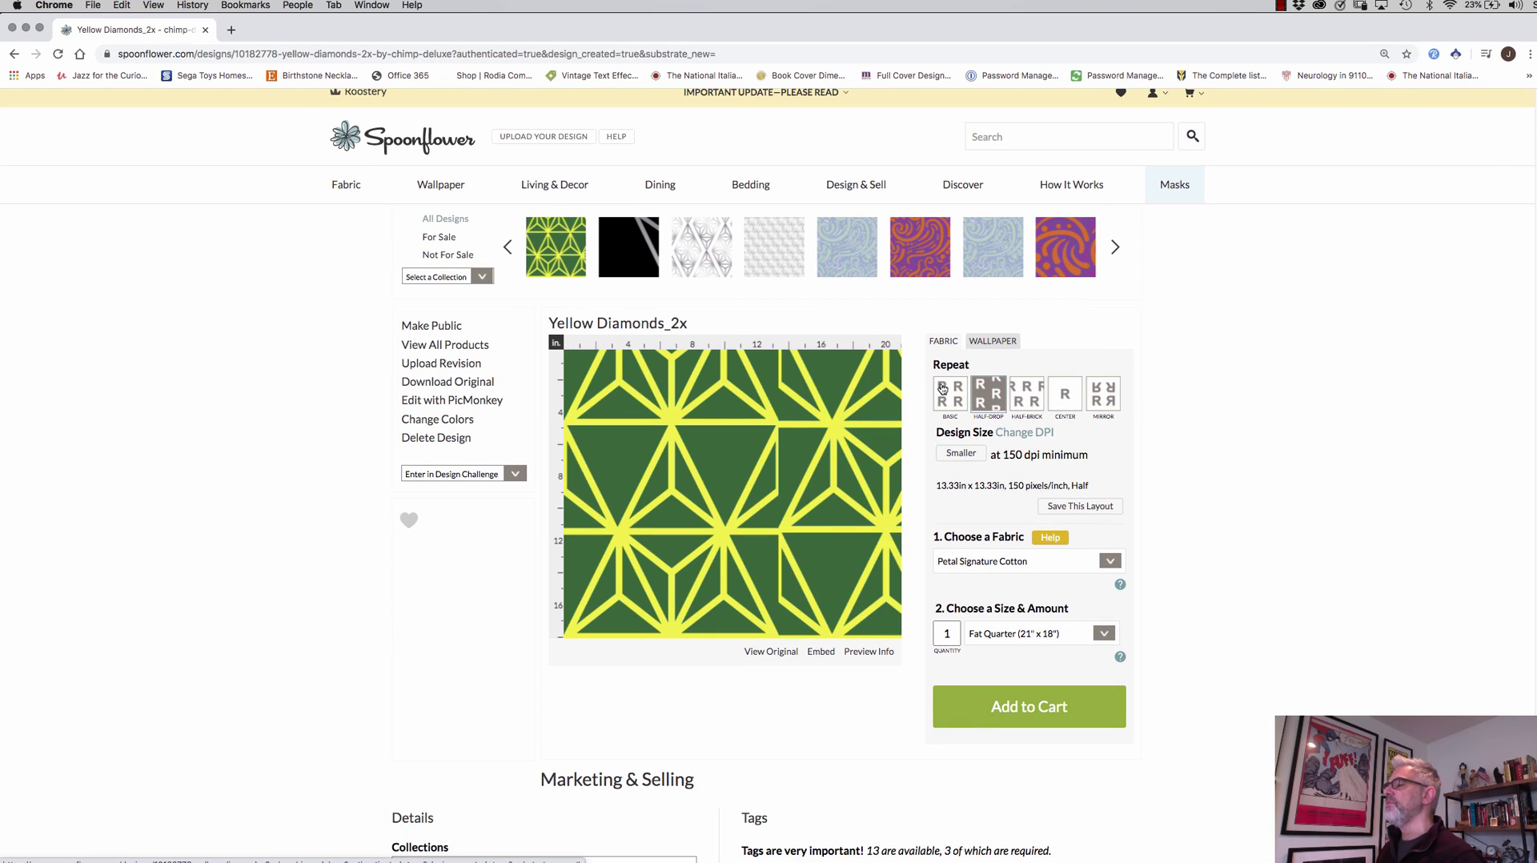
click(945, 389)
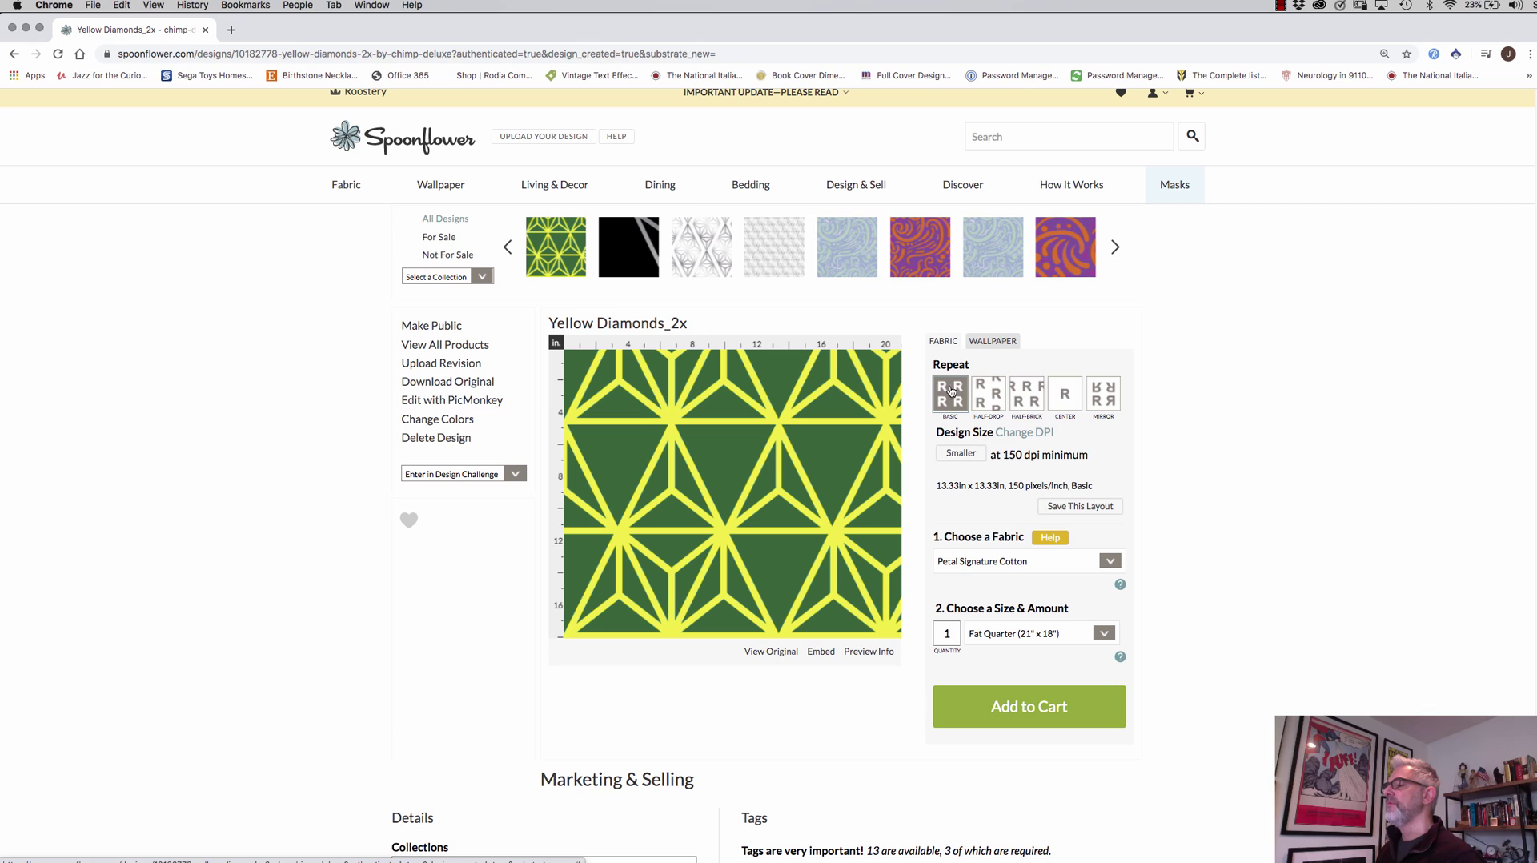
- Shrink the design from 10.5 to 5.25 inches square at 381 pixels per inch
click(960, 454)
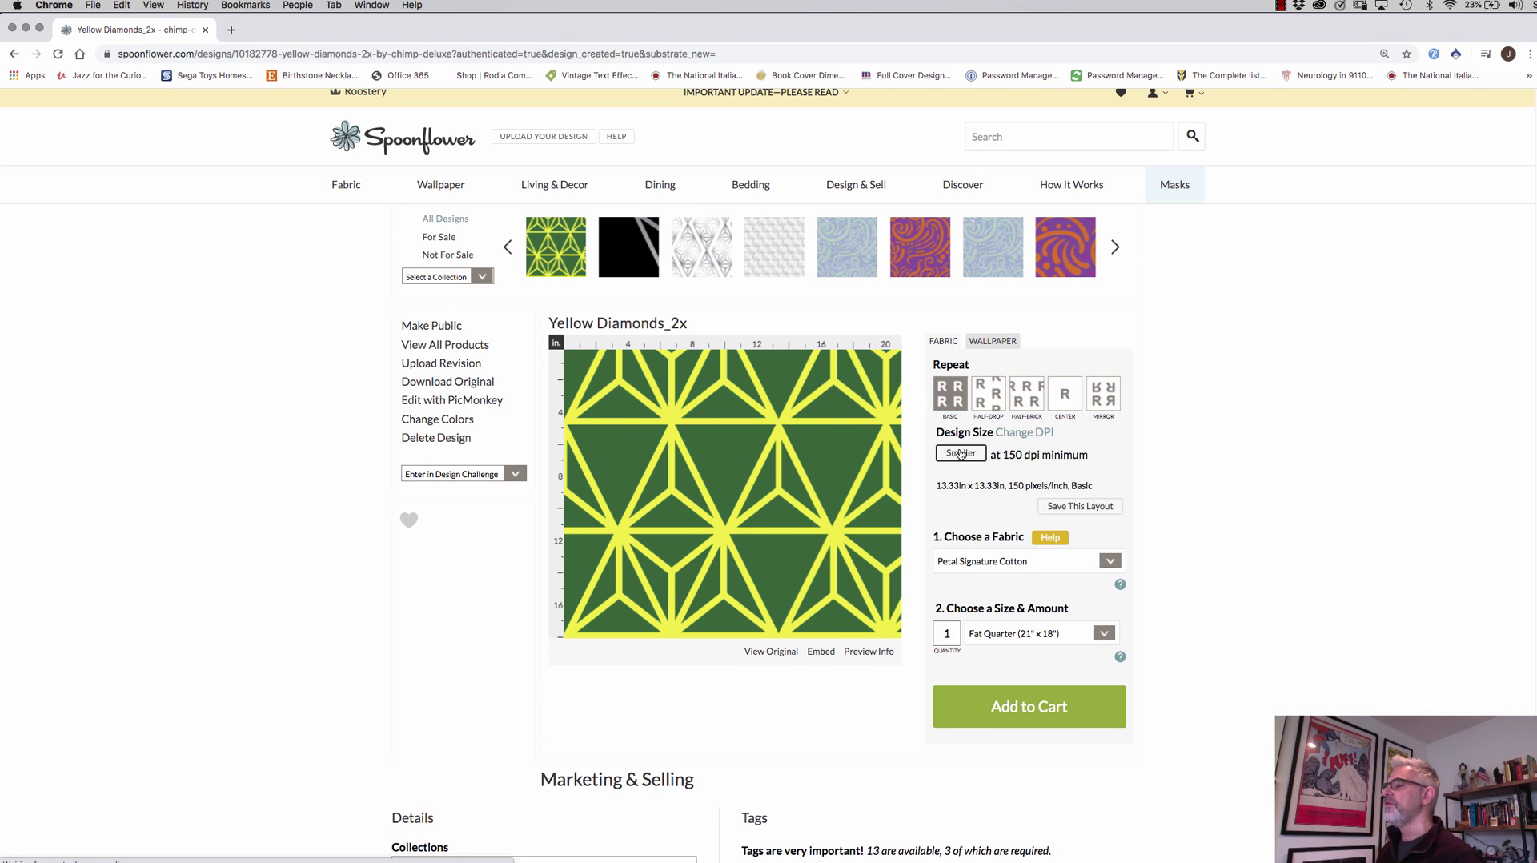
click(962, 453)
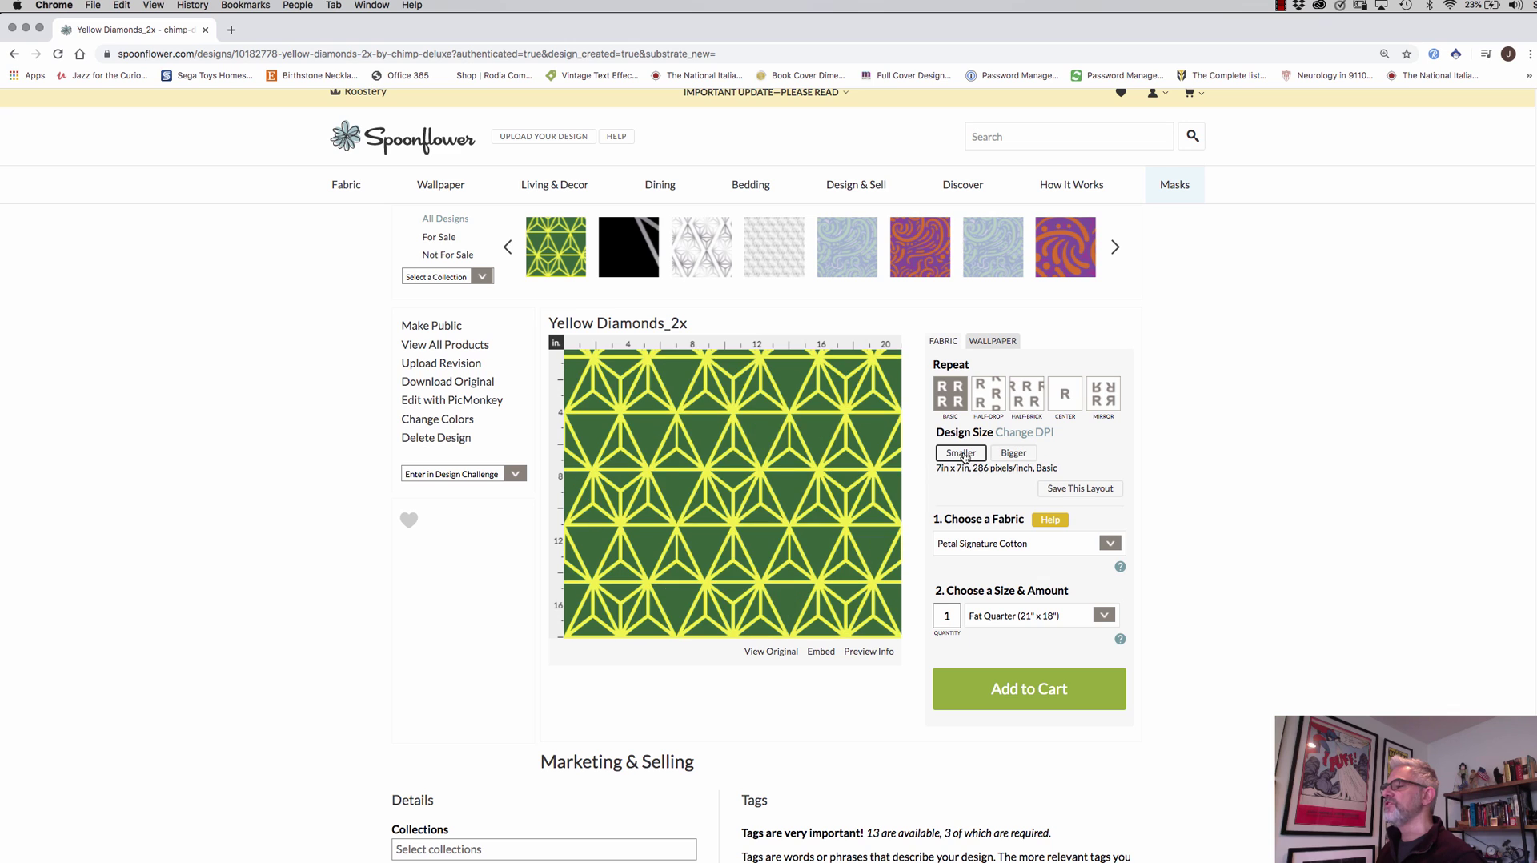
click(963, 454)
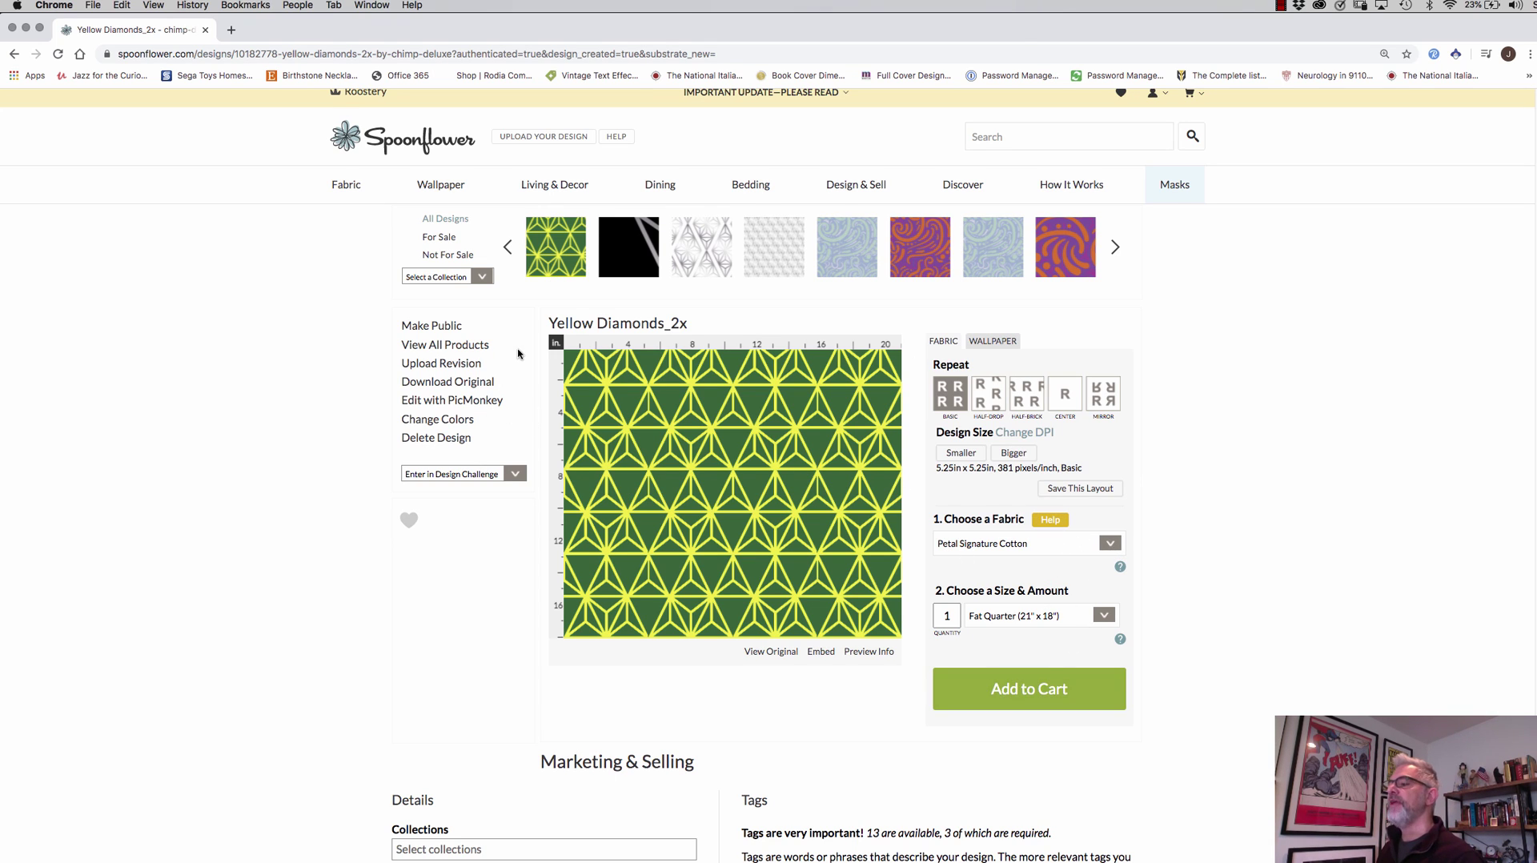
scroll(518, 353, up, 1)
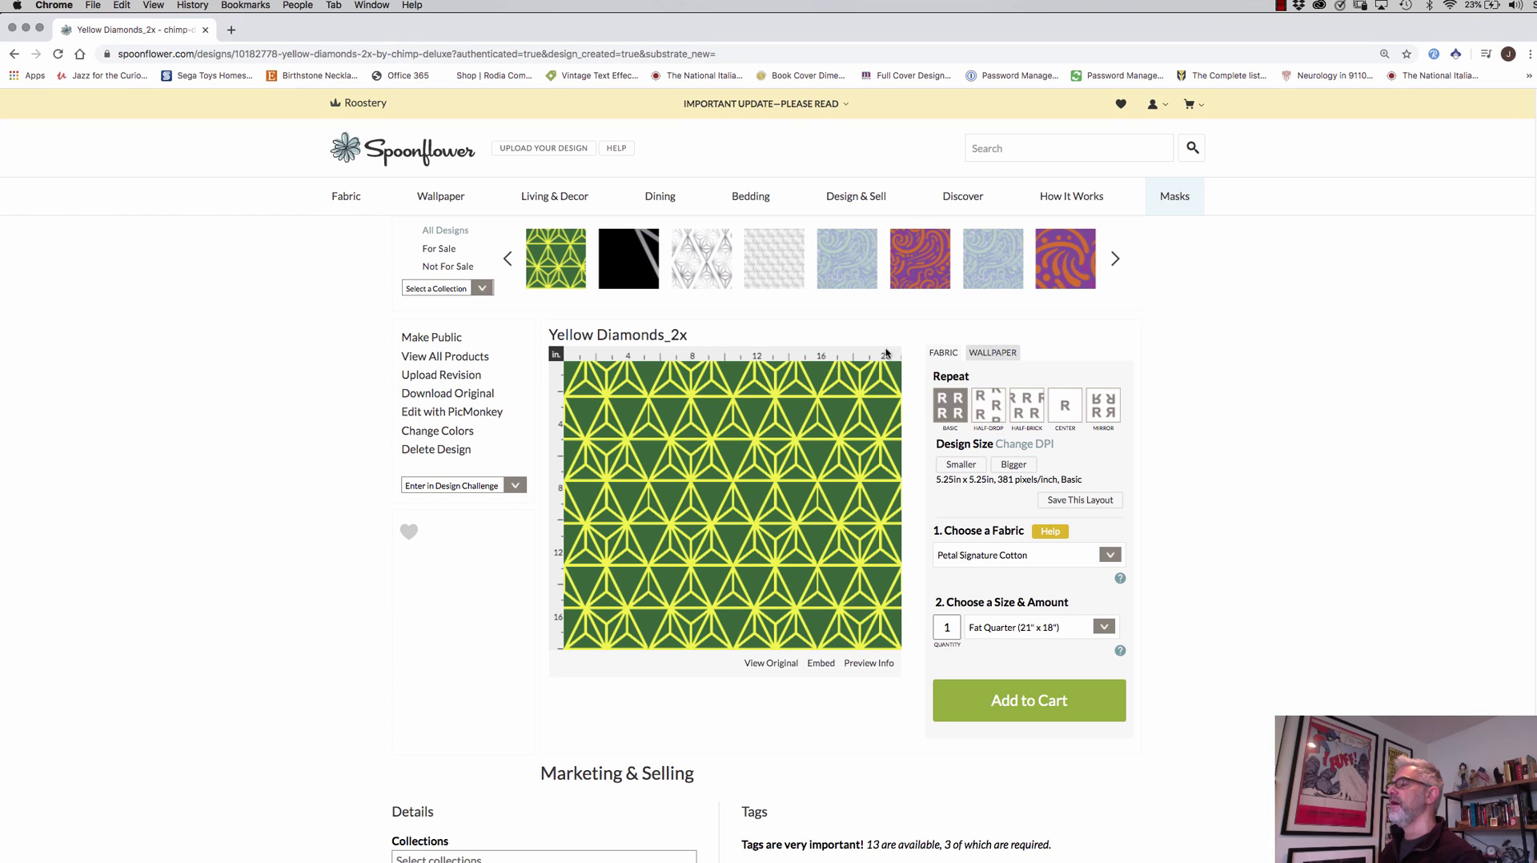
- Name the design 'Yellow and Green Geometric Triangles' and describe it as Kelly Green and bright Yellow
scroll(887, 353, down, 5)
text(and Green Geometric Triangles)
key(Tab)
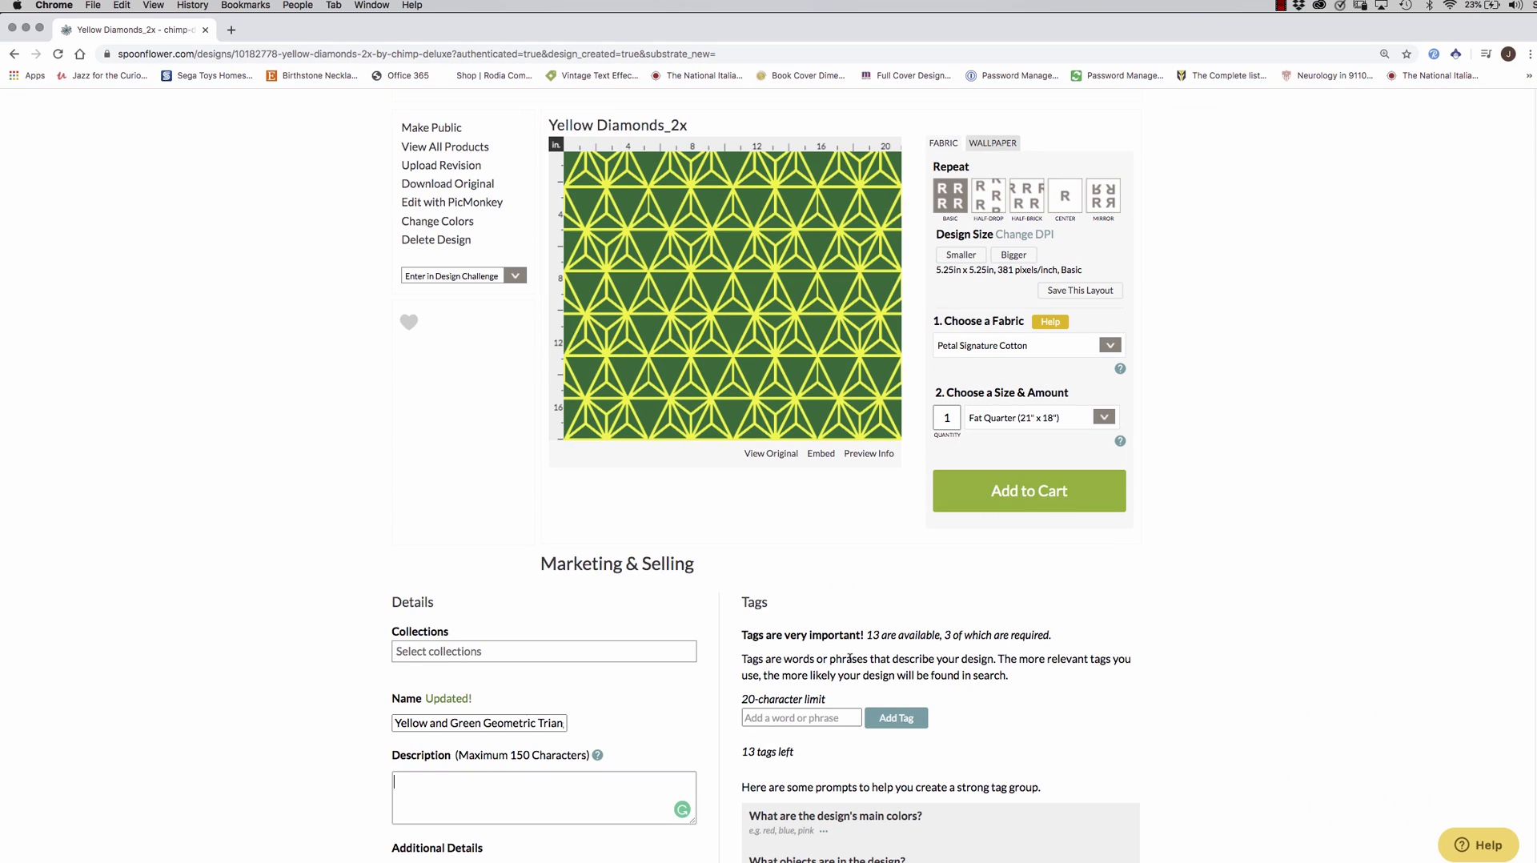
text(This is a Geometric Pattern in)
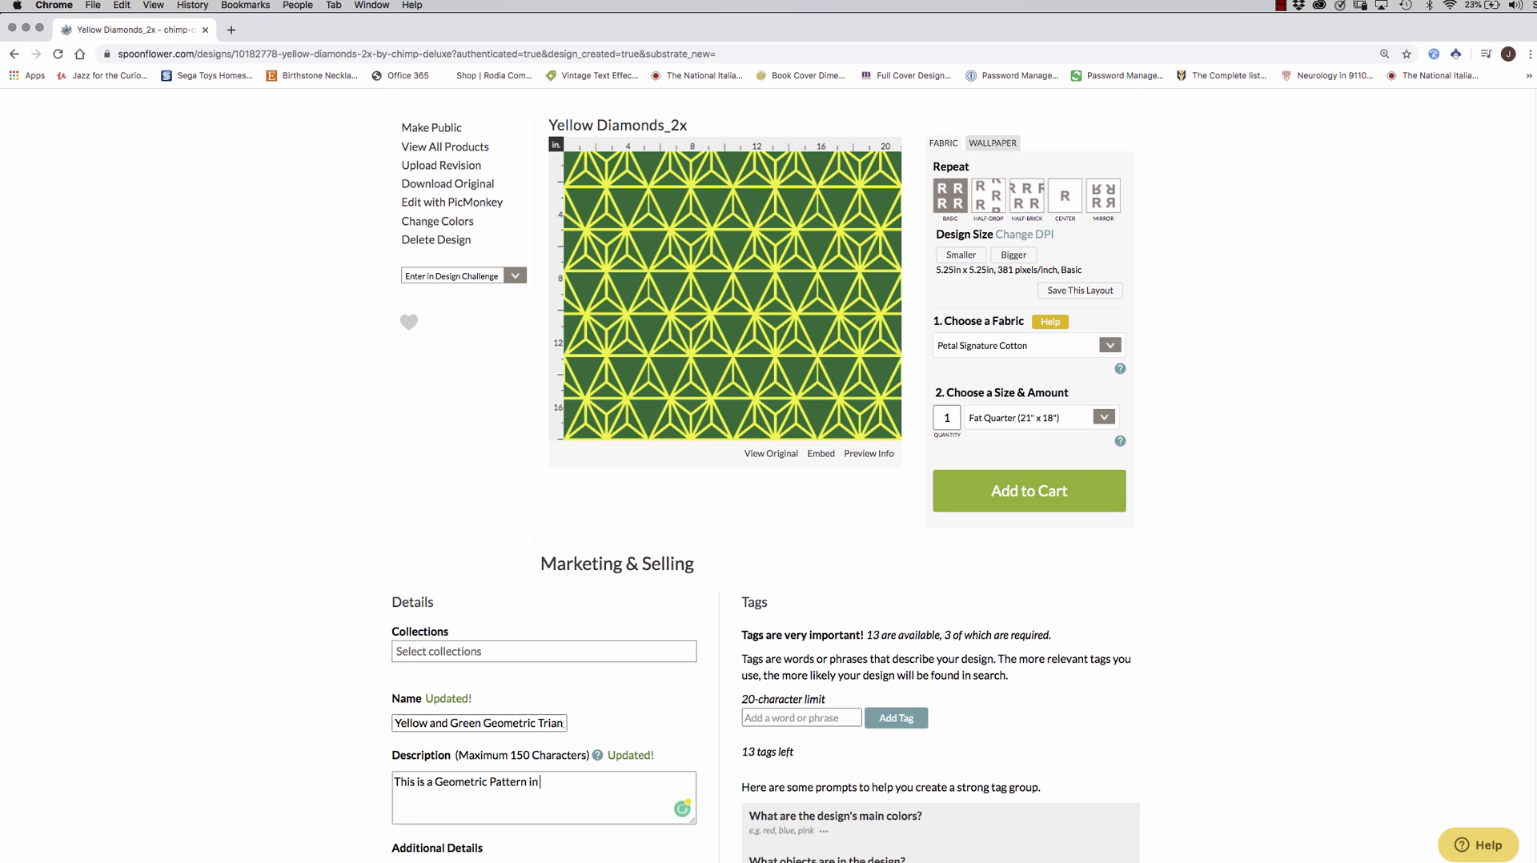
text( Kelly Green and Bright Yelb)
scroll(546, 614, down, 8)
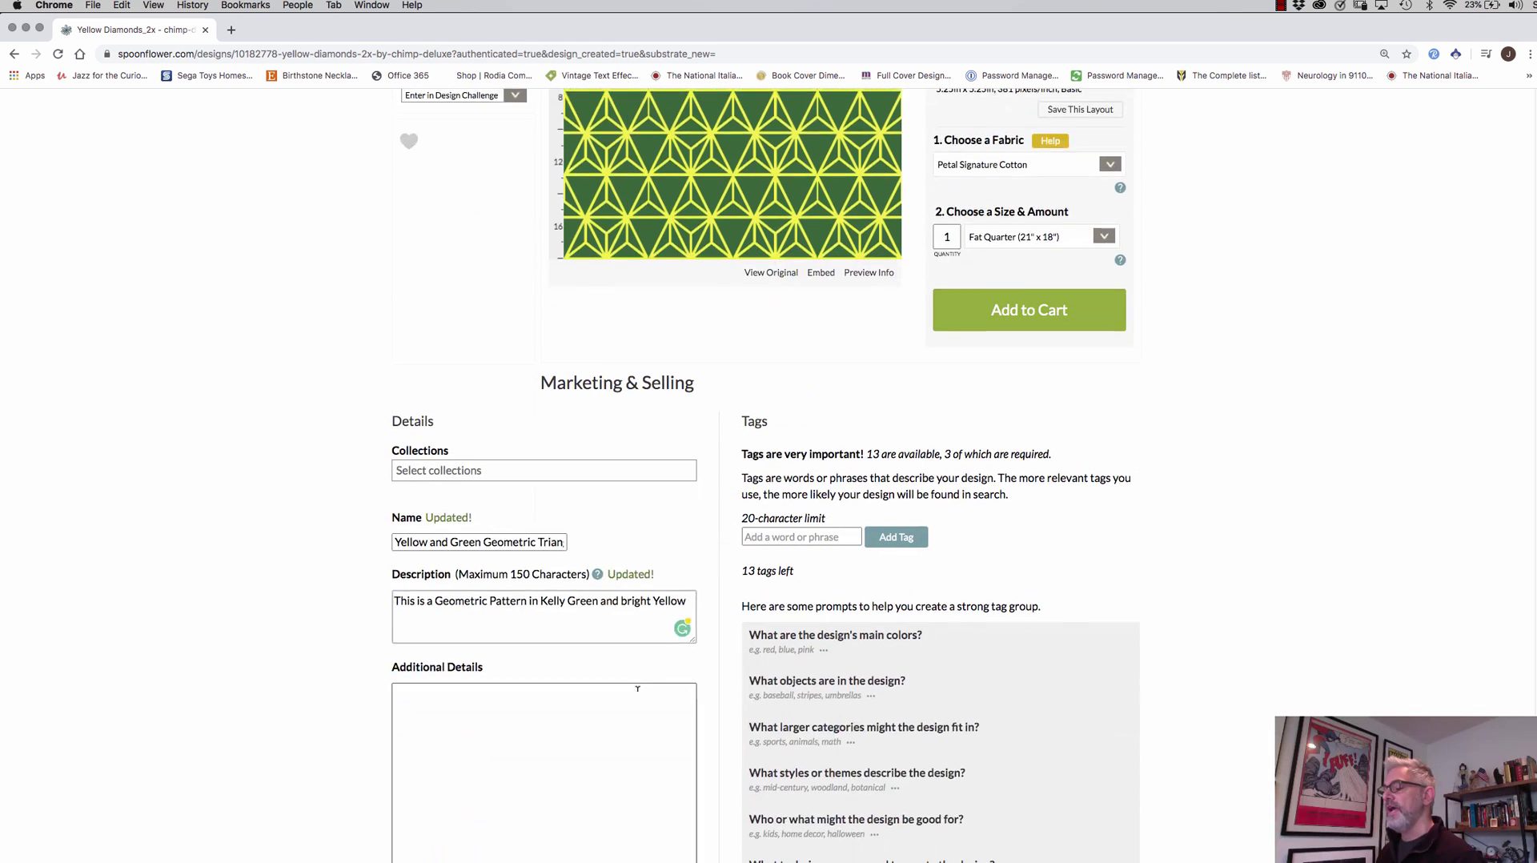
scroll(571, 590, down, 4)
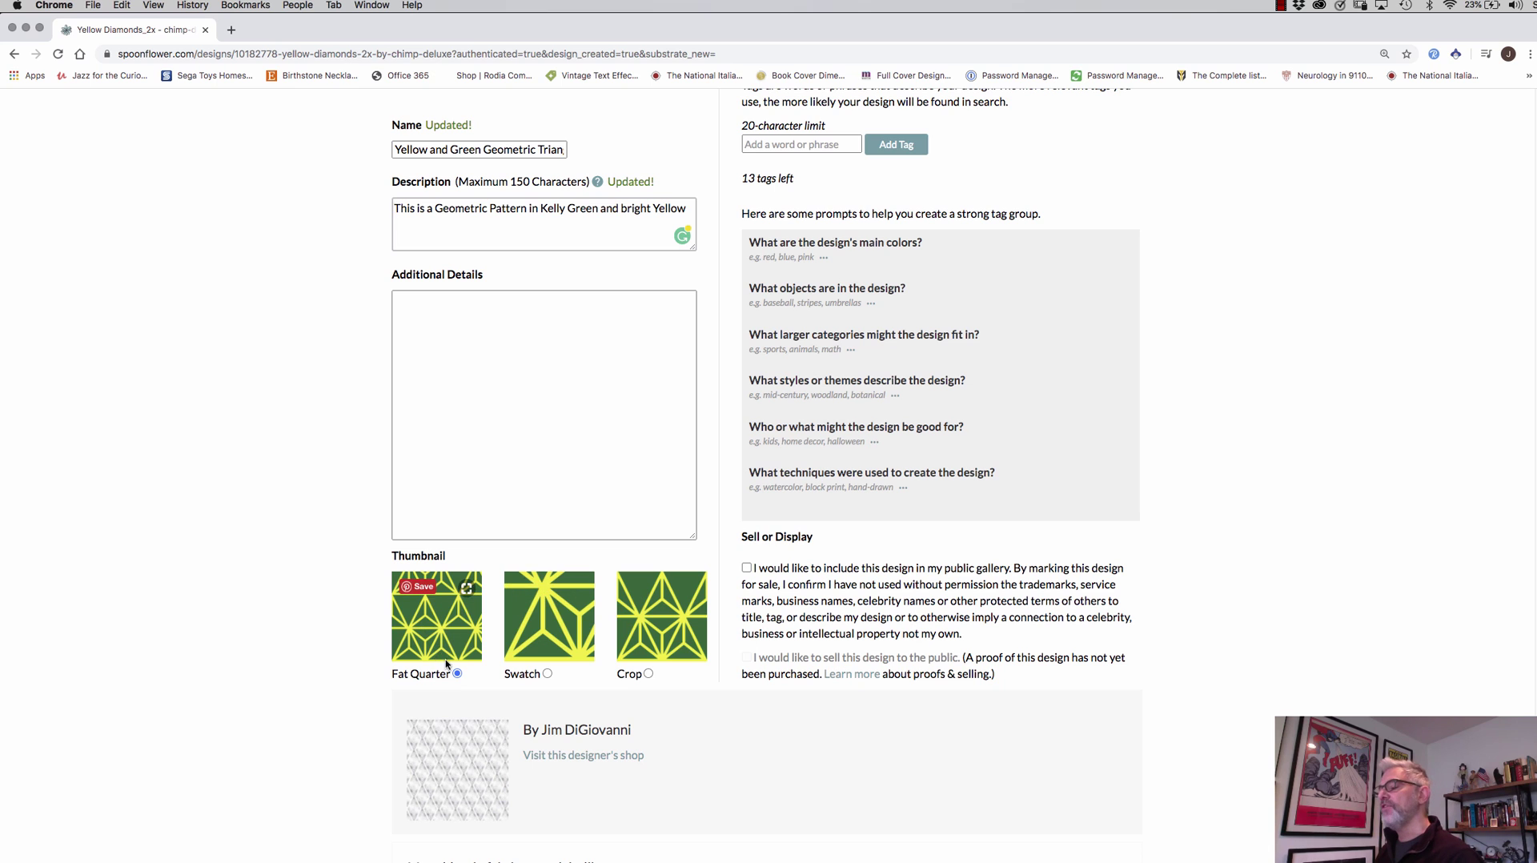
scroll(775, 535, up, 10)
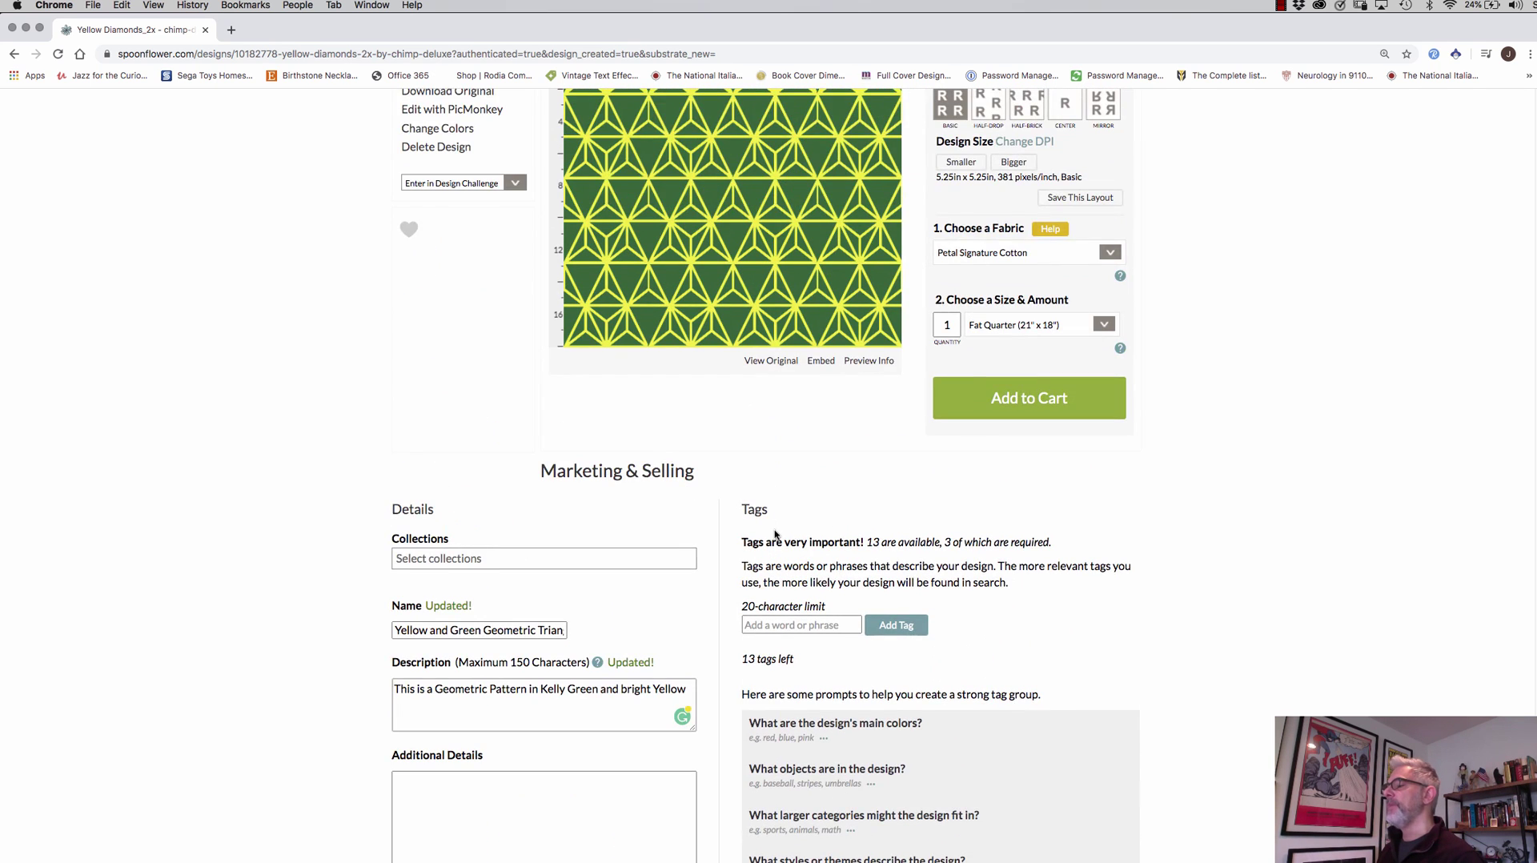
scroll(775, 535, up, 5)
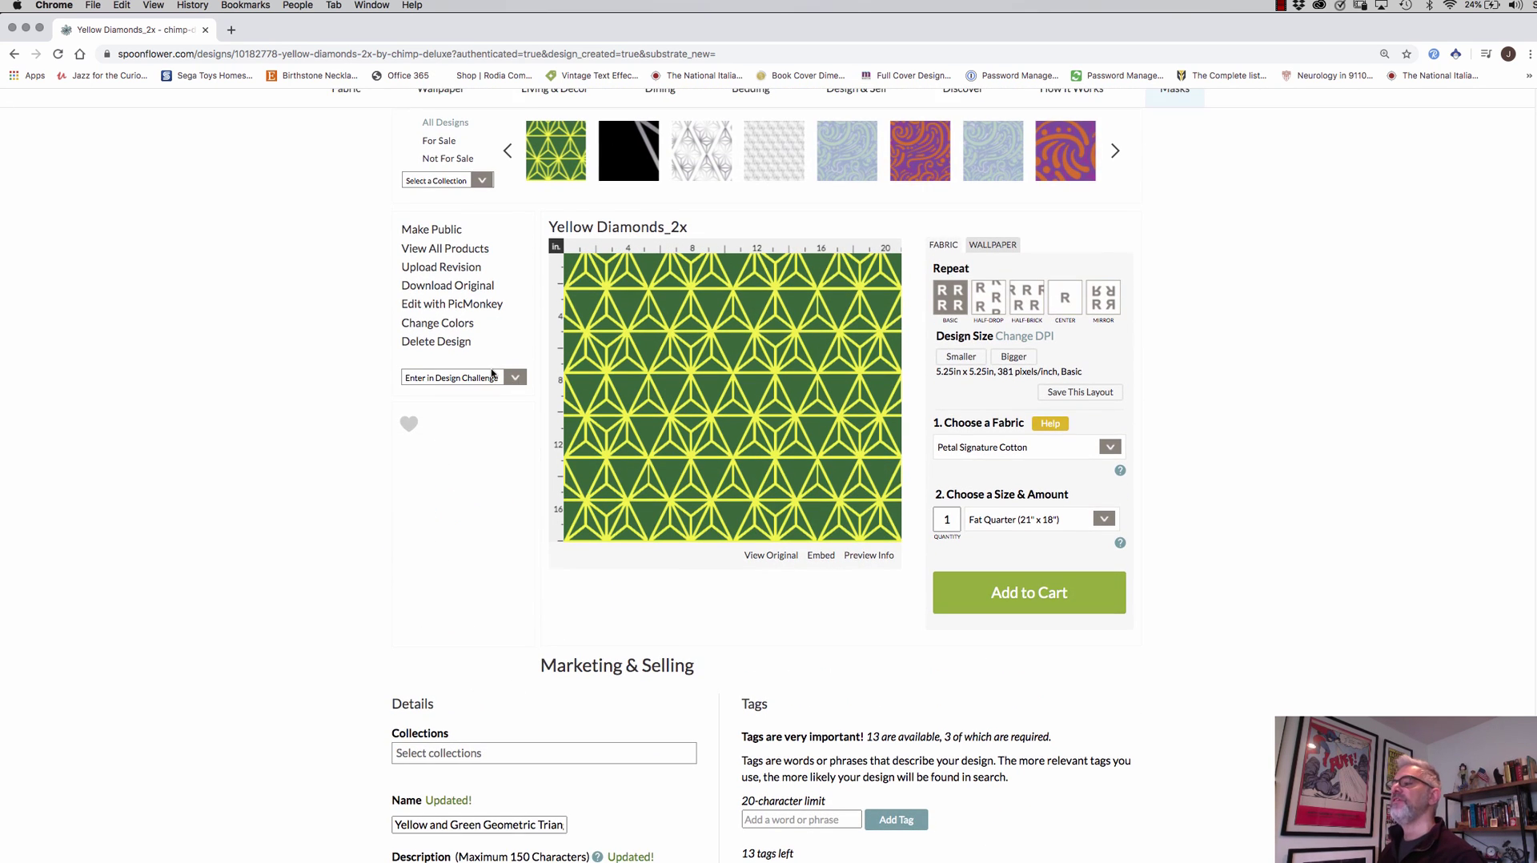
scroll(472, 521, up, 3)
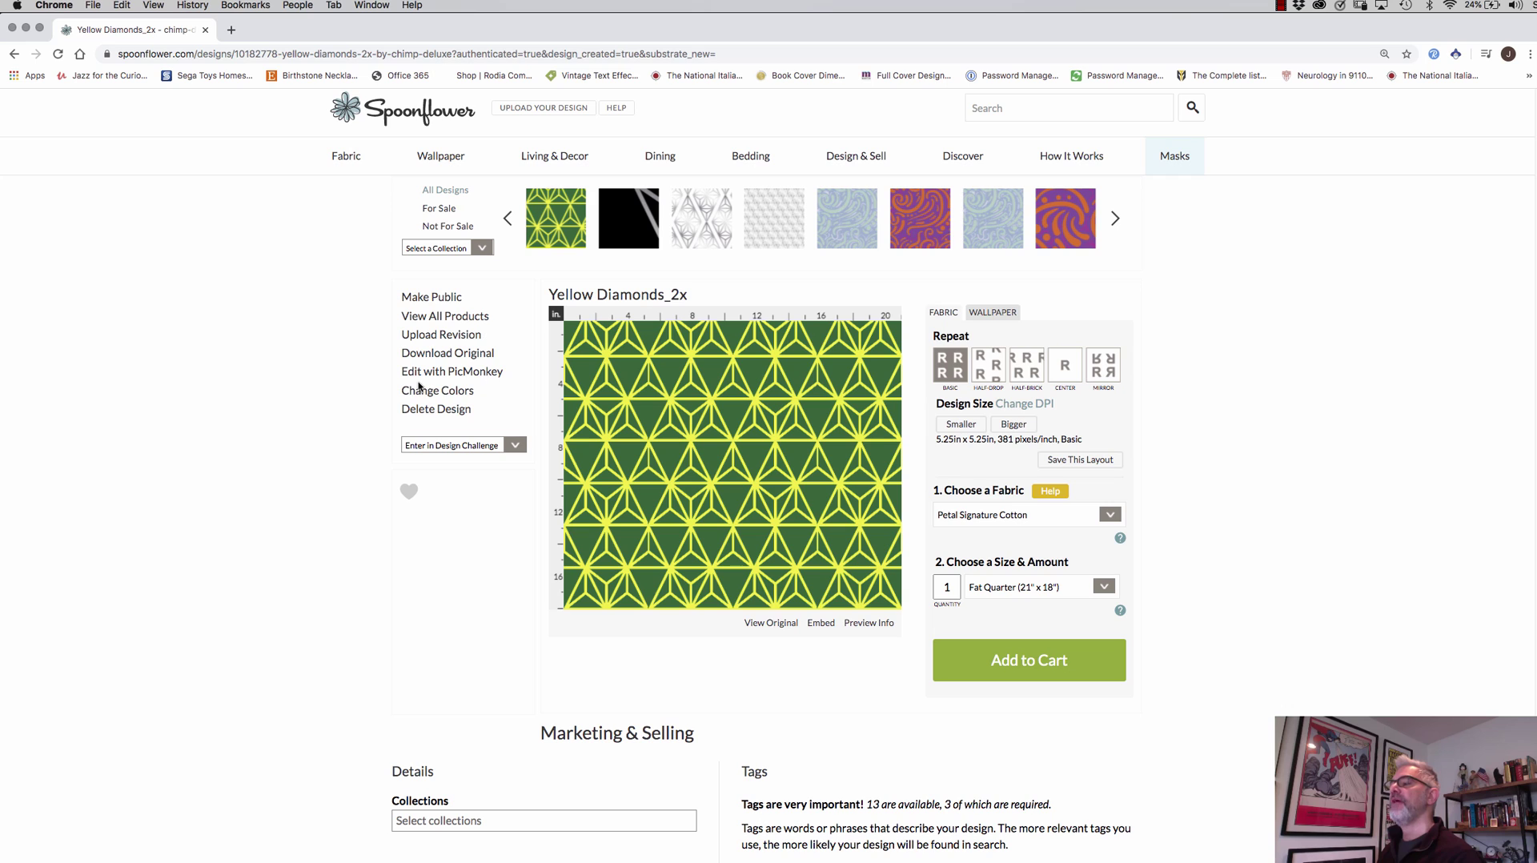
- Make the design public and view all of its product mock-ups
click(434, 298)
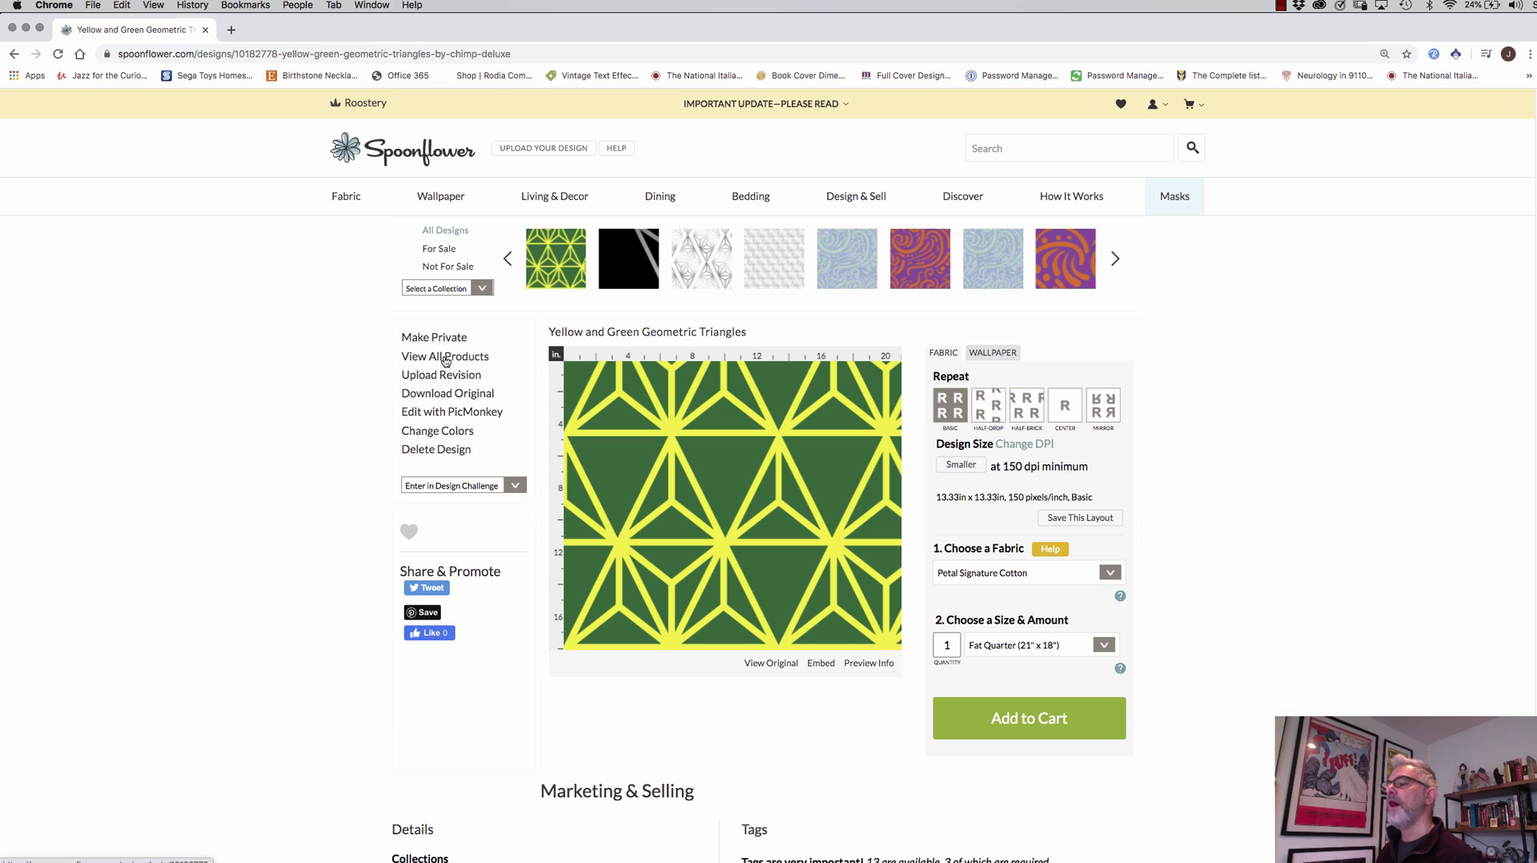
click(449, 361)
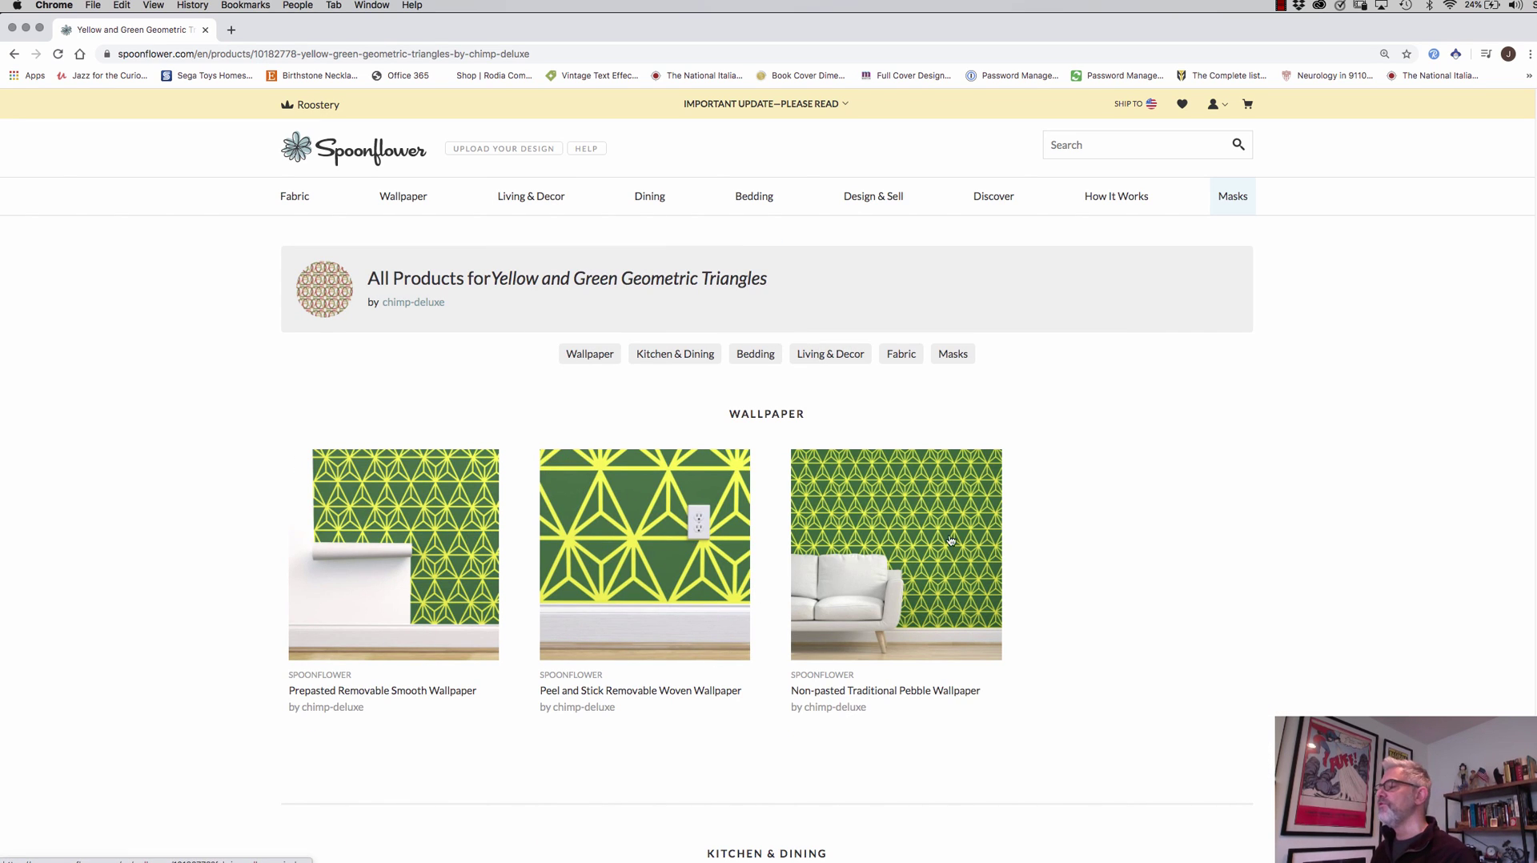
scroll(949, 528, down, 1)
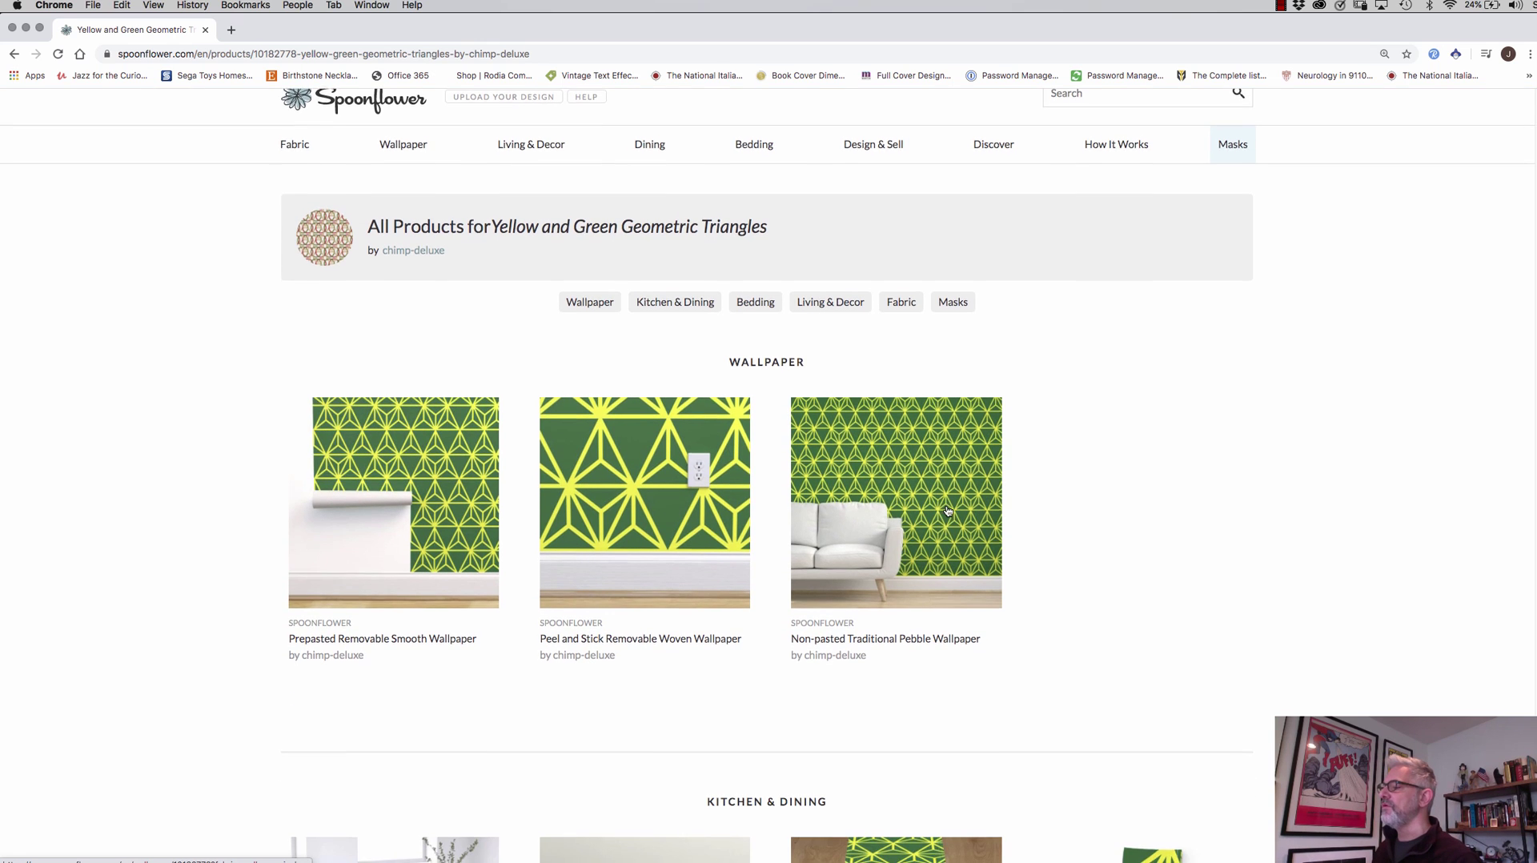
scroll(947, 511, down, 5)
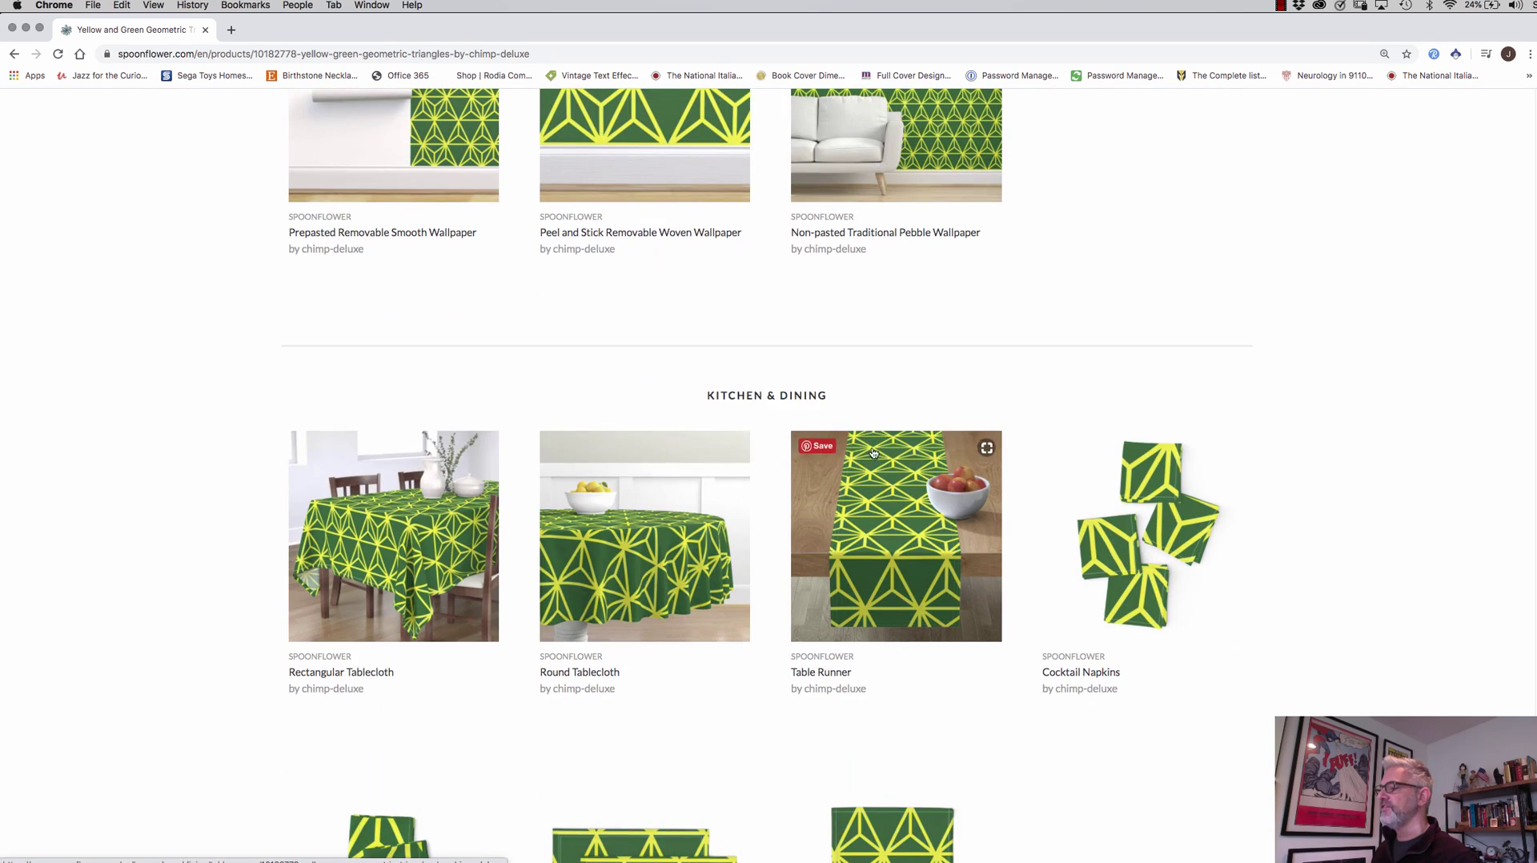
scroll(390, 565, down, 1)
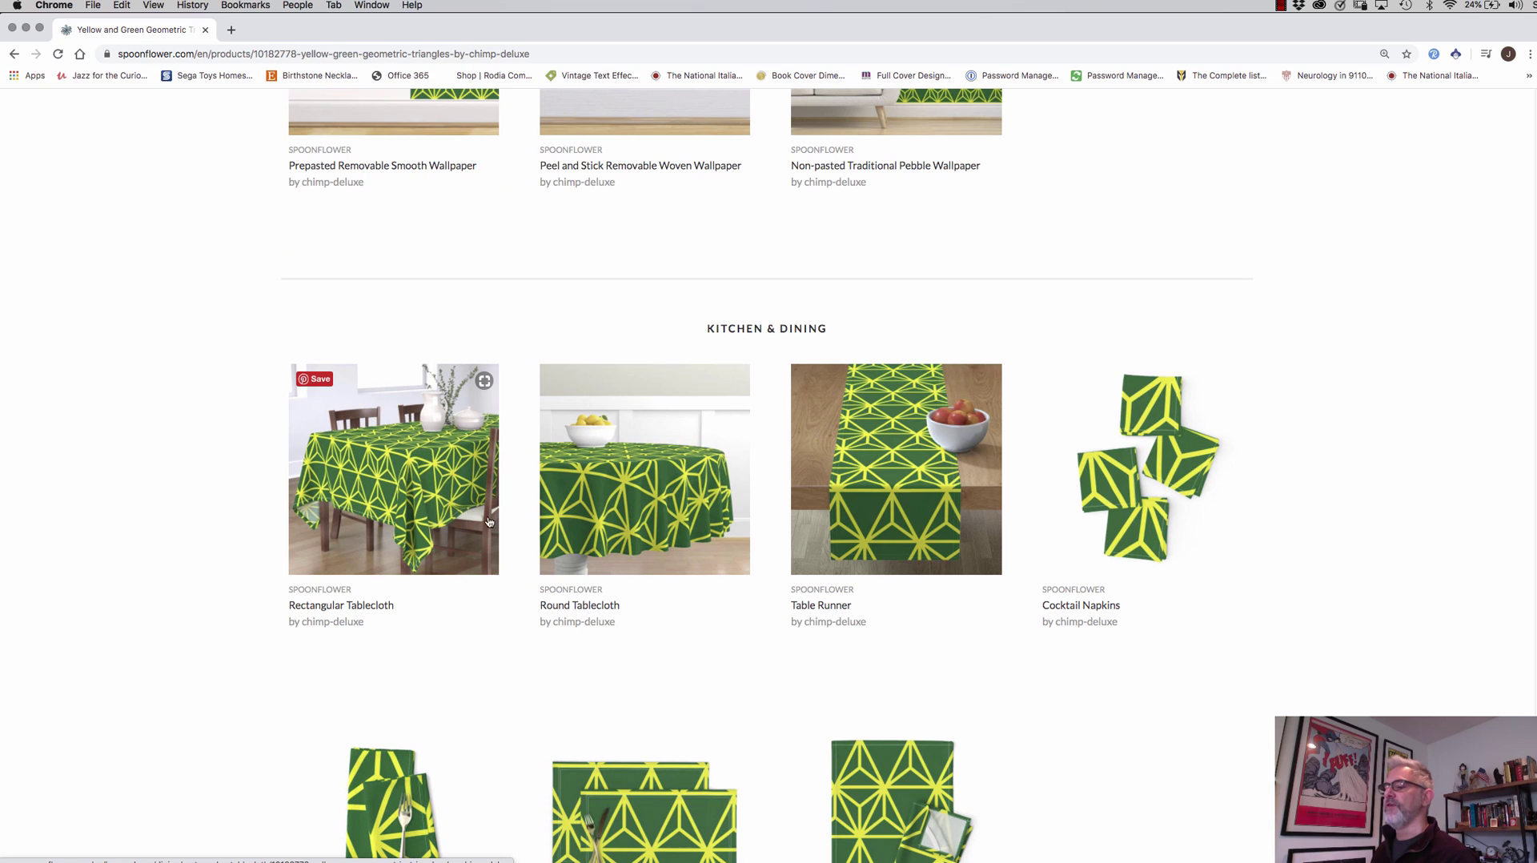
scroll(930, 372, down, 1)
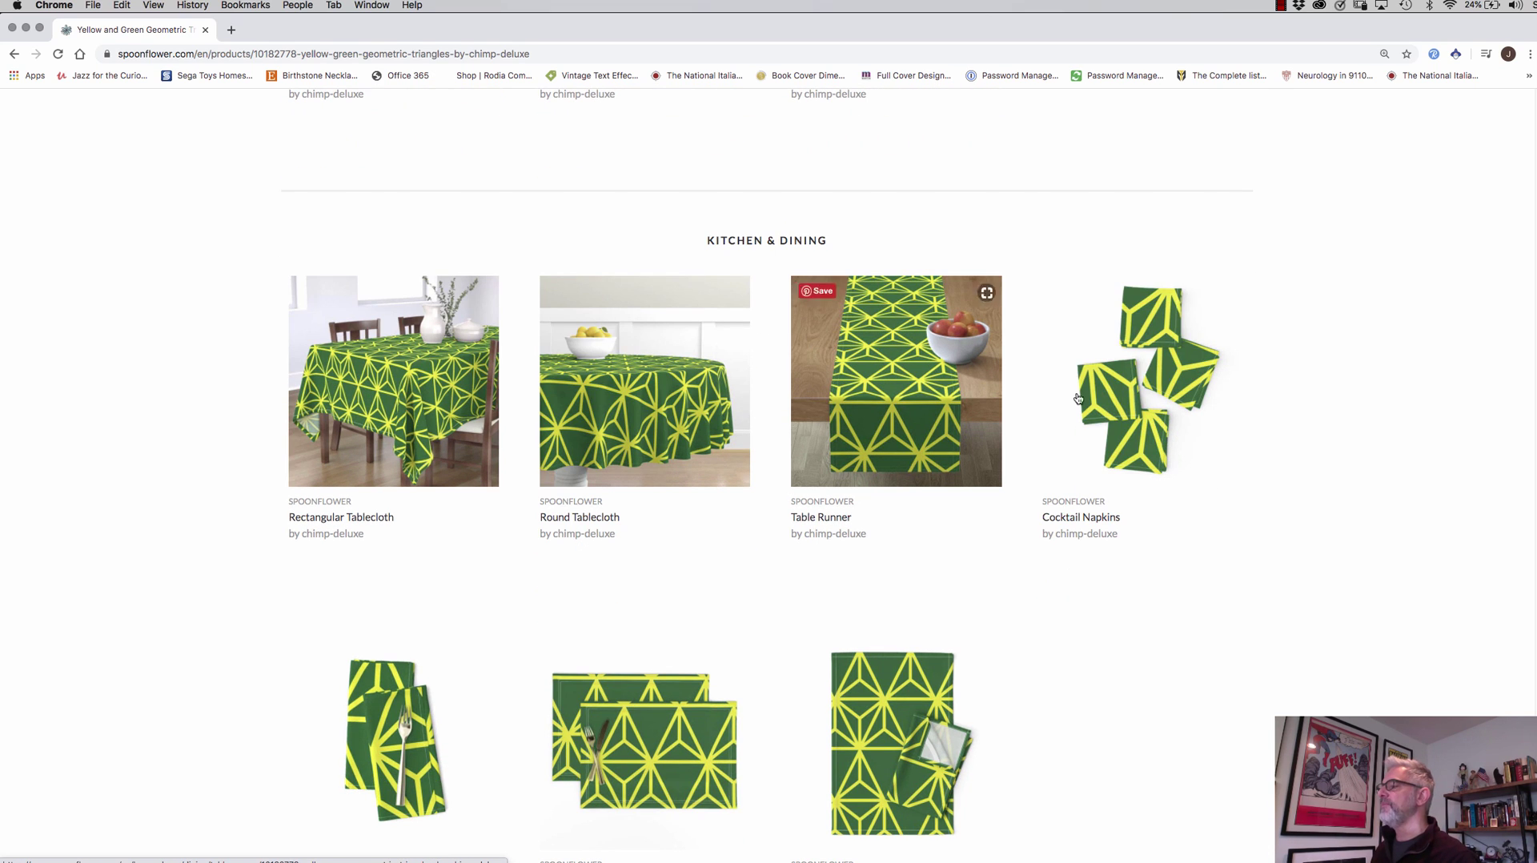
scroll(519, 659, down, 1)
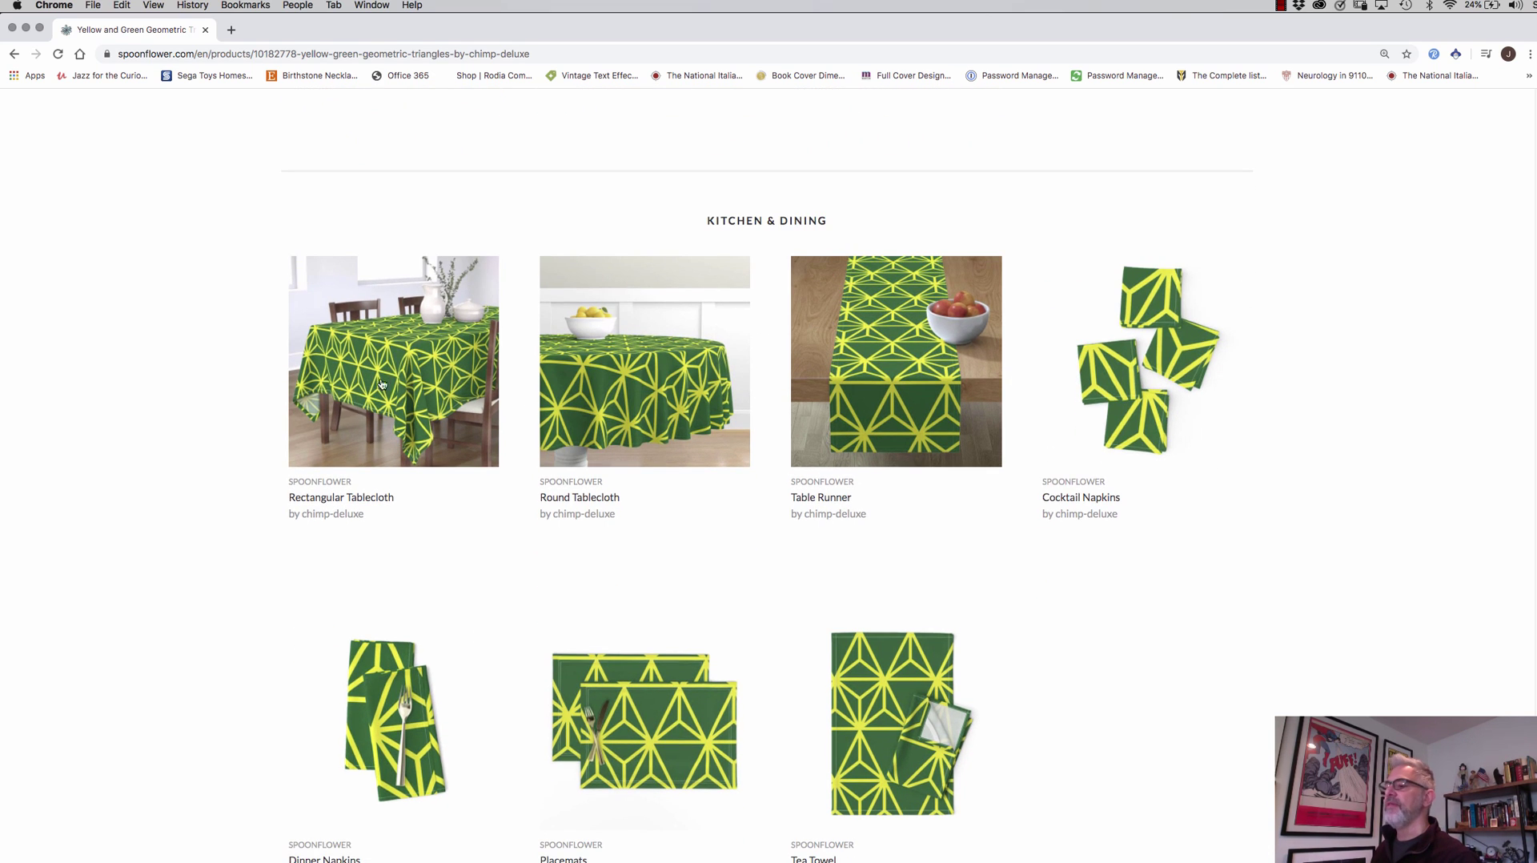
scroll(277, 322, down, 2)
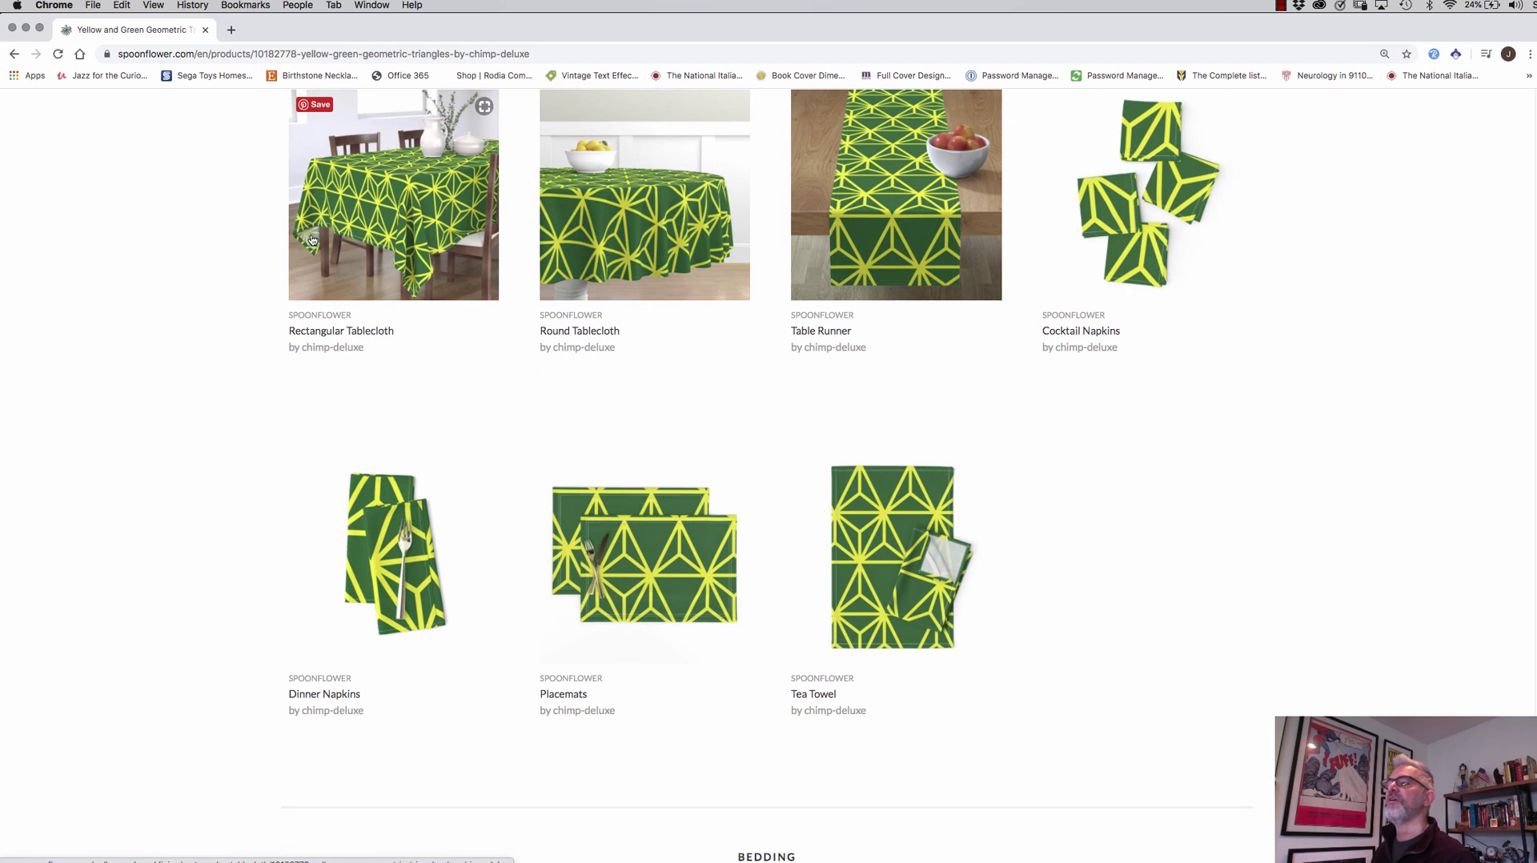
scroll(395, 296, down, 6)
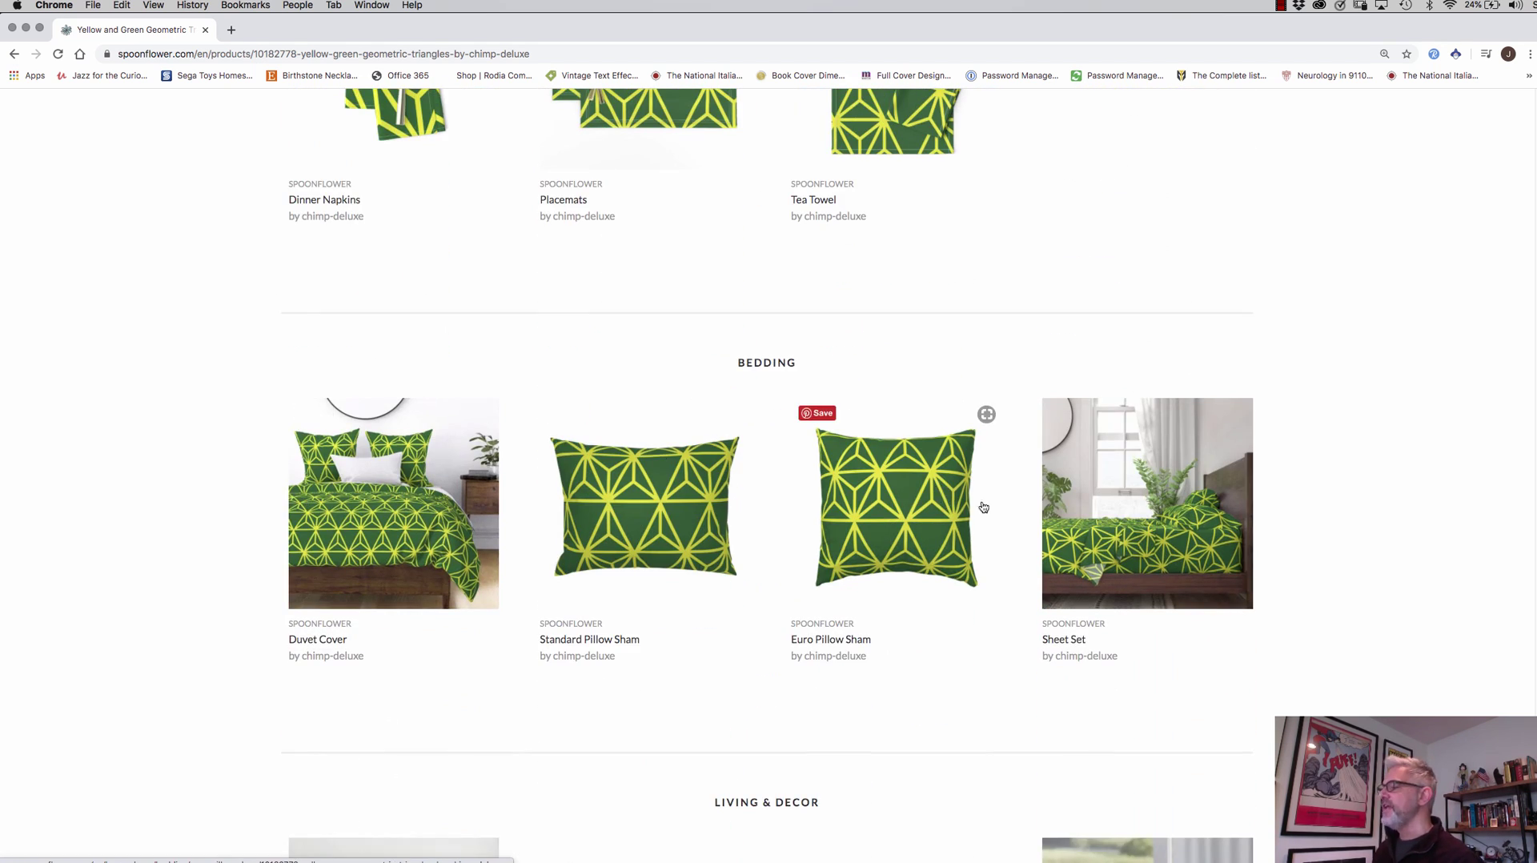
scroll(978, 529, down, 2)
scroll(769, 573, down, 1)
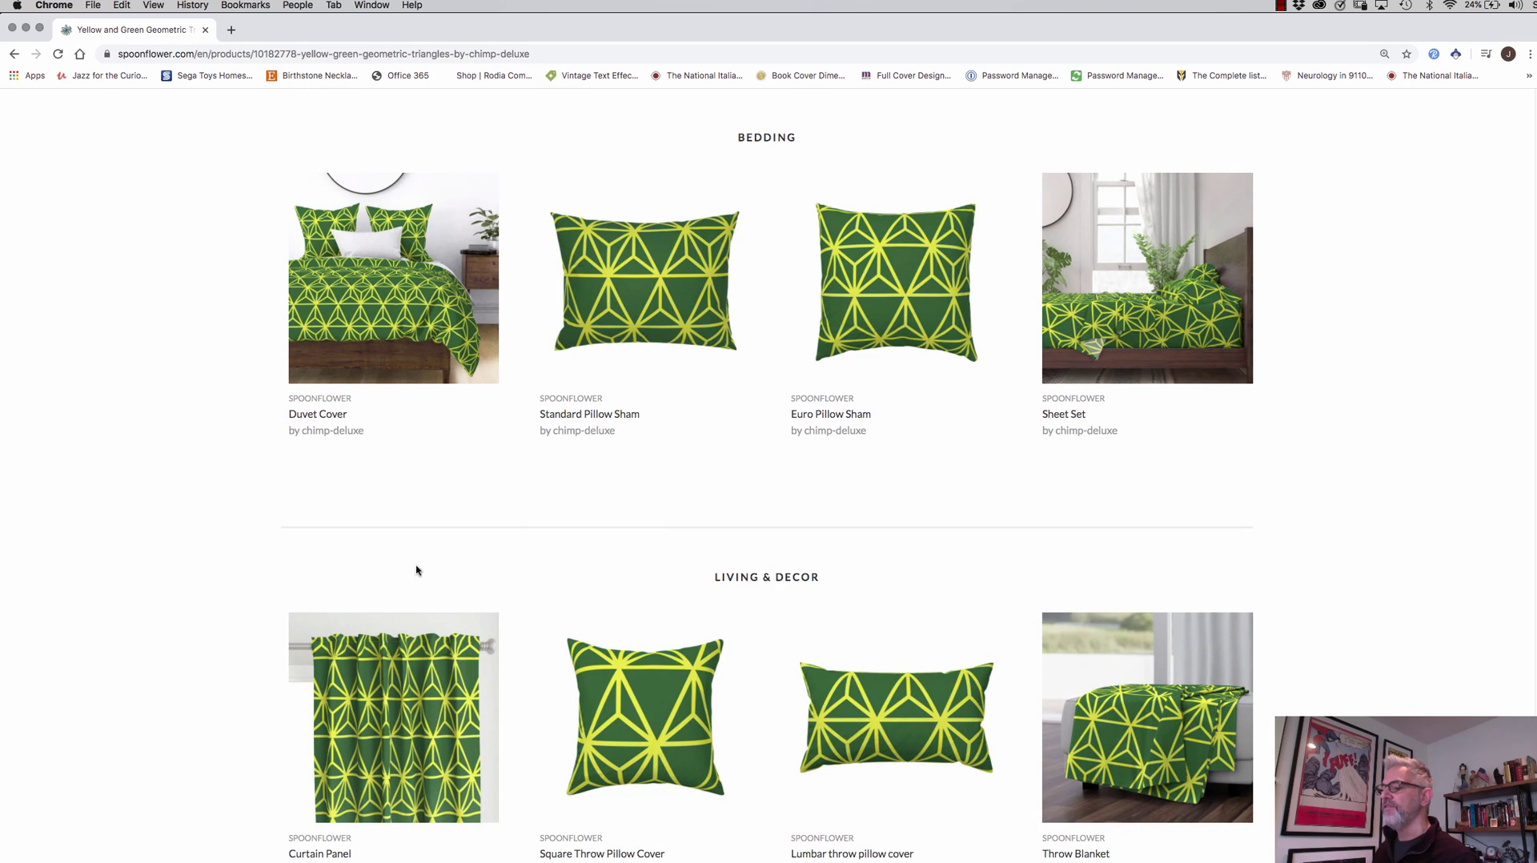
scroll(400, 608, down, 2)
scroll(1095, 259, up, 1)
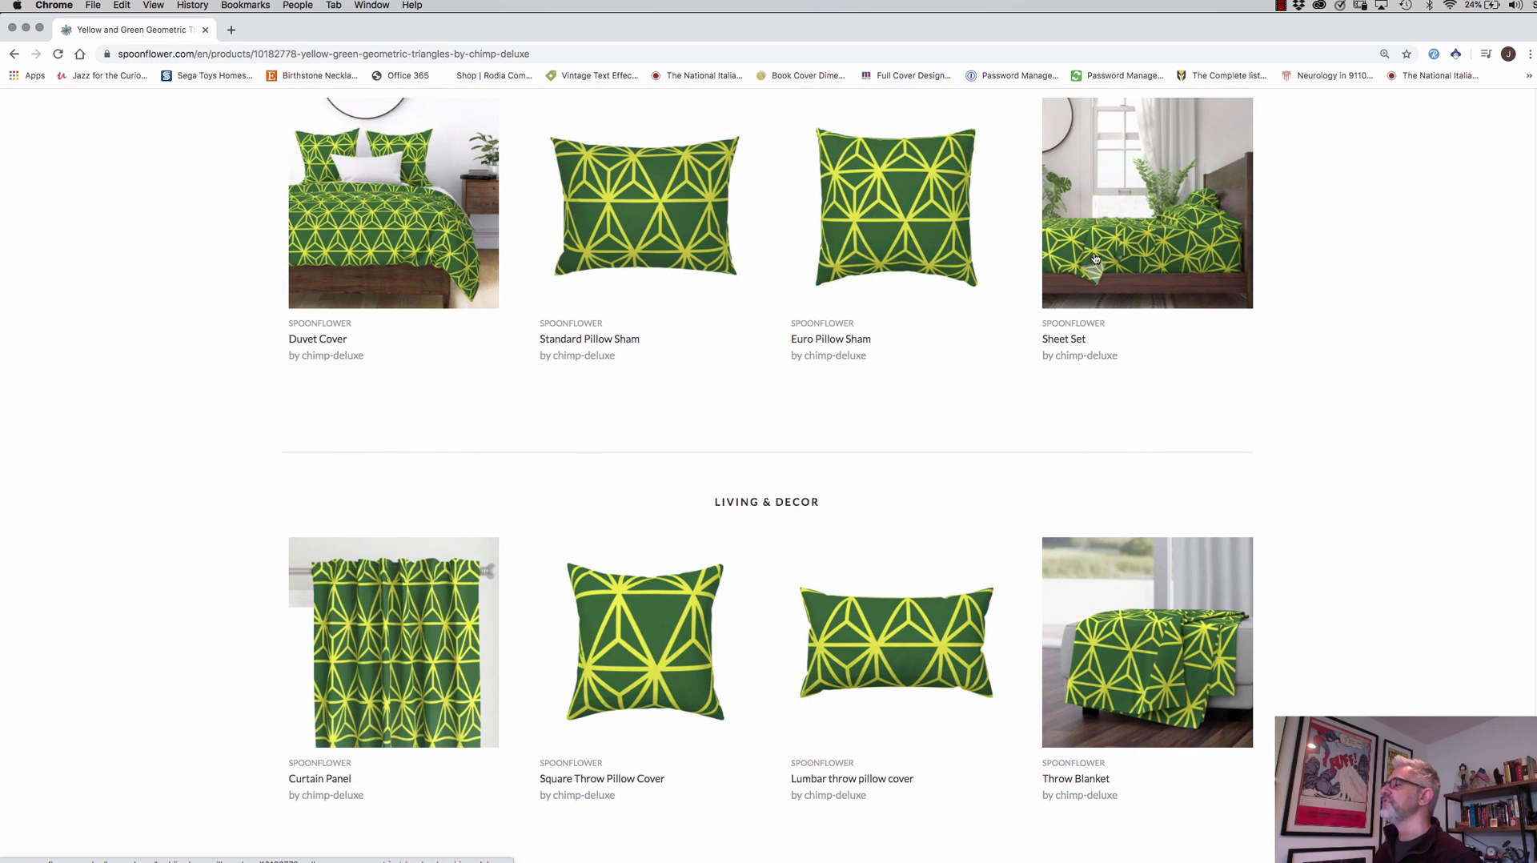
mouse_move(1139, 266)
mouse_move(1199, 672)
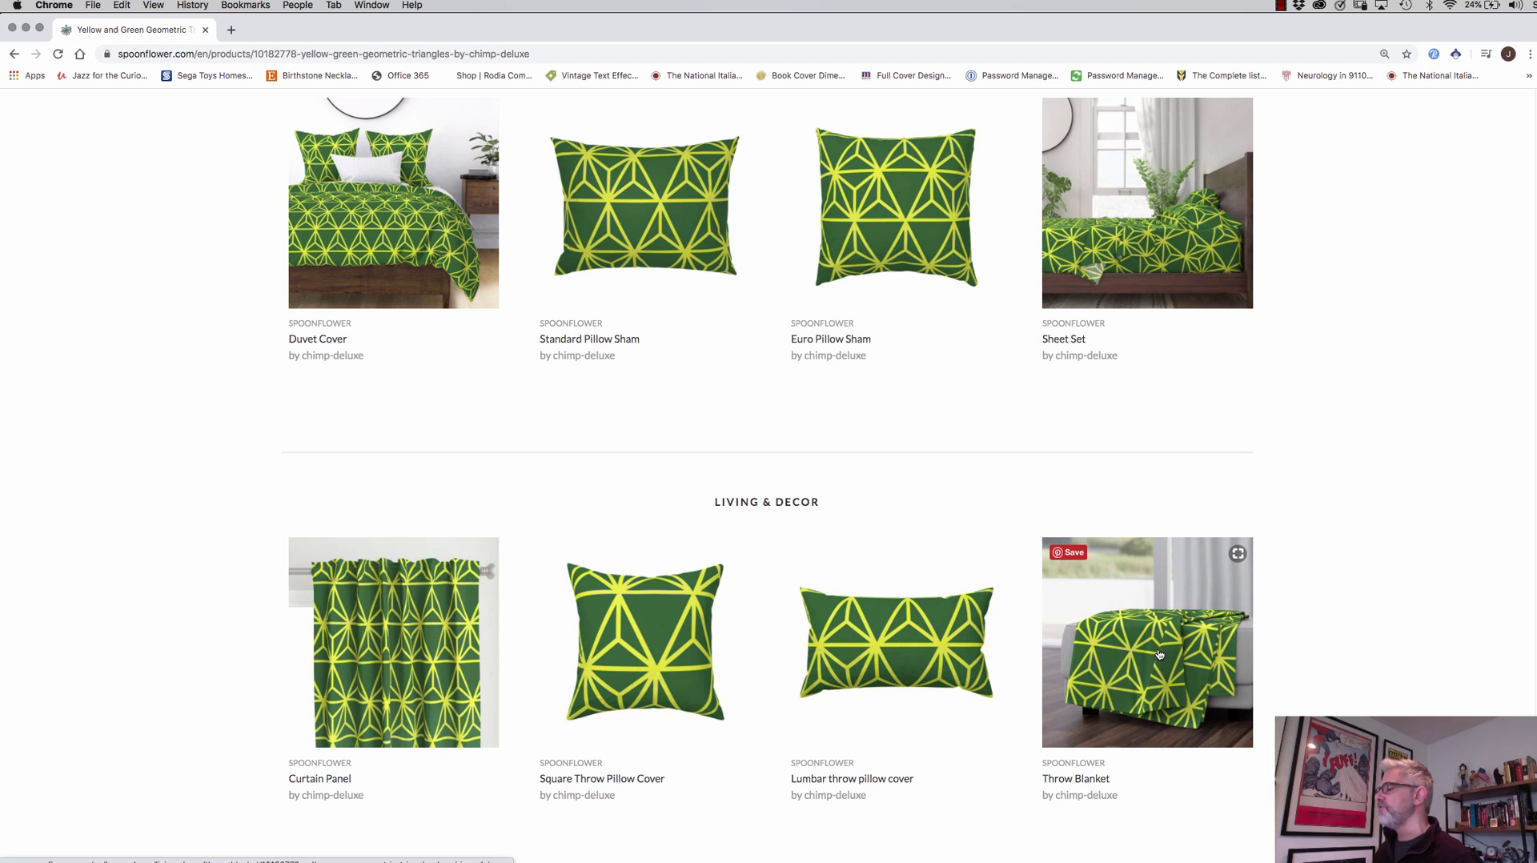
scroll(1160, 655, down, 5)
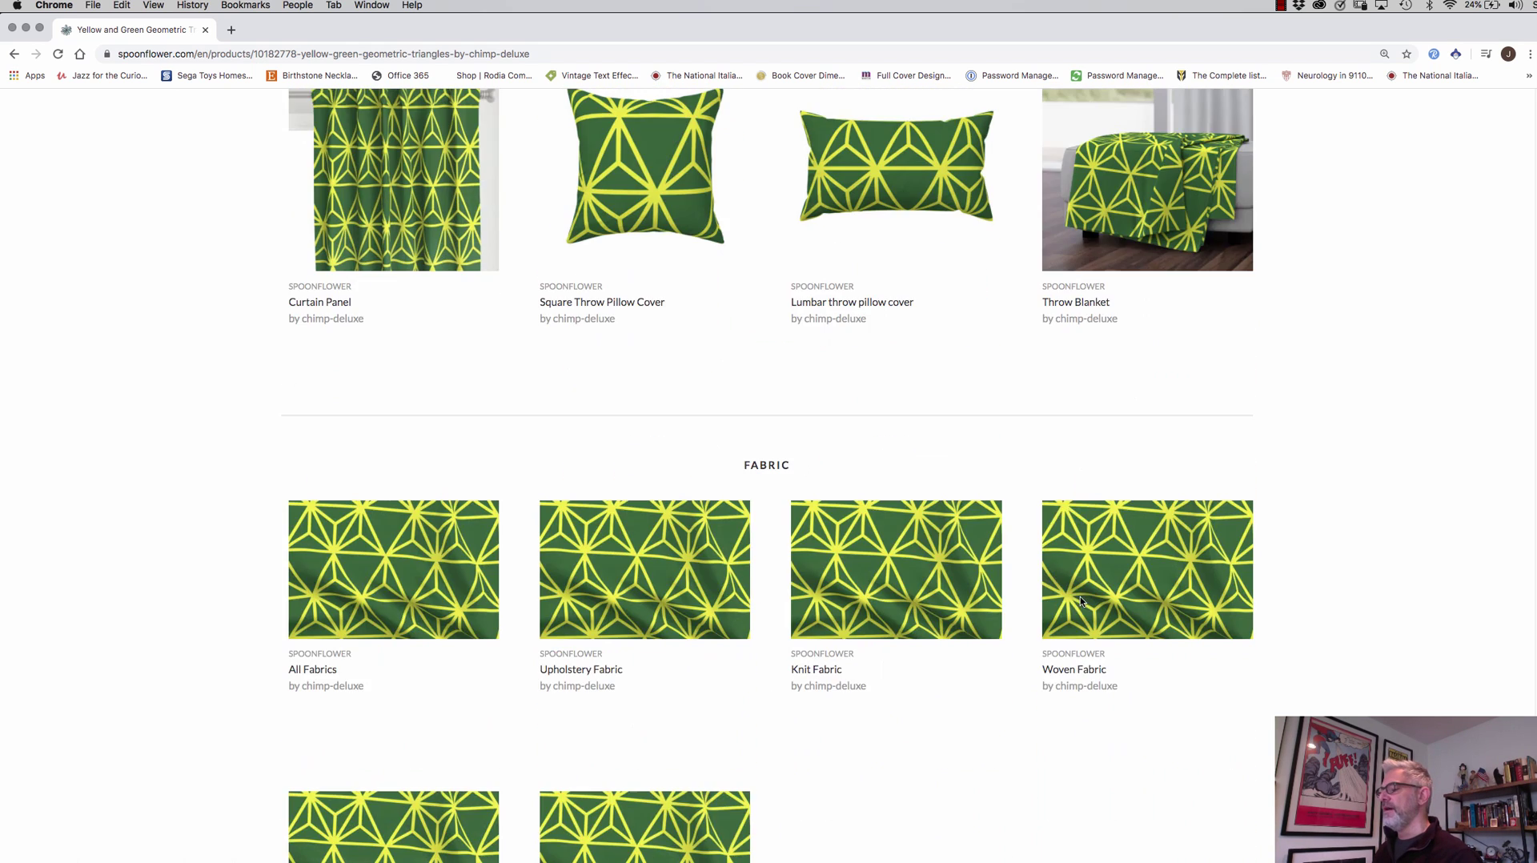
mouse_move(1054, 563)
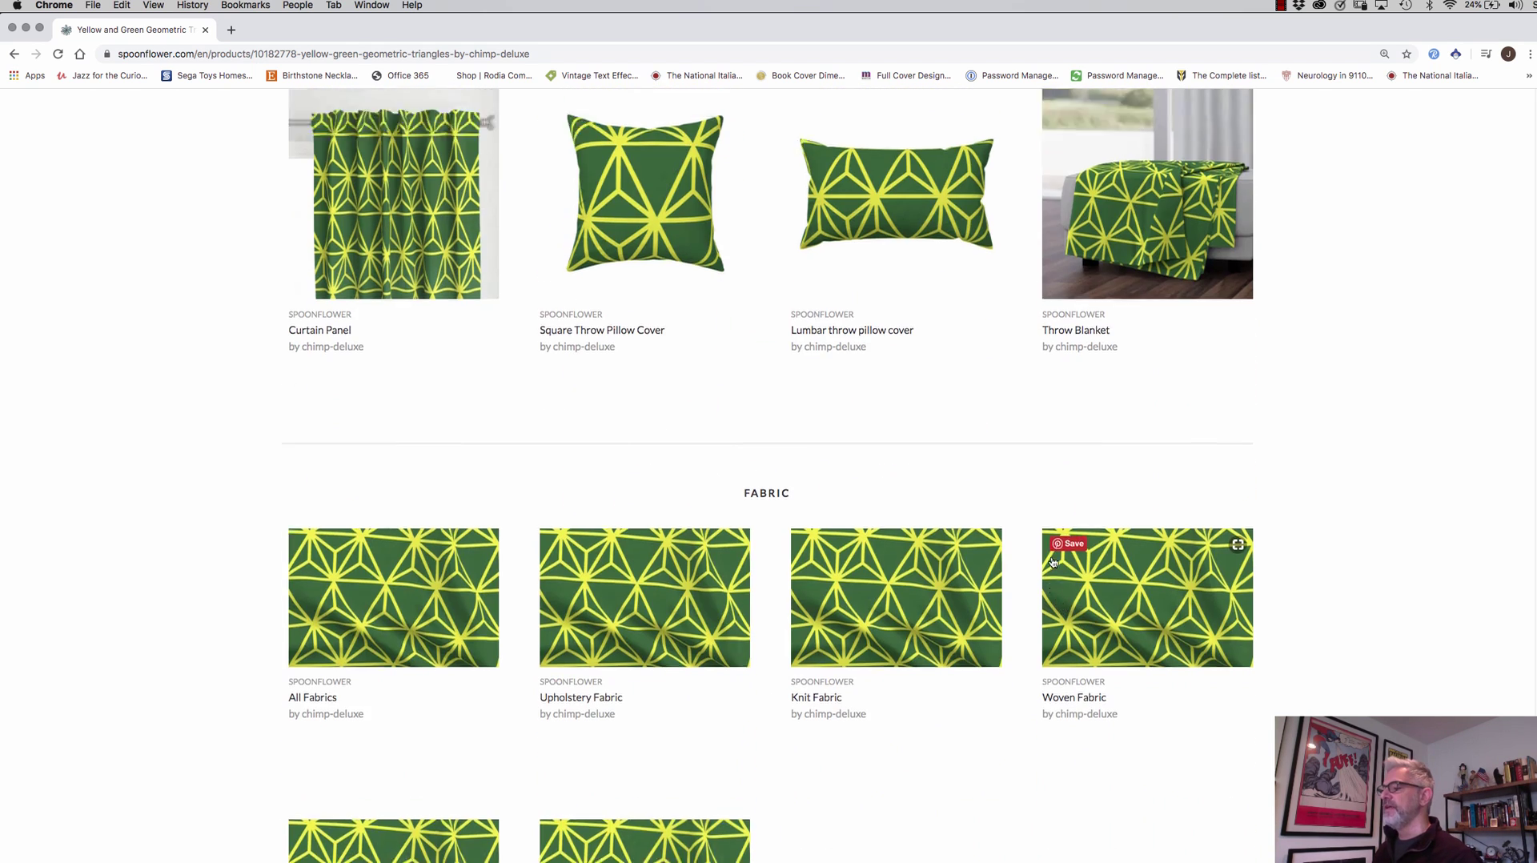
scroll(1053, 563, up, 5)
mouse_move(731, 141)
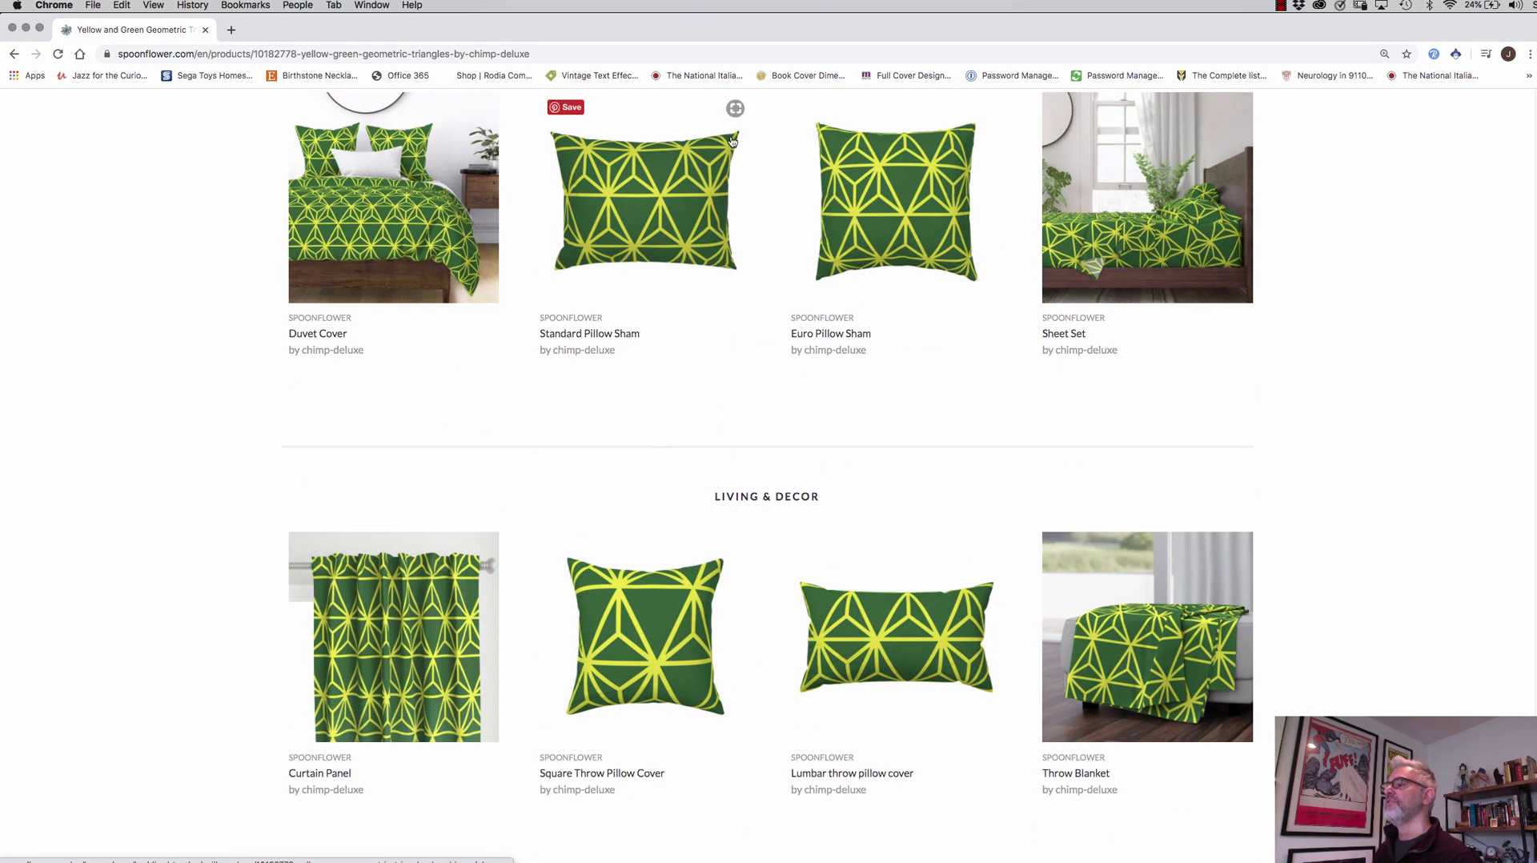
scroll(910, 370, down, 15)
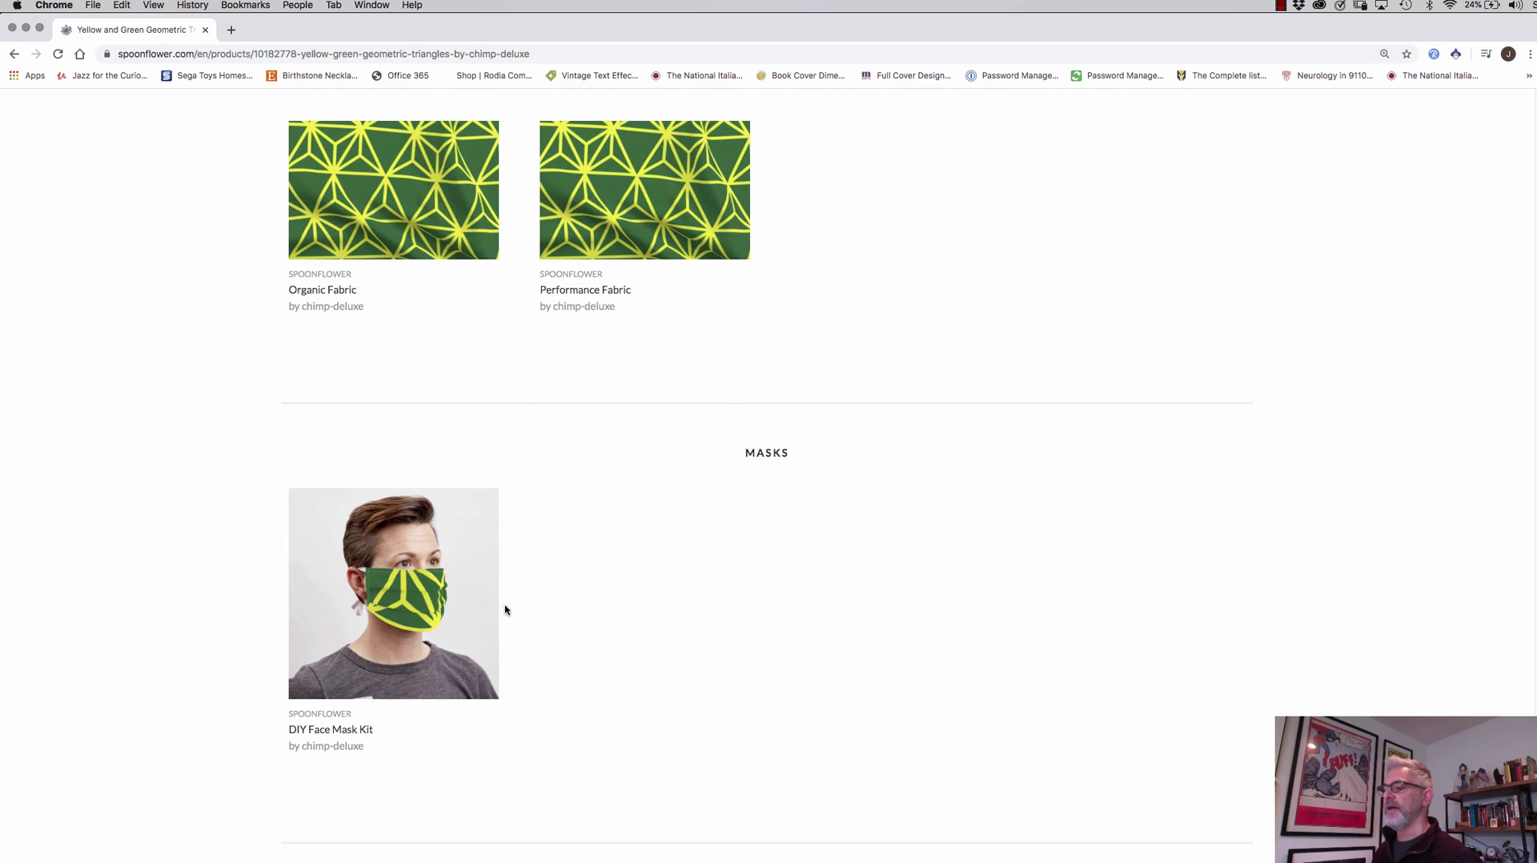
mouse_move(435, 627)
scroll(500, 599, up, 1)
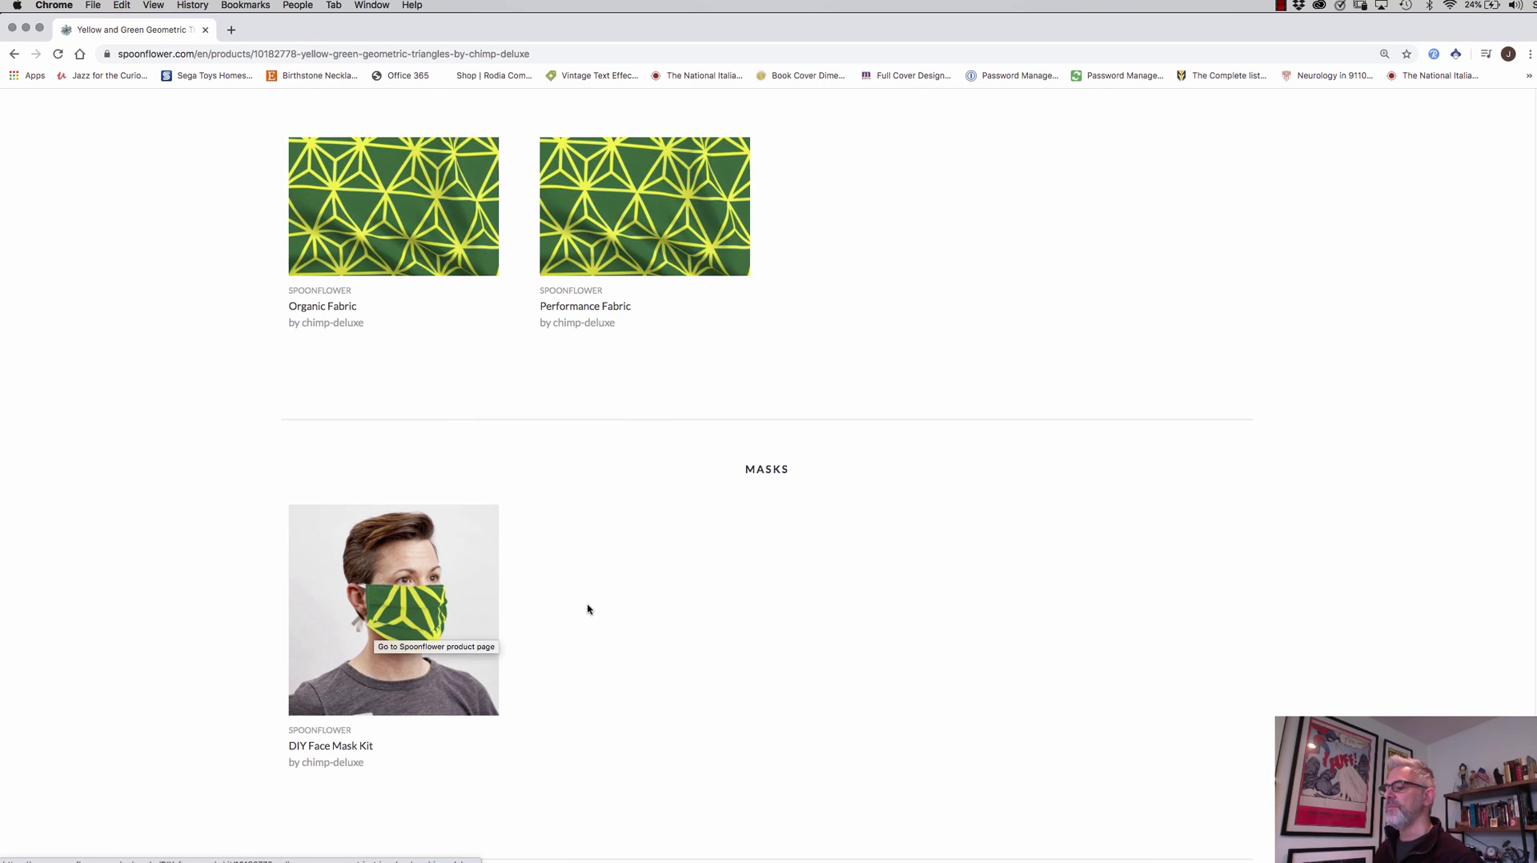
scroll(378, 653, up, 1)
scroll(518, 635, up, 5)
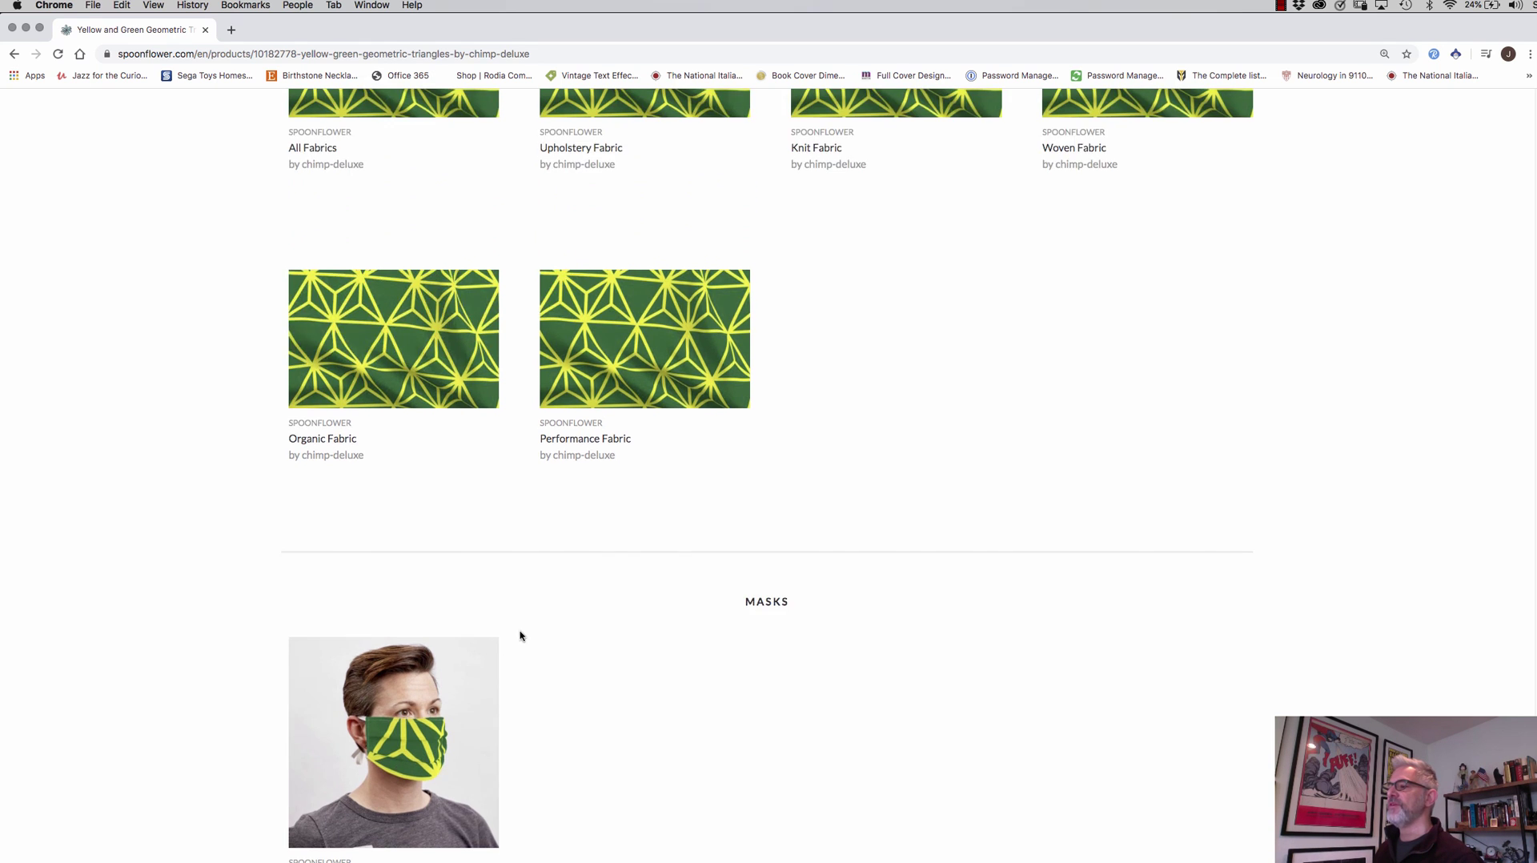
scroll(634, 527, up, 12)
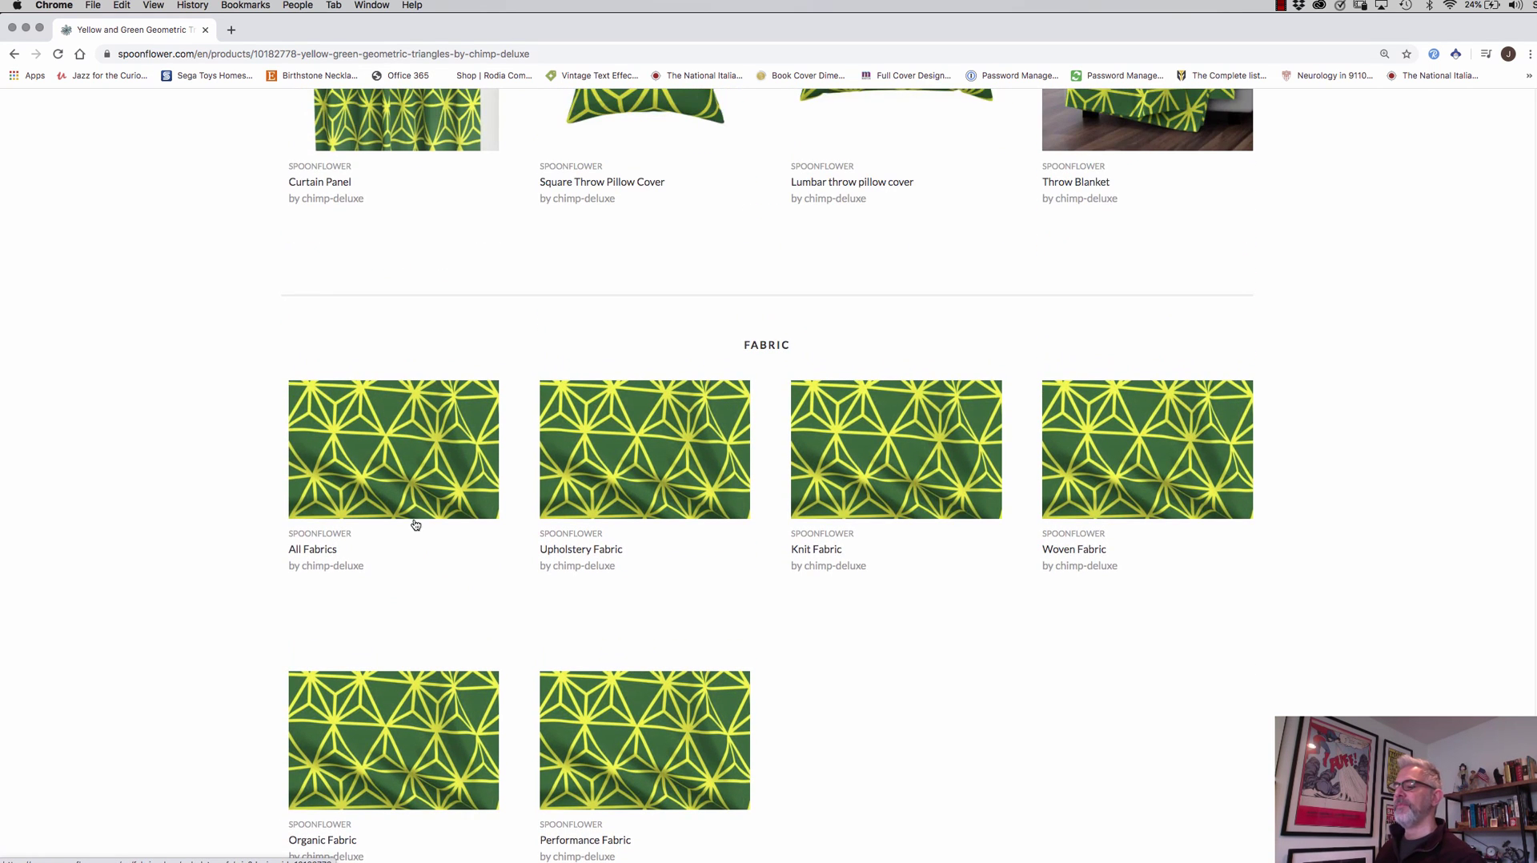
scroll(704, 401, up, 6)
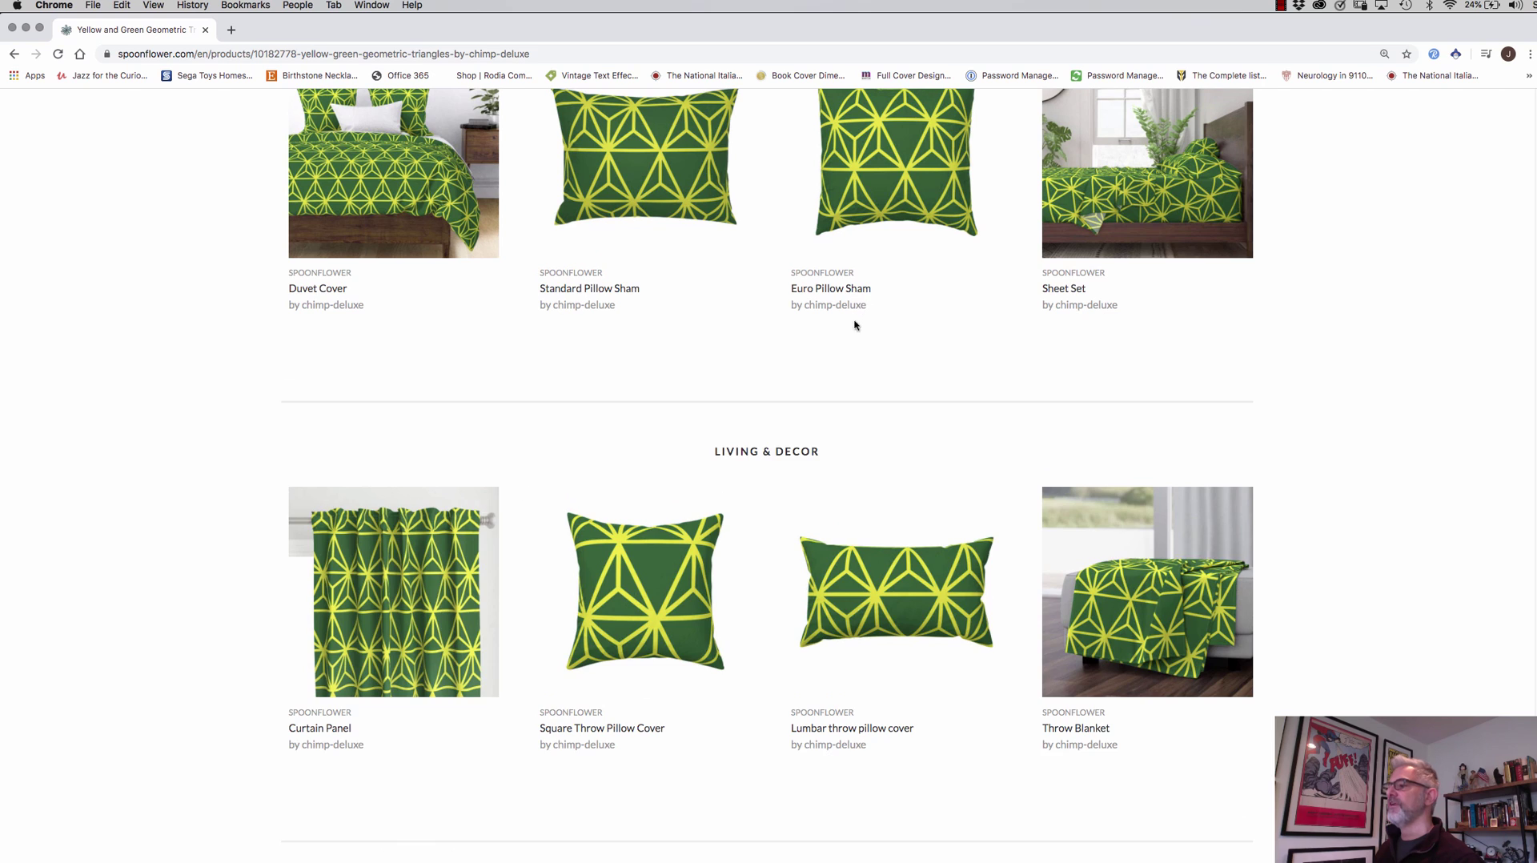
scroll(850, 344, up, 5)
scroll(847, 361, up, 3)
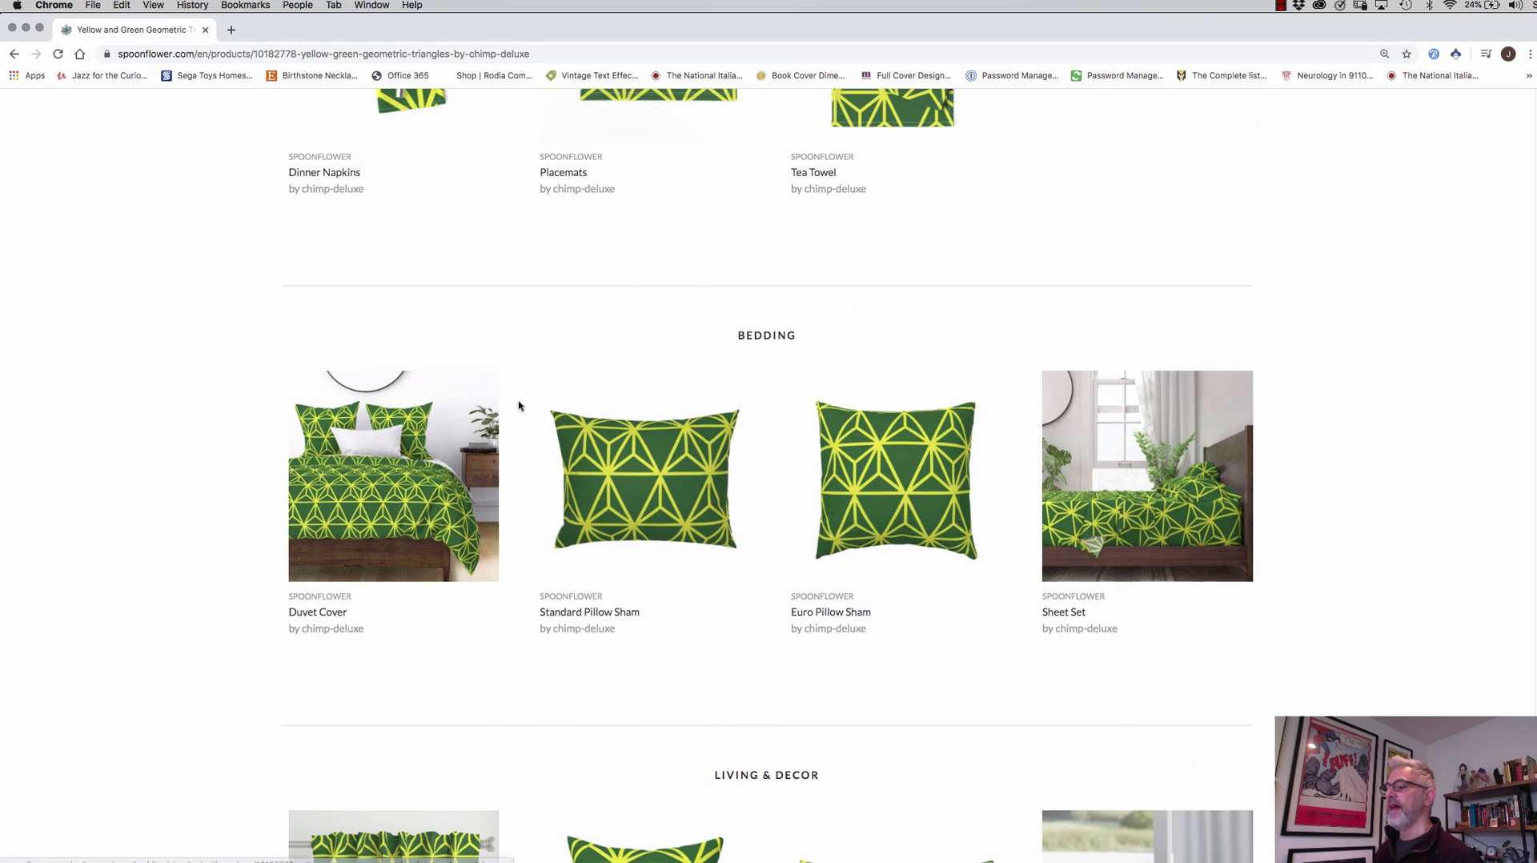
scroll(641, 410, up, 2)
scroll(767, 400, up, 1)
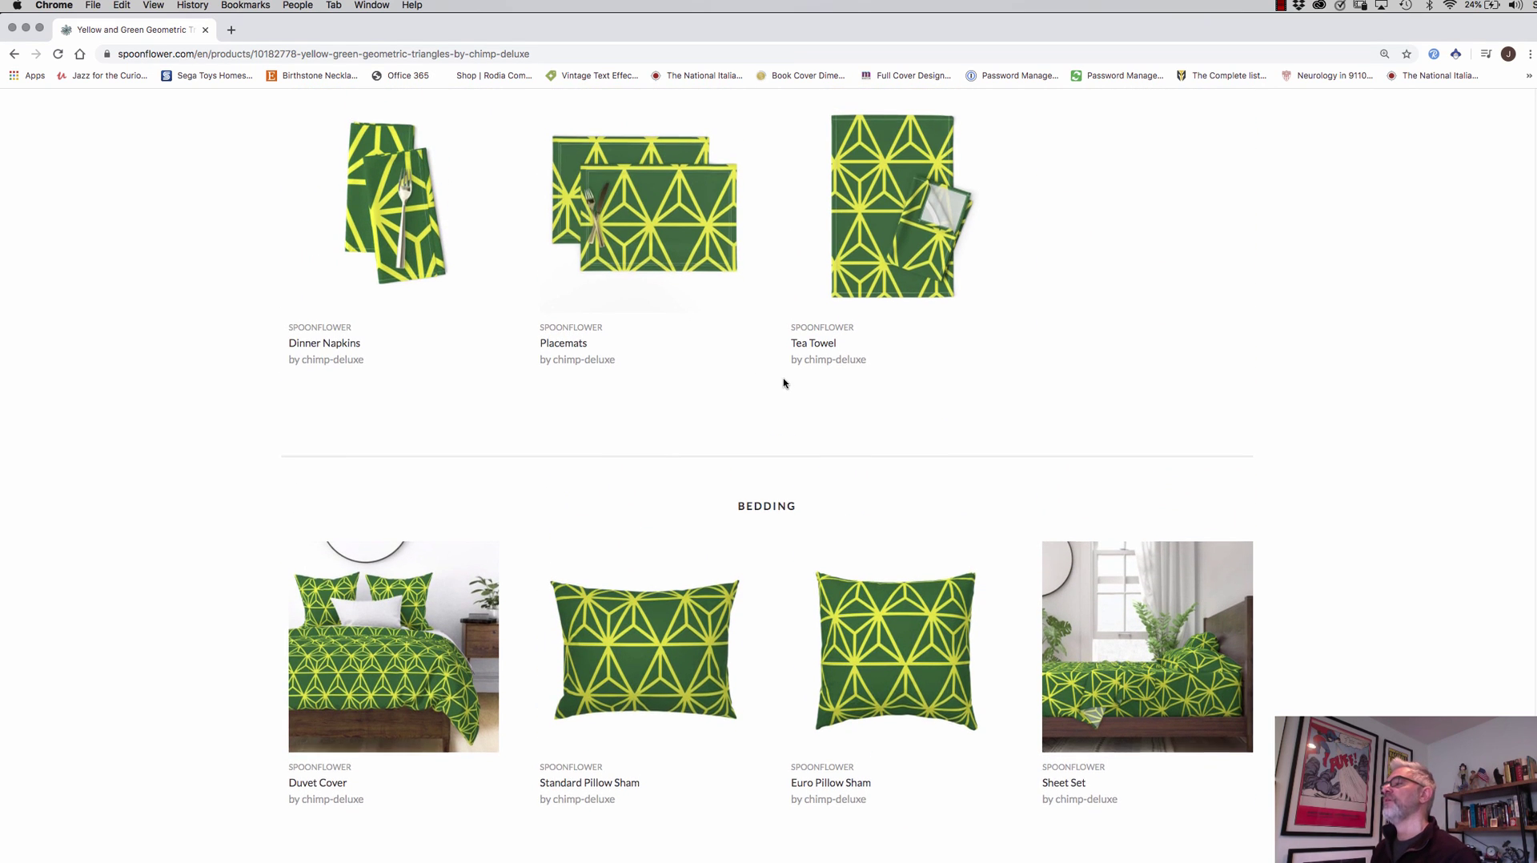
scroll(769, 392, up, 1)
scroll(813, 329, up, 5)
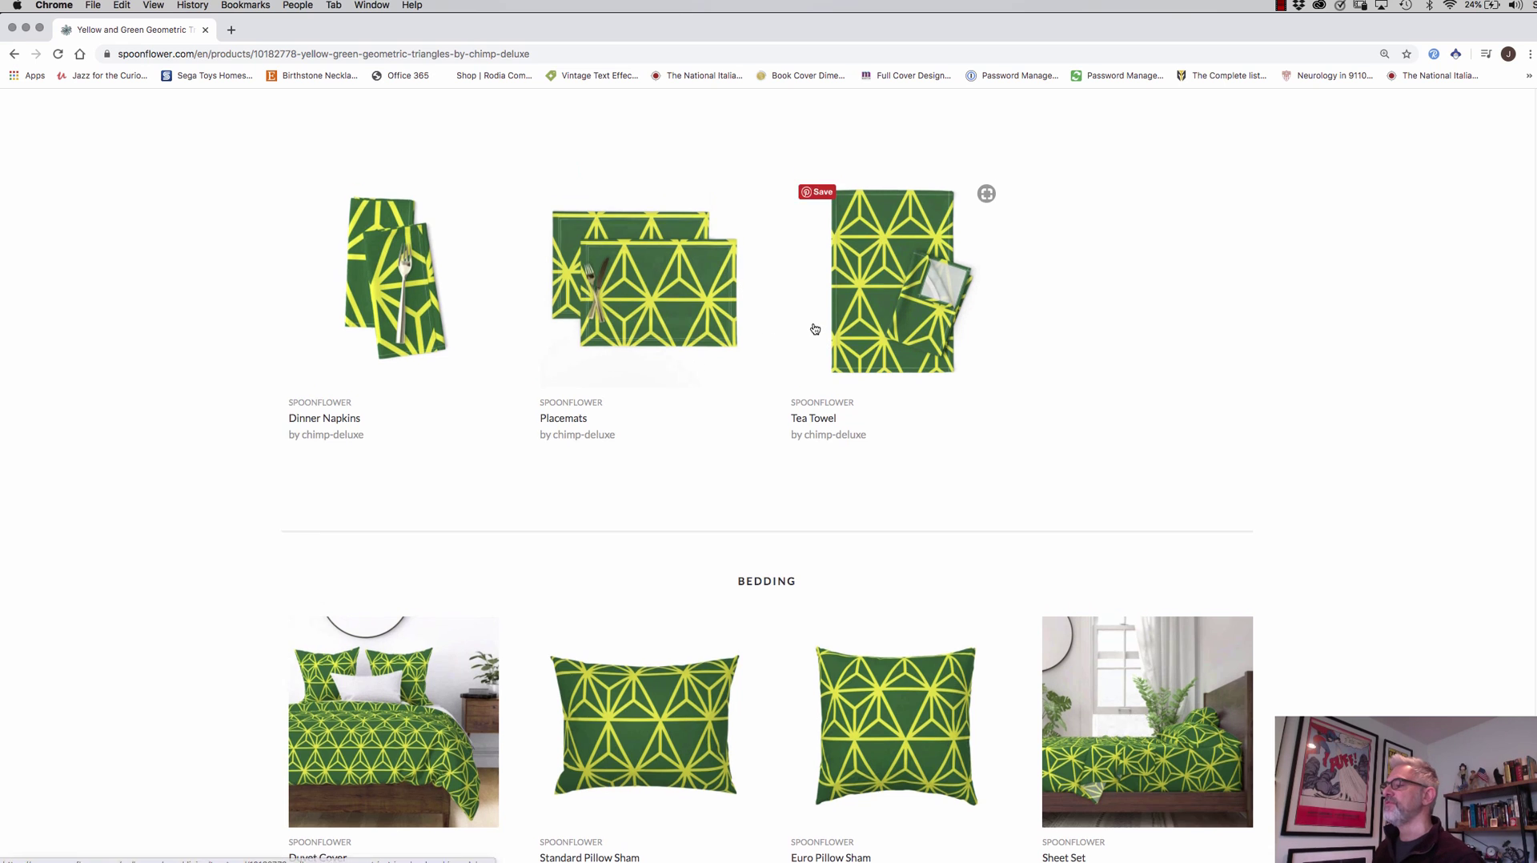
scroll(833, 311, up, 1)
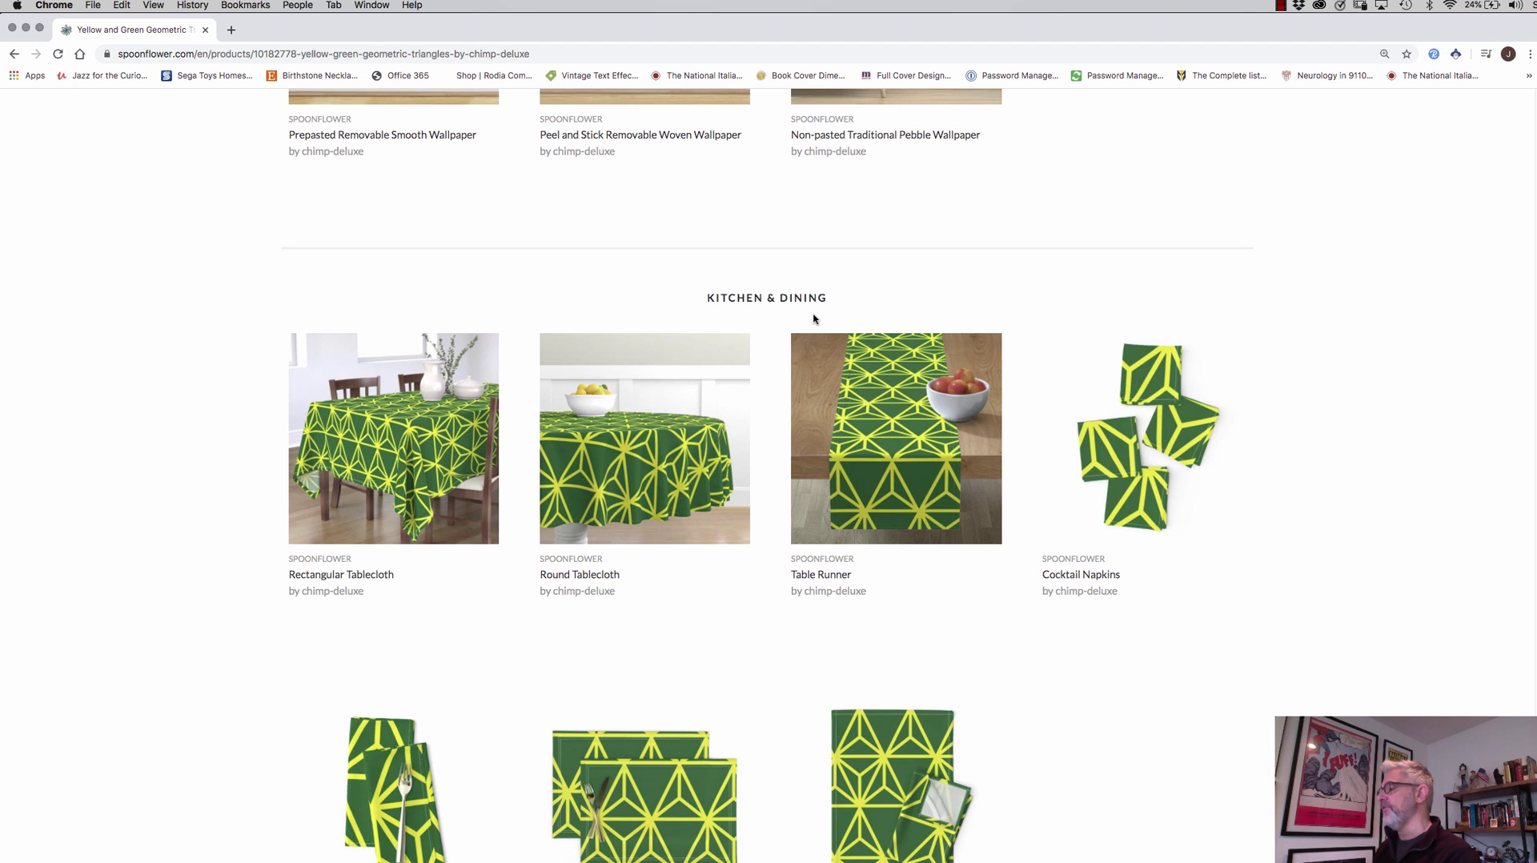
scroll(851, 288, up, 5)
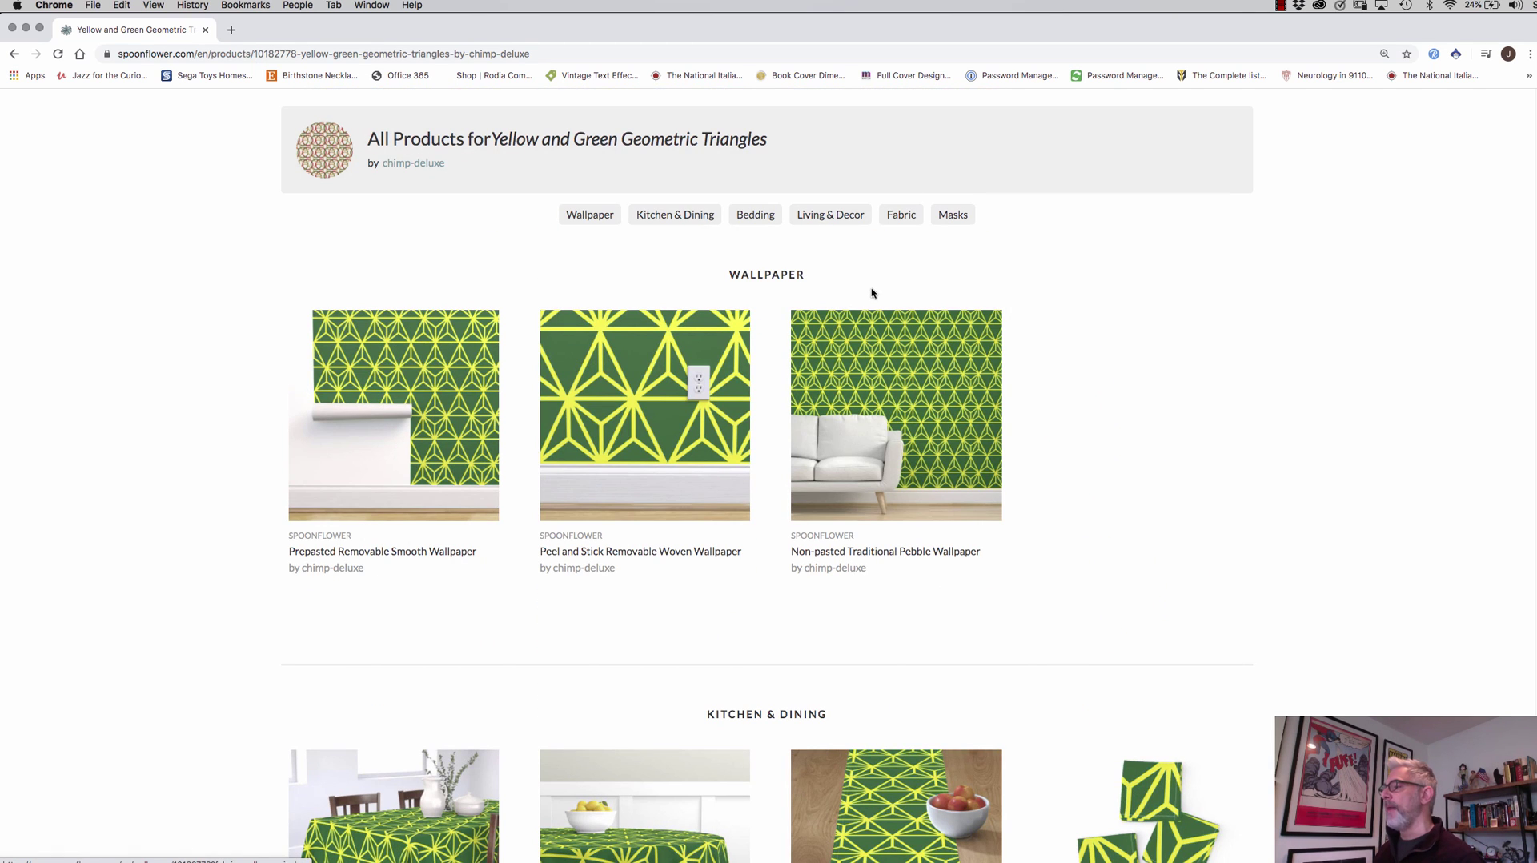